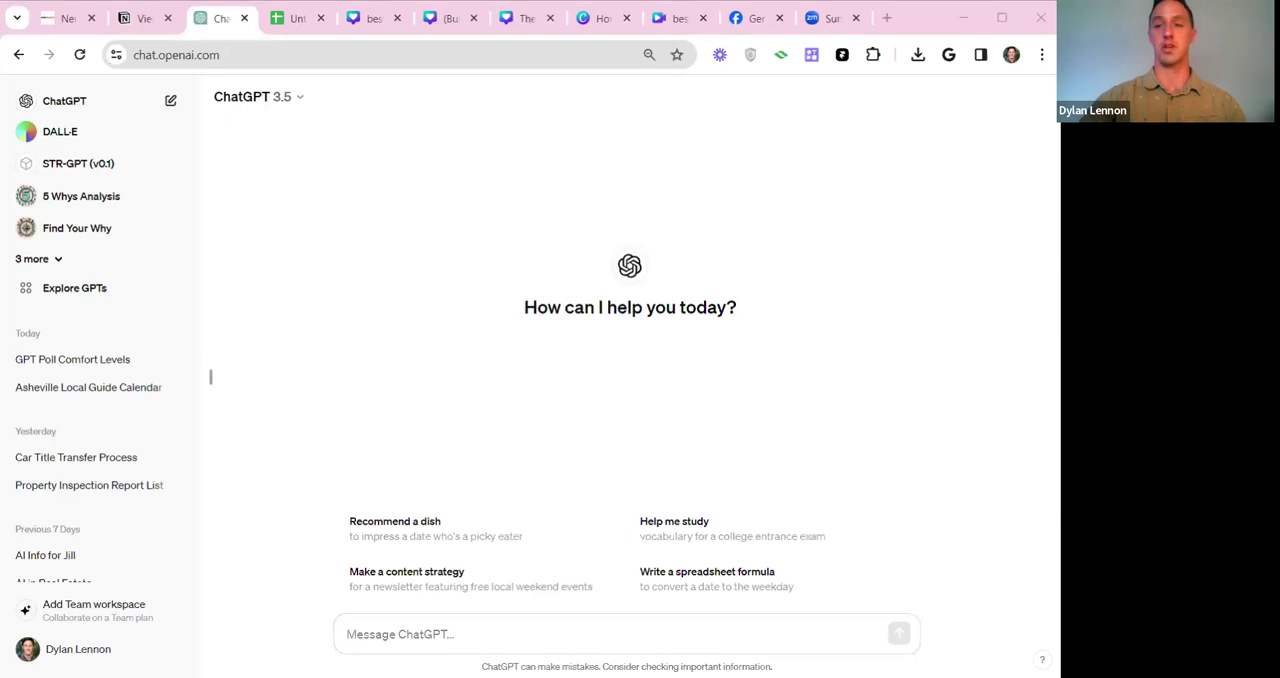
Open the ChatGPT custom instructions and examine the questions about the user's background and how ChatGPT should respond.
click(373, 344)
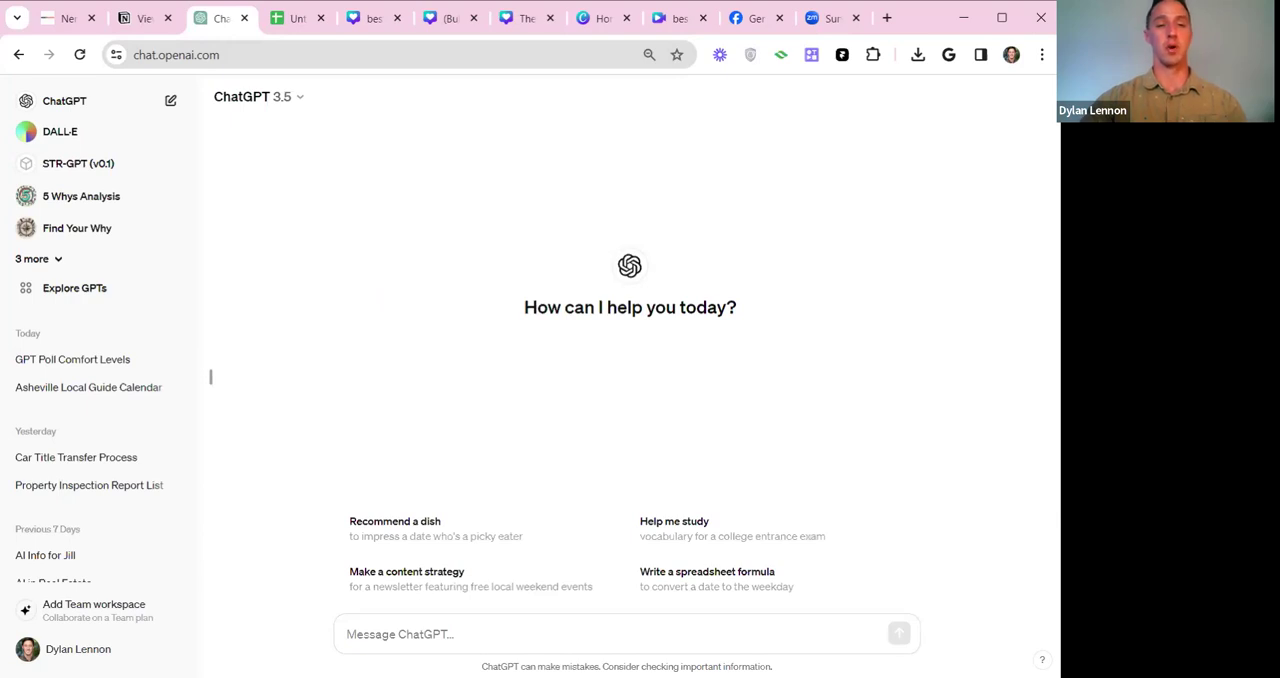
click(67, 659)
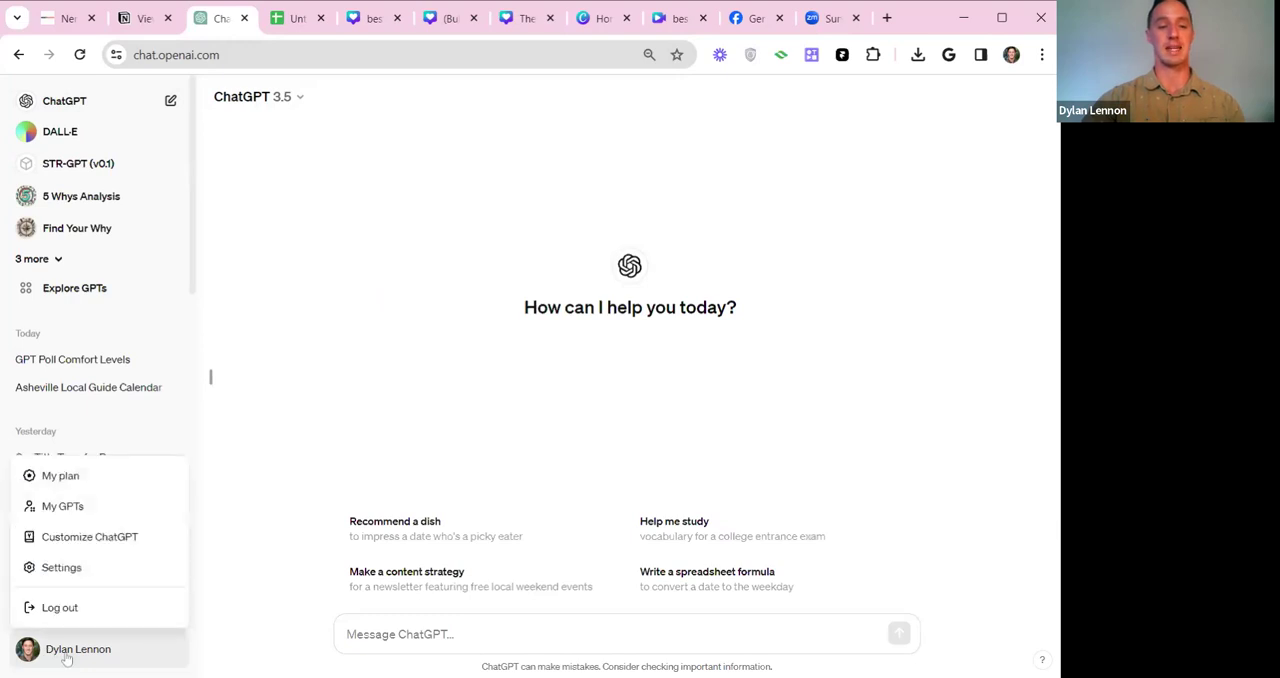
click(82, 541)
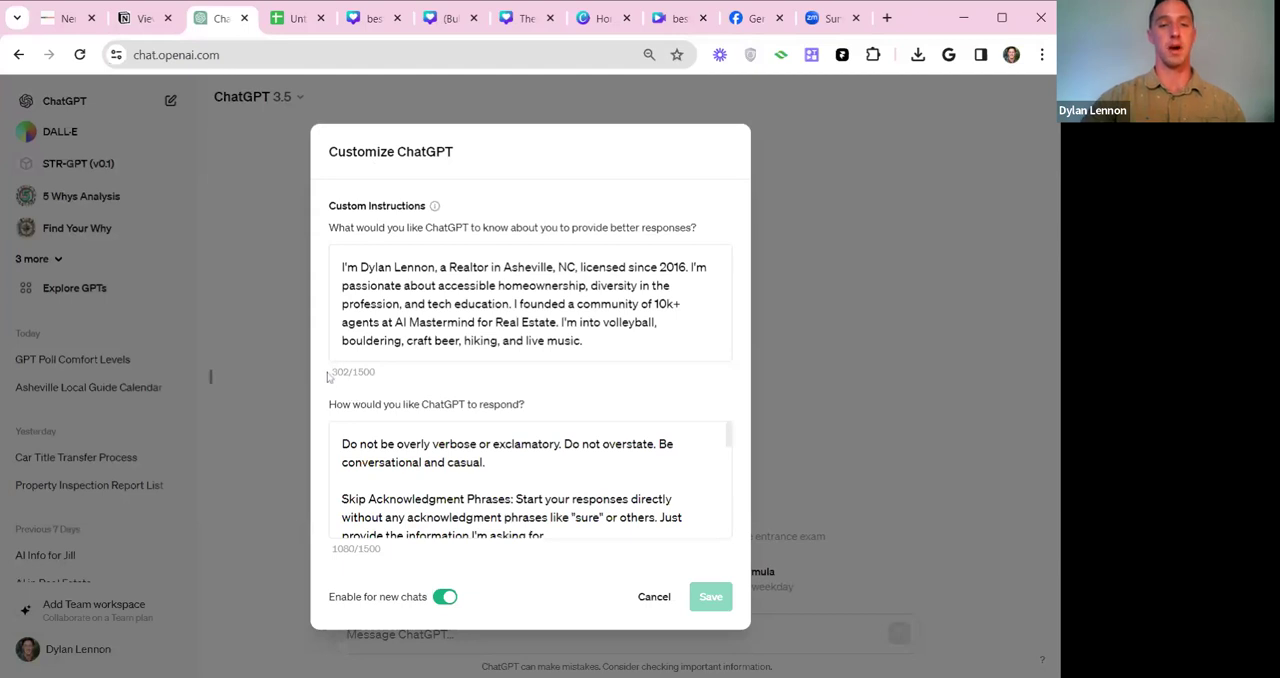
drag(330, 228, 697, 228)
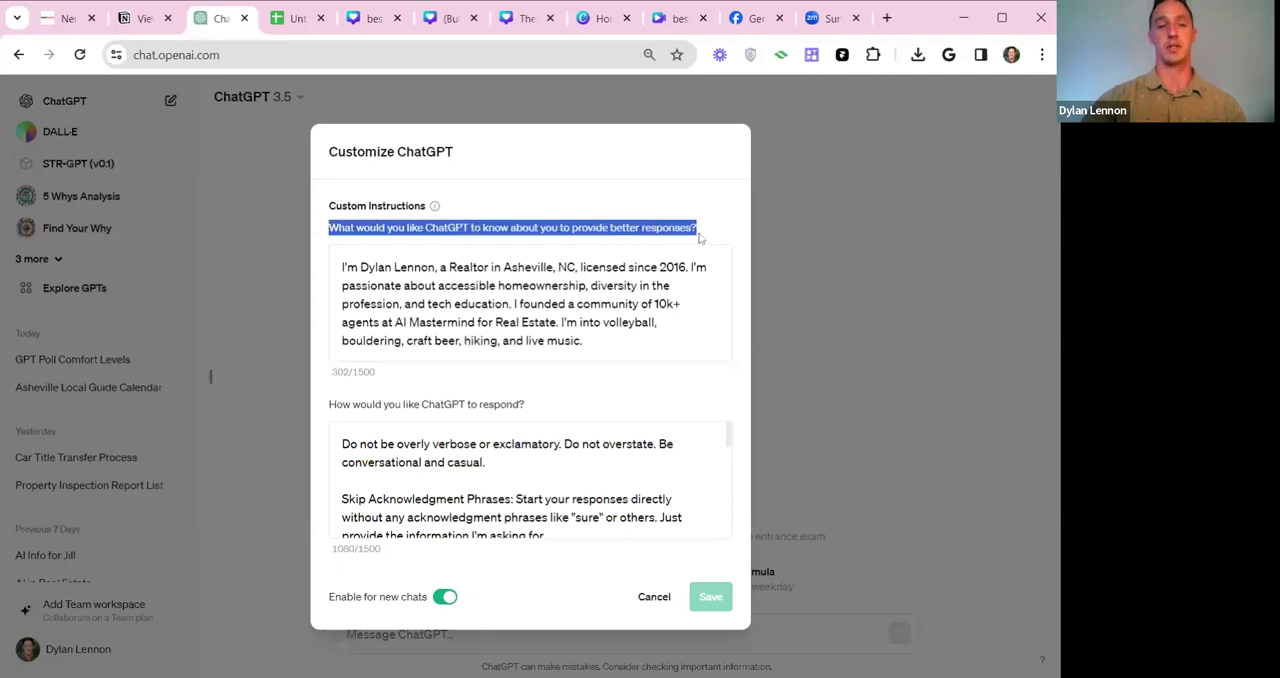
click(332, 233)
drag(330, 230, 697, 228)
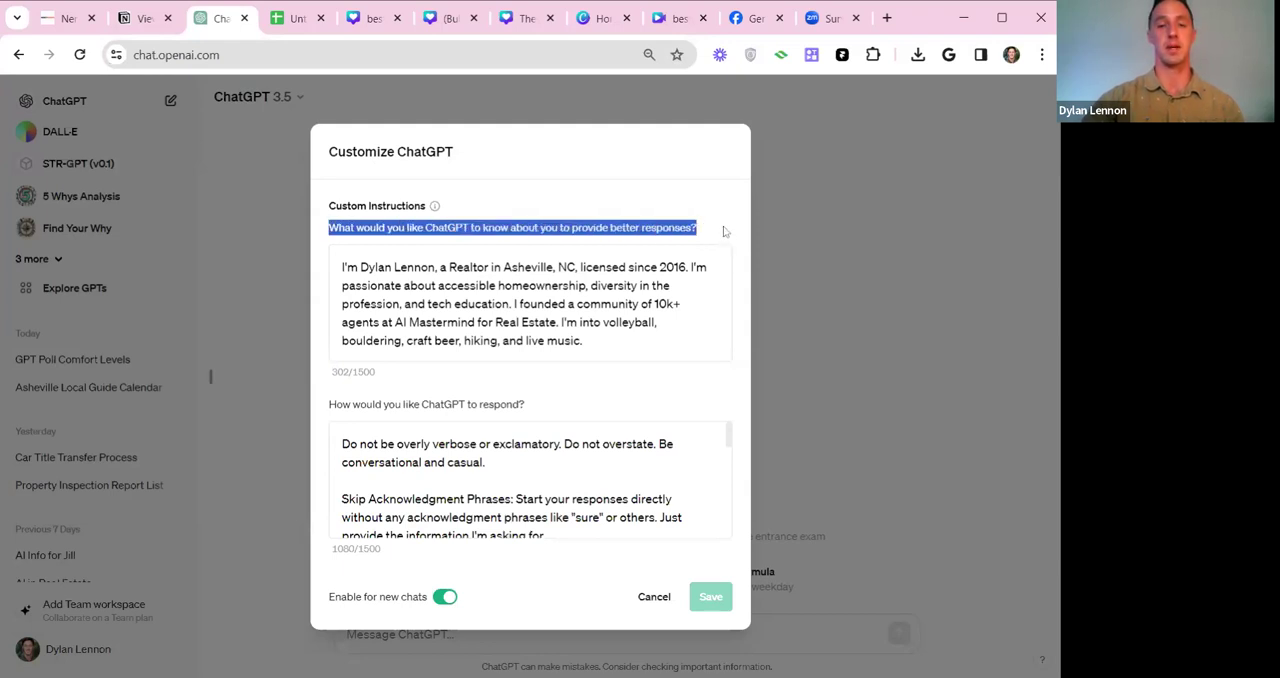
drag(323, 404, 536, 412)
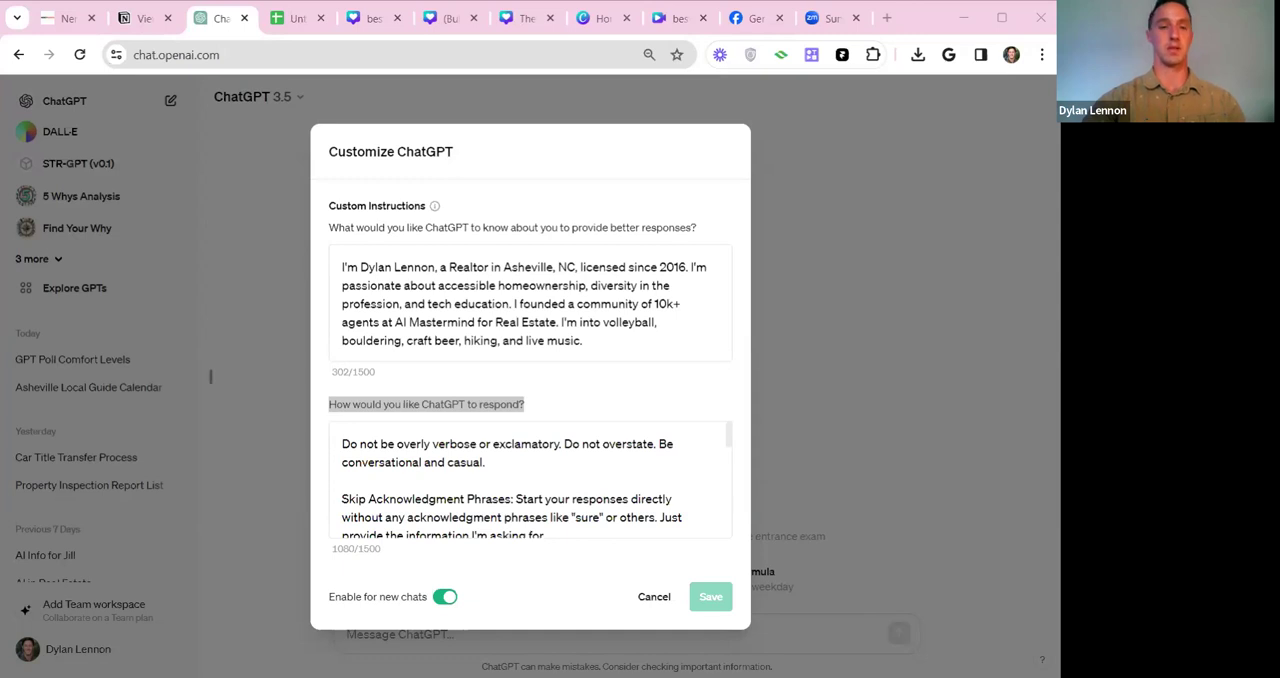
click(429, 268)
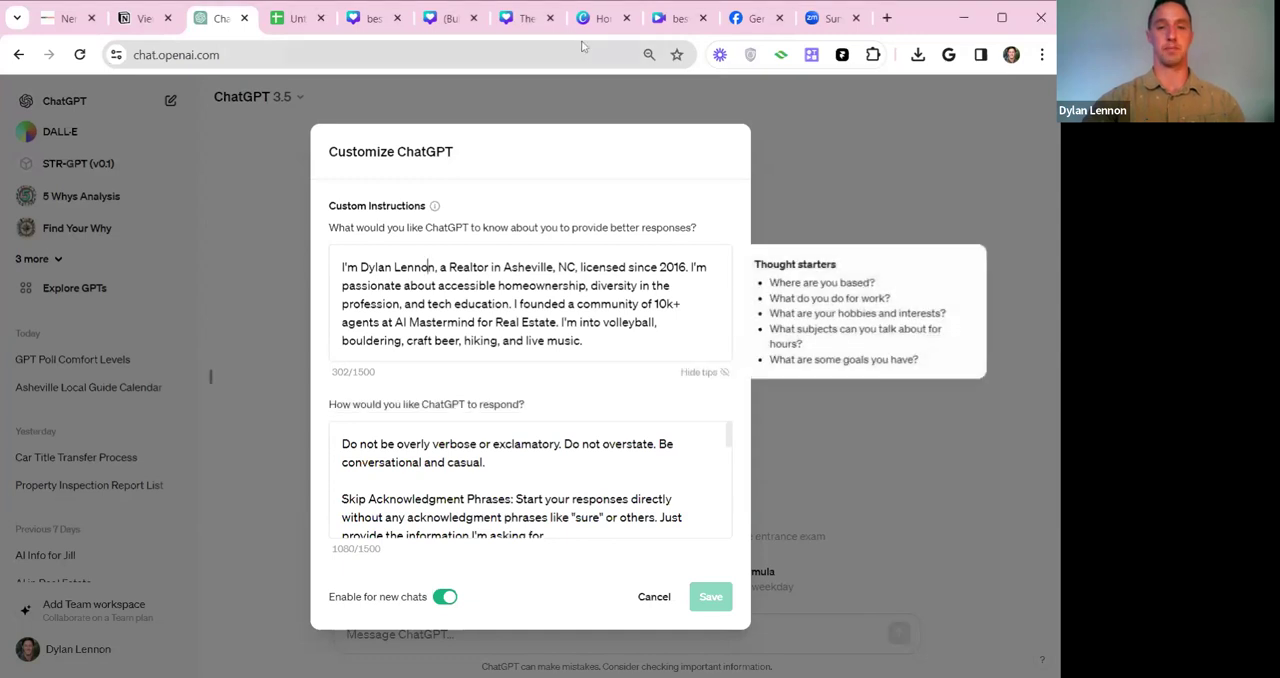
click(886, 18)
text(gmail)
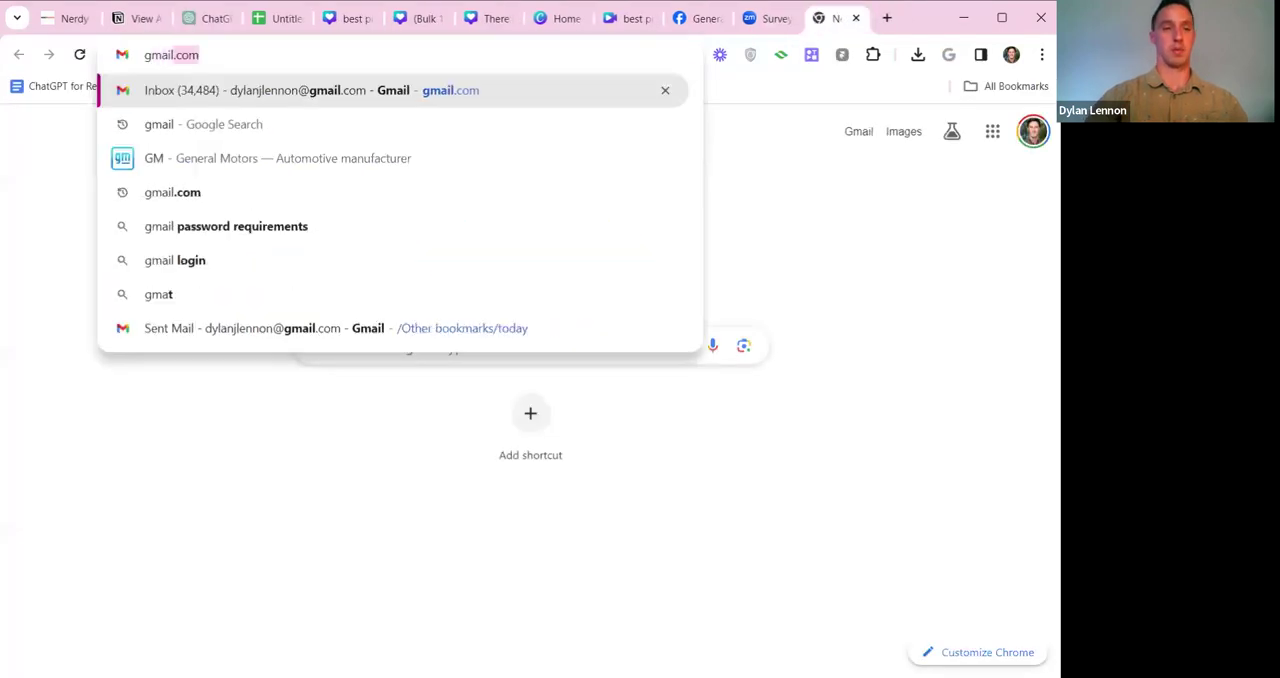
key(Return)
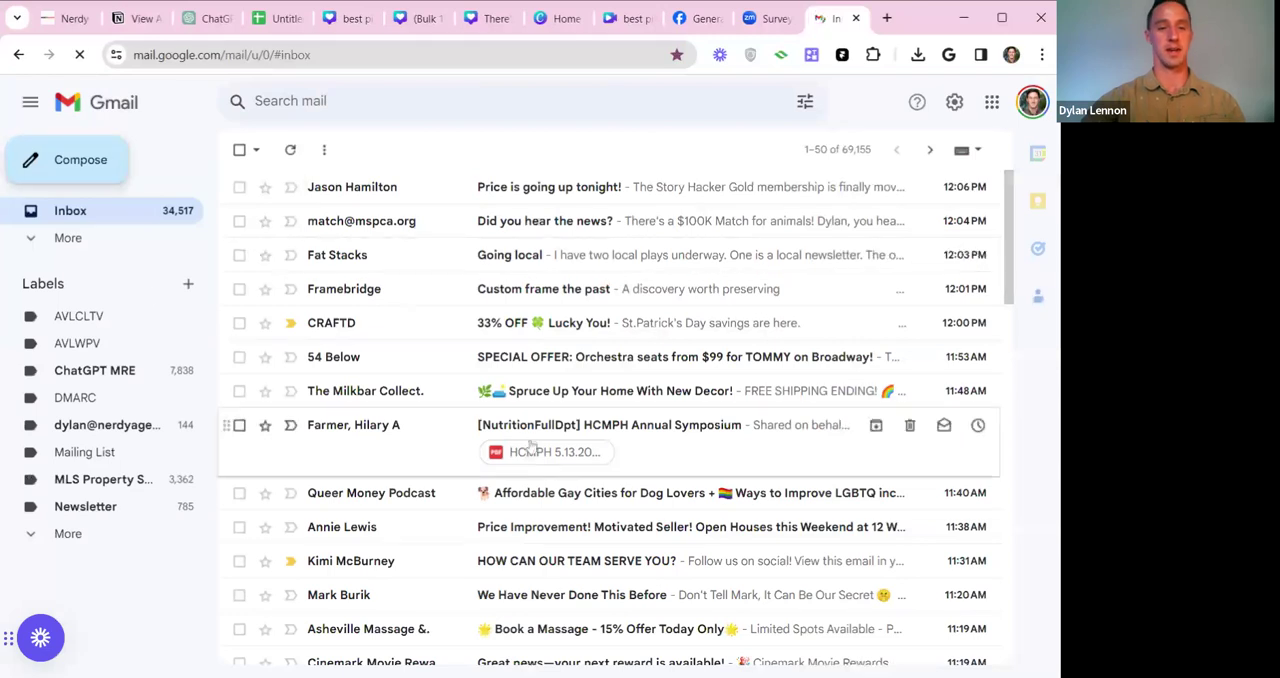
click(77, 165)
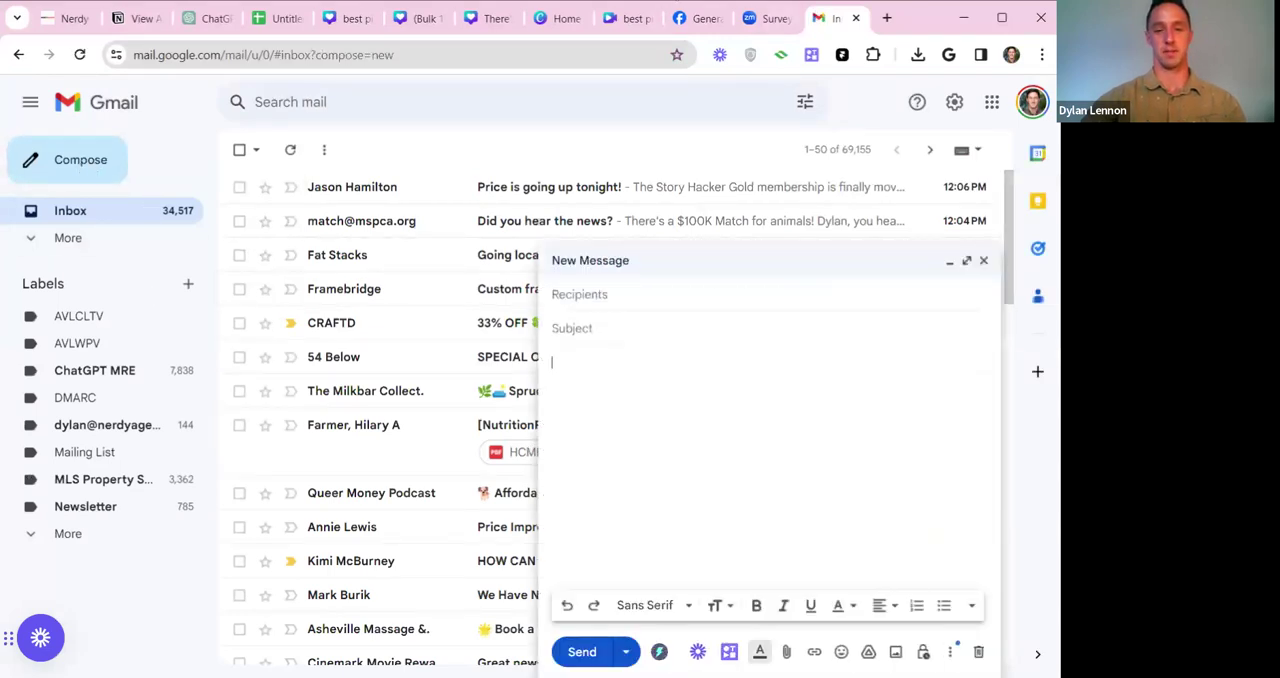
key(ctrl+v)
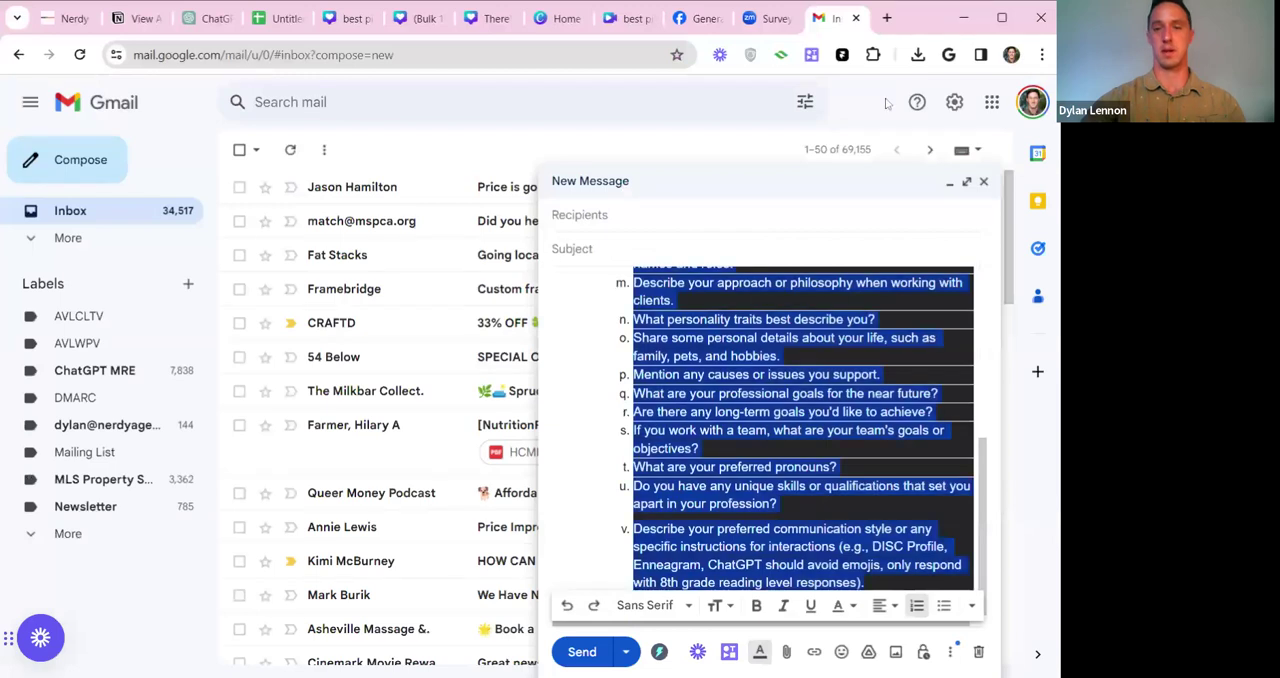
click(856, 18)
click(696, 195)
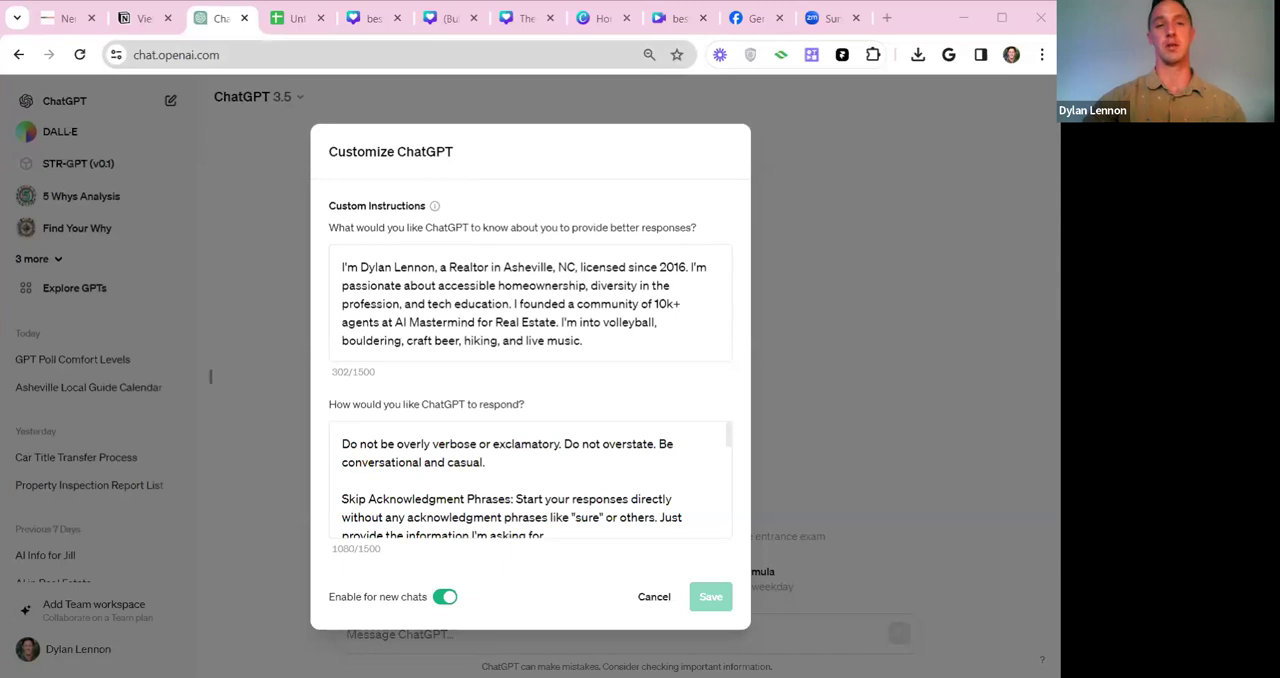
Open the copied link to the Google Doc "Copy of 03/15/2024 100 Pieces of Content Canva Pro" in a new browser tab.
click(672, 20)
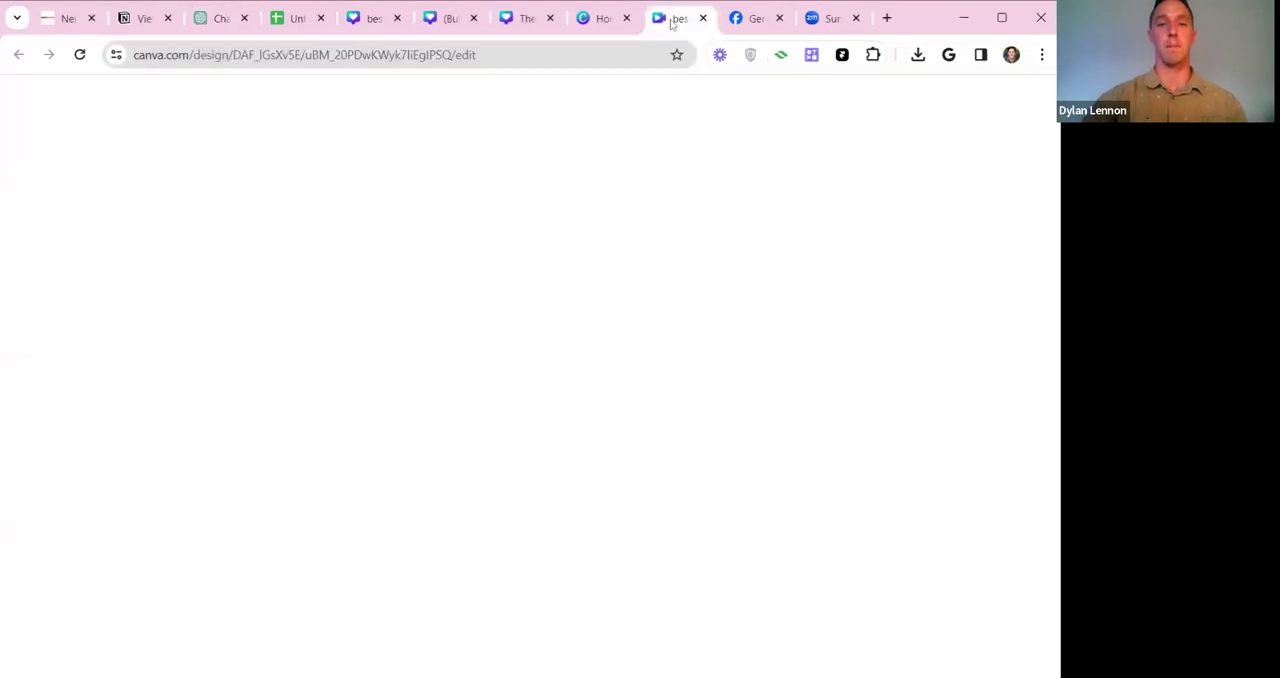
click(755, 20)
click(679, 20)
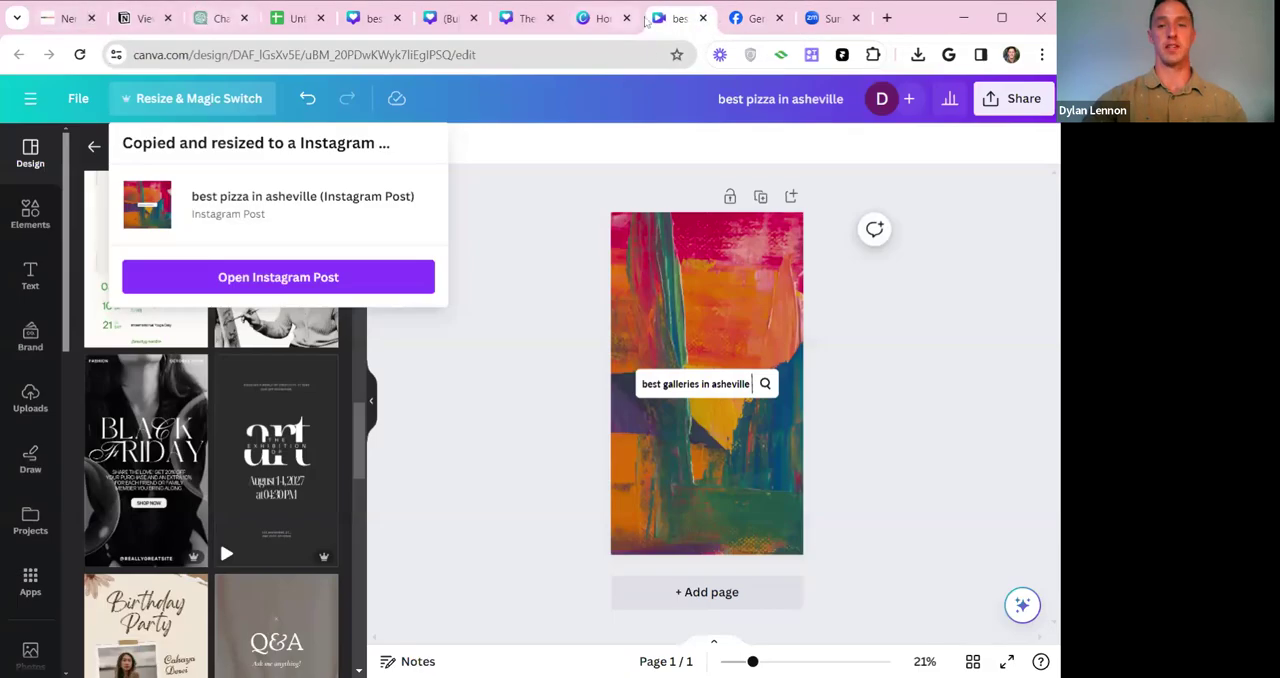
click(887, 18)
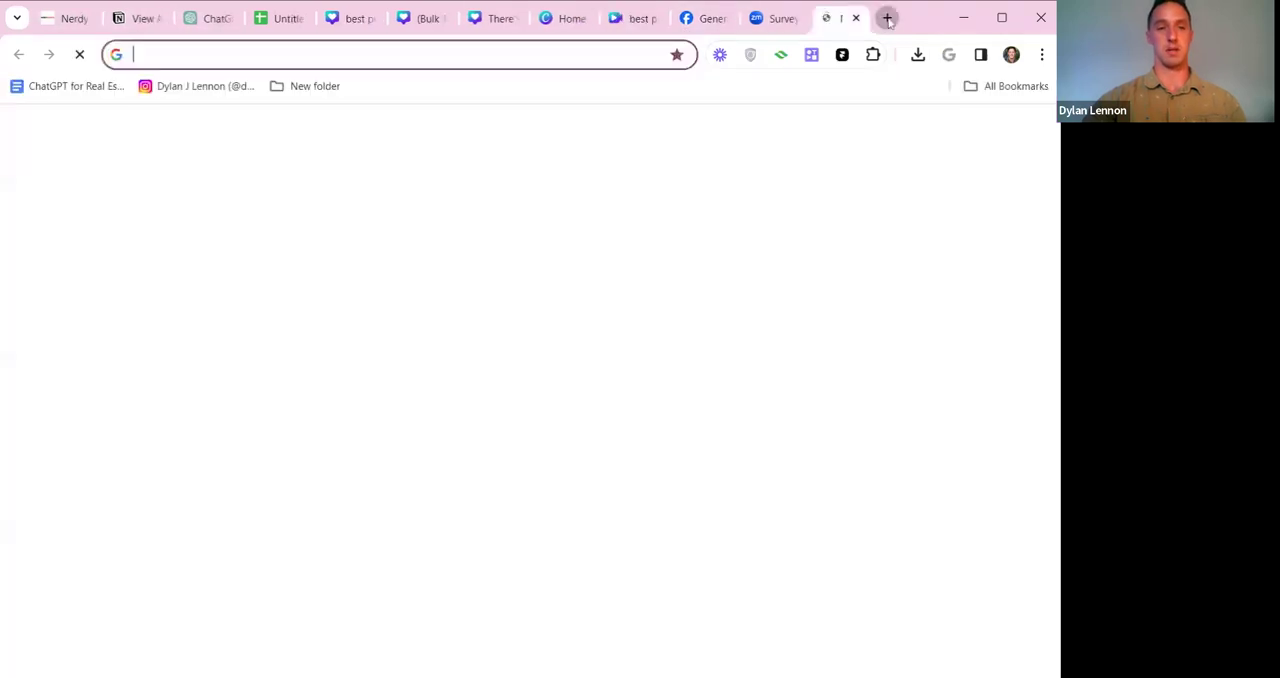
key(Return)
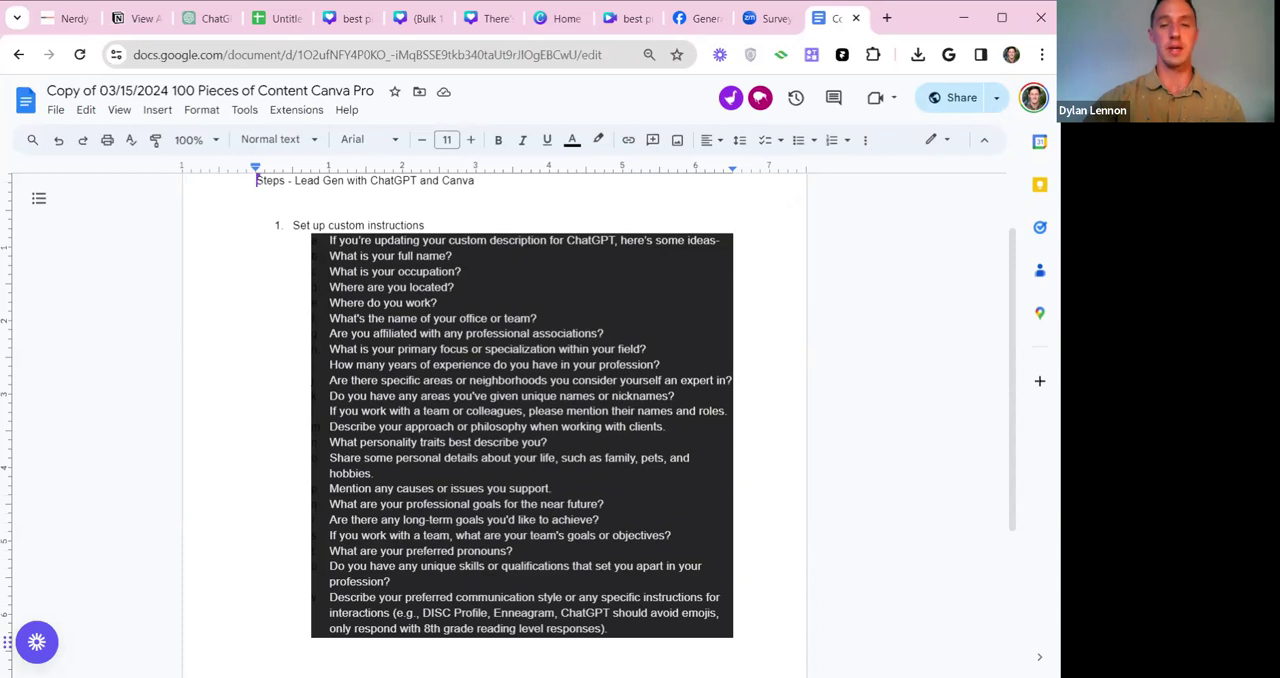
Go through the custom instruction questions from full name and occupation to professional associations and primary specialization.
drag(330, 256, 455, 256)
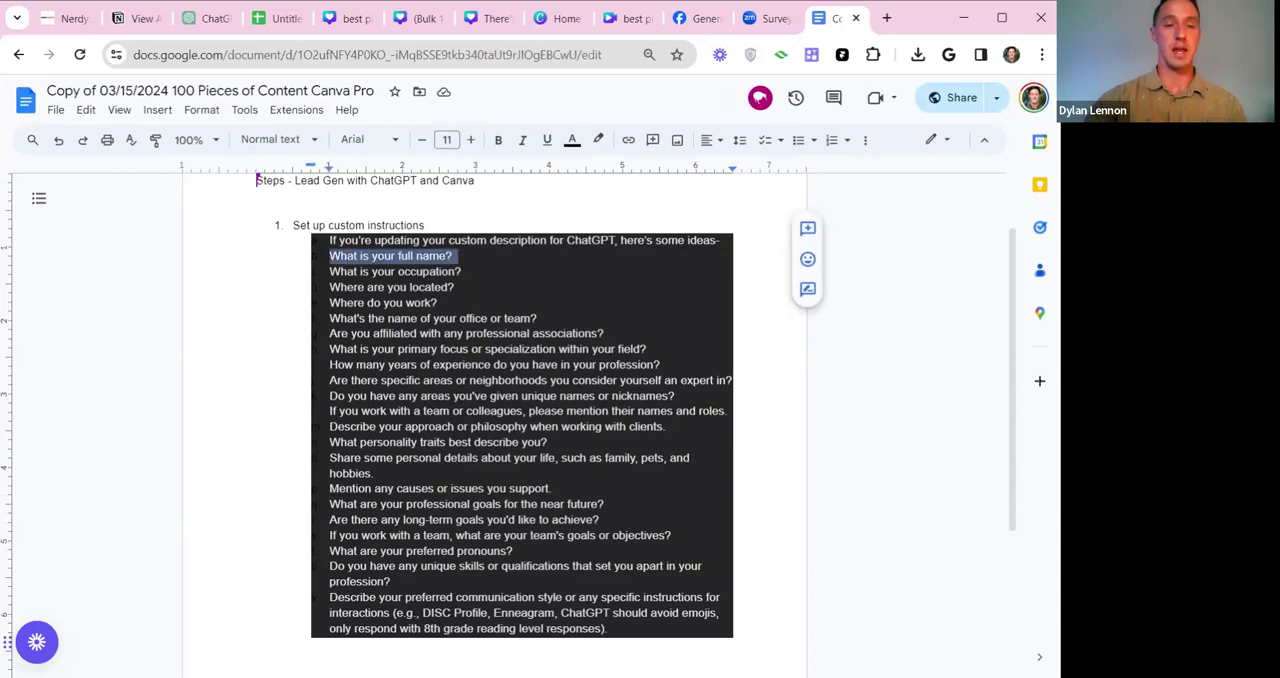
triple_click(395, 272)
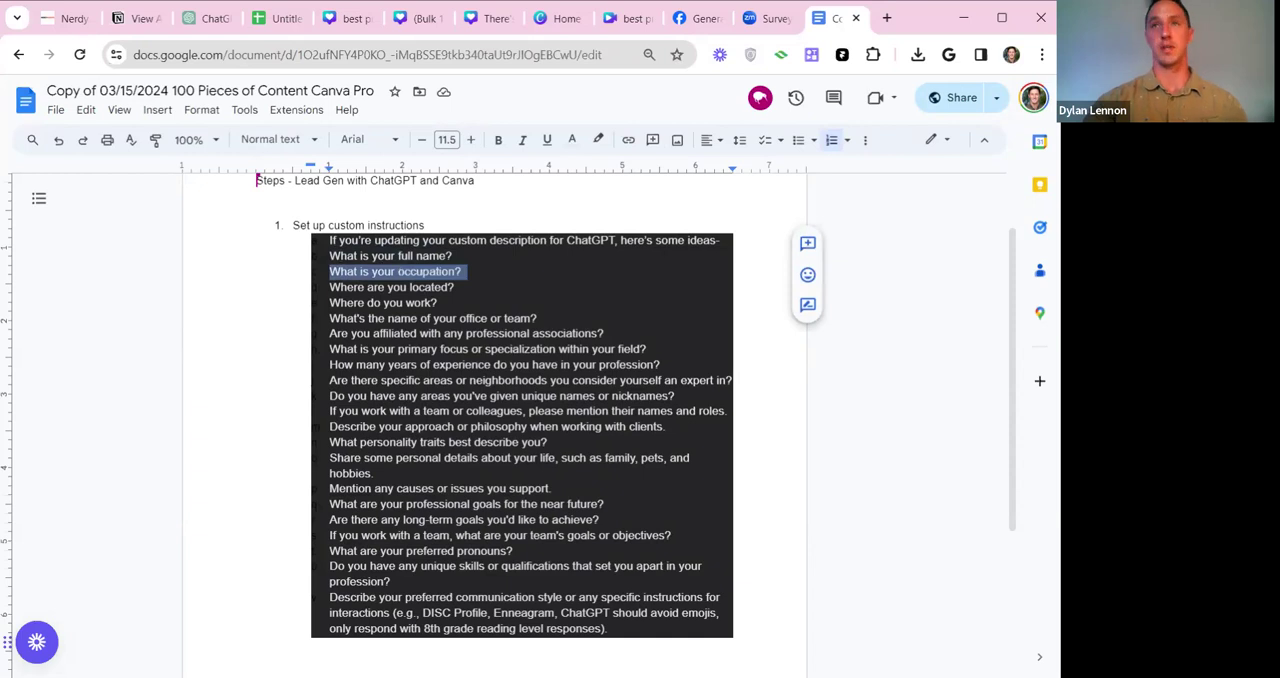
drag(330, 287, 454, 287)
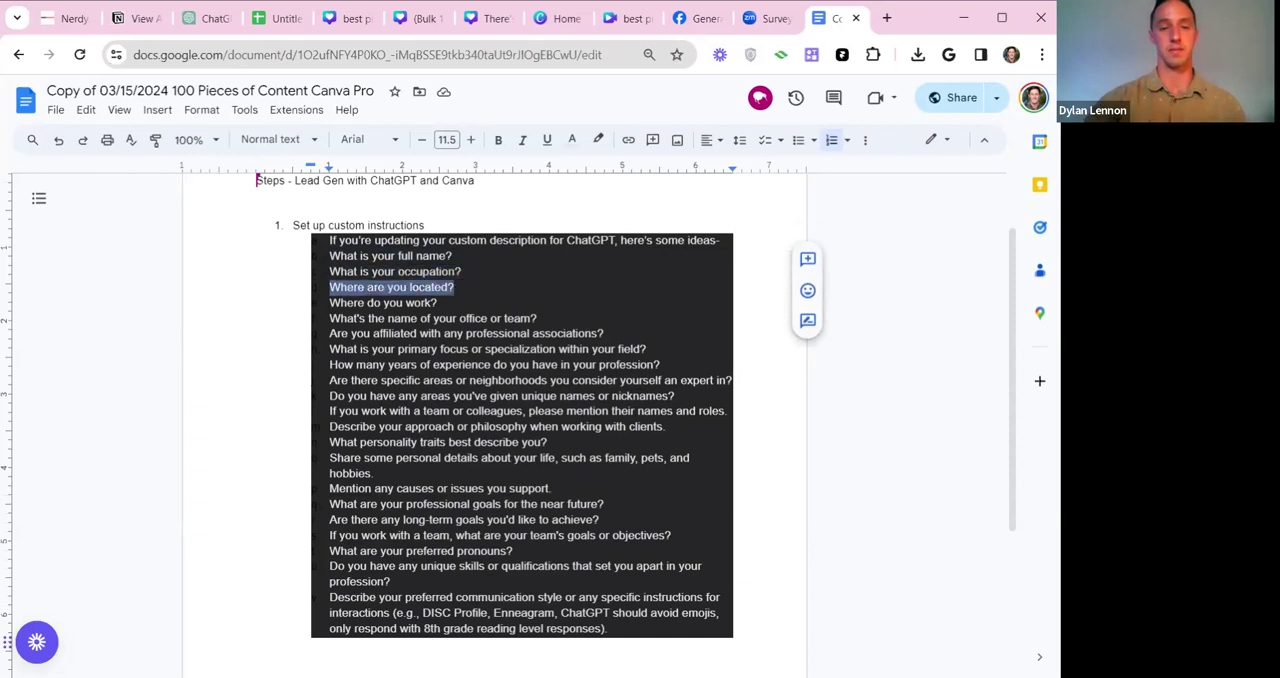
drag(439, 303, 537, 318)
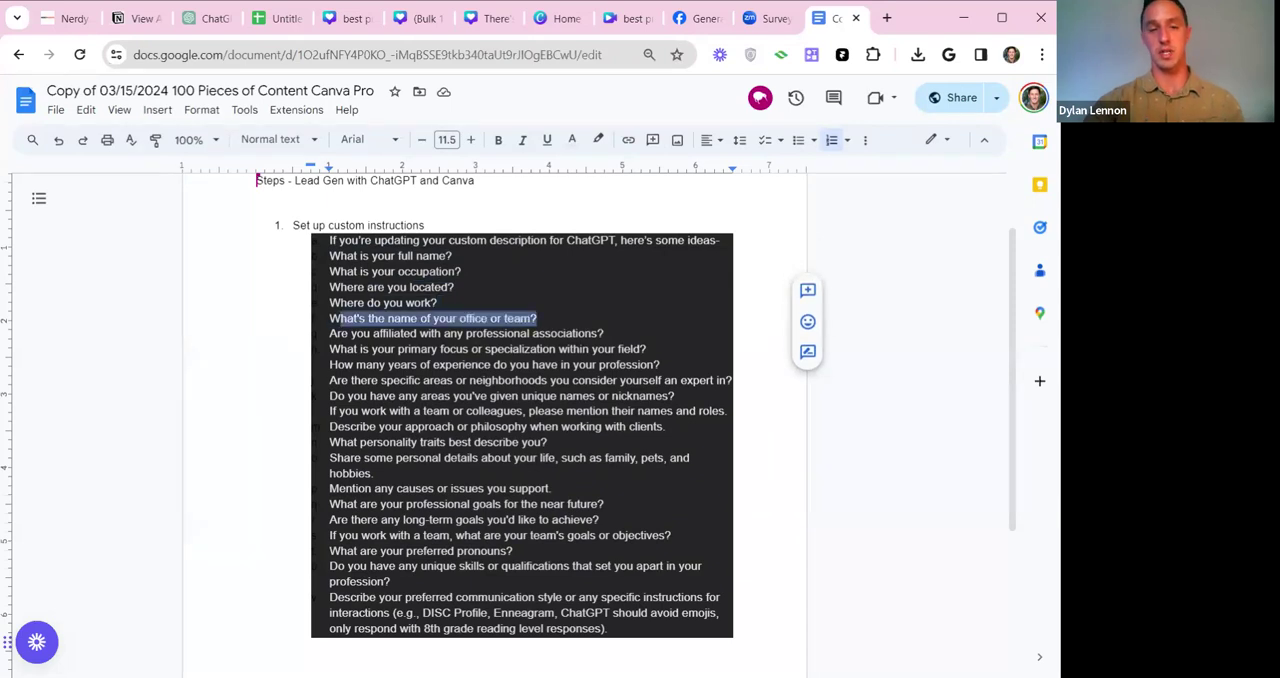
drag(340, 333, 597, 333)
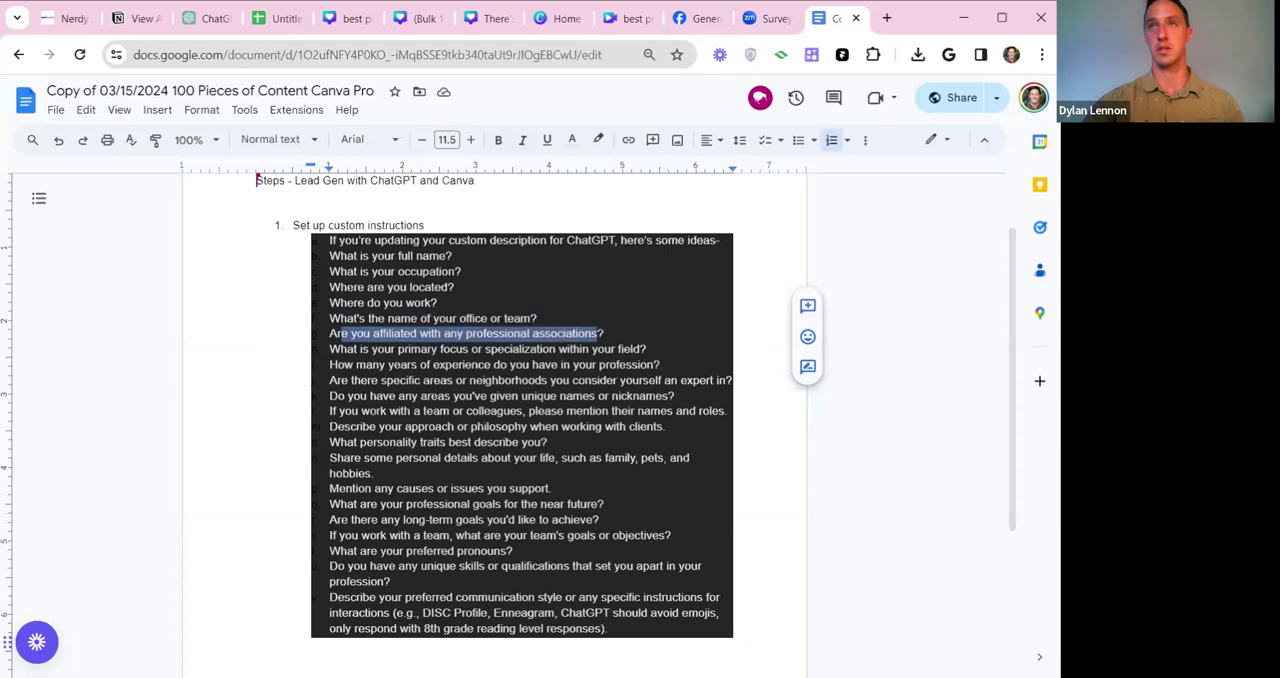
drag(347, 349, 540, 349)
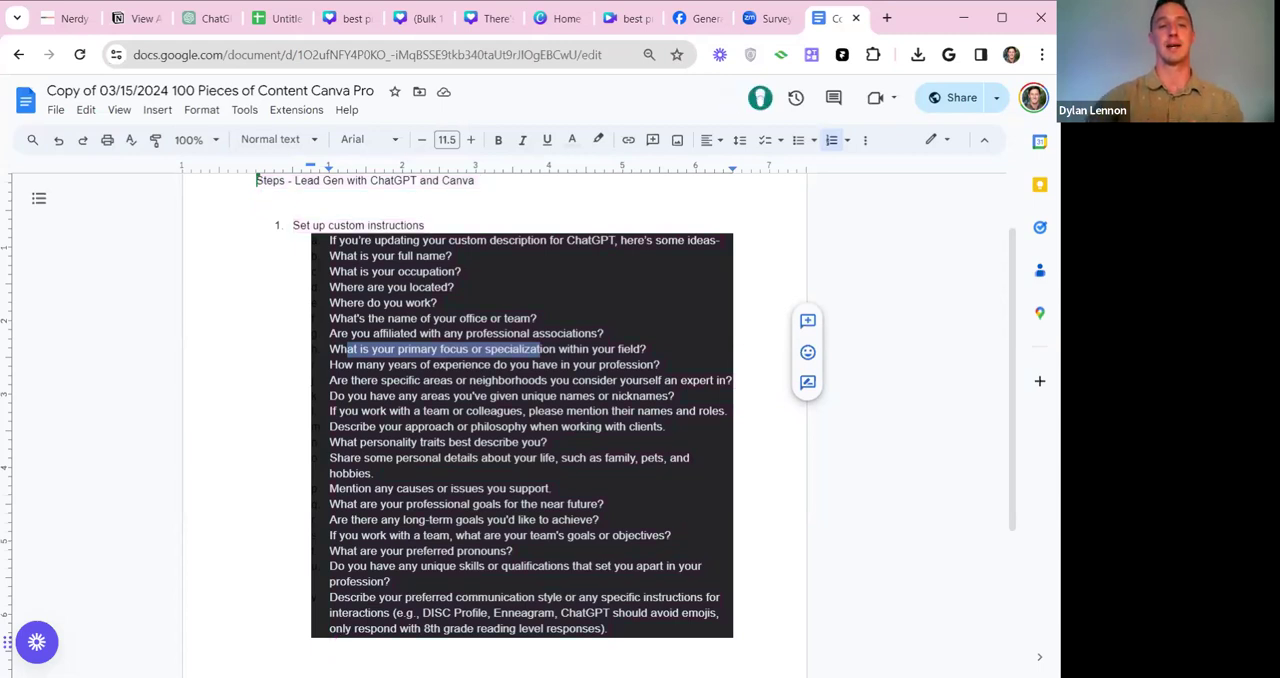
Review the remaining questions, from years of experience and expert neighborhoods to personality traits and preferred communication style.
scroll(522, 400, down, 3)
drag(344, 194, 656, 194)
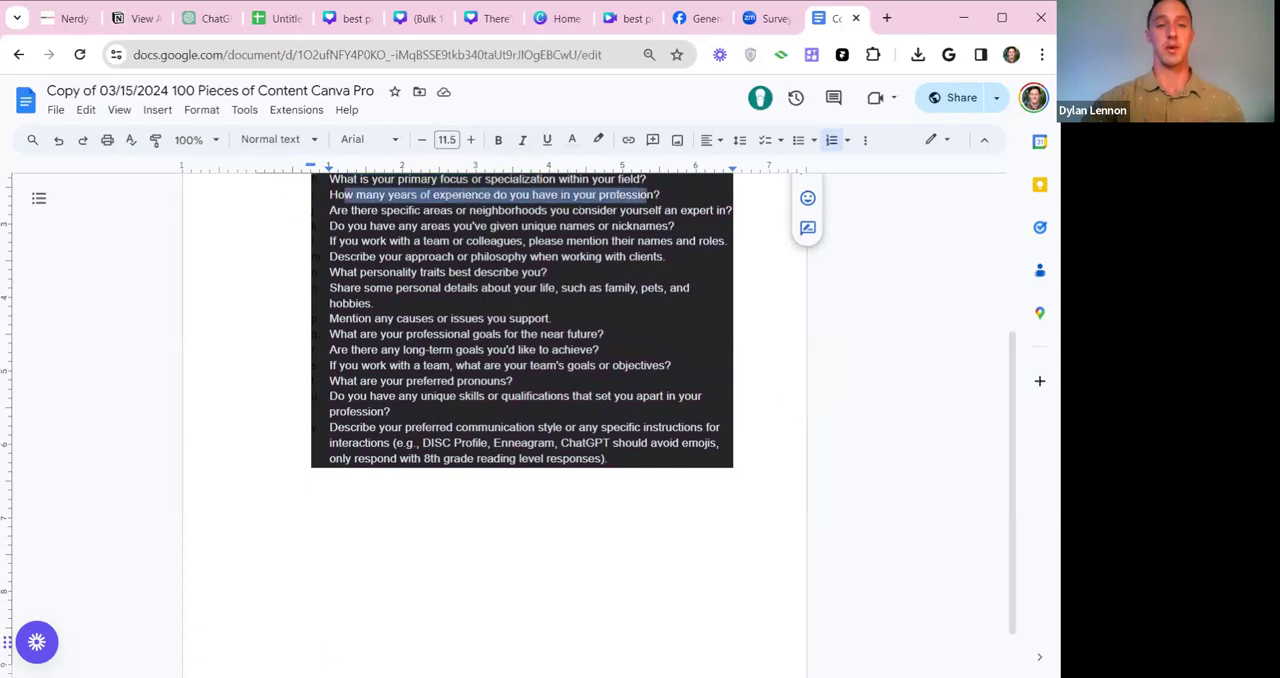
drag(352, 210, 650, 210)
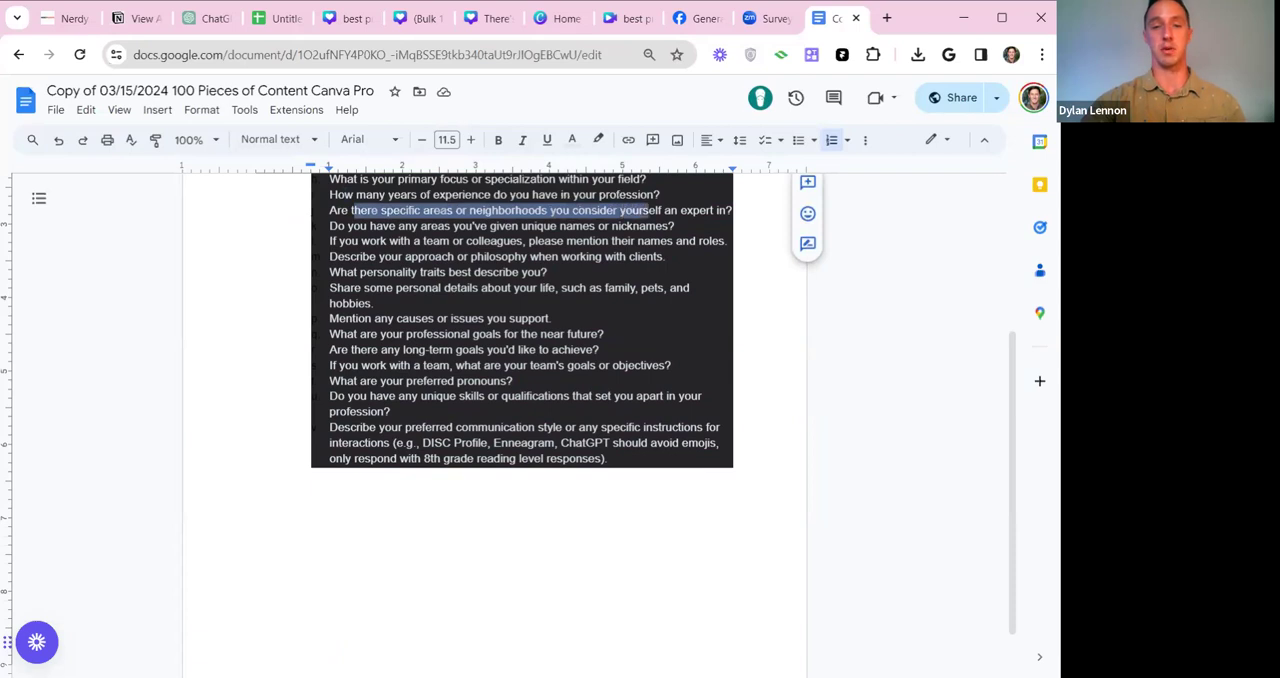
drag(347, 226, 646, 226)
drag(368, 241, 536, 241)
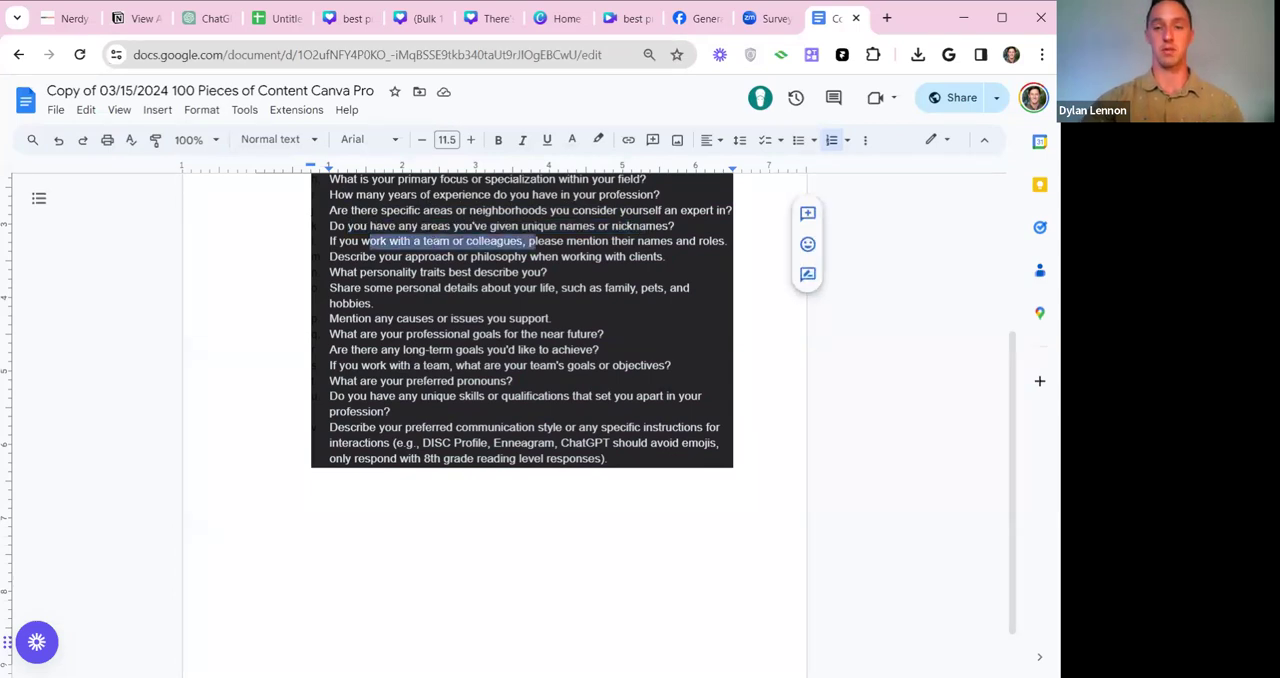
drag(344, 257, 638, 257)
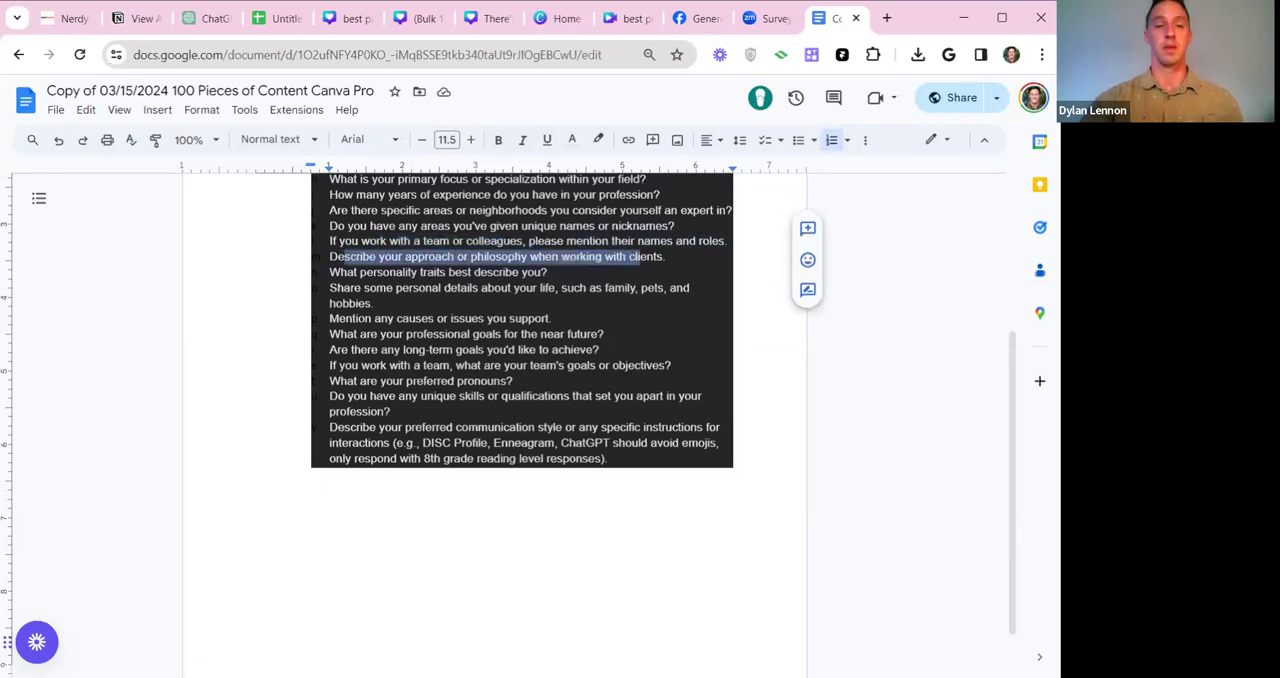
drag(366, 272, 481, 272)
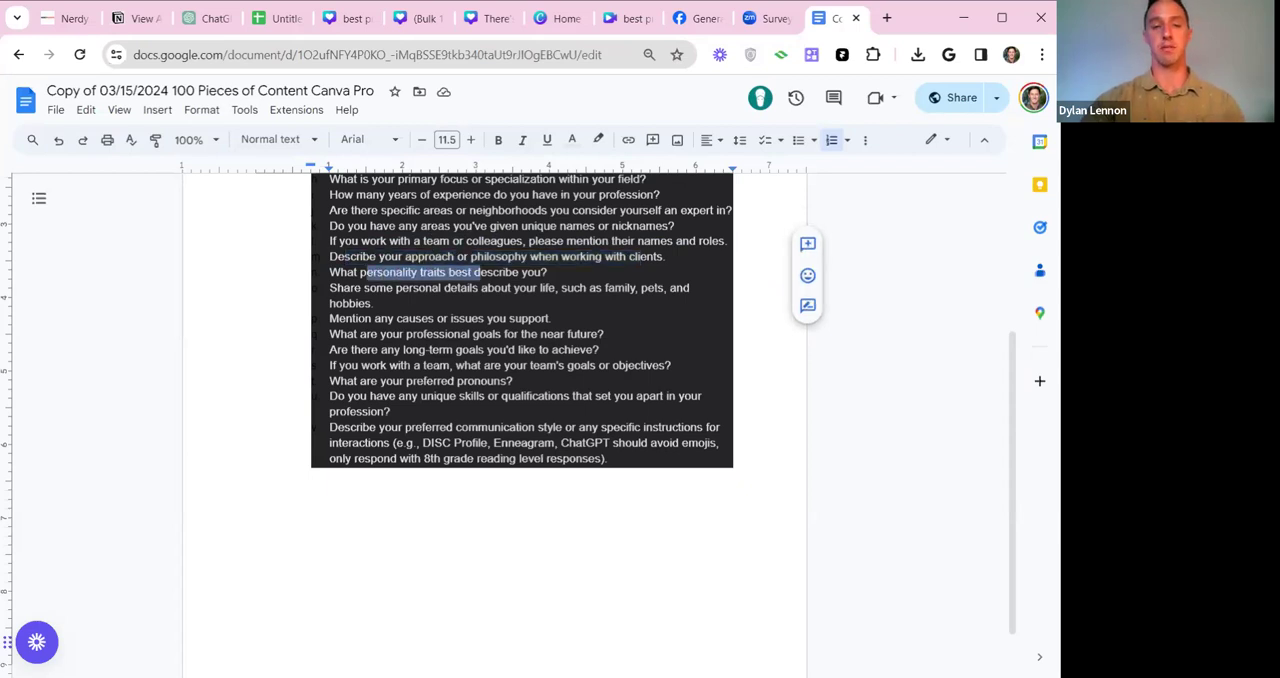
drag(423, 443, 554, 443)
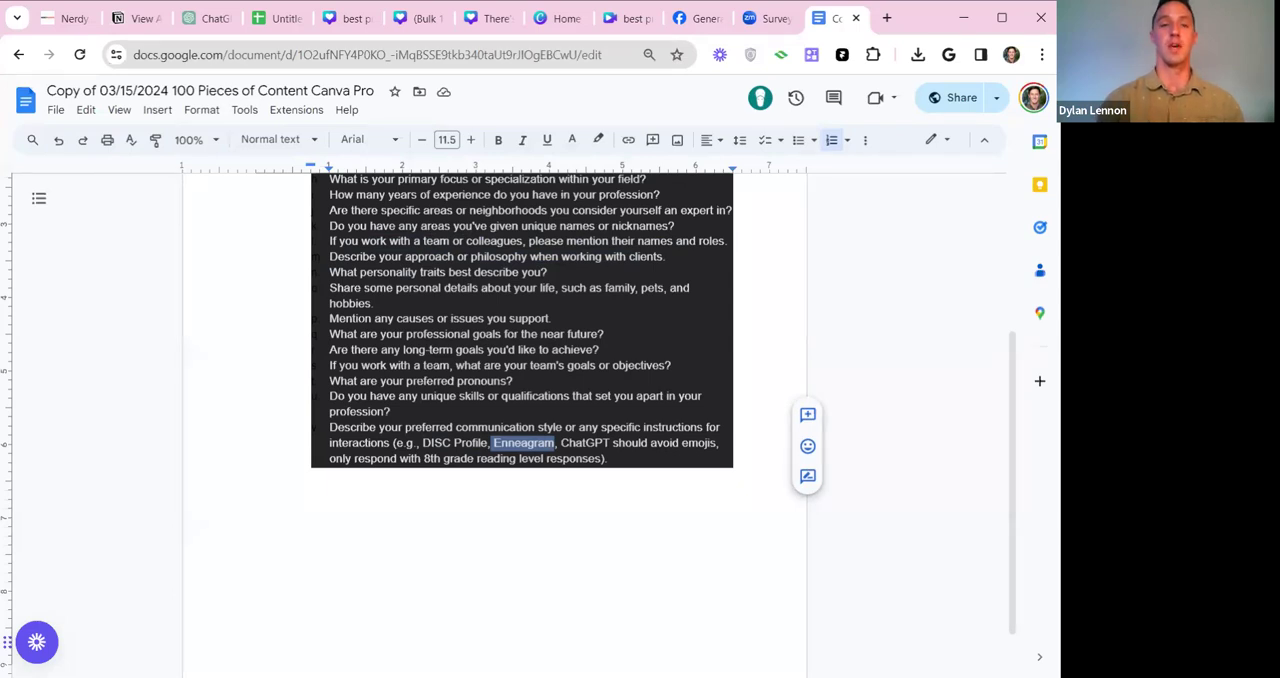
scroll(495, 425, up, 3)
scroll(495, 425, down, 3)
click(330, 475)
scroll(495, 425, up, 2)
scroll(495, 425, down, 2)
scroll(495, 425, up, 3)
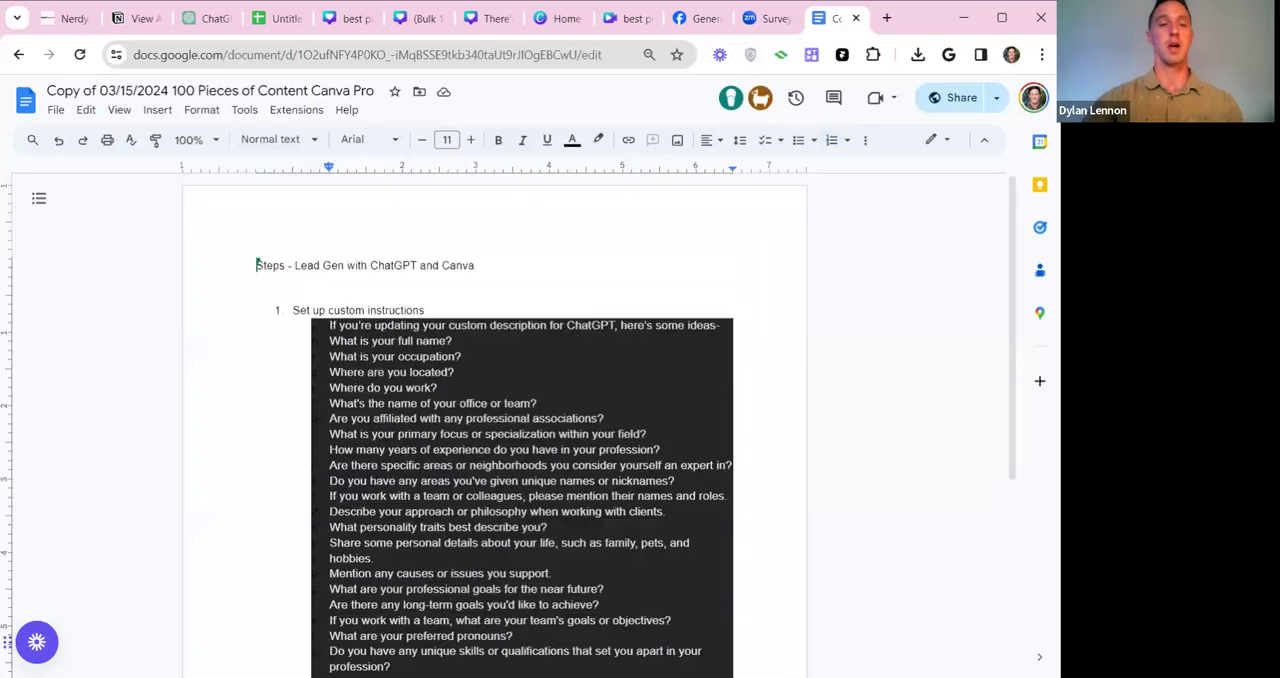
Return to the ChatGPT custom instructions and review the background text and the response rules on tone, acknowledgment phrases, jargon and real-life examples.
click(206, 18)
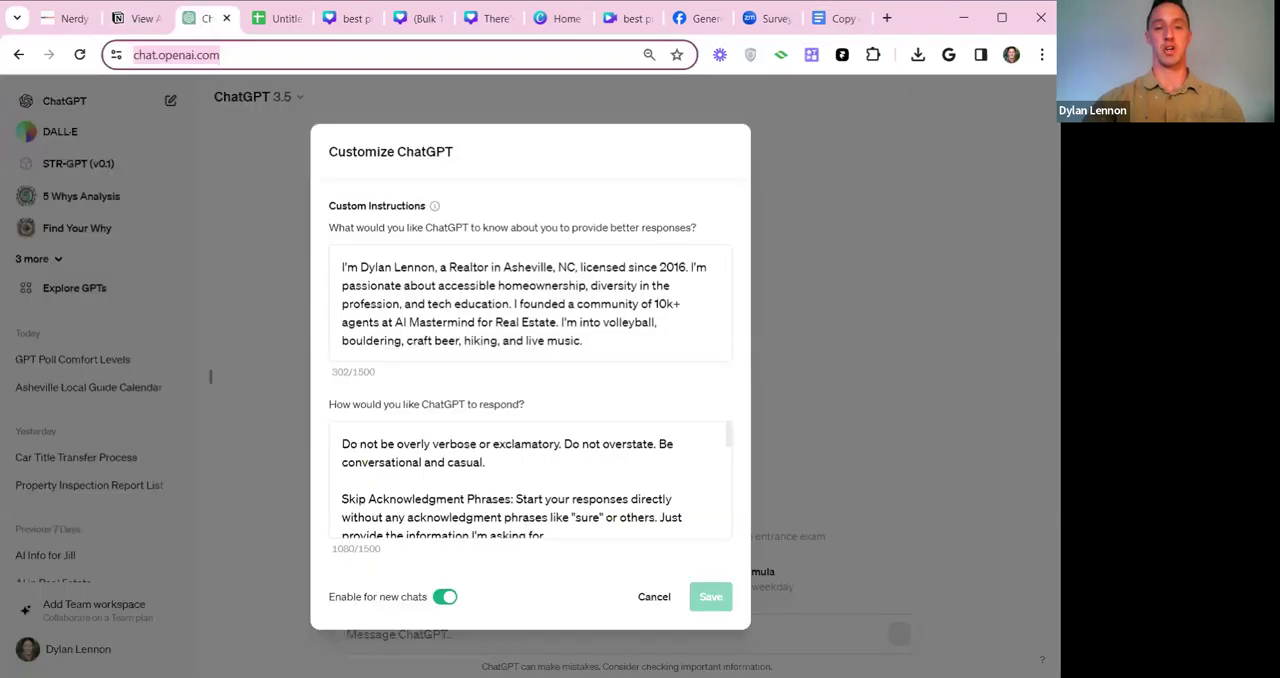
key(ctrl+a)
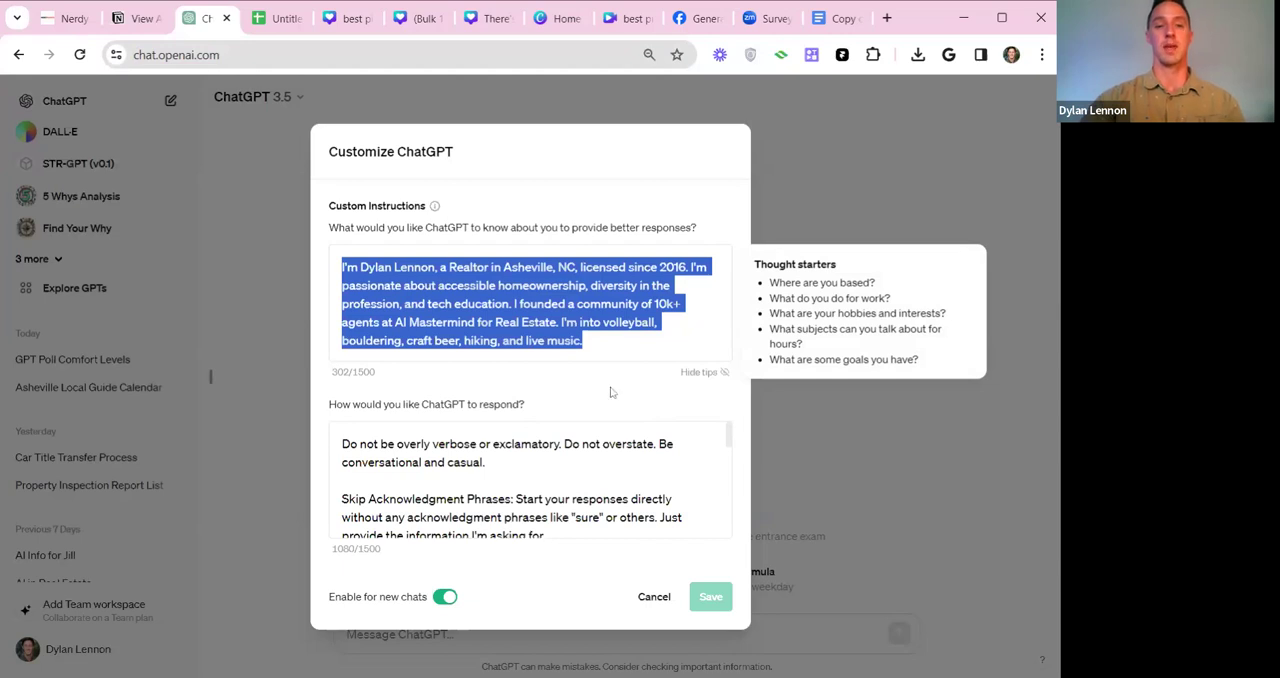
click(486, 463)
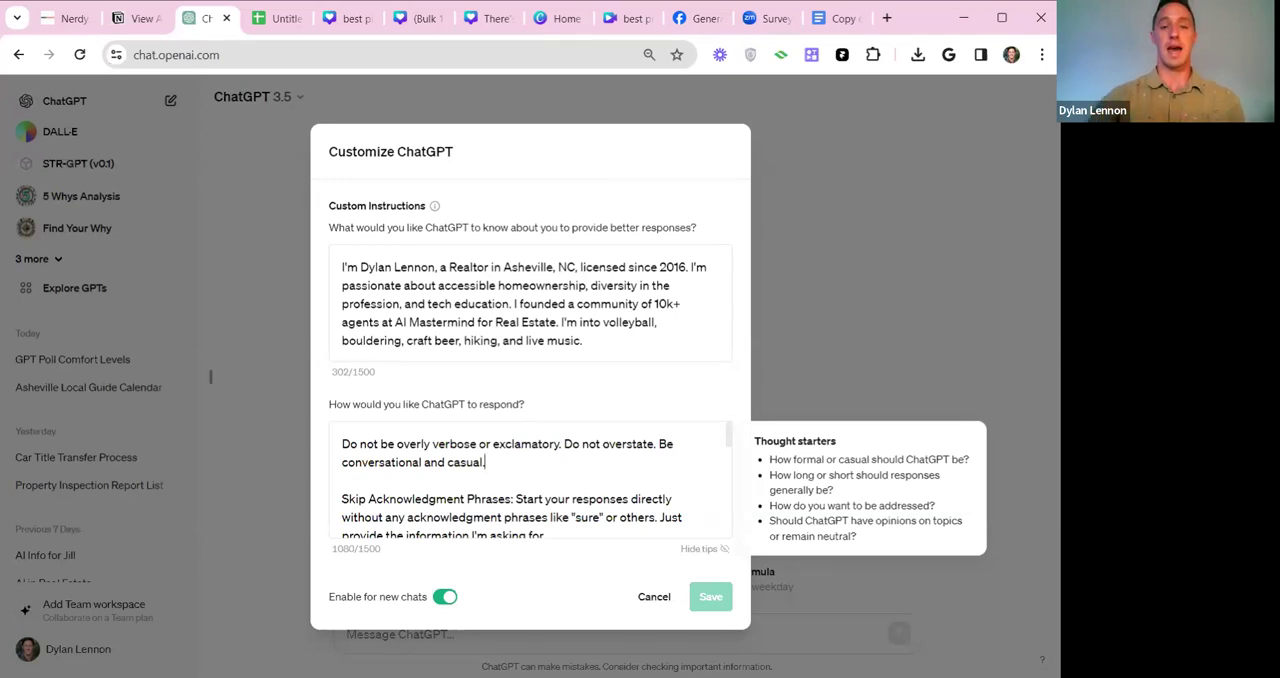
scroll(530, 480, down, 1)
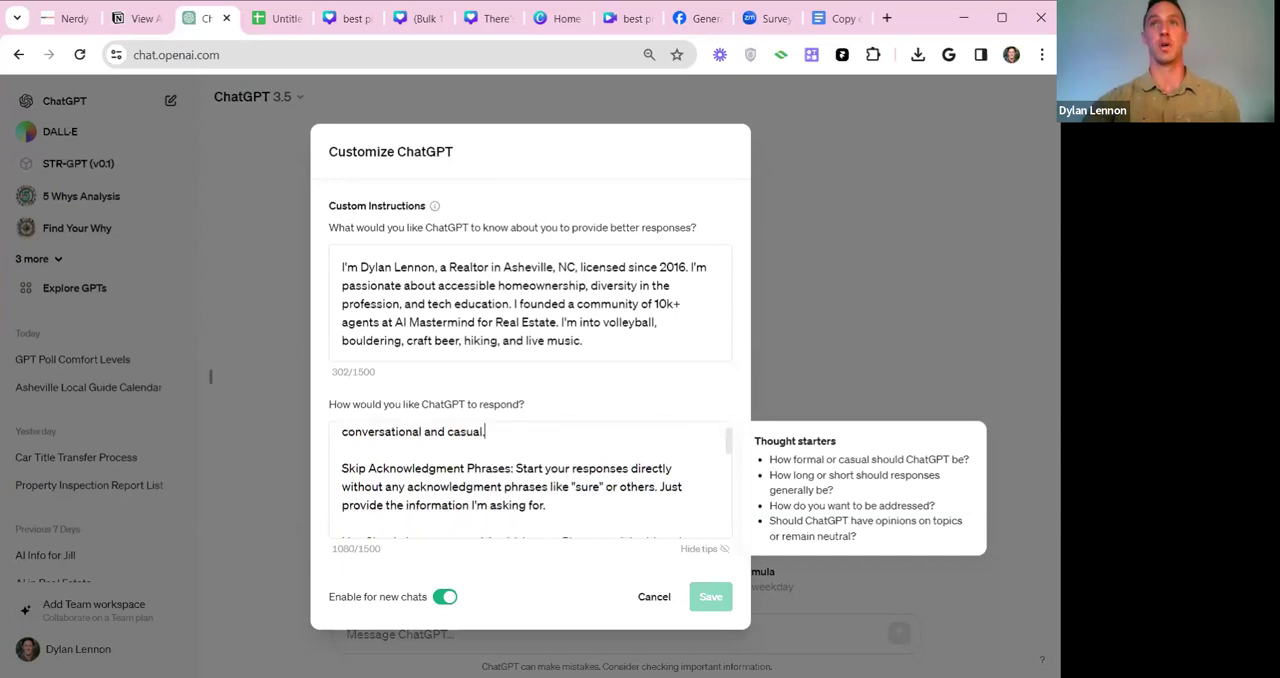
scroll(530, 480, down, 3)
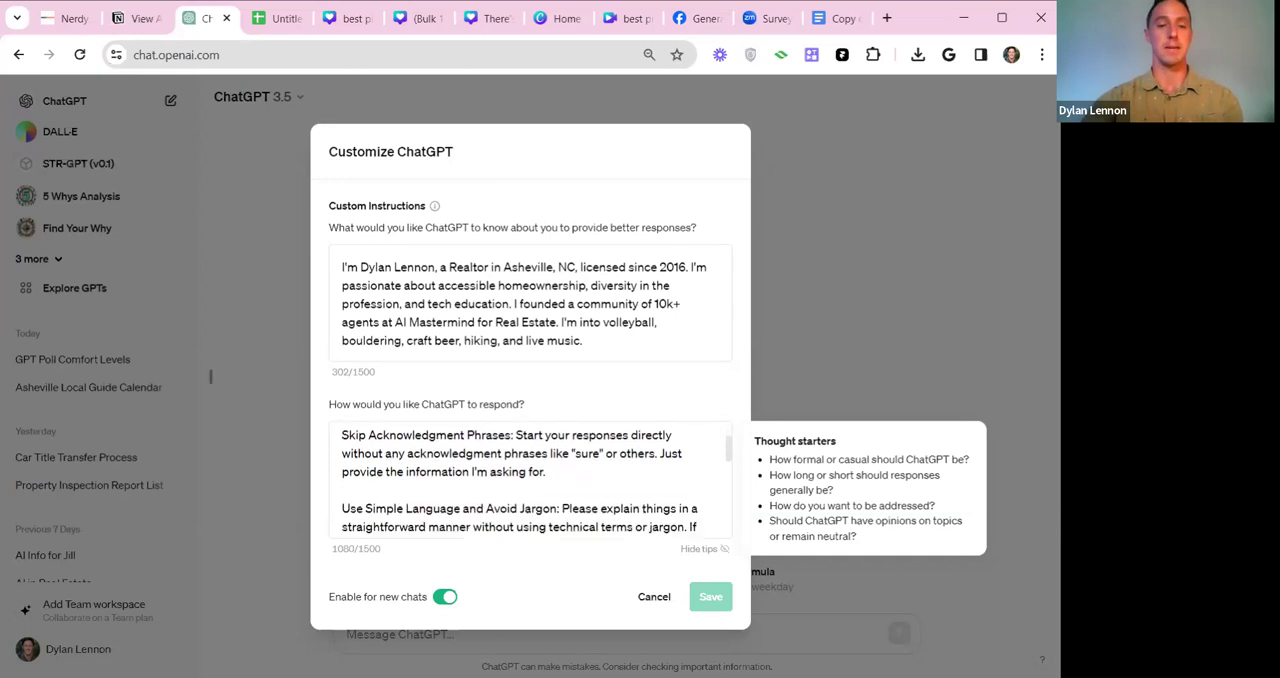
scroll(530, 480, down, 1)
drag(341, 450, 516, 469)
click(700, 469)
scroll(520, 480, down, 1)
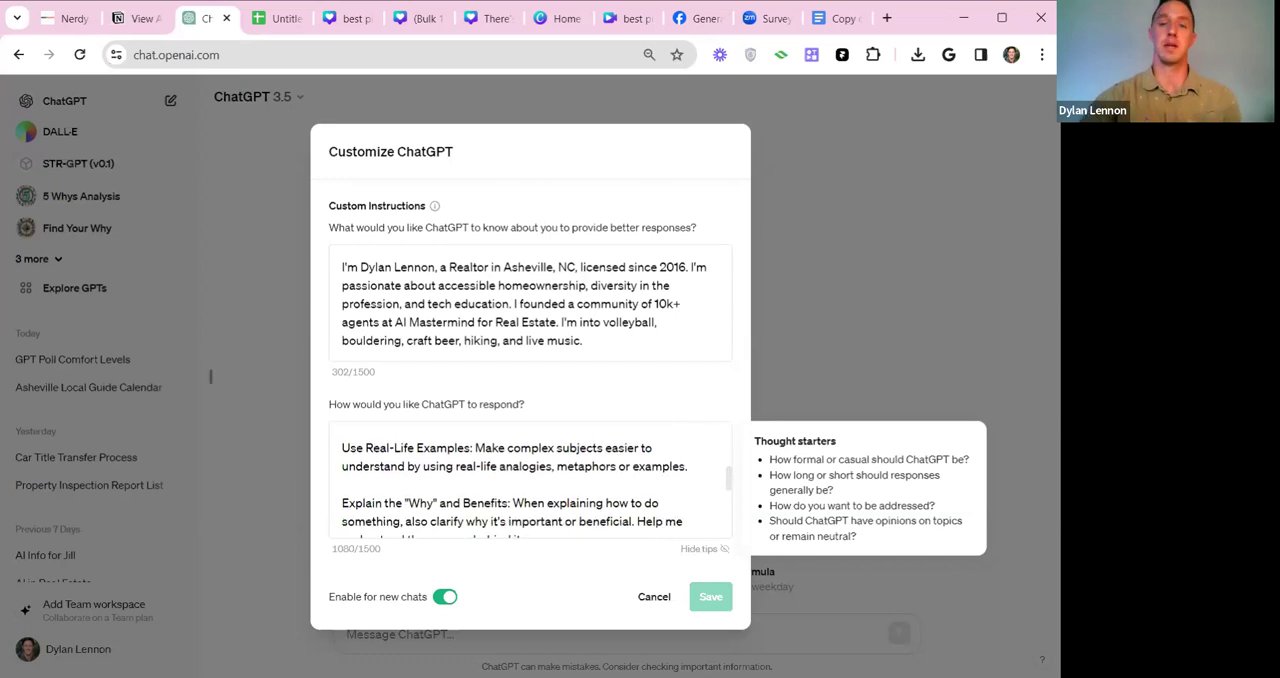
scroll(530, 480, down, 1)
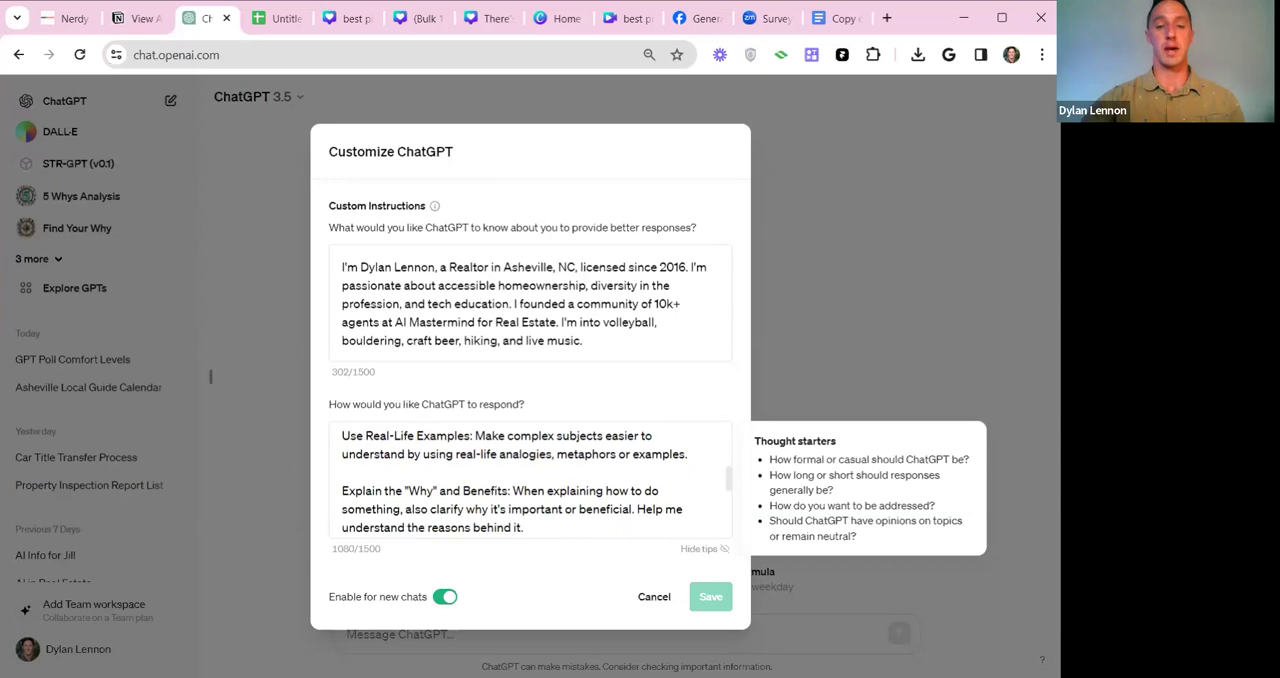
scroll(530, 480, down, 1)
Review the response rules on explaining the "Why" and Benefits and on clear headings and bullet points, plus the background text.
drag(402, 440, 502, 440)
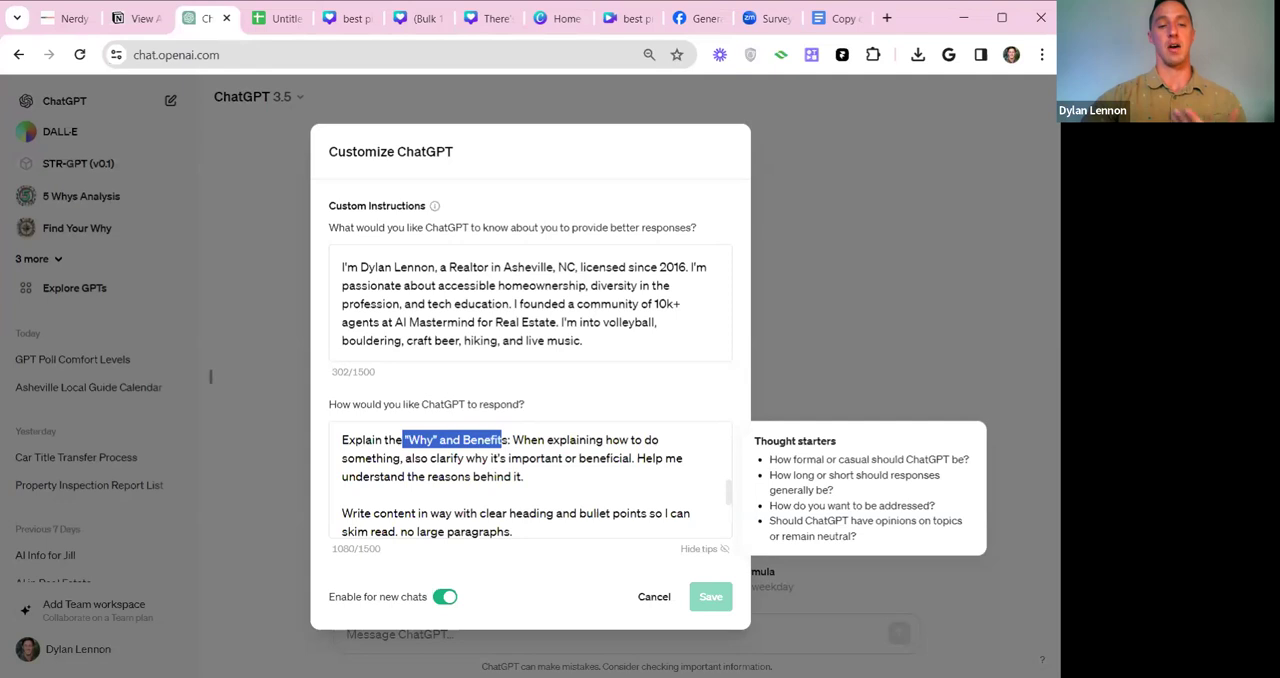
scroll(537, 480, down, 2)
mouse_move(360, 428)
mouse_down()
mouse_move(449, 452)
mouse_move(343, 482)
mouse_move(362, 440)
mouse_up()
click(512, 455)
drag(453, 437, 563, 437)
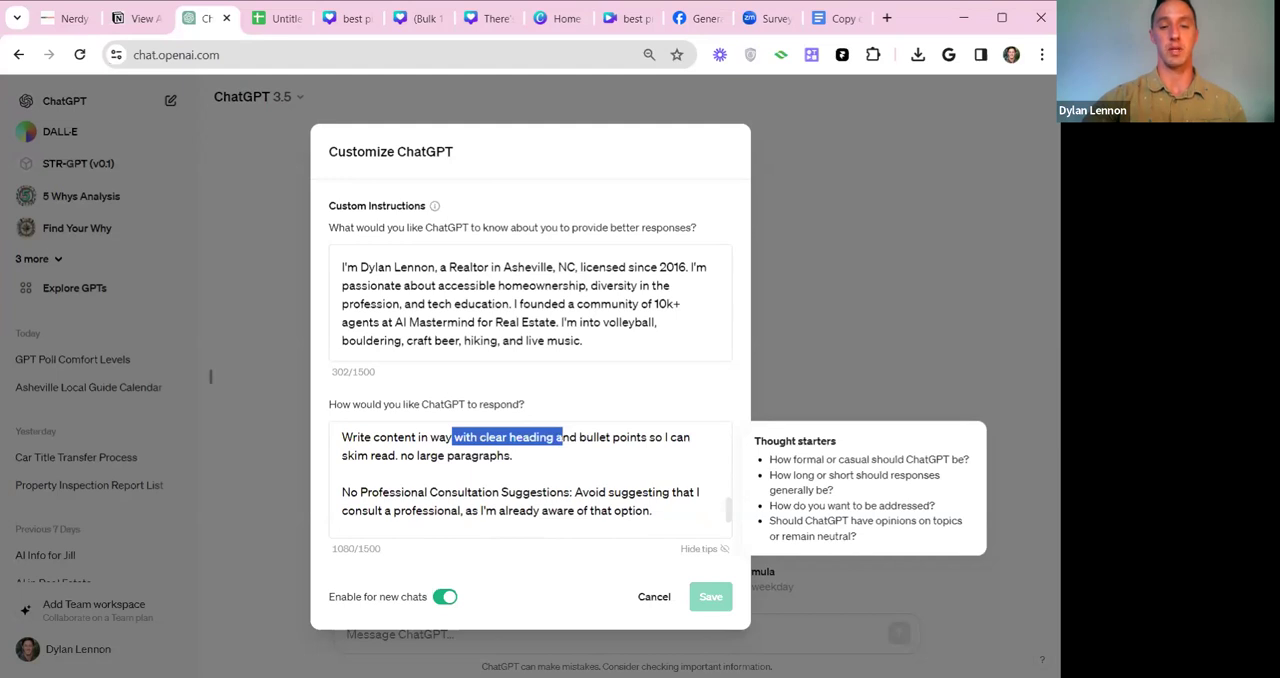
click(512, 455)
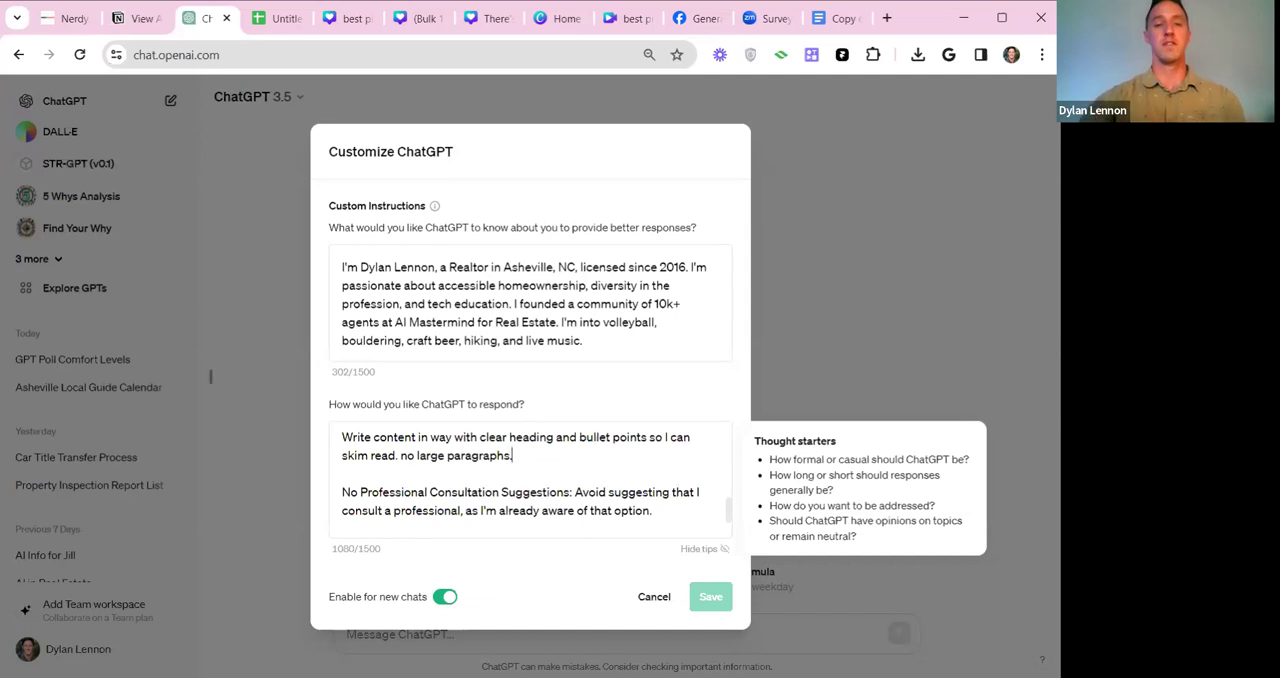
drag(359, 267, 582, 340)
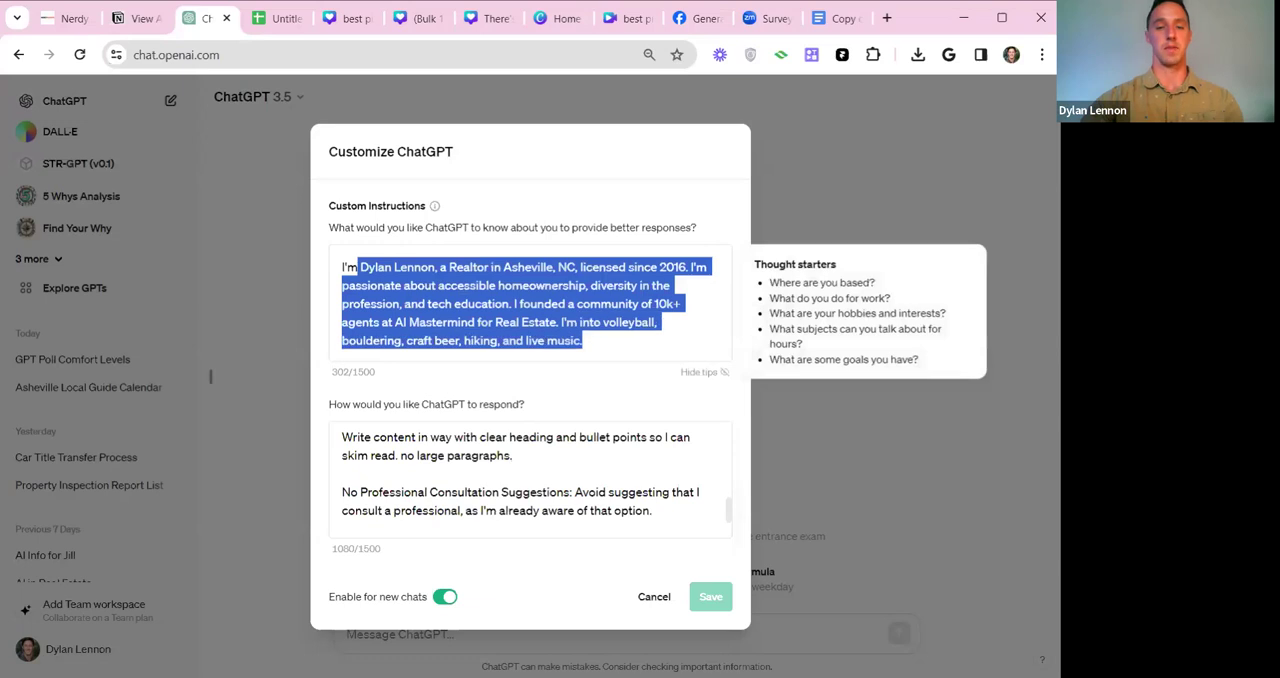
click(392, 287)
drag(360, 267, 583, 341)
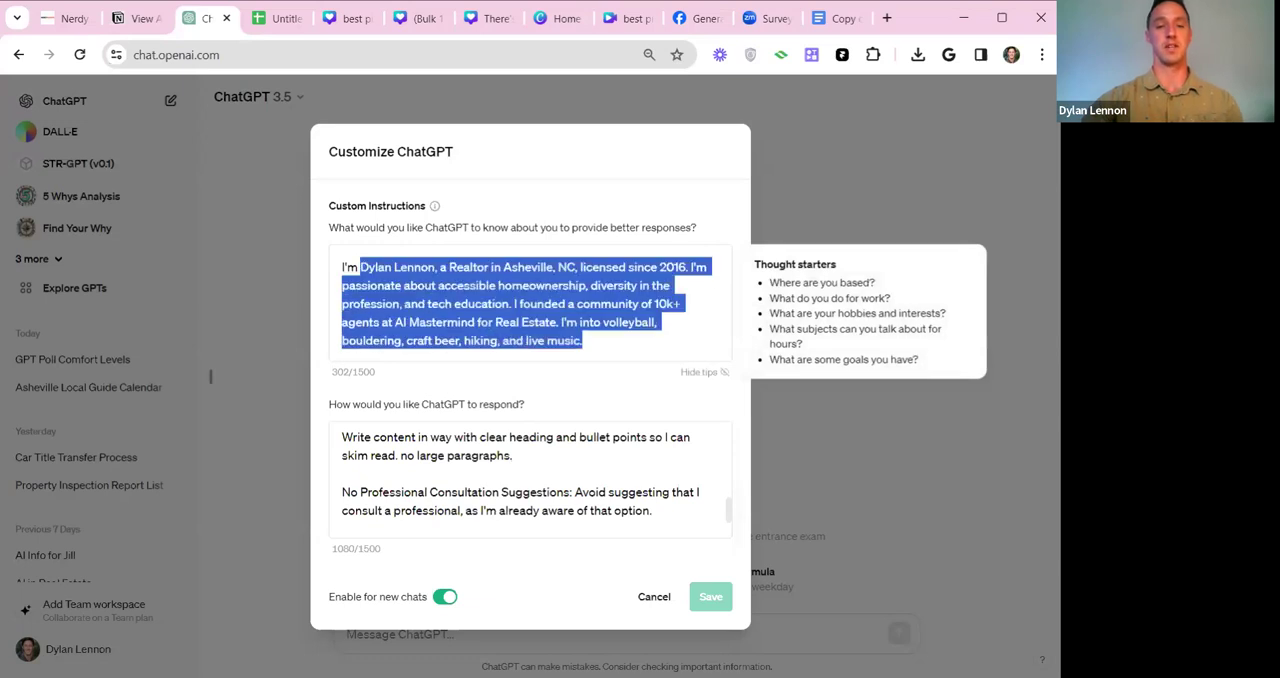
Disable the custom instructions for new chats and save the setting.
click(444, 598)
click(443, 600)
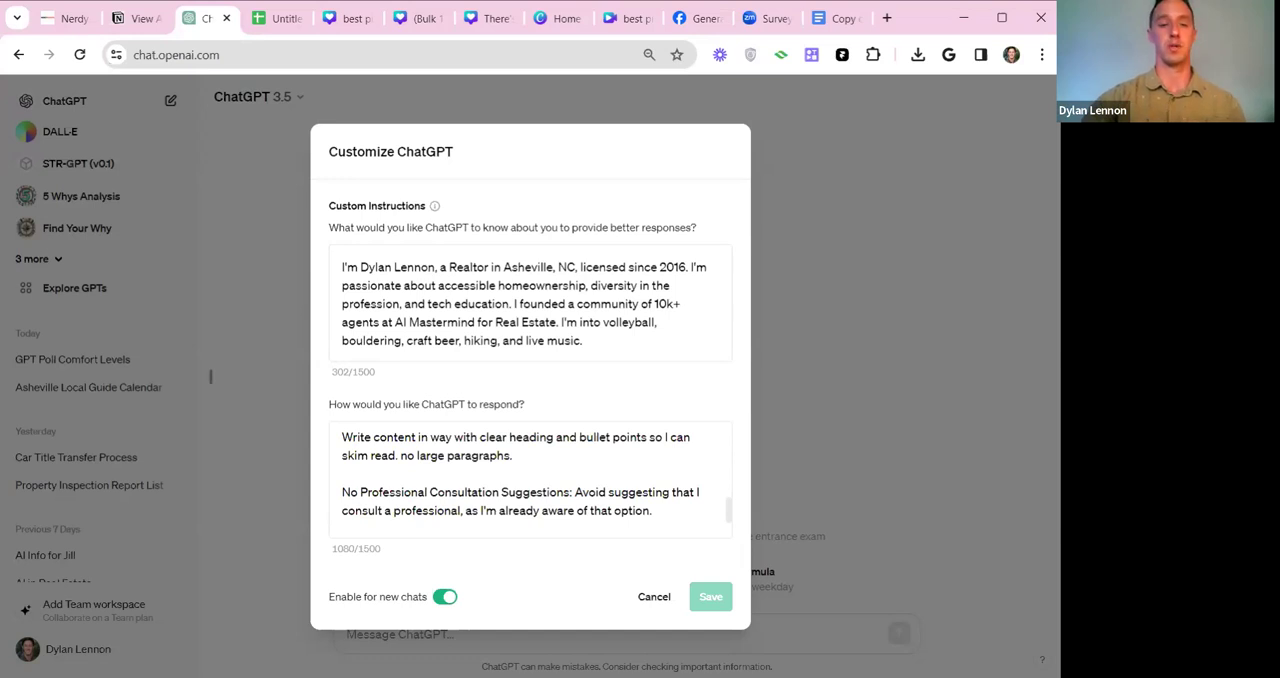
click(443, 597)
click(710, 597)
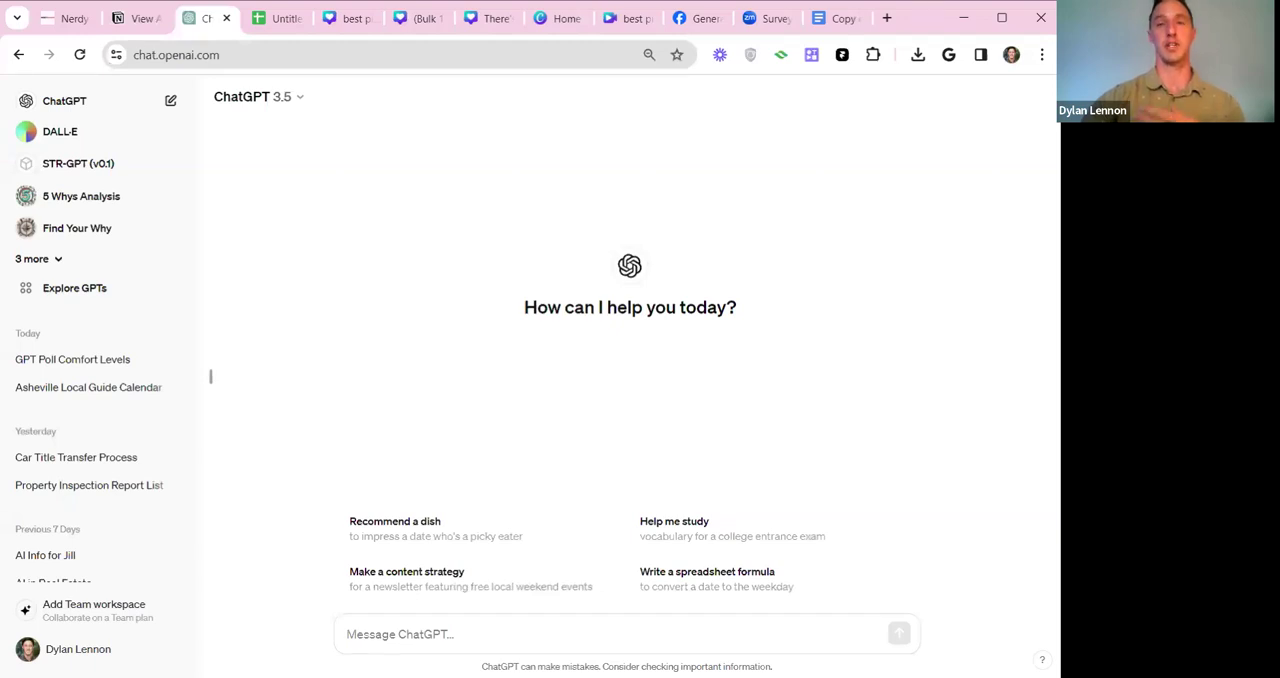
Reopen the custom instructions, enable them for new chats, save, and start a new chat.
click(100, 649)
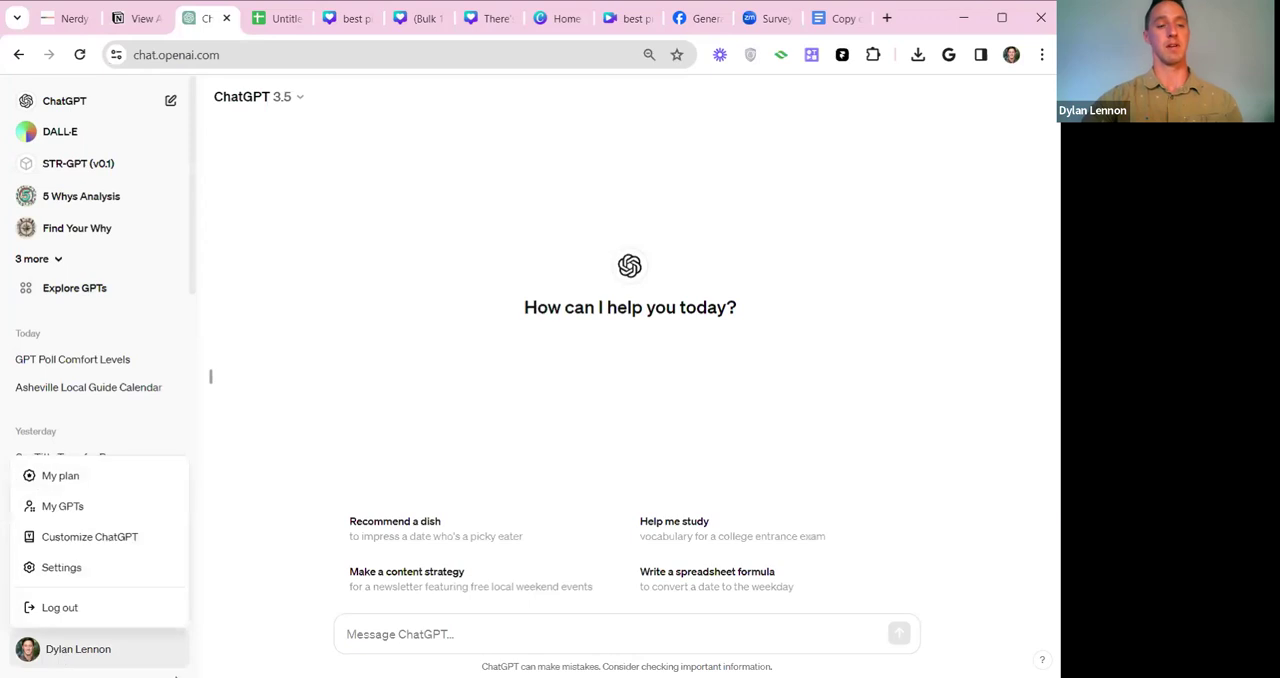
click(109, 537)
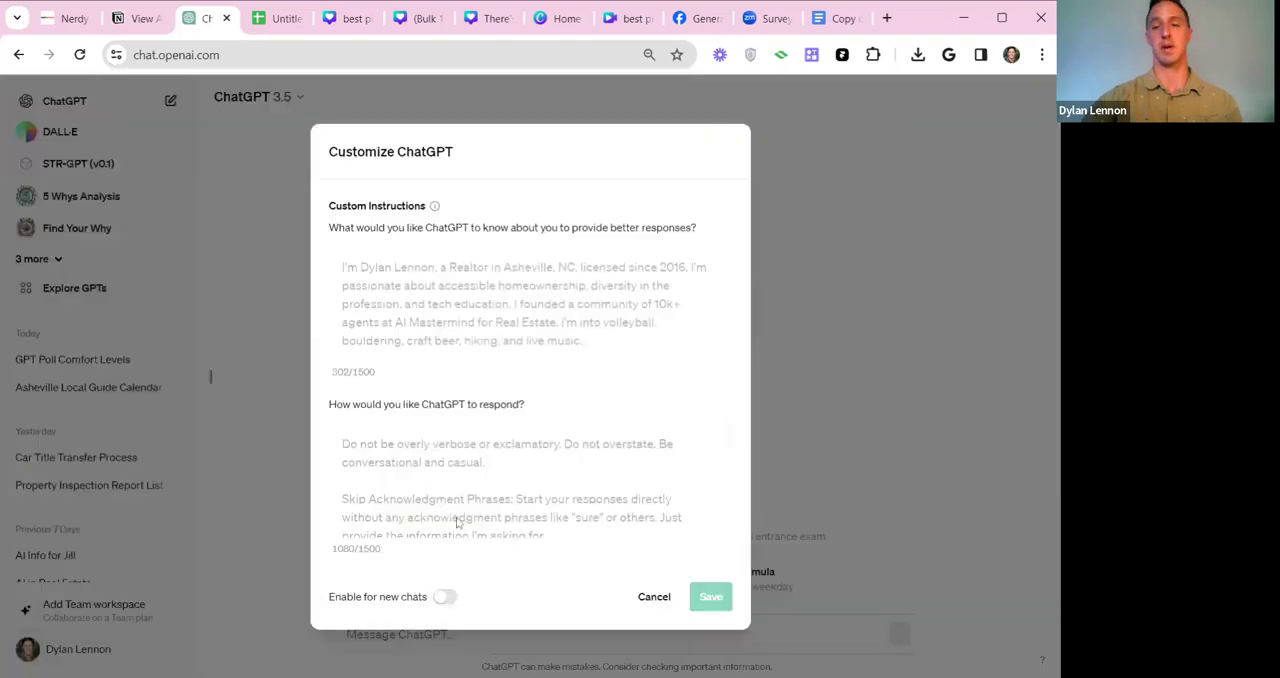
click(444, 597)
click(710, 597)
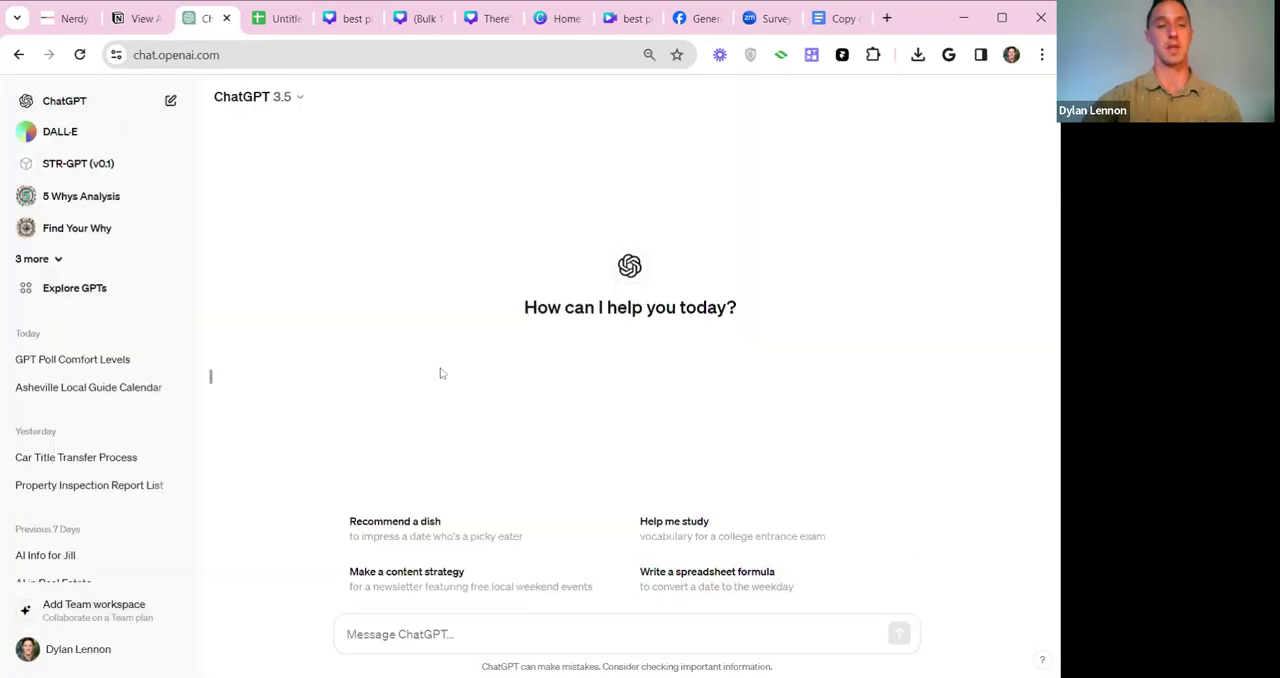
click(171, 101)
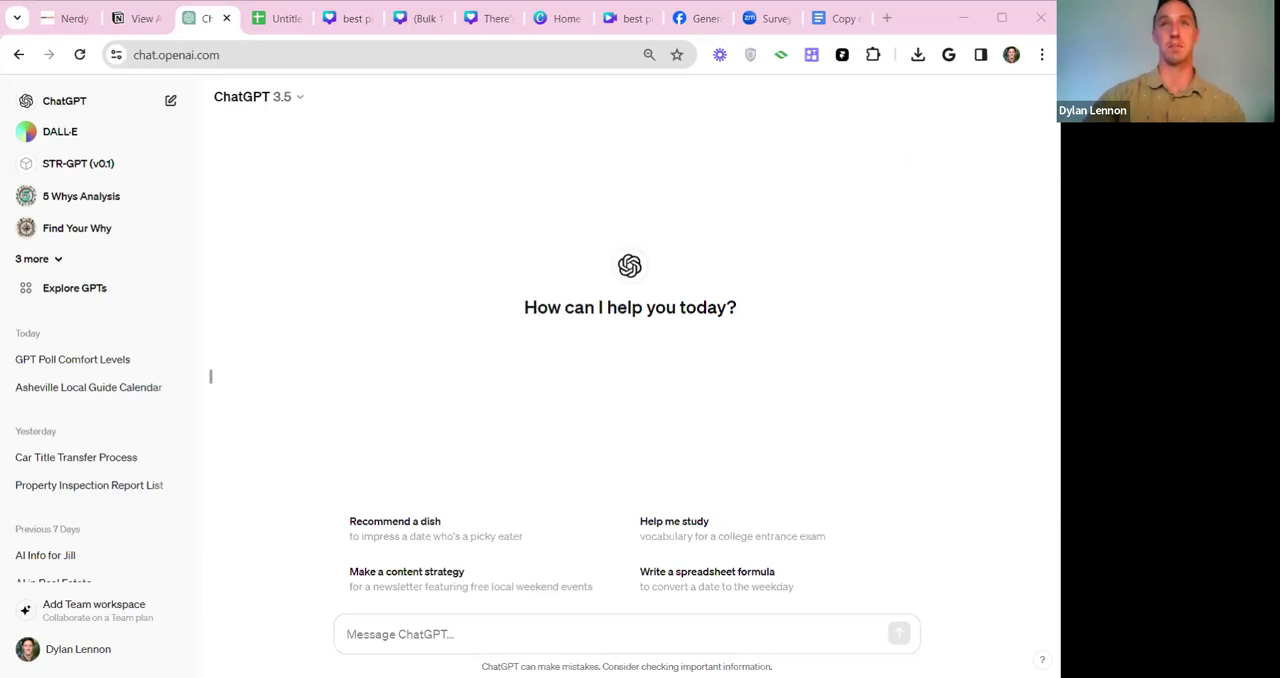
click(415, 368)
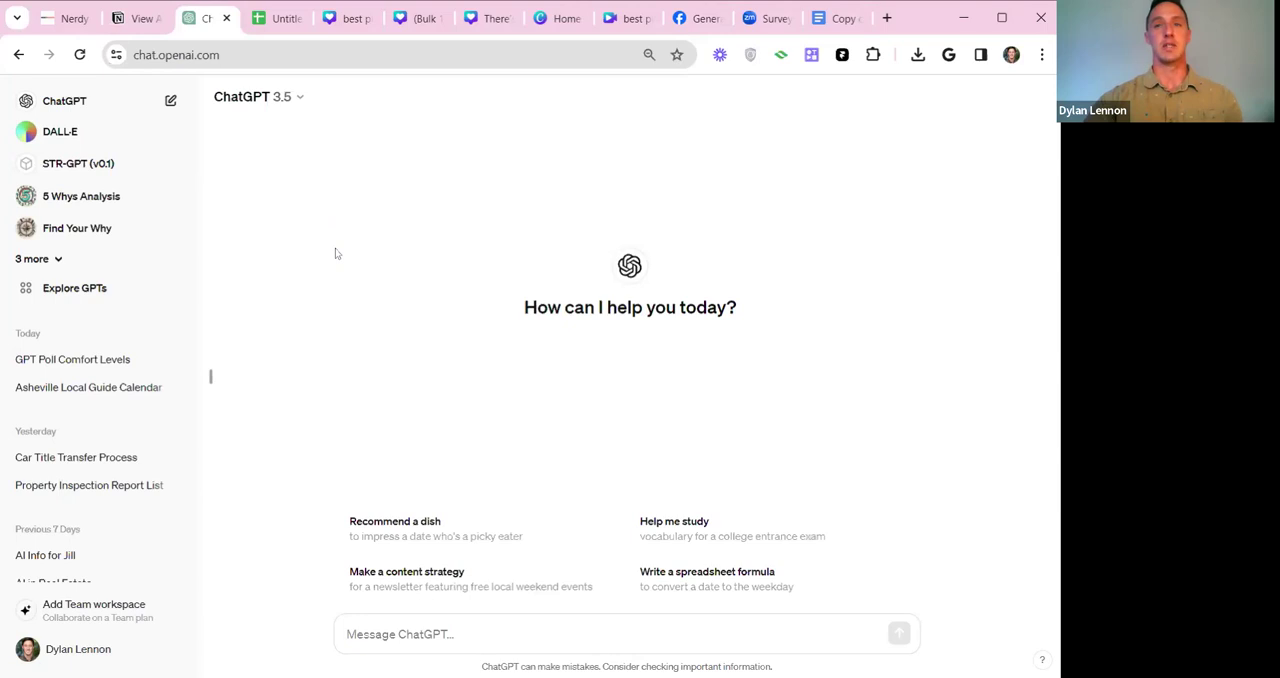
Switch to the Notion prompt library and copy the full expert prompt from the Lesser Known Facts Prompt page.
click(135, 18)
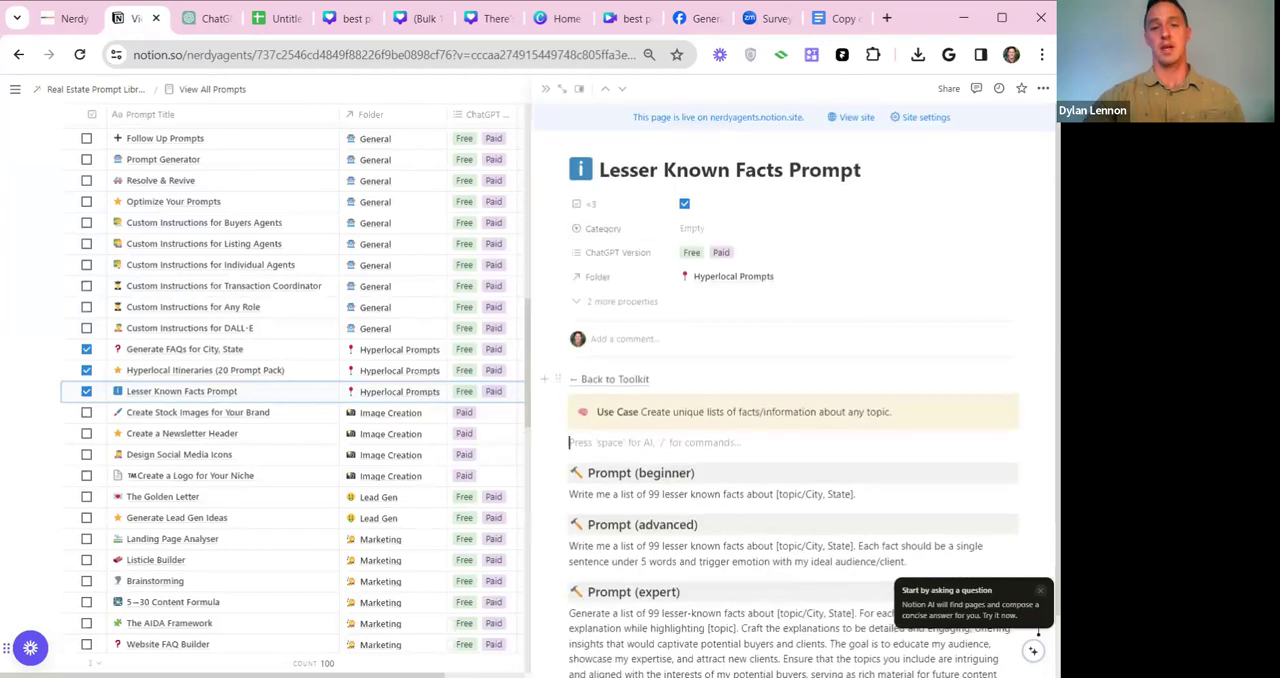
scroll(650, 378, down, 1)
drag(651, 341, 884, 341)
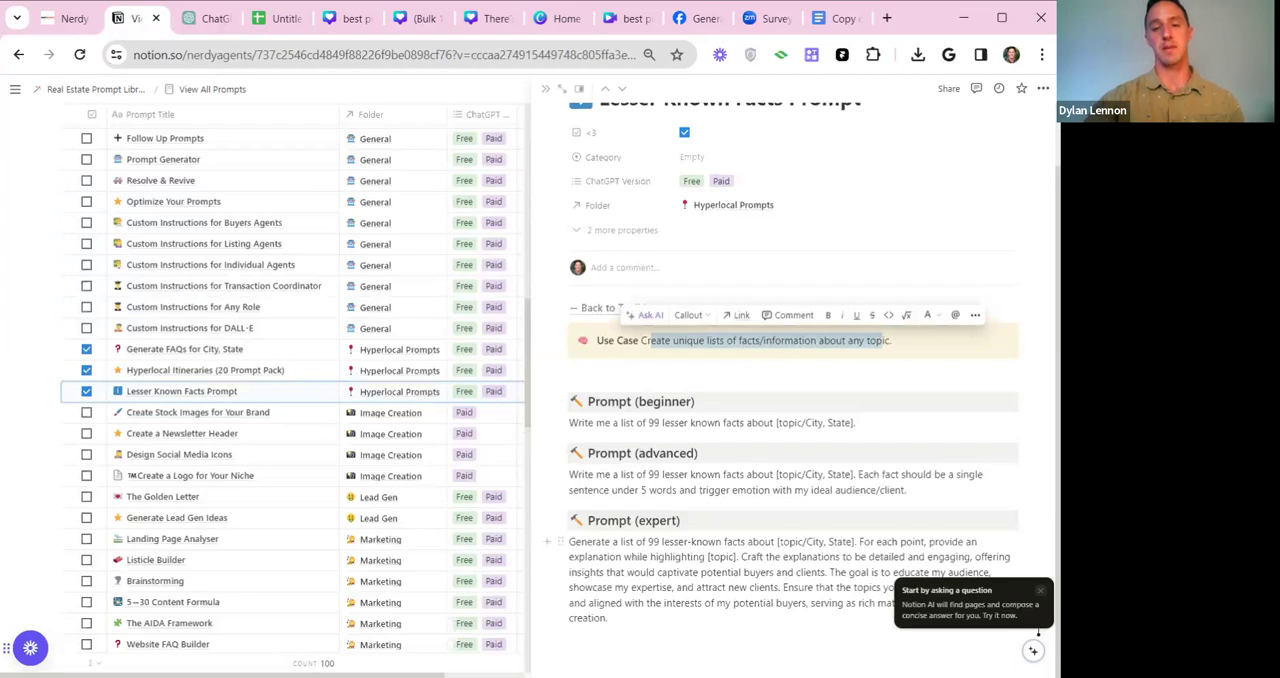
drag(569, 541, 608, 618)
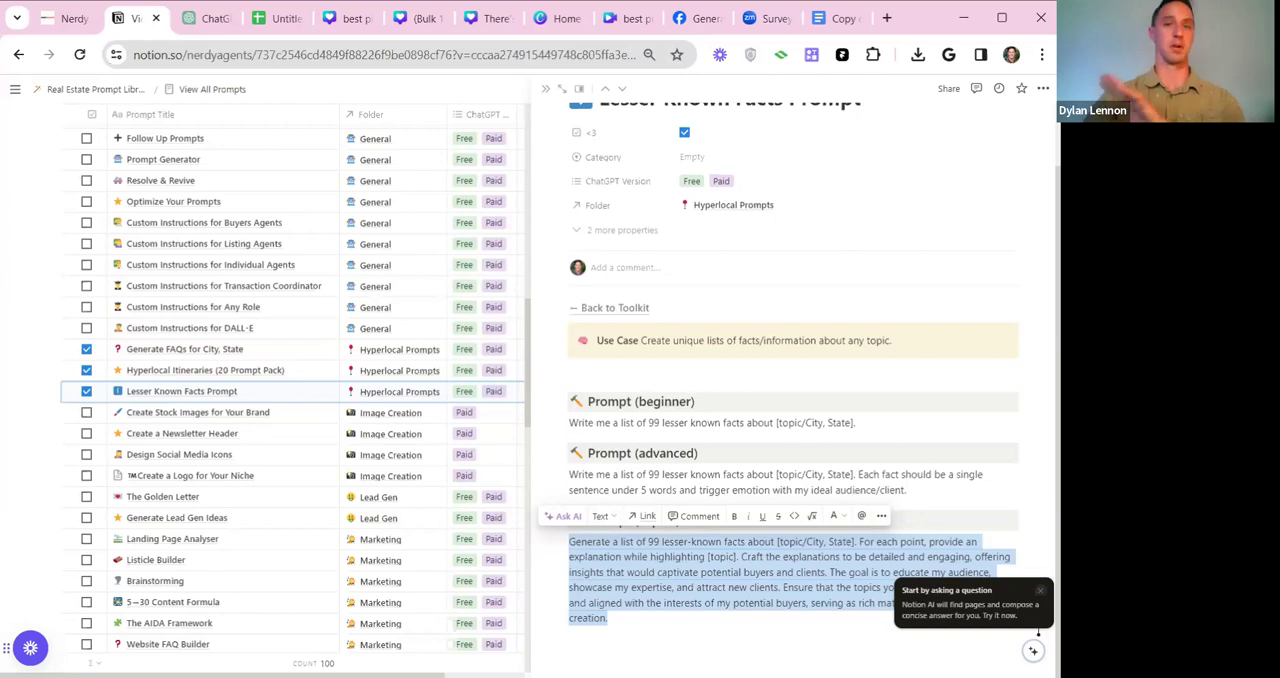
drag(609, 619, 569, 541)
key(ctrl+c)
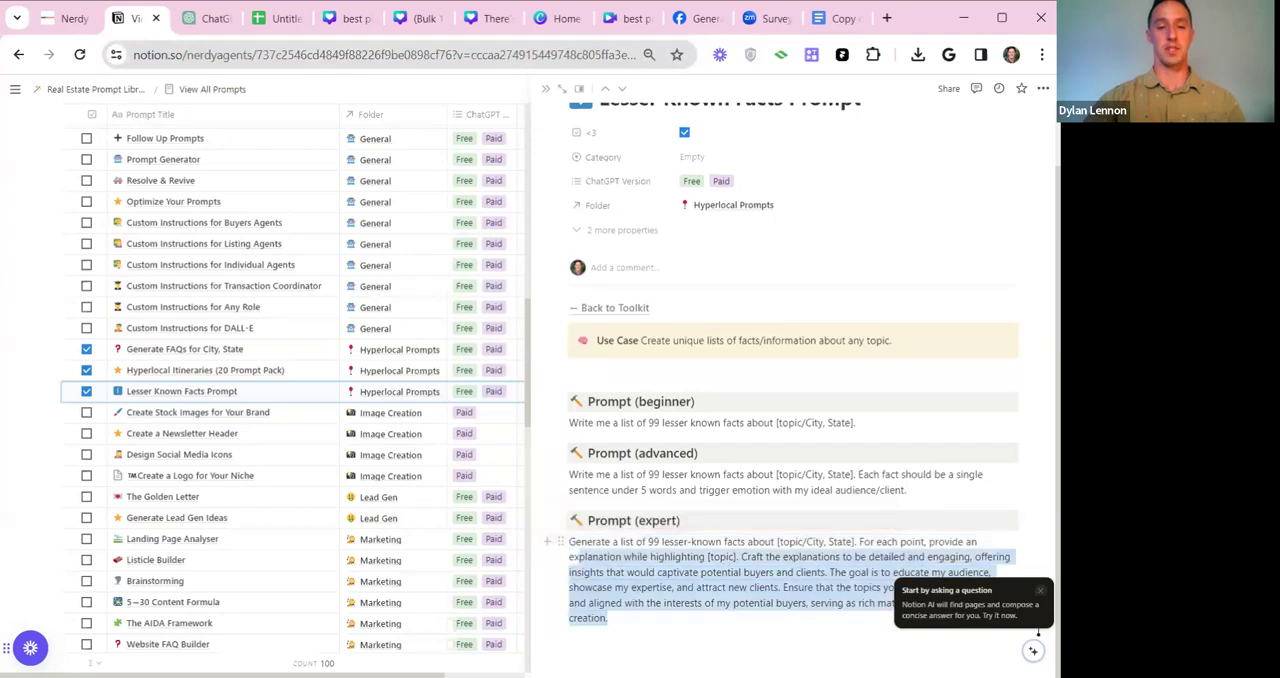
Paste the copied prompt into a new ChatGPT message and set the number of lesser-known facts to 100.
click(210, 18)
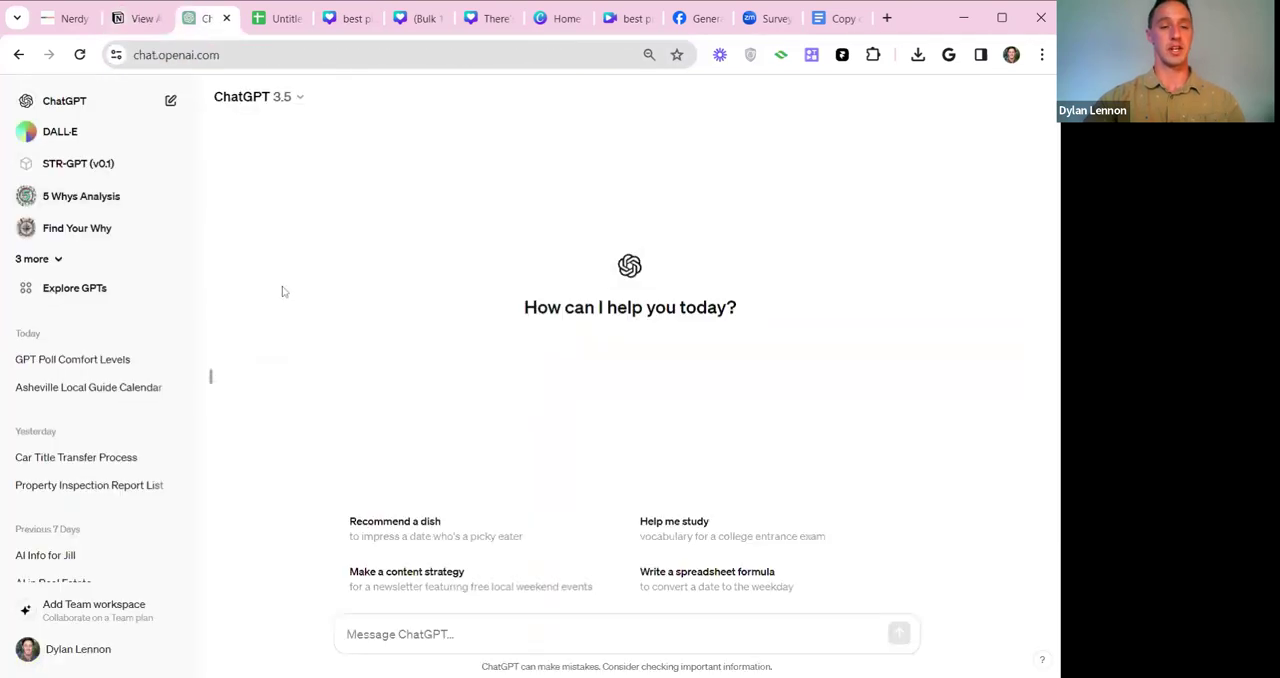
key(ctrl+v)
drag(440, 542, 455, 542)
text(100)
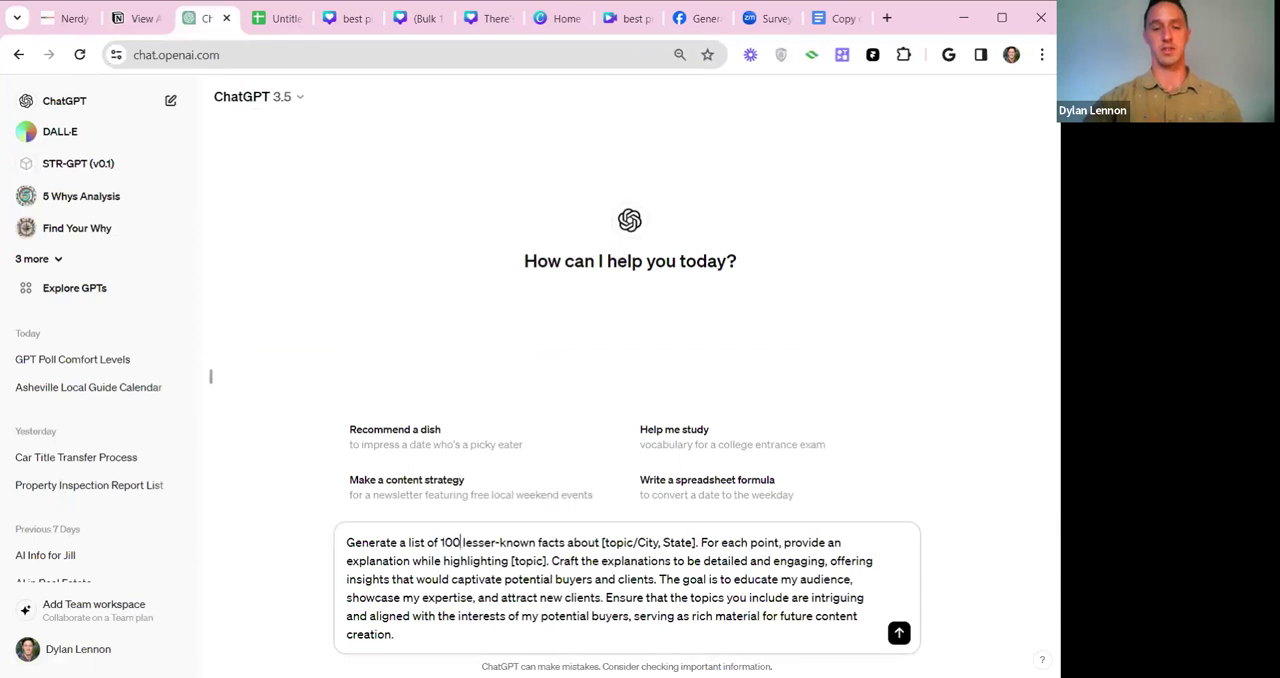
Replace the "[topic/City, State]" placeholder in the prompt with "Asheville, NC".
drag(601, 542, 695, 542)
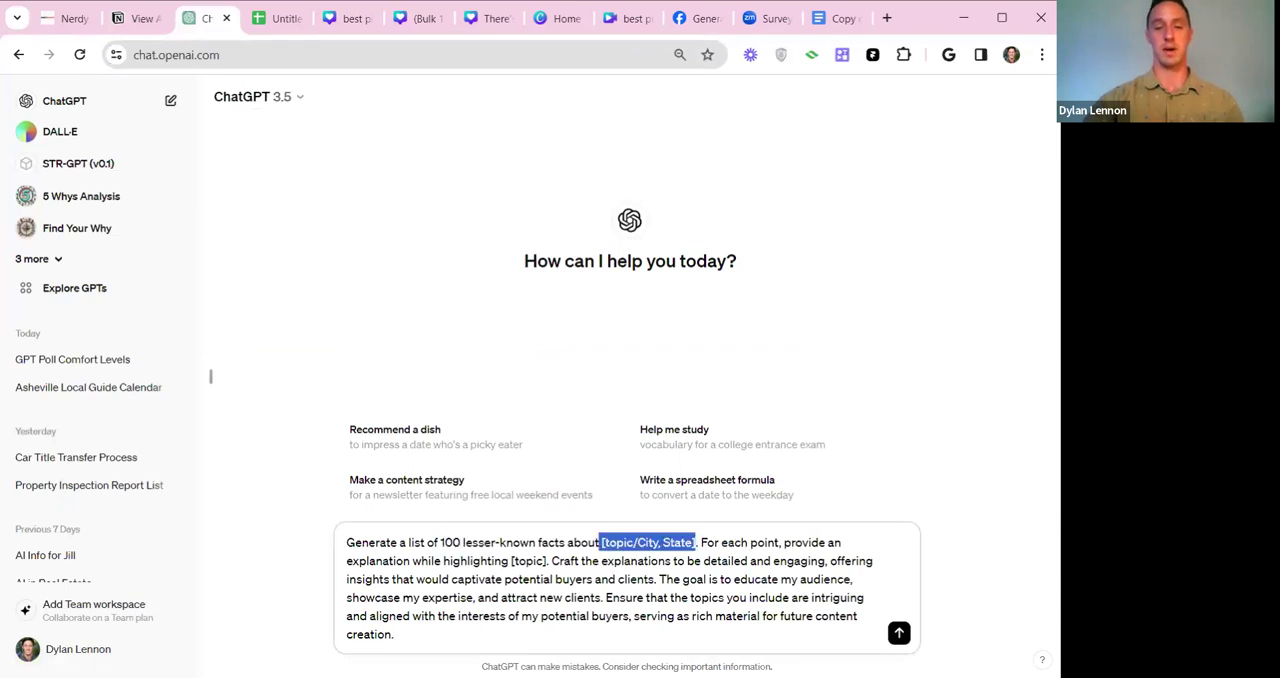
text(Ash)
key(BackSpace)
key(BackSpace)
key(BackSpace)
text(Asheville, NC)
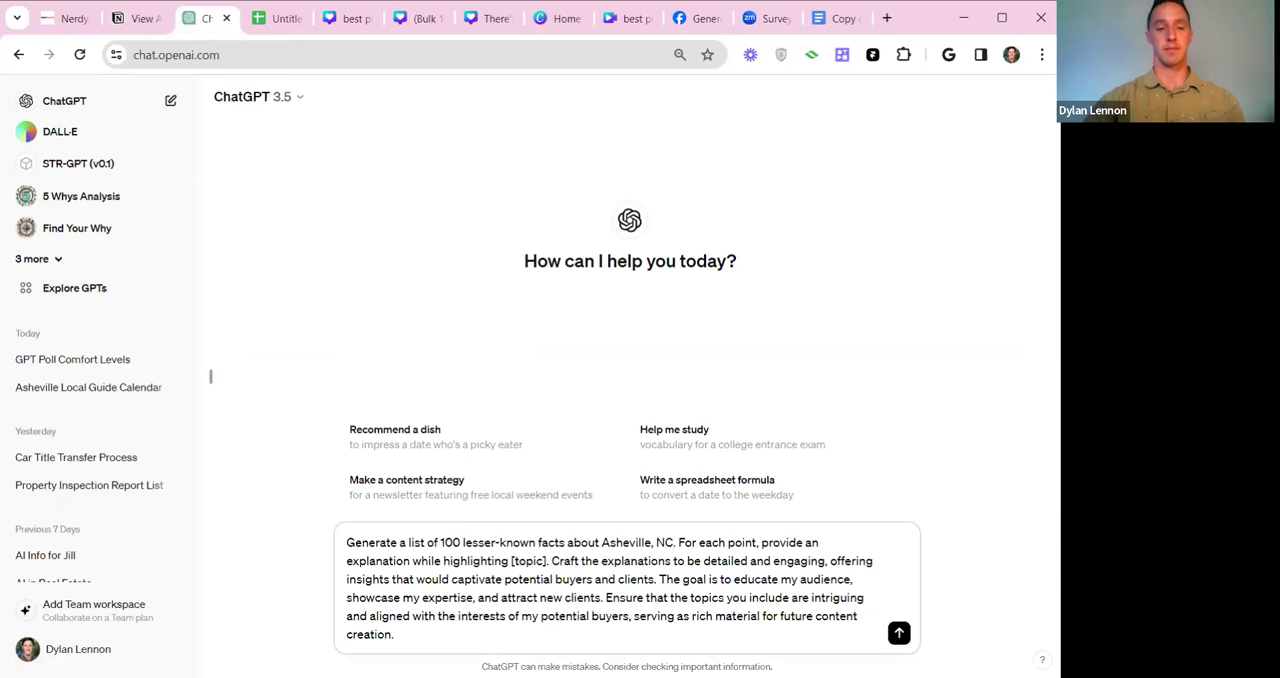
Replace "an explanation while highlighting [topic]" in the prompt with "very brief explanation".
drag(805, 542, 547, 561)
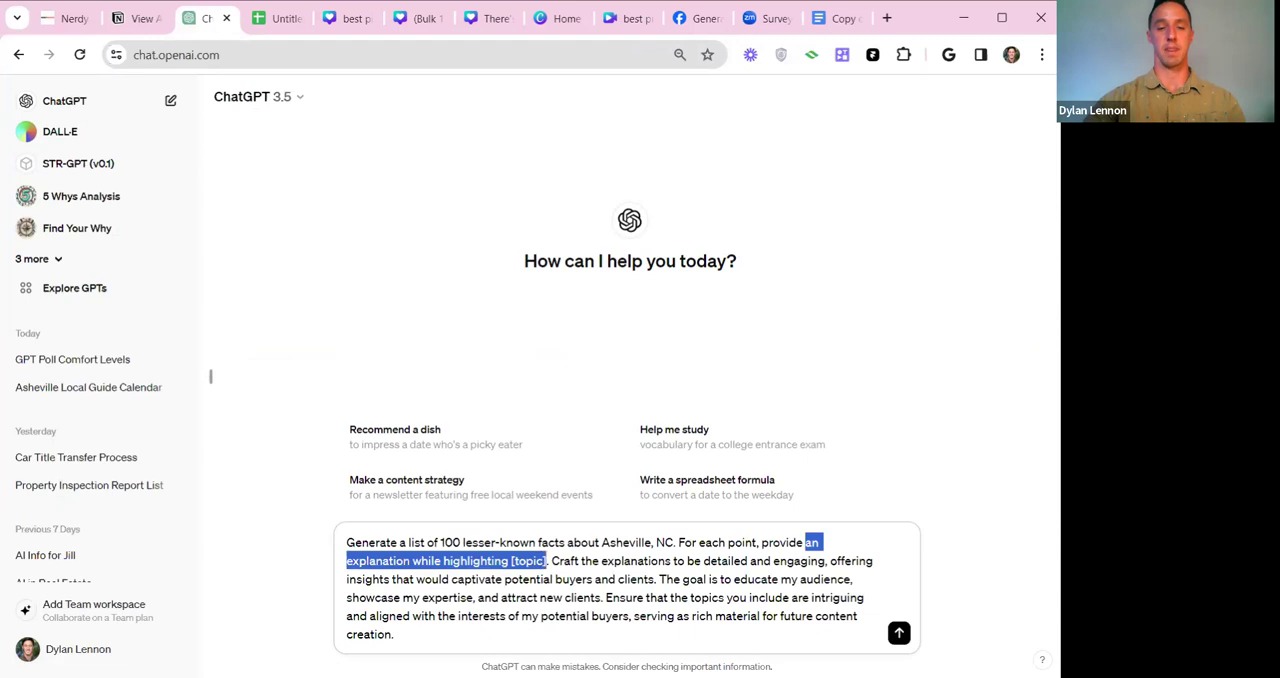
text(very brief explana)
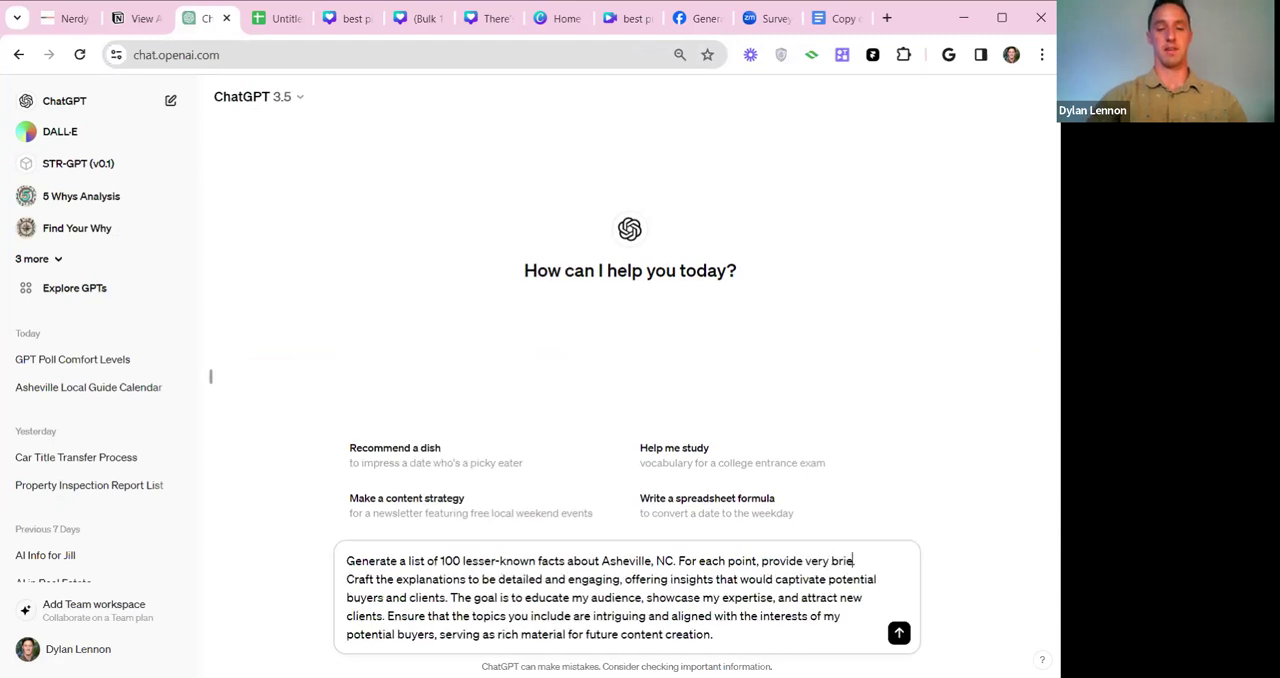
text(tion.)
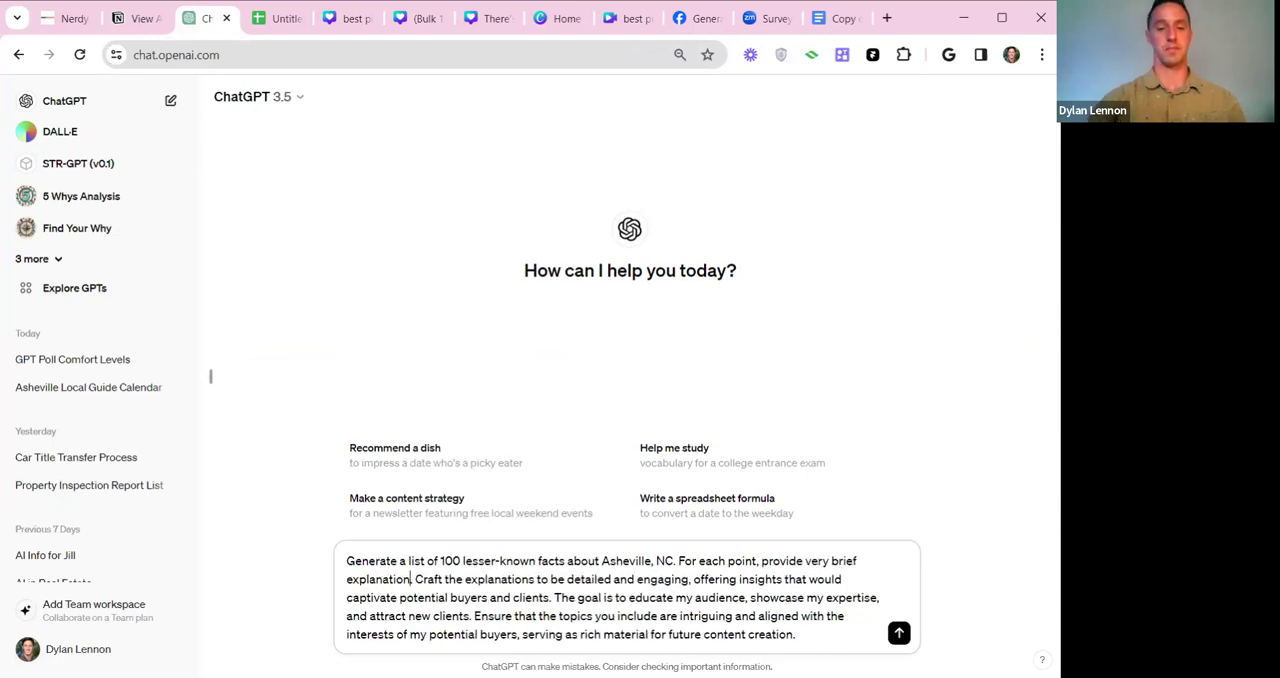
Review the rest of the prompt, covering engaging explanations, the goal of educating the audience, and topics aligned with potential buyers' interests.
drag(415, 579, 537, 579)
click(612, 579)
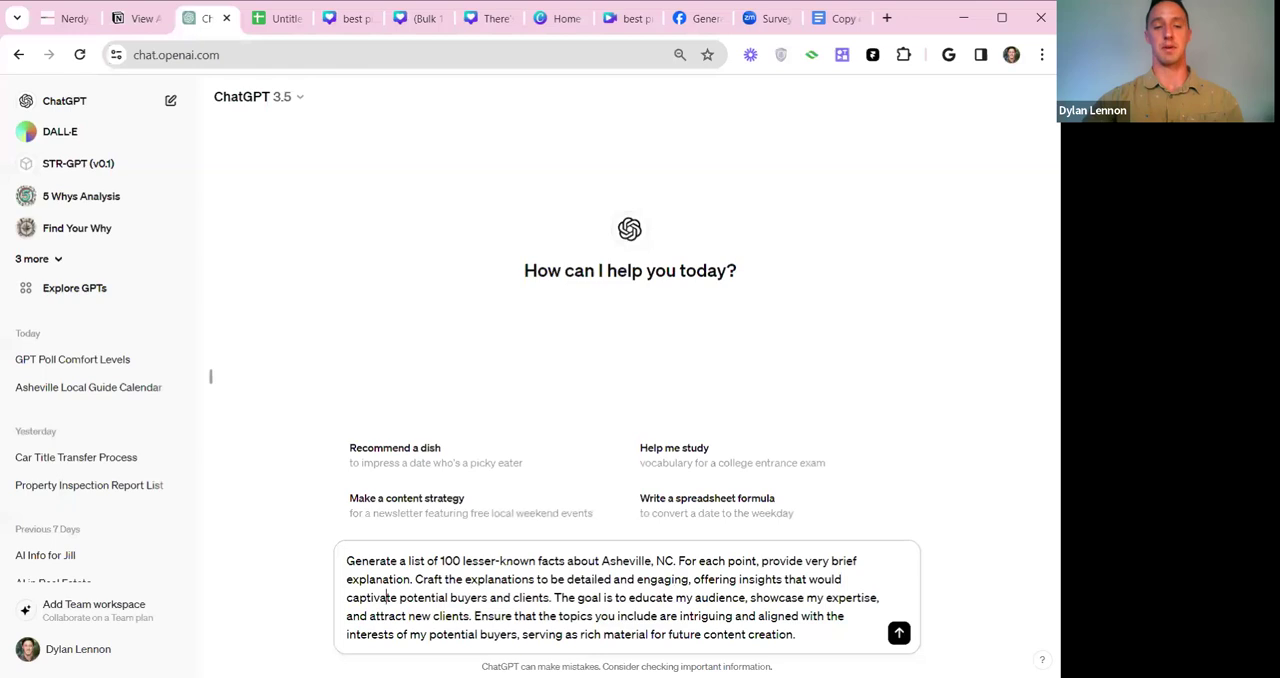
drag(551, 597, 414, 579)
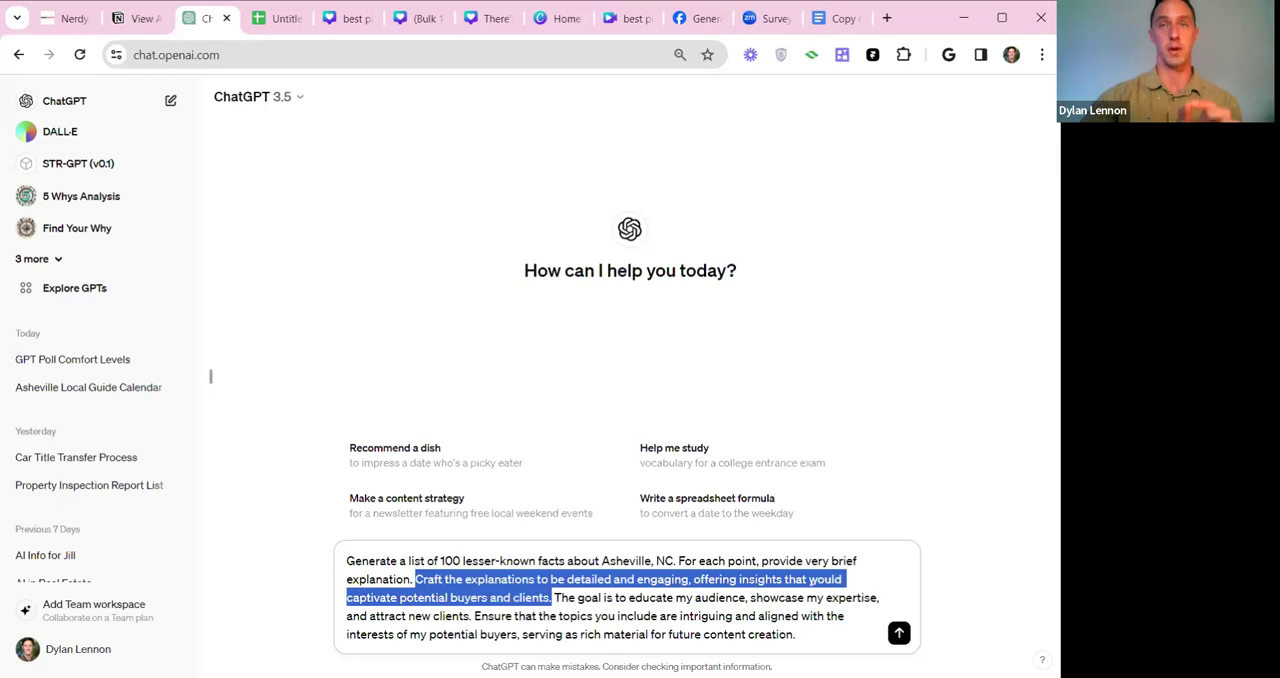
click(561, 615)
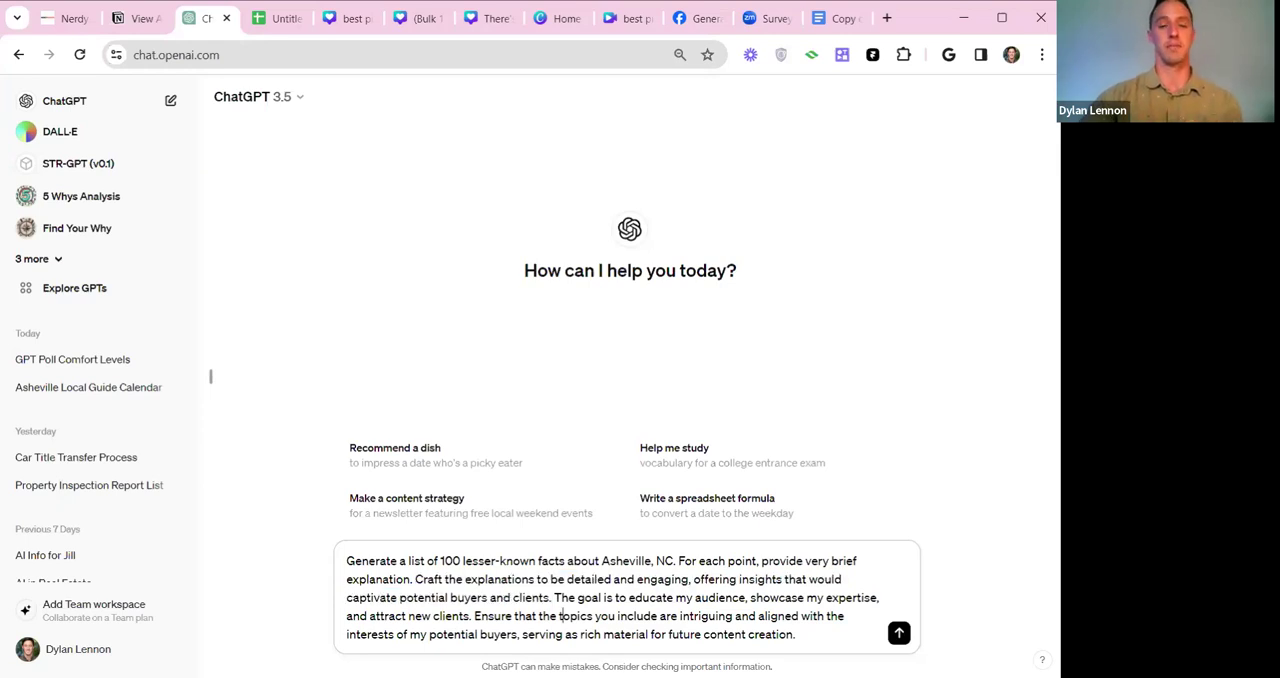
drag(552, 598, 881, 598)
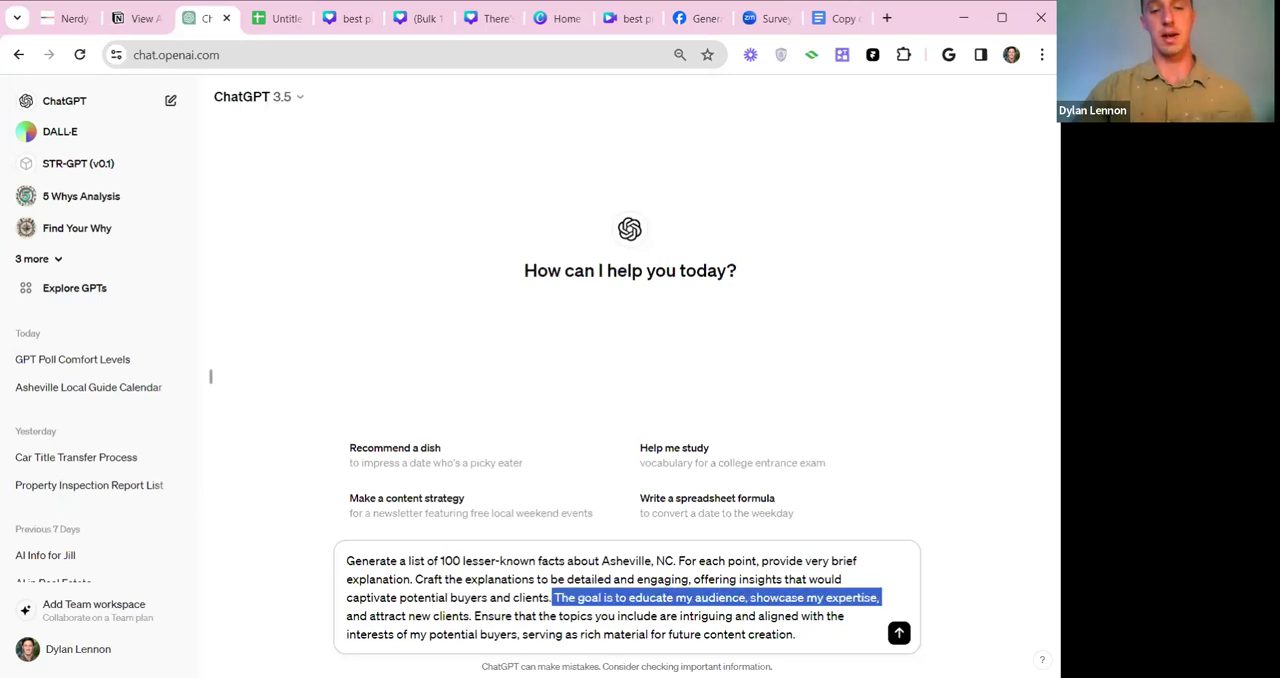
click(474, 616)
drag(474, 616, 671, 616)
click(681, 616)
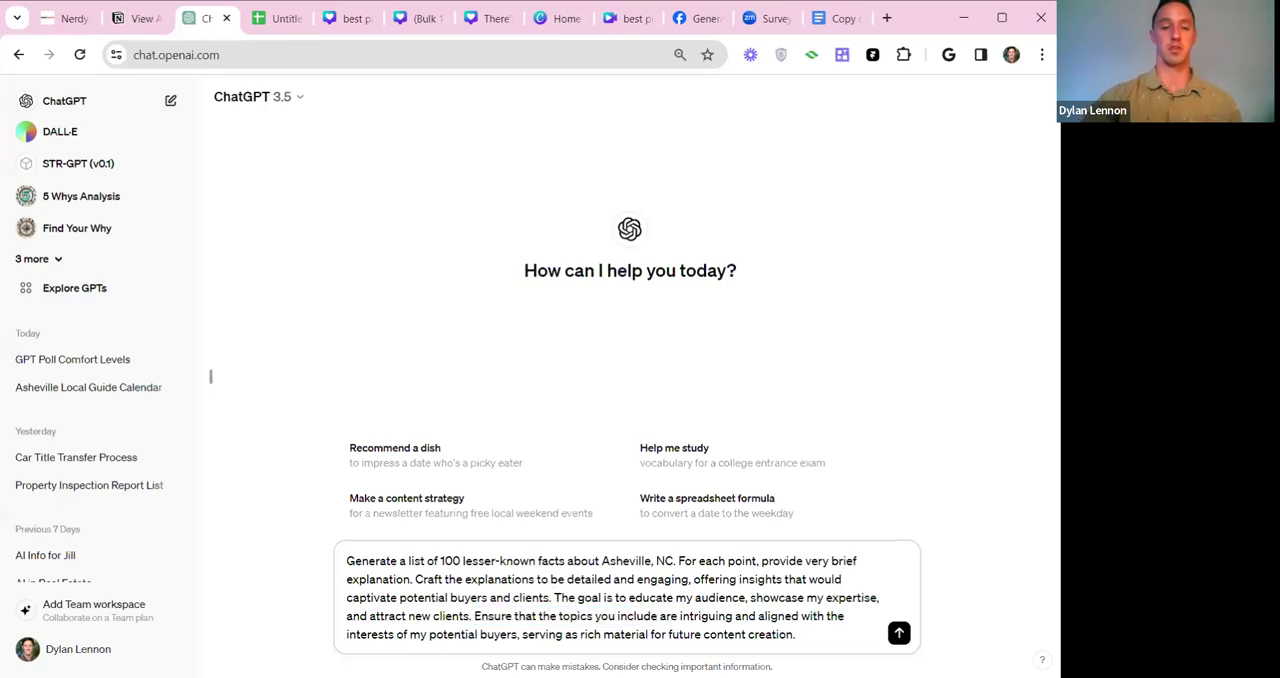
Check the end of the customized prompt and submit it to generate the 100 lesser-known facts about Asheville, NC.
drag(527, 634, 756, 634)
click(797, 634)
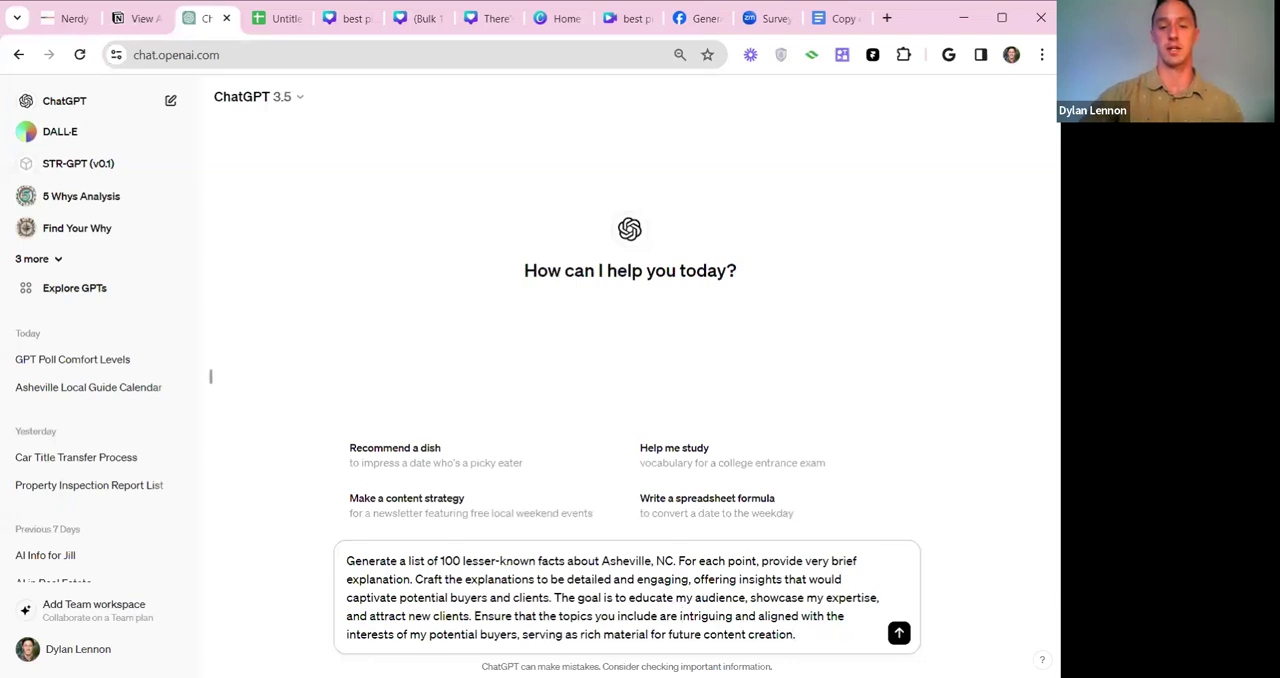
click(899, 633)
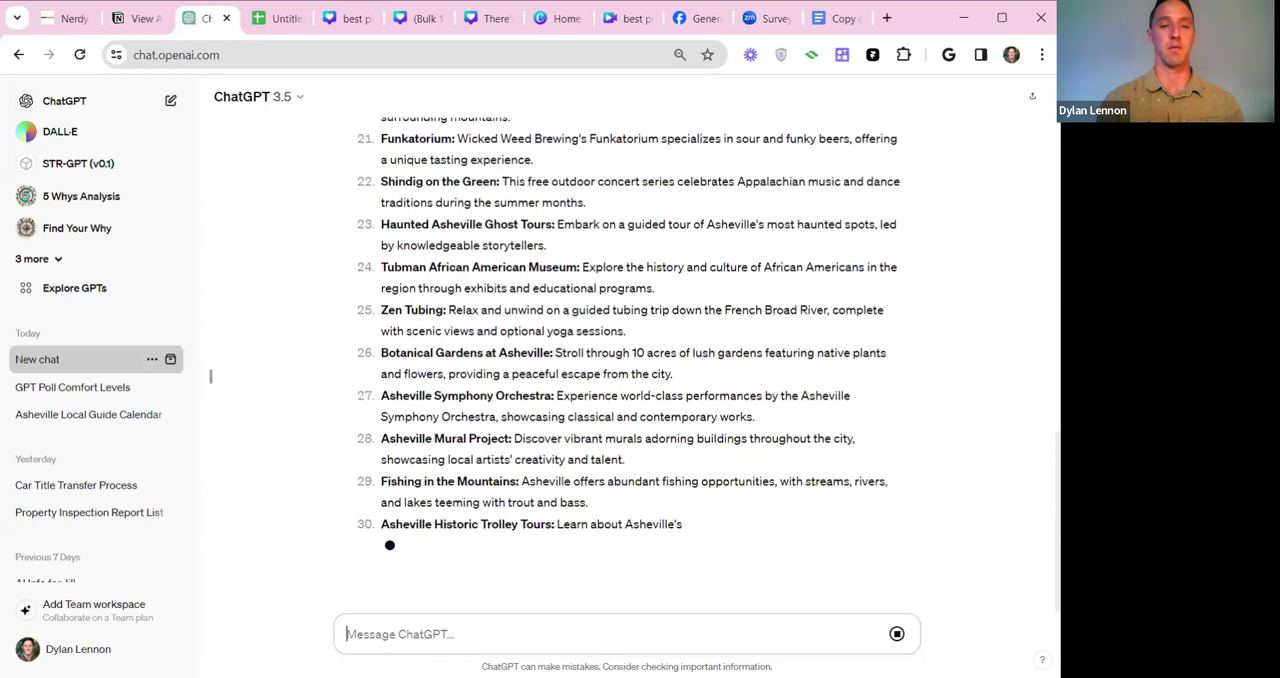
Review the generated Asheville facts from the first entries, such as The Land of the Sky, down to where the output stops.
scroll(634, 384, up, 1)
scroll(632, 383, up, 12)
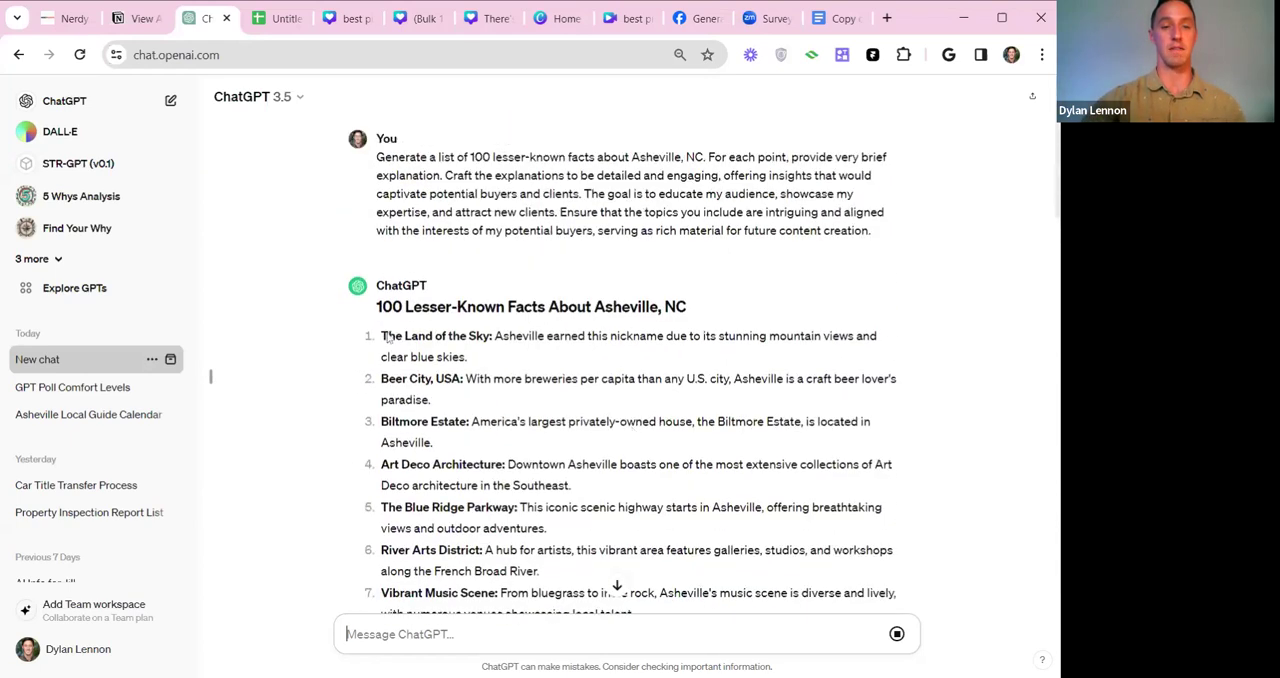
scroll(634, 384, down, 1)
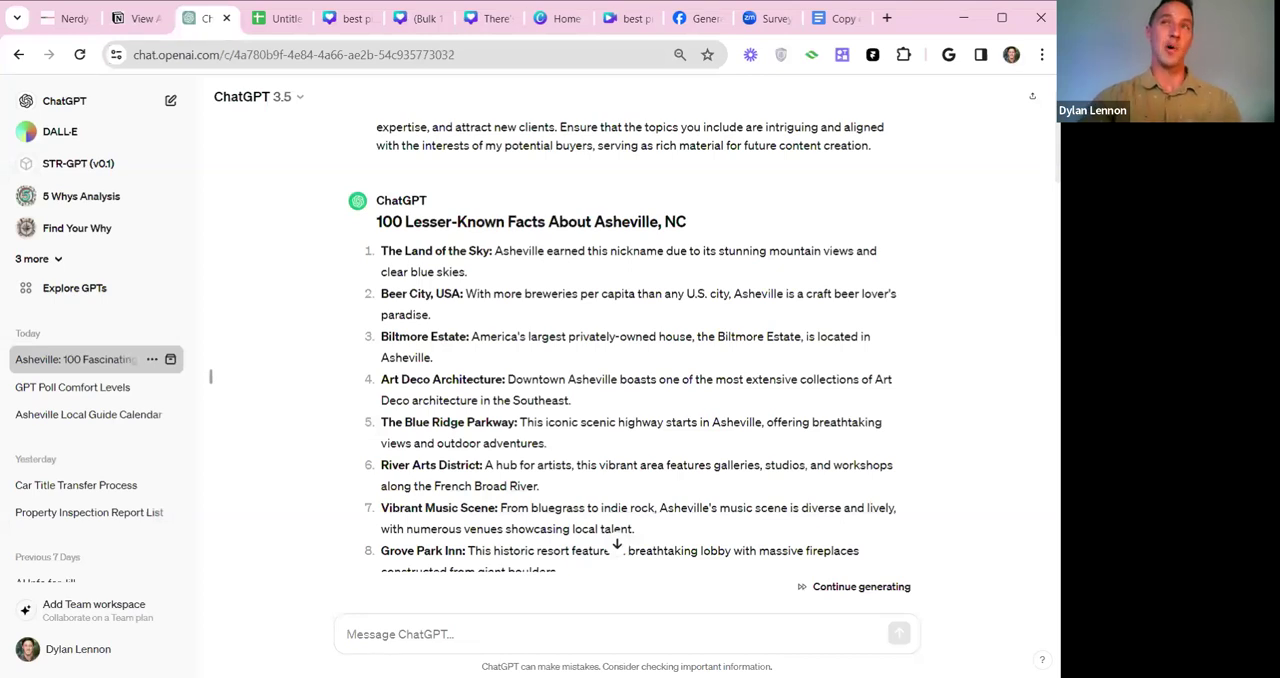
drag(388, 251, 490, 251)
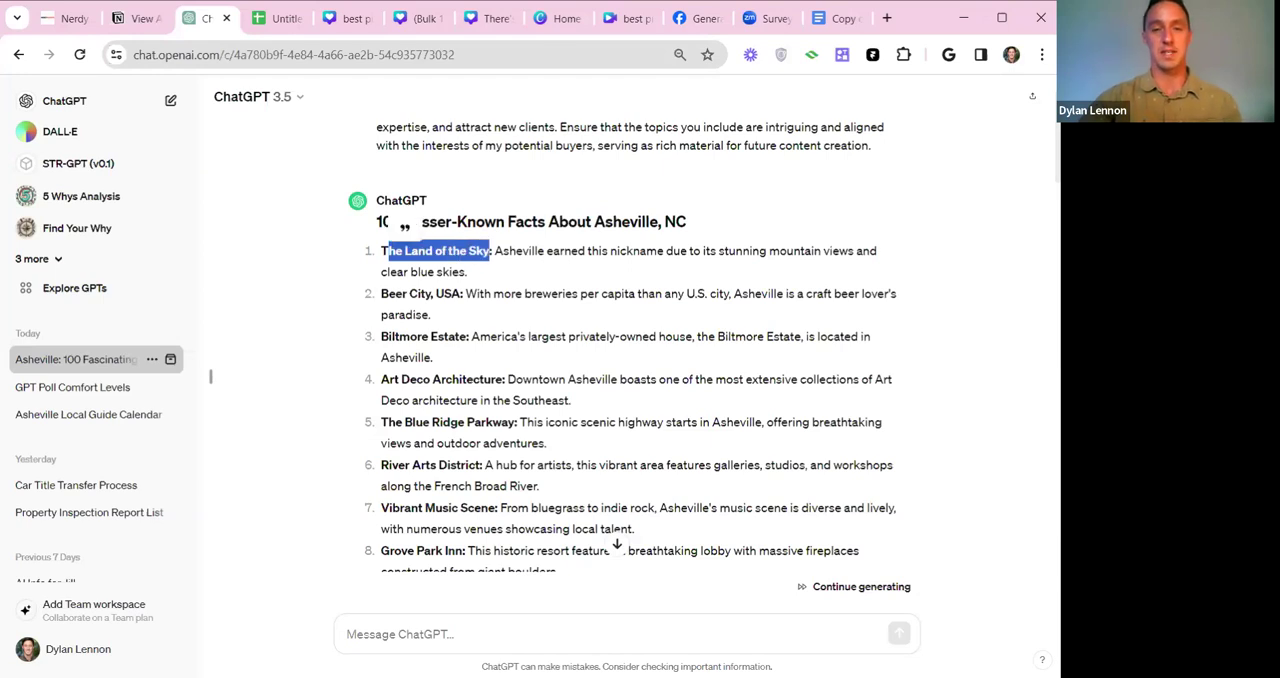
drag(381, 293, 462, 293)
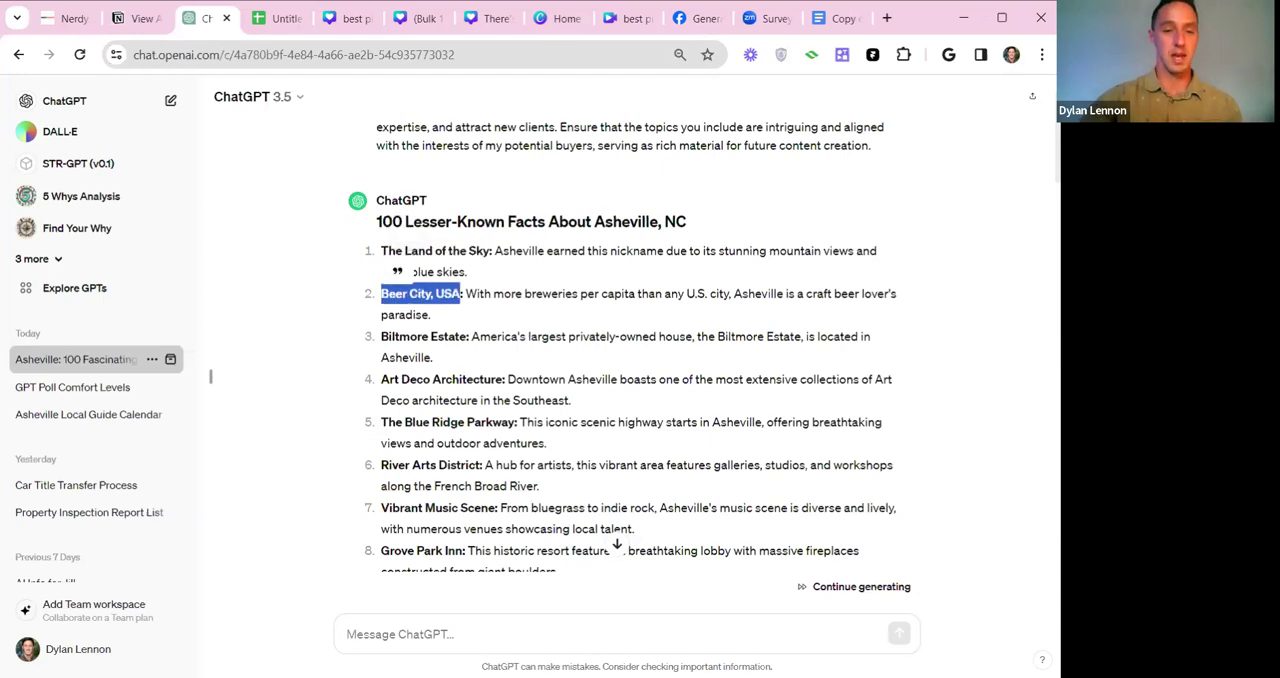
drag(388, 336, 467, 336)
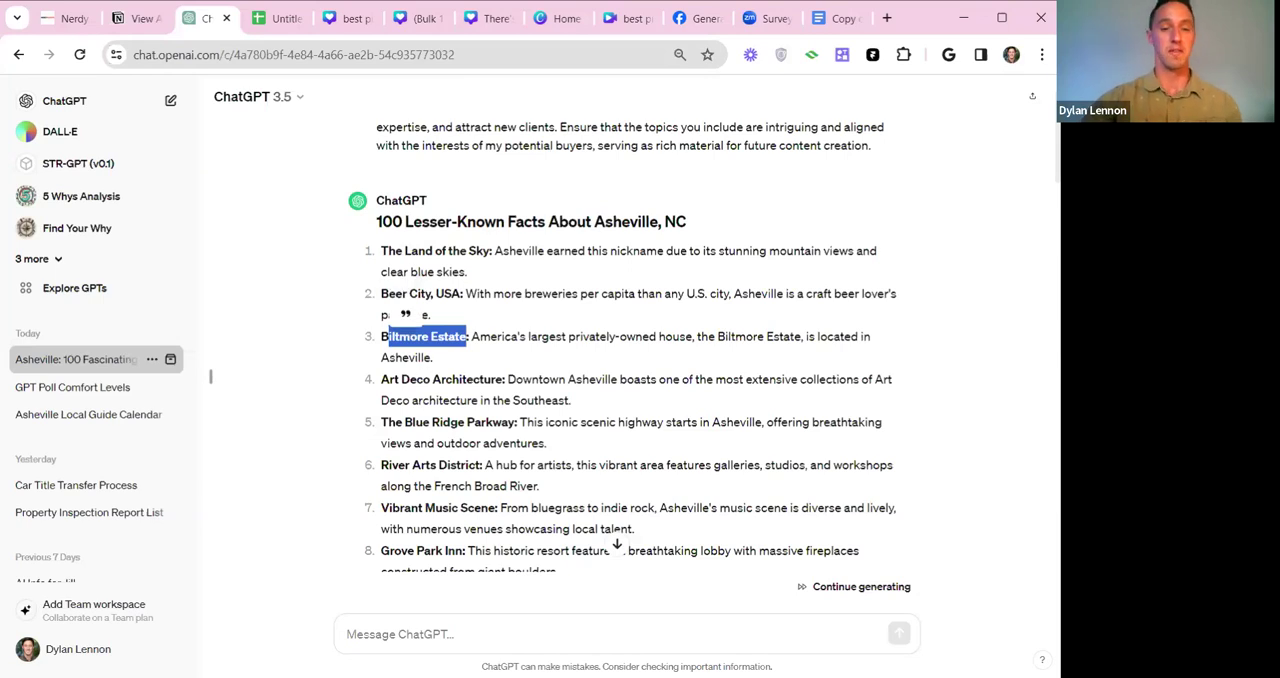
scroll(640, 350, down, 5)
scroll(640, 350, down, 3)
scroll(640, 350, down, 4)
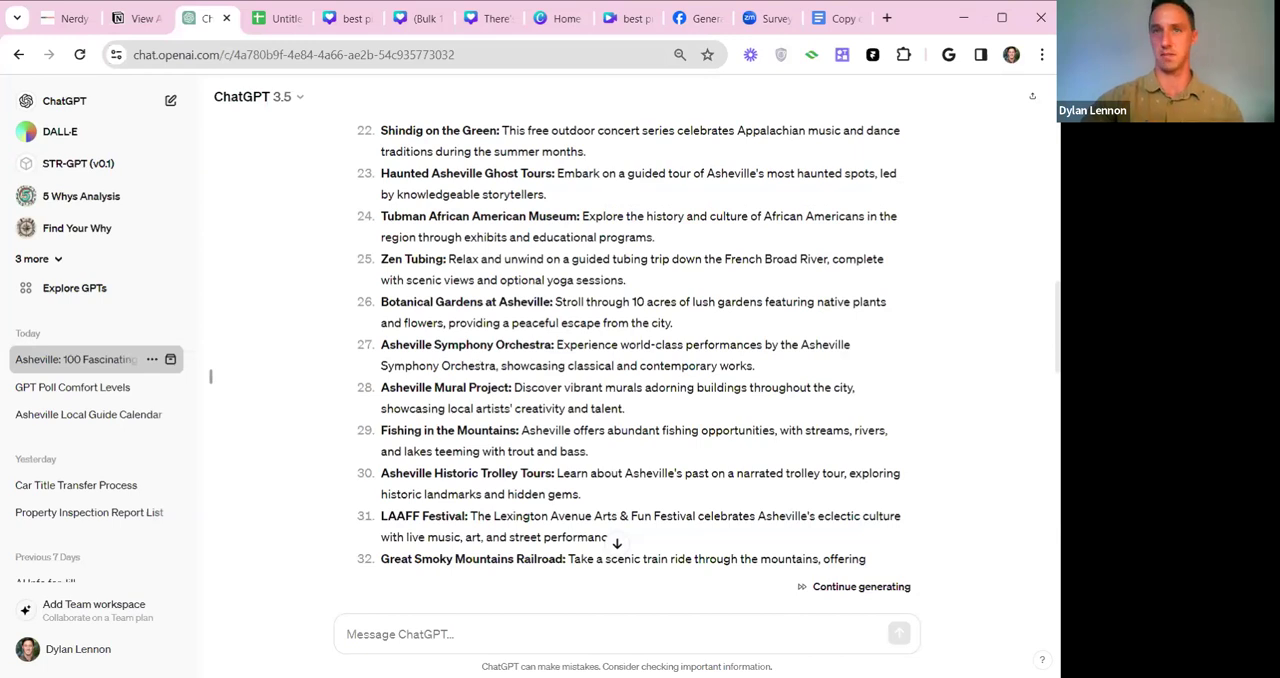
scroll(640, 350, down, 3)
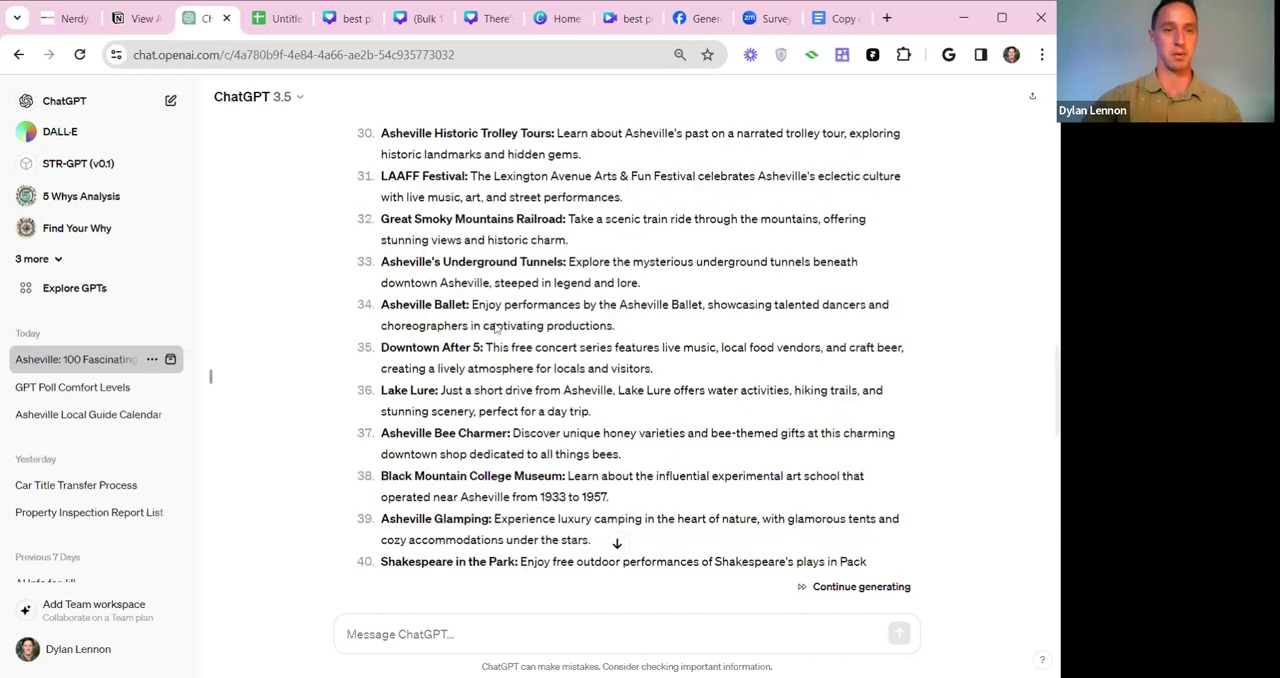
scroll(640, 350, down, 4)
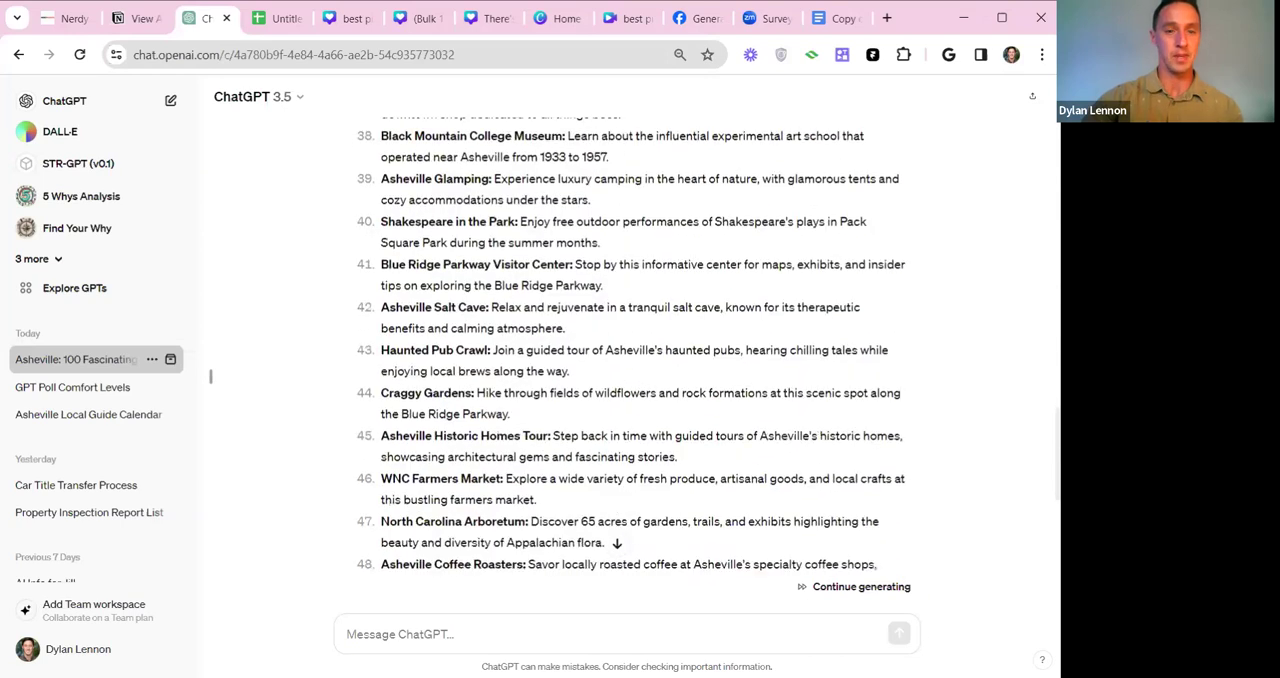
scroll(640, 350, down, 4)
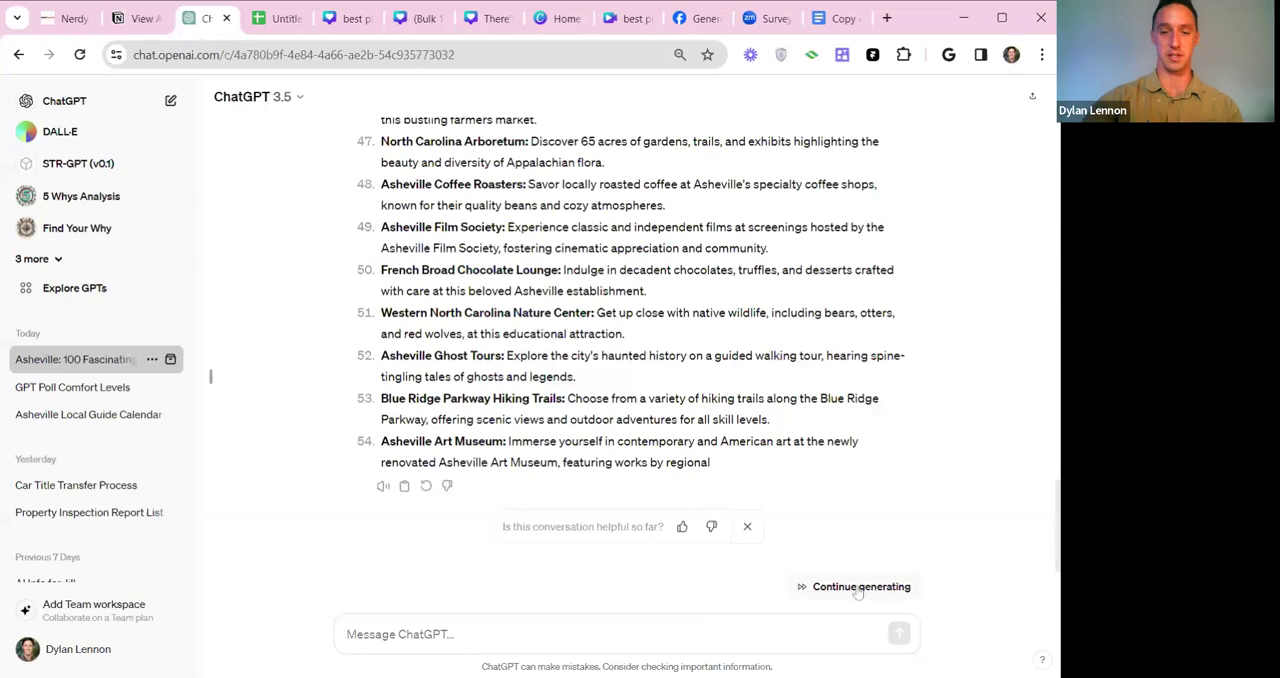
Continue generating the facts list past the cut-off Asheville Art Museum entry.
drag(381, 441, 700, 462)
click(723, 471)
click(830, 592)
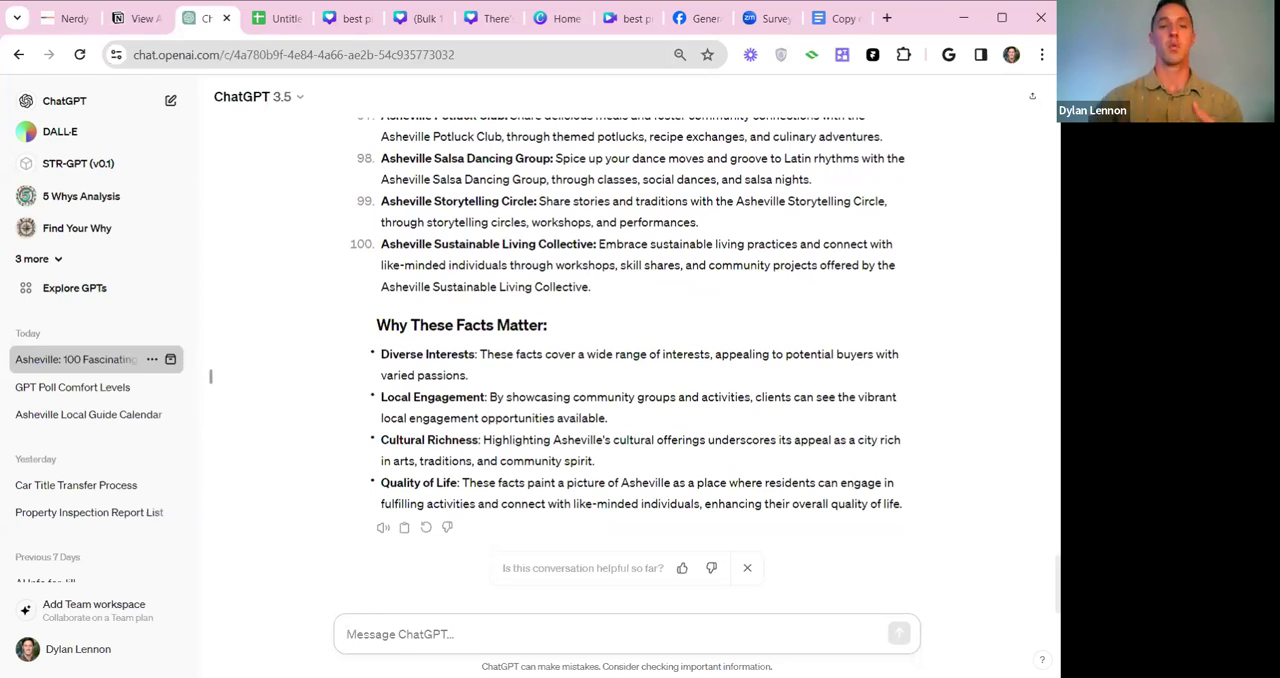
Look back over the completed facts list and reread the original prompt at the start of the chat.
scroll(777, 380, up, 2)
scroll(777, 380, up, 20)
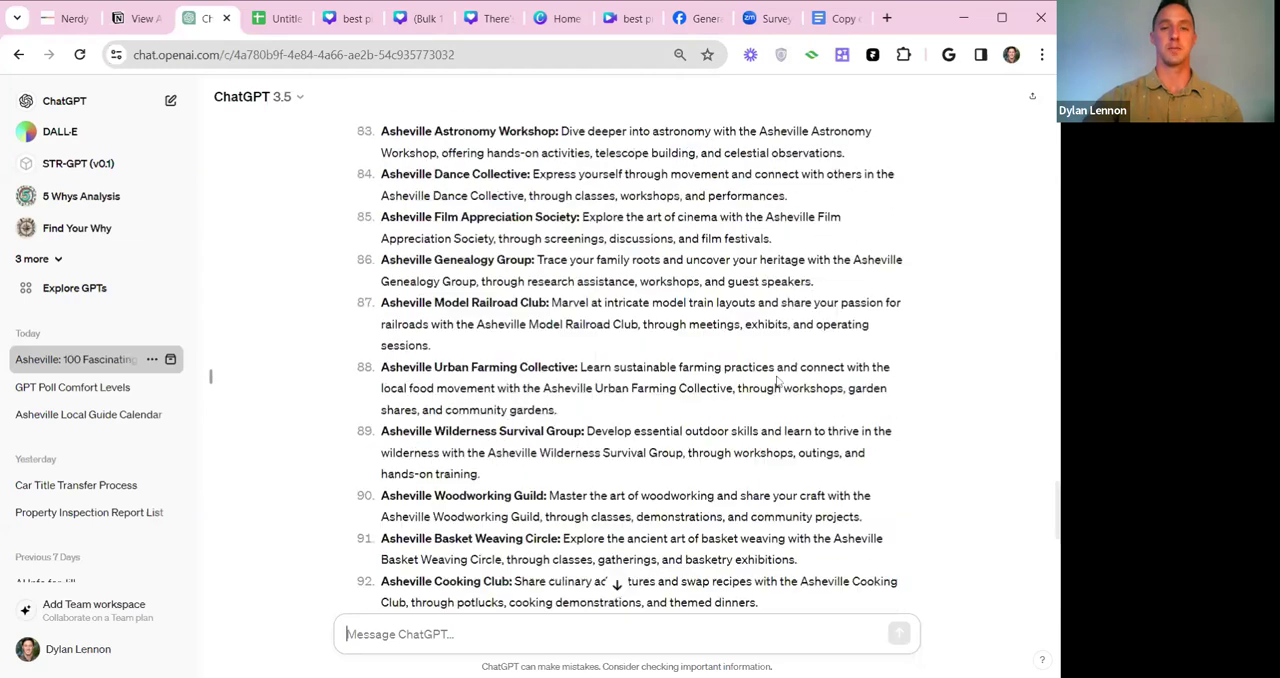
scroll(777, 380, up, 10)
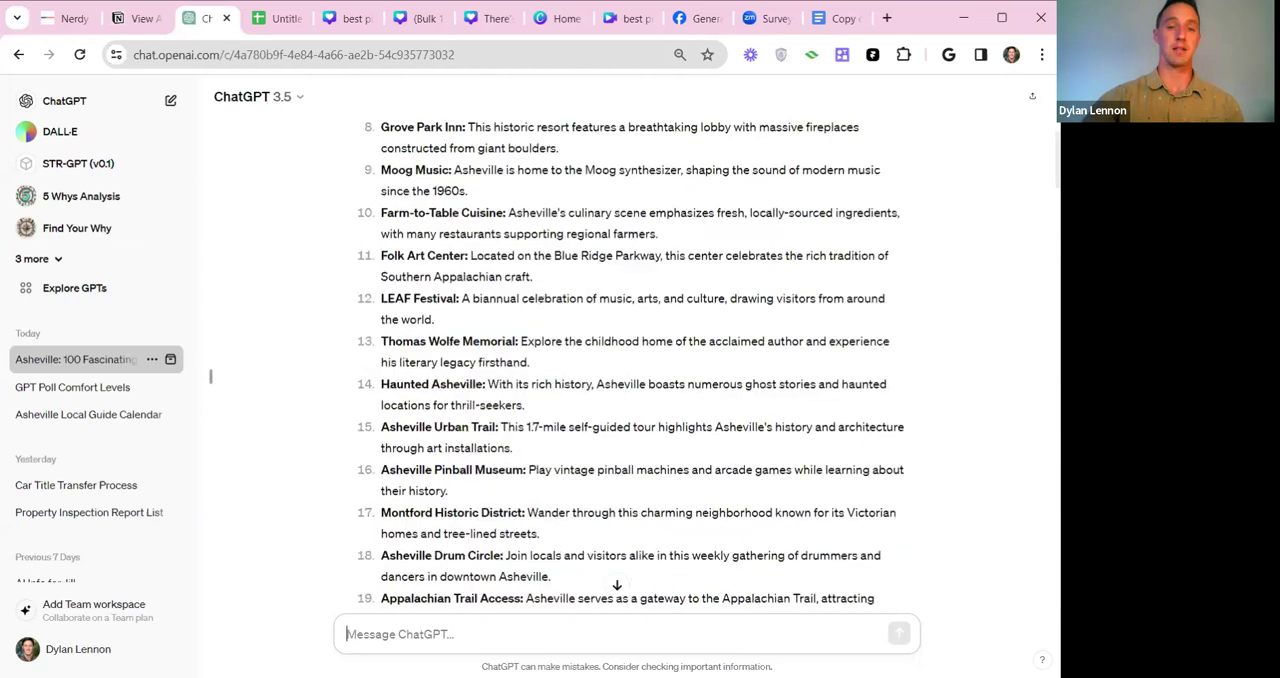
drag(377, 157, 893, 232)
click(888, 234)
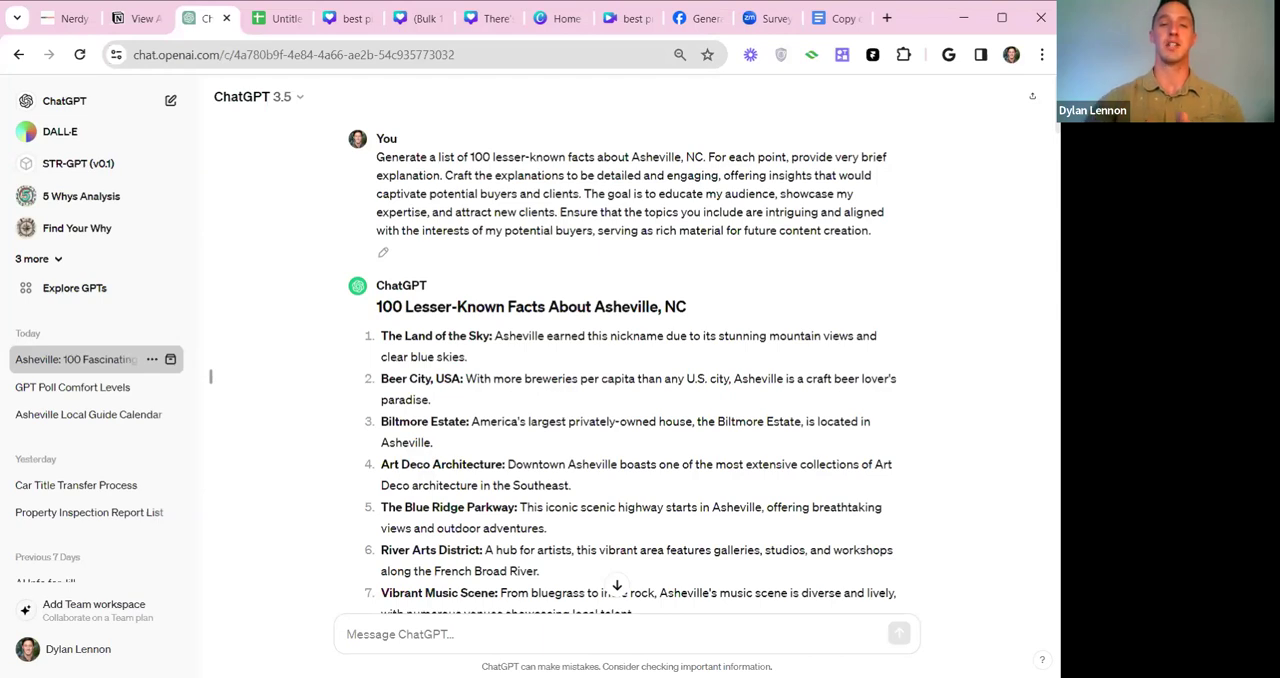
drag(376, 157, 593, 230)
key(ctrl+c)
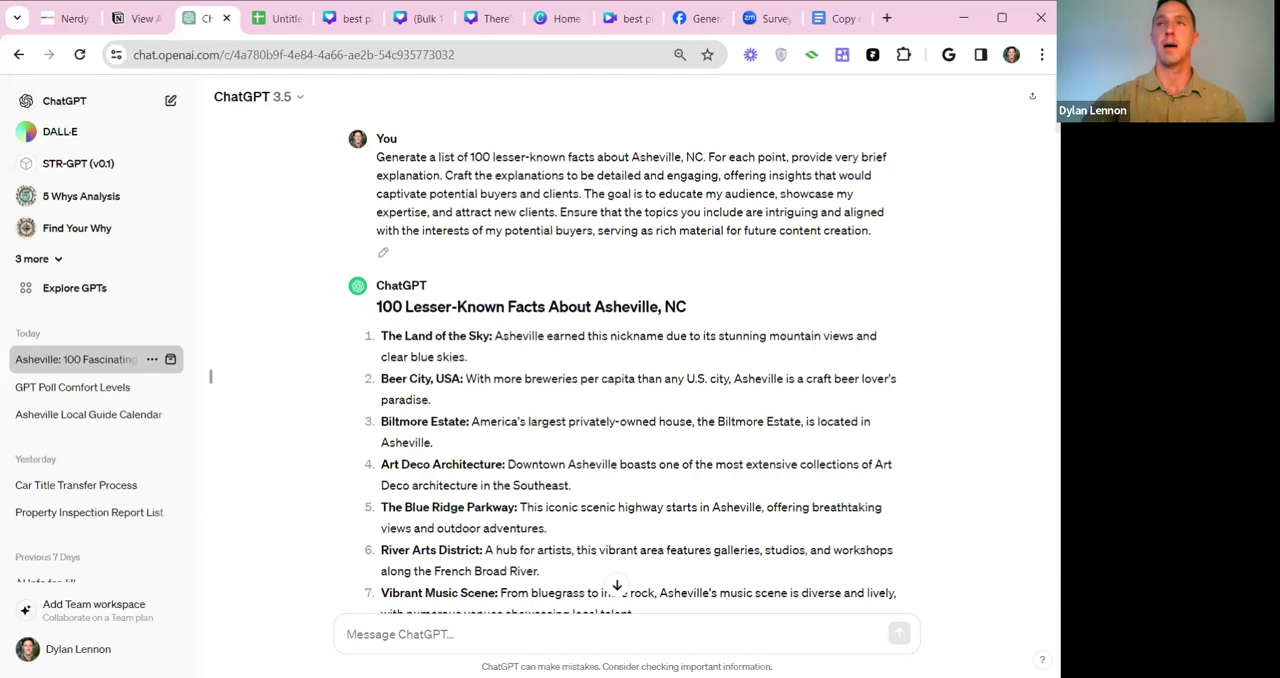
Switch to the Notion prompt library and examine the buyer archetypes in the Hyperlocal Itineraries (20 Prompt Pack), such as Architecture Admirers.
click(140, 18)
click(318, 370)
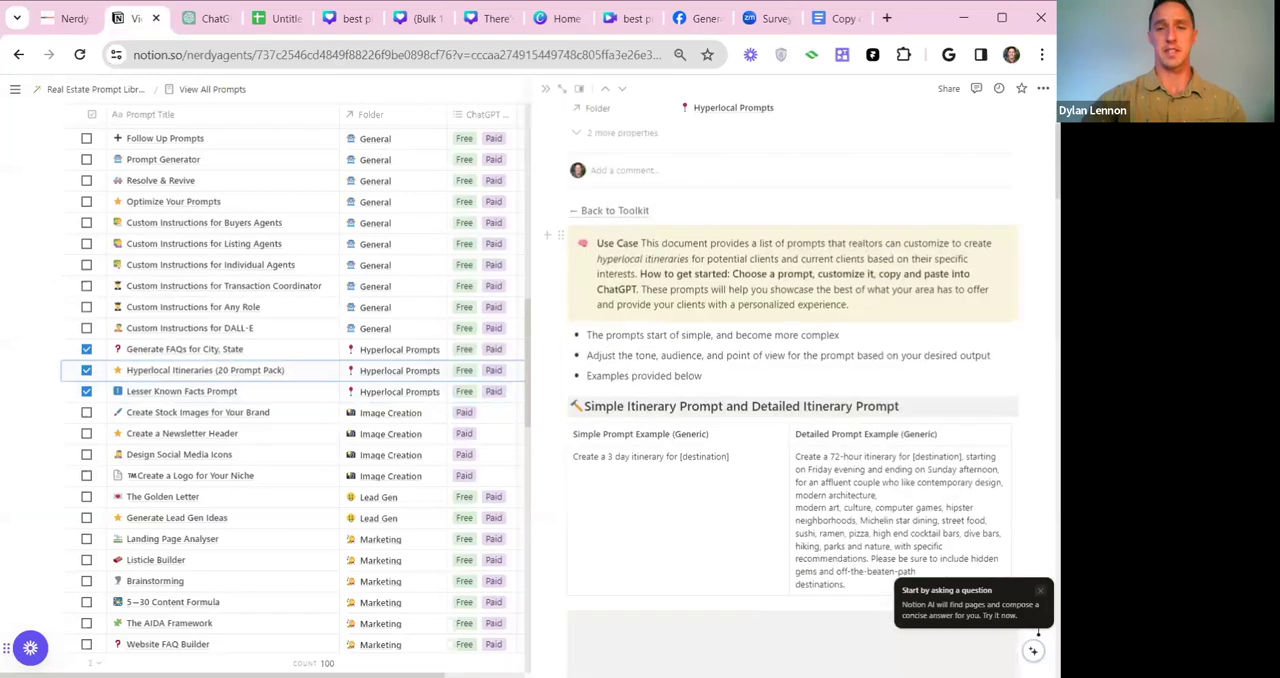
scroll(1038, 632, down, 4)
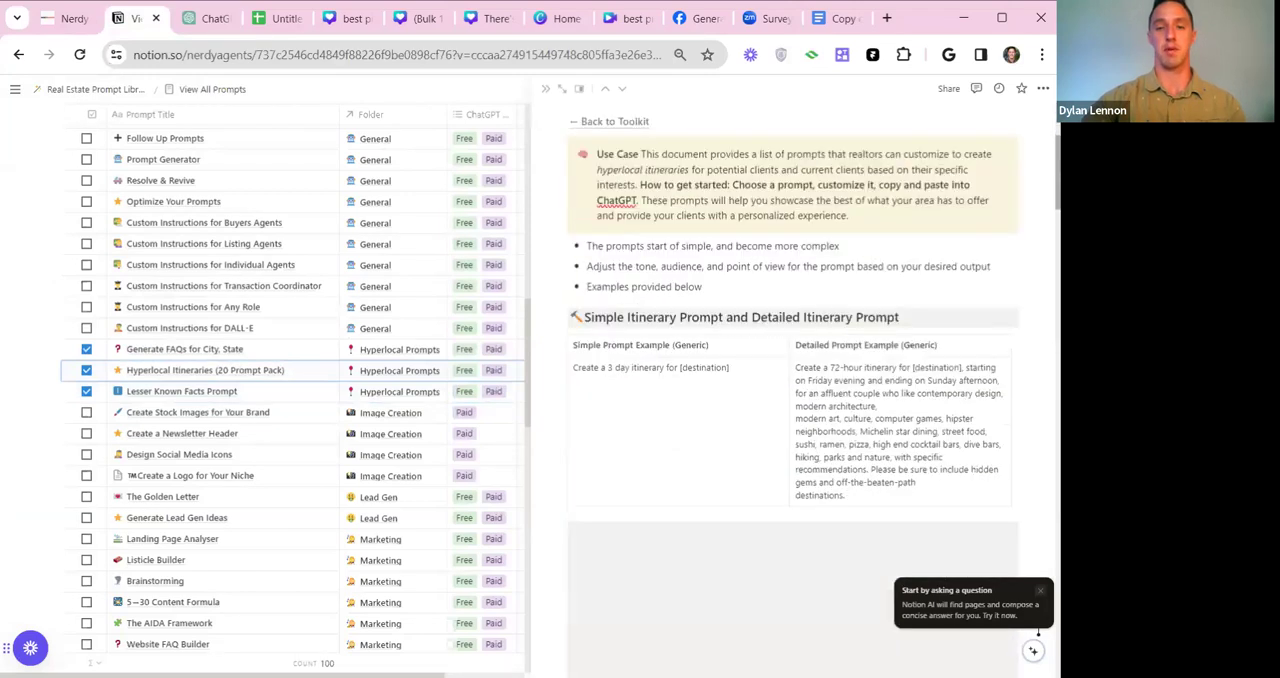
scroll(1038, 632, down, 8)
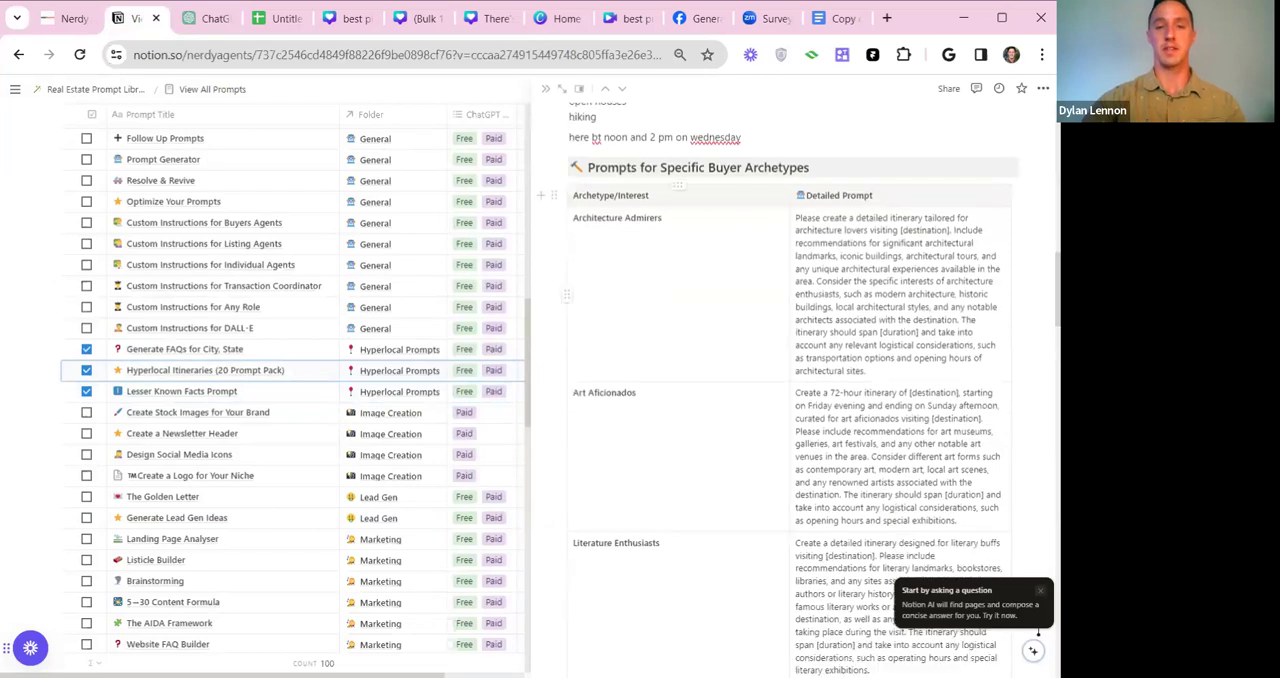
drag(573, 217, 662, 218)
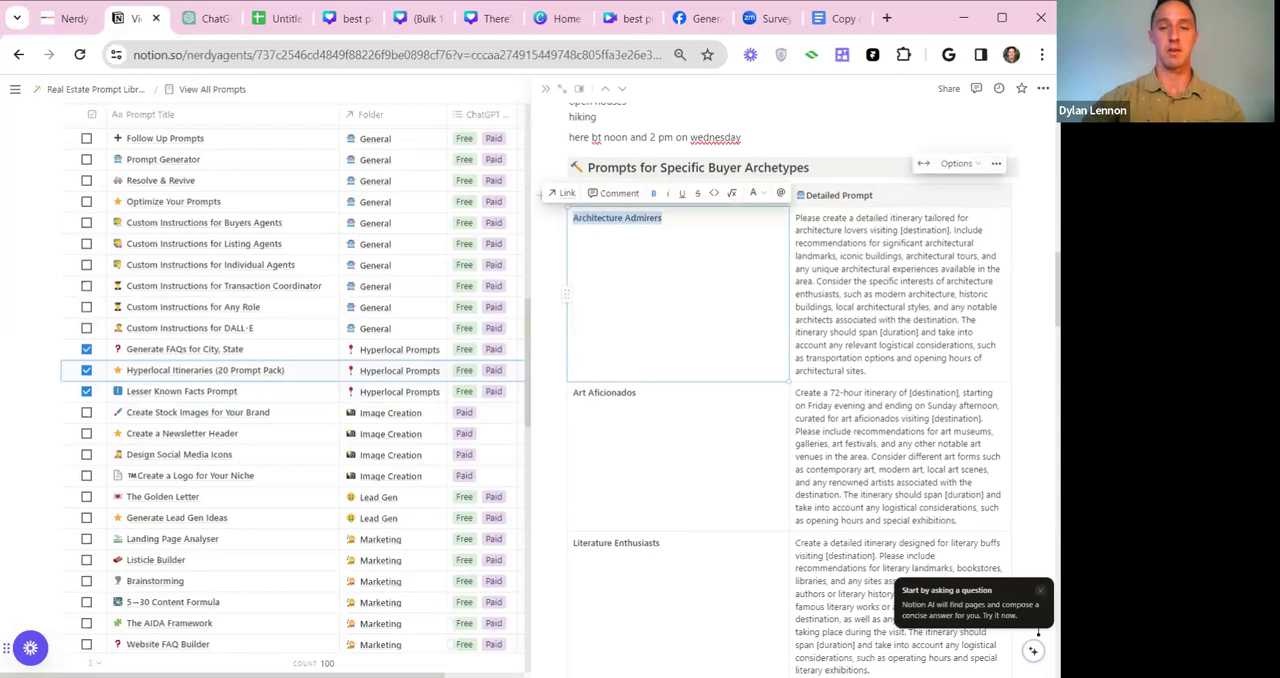
click(575, 218)
drag(575, 218, 610, 600)
scroll(813, 390, down, 5)
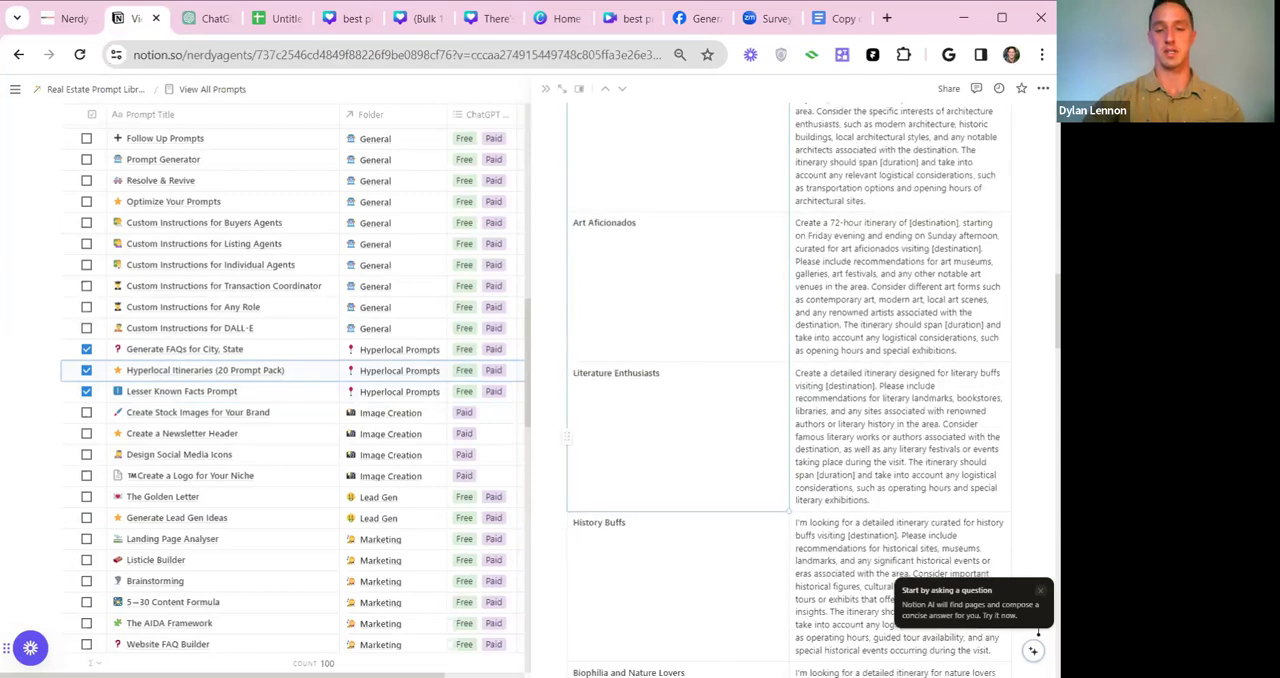
scroll(1038, 632, down, 1)
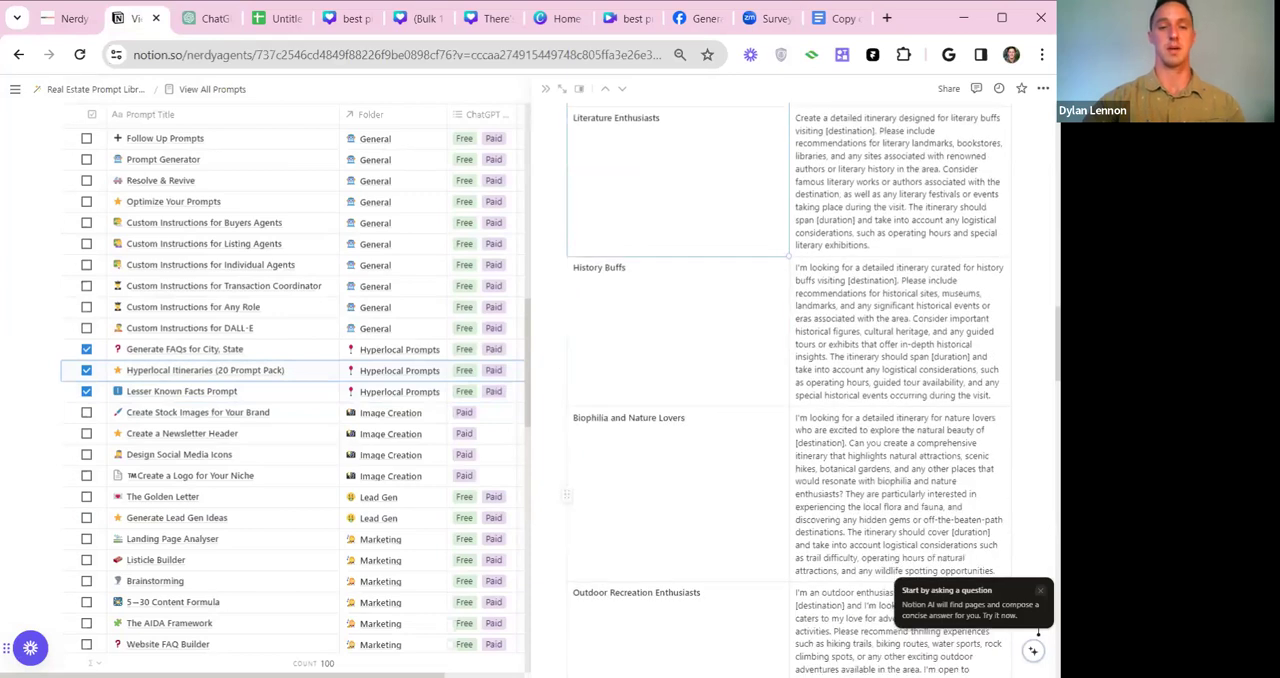
scroll(1038, 632, up, 3)
scroll(1038, 632, up, 2)
drag(662, 217, 572, 217)
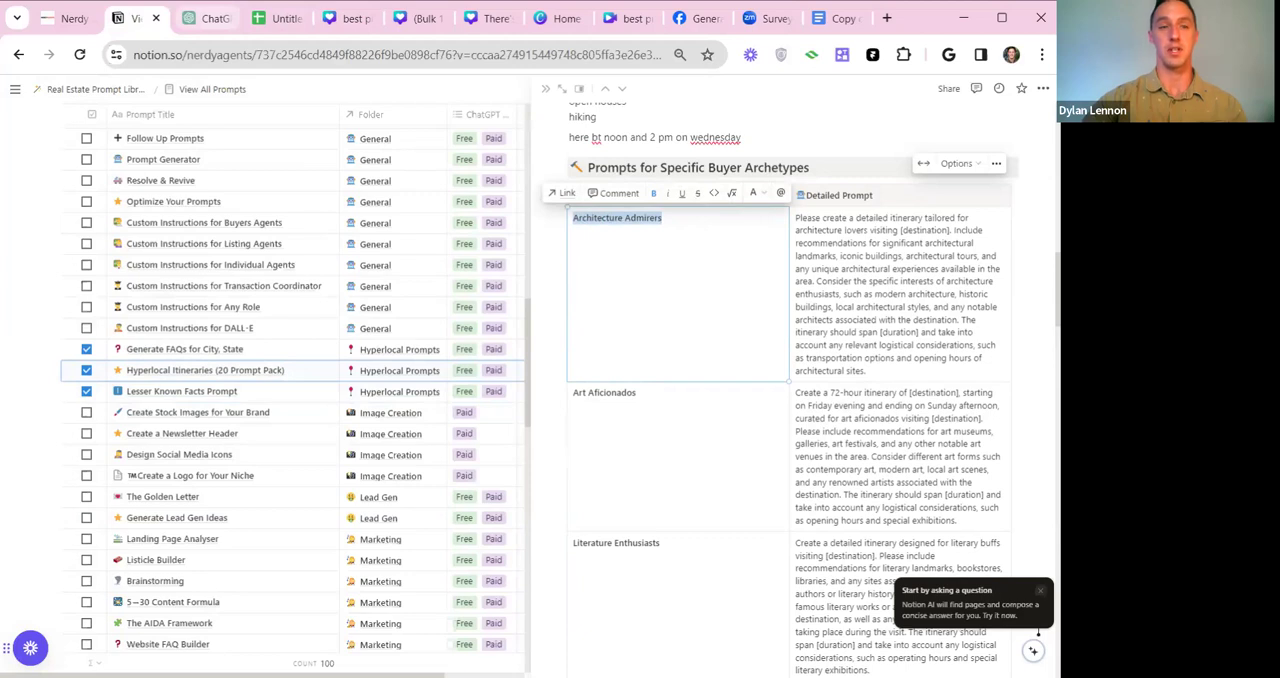
Return to ChatGPT, copy the submitted lesser-known facts prompt and paste it into a new message in the same chat.
click(212, 22)
drag(376, 152, 942, 263)
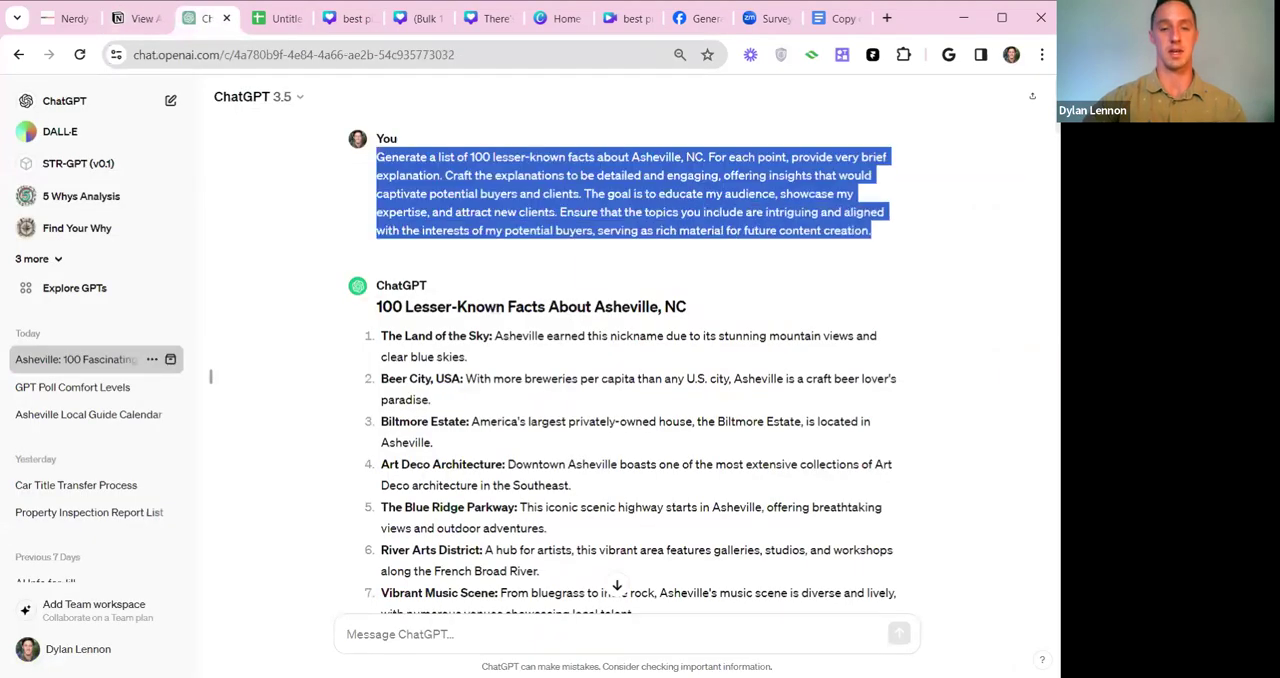
key(ctrl+v)
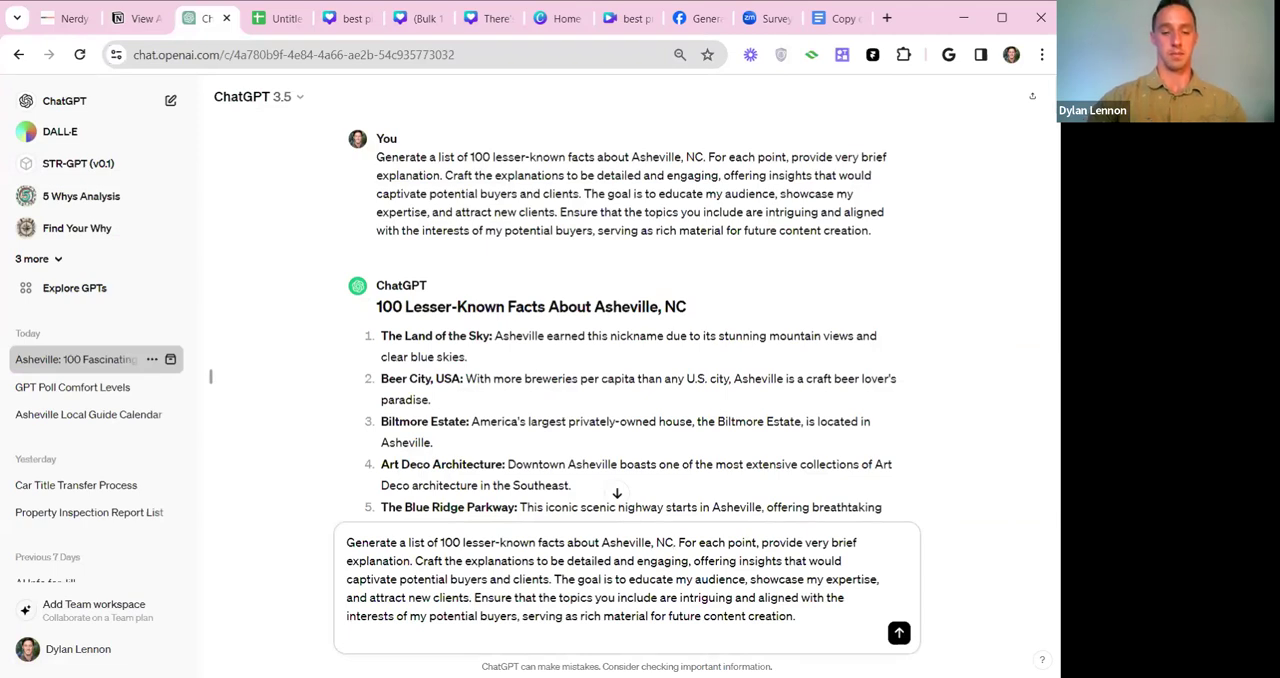
Extend the pasted prompt after "Asheville, NC" with ", specifically that would be relevant and interesting to".
text(, specifically that wo)
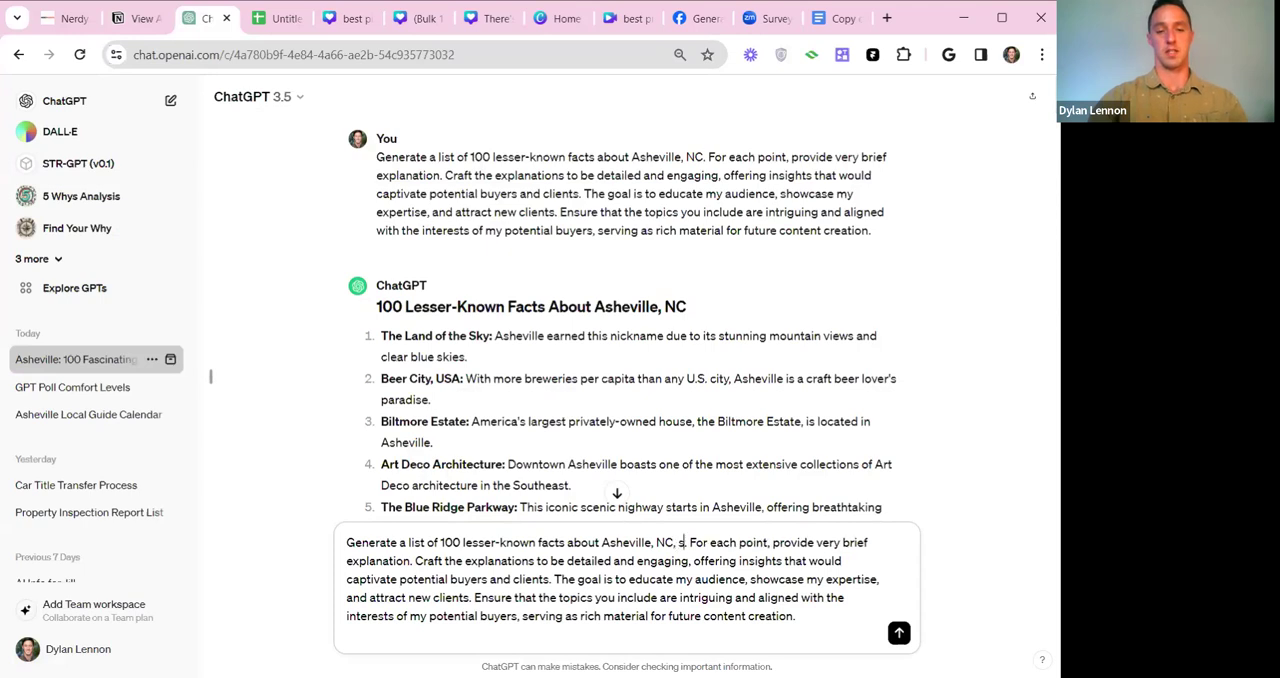
text(uld be relevant)
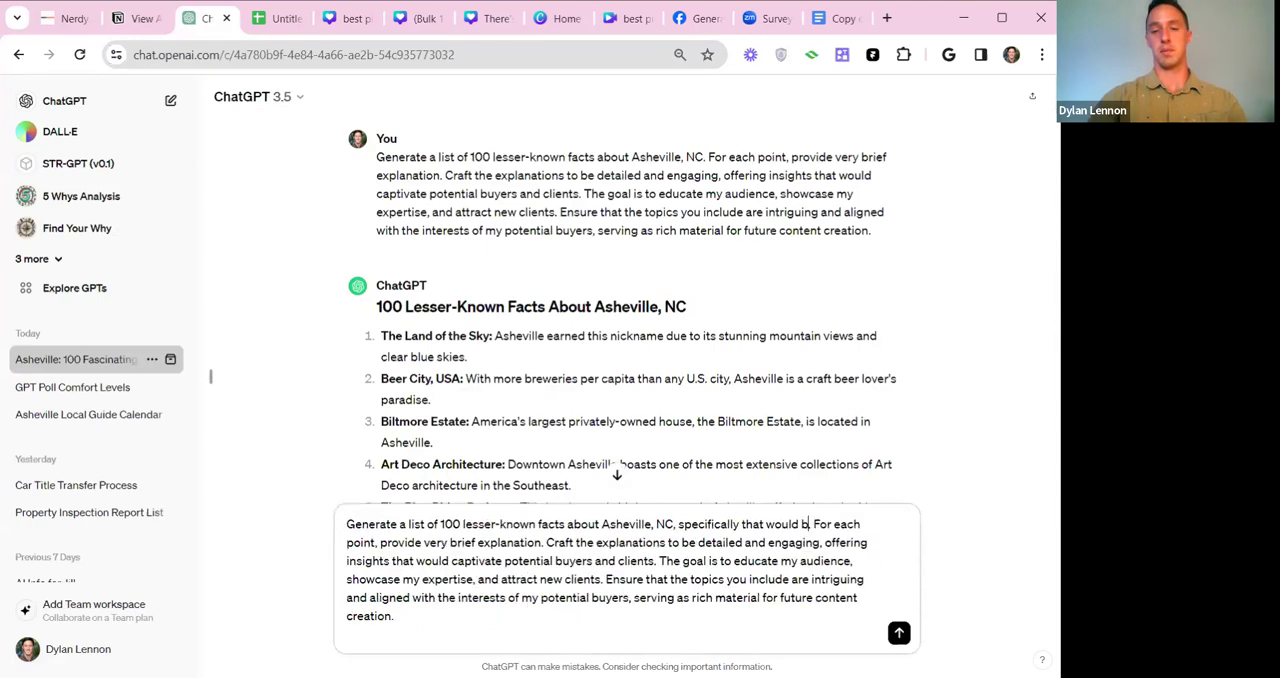
text( and interesting to)
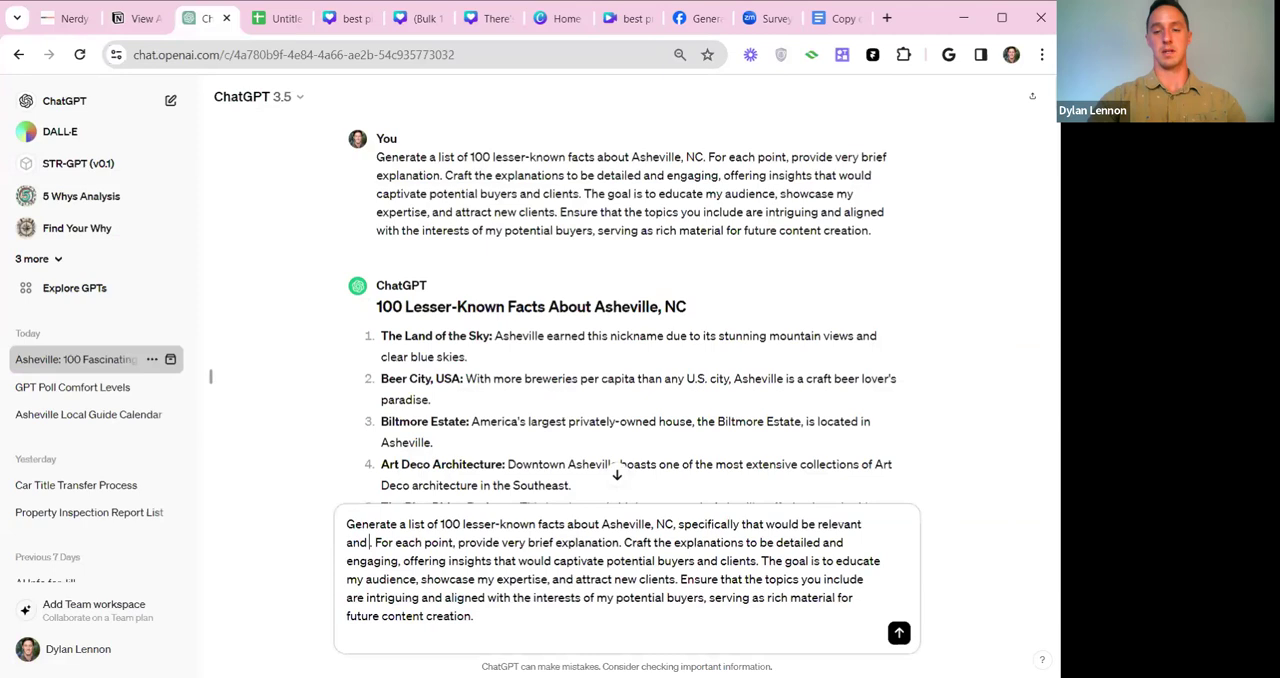
text( art aficion)
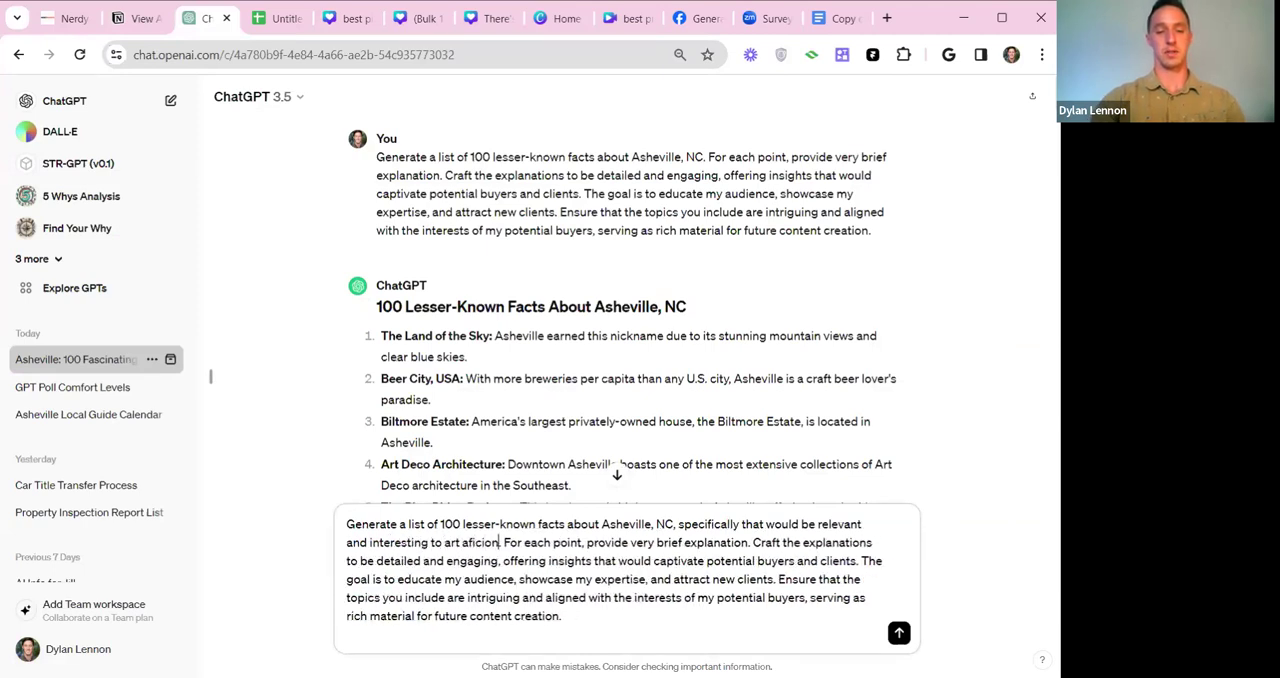
text(ados, foodies, ,nature loves, .)
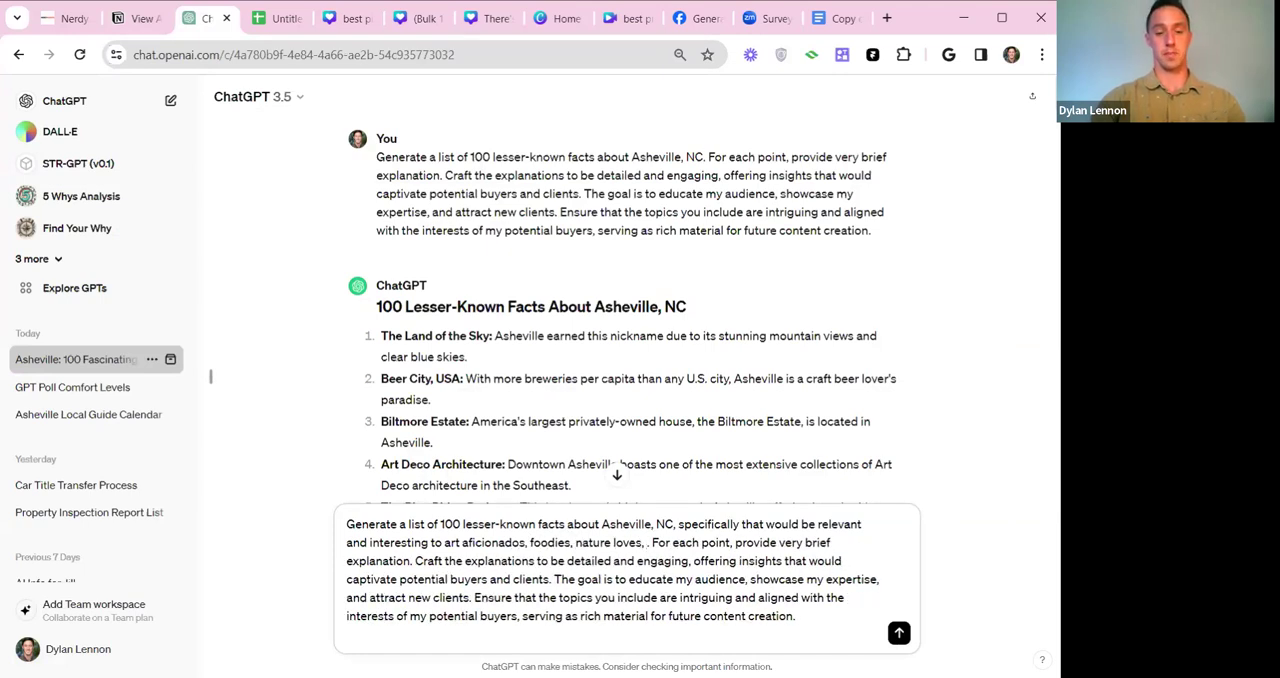
text(music buffs, )
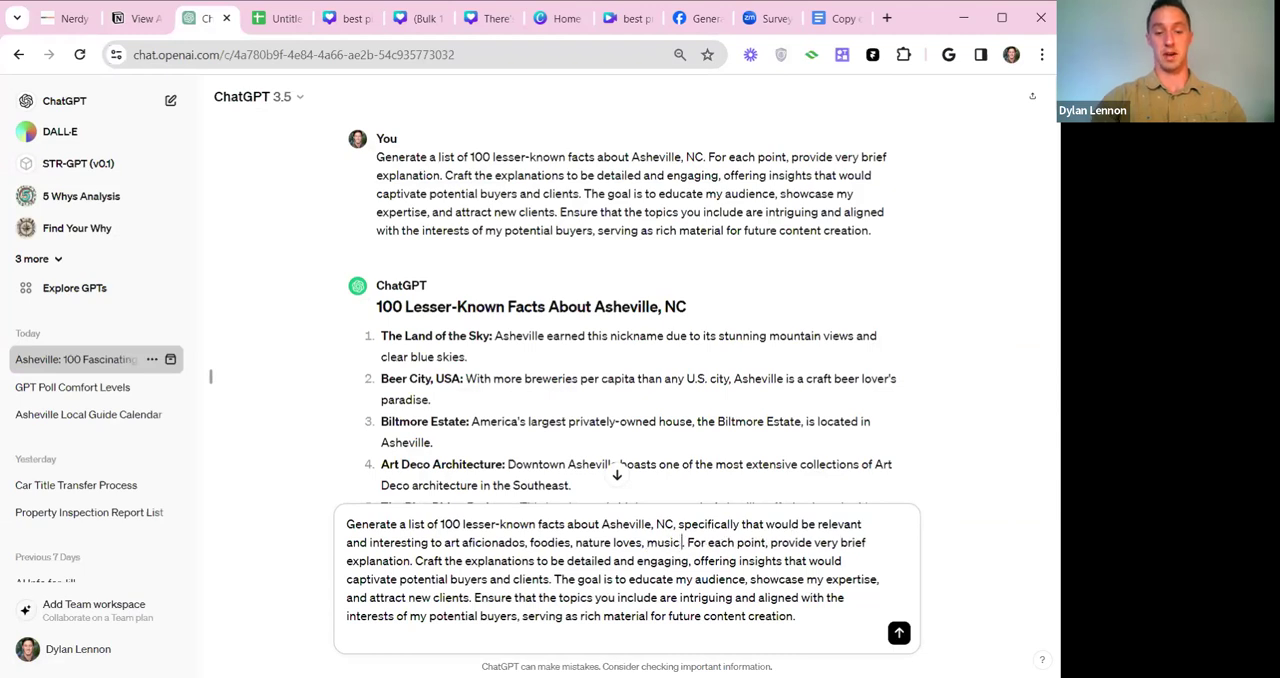
text(liter)
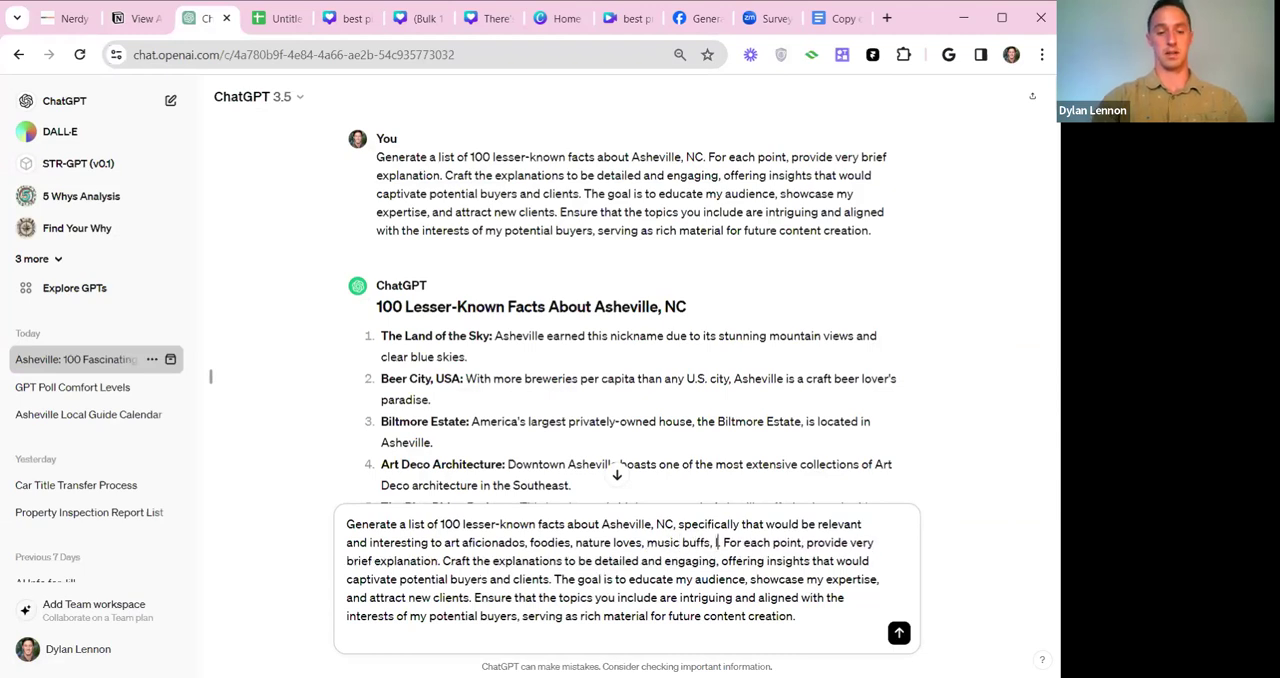
text(at)
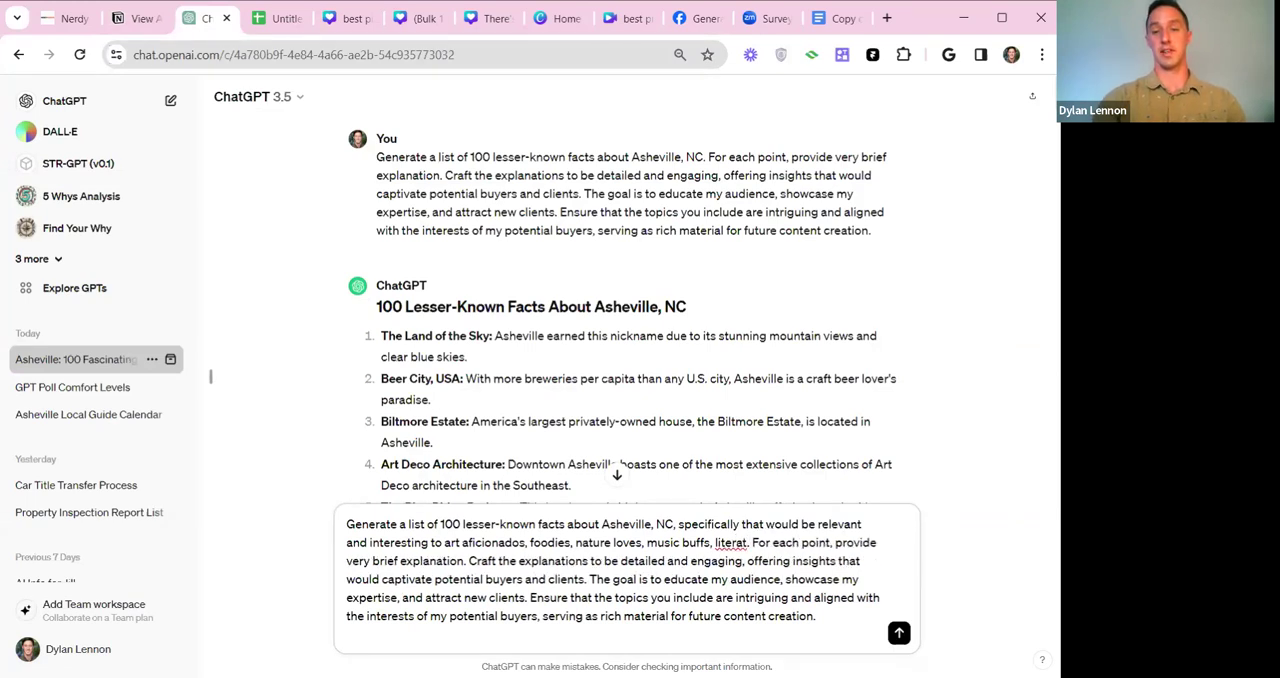
text(ure loves)
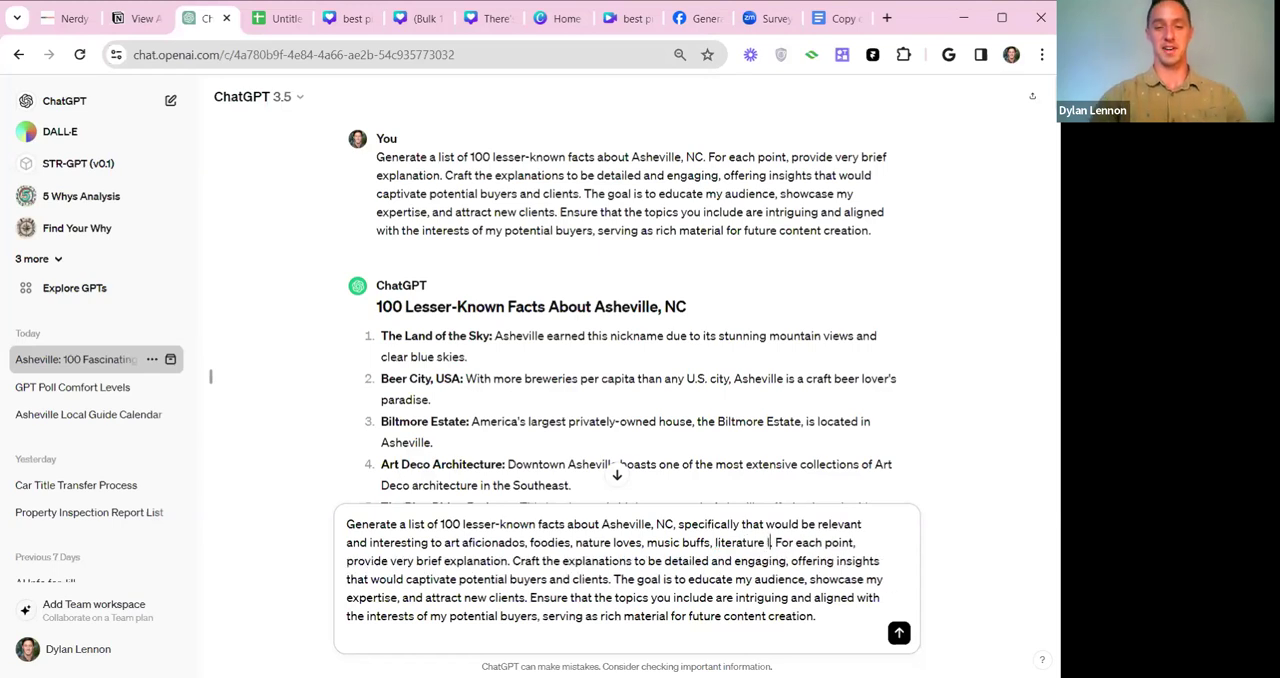
Complete the added phrase with the target audiences "art aficionados, foodies, nature loves, music buffs, literature lovers...".
key(BackSpace)
text(rs.)
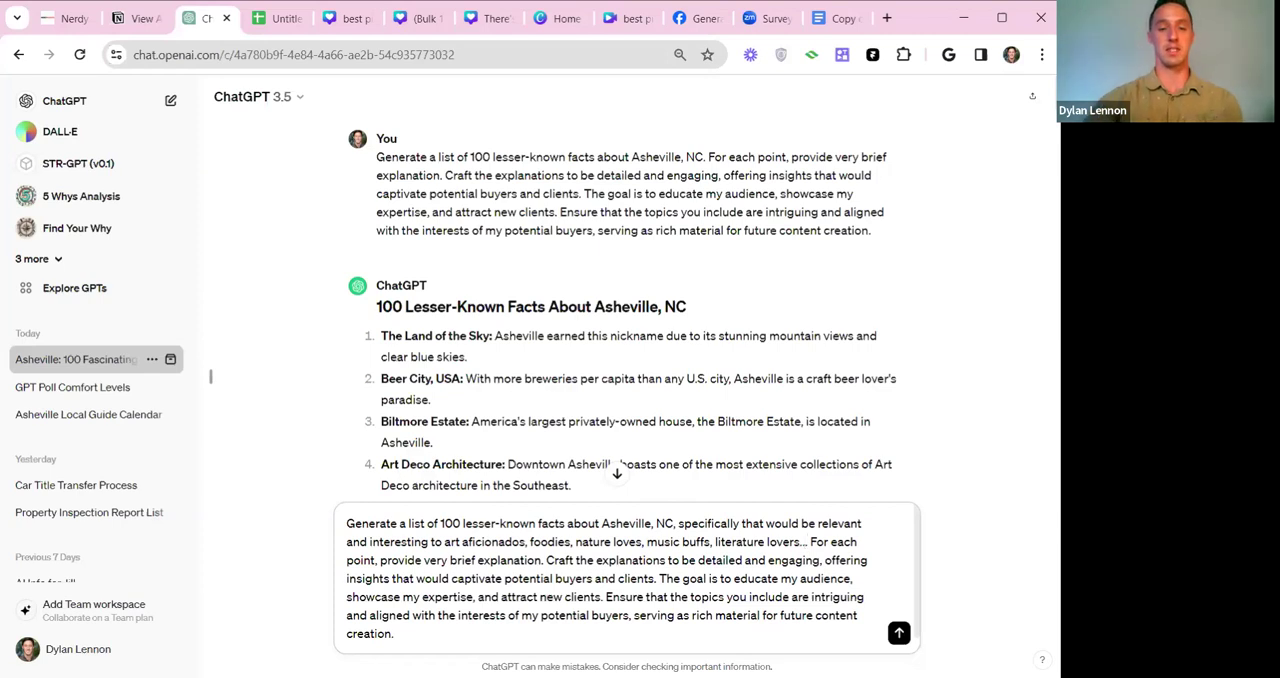
Examine the first generated list of lesser-known Asheville facts, reading through the numbered entries down to about item 54.
scroll(618, 466, down, 3)
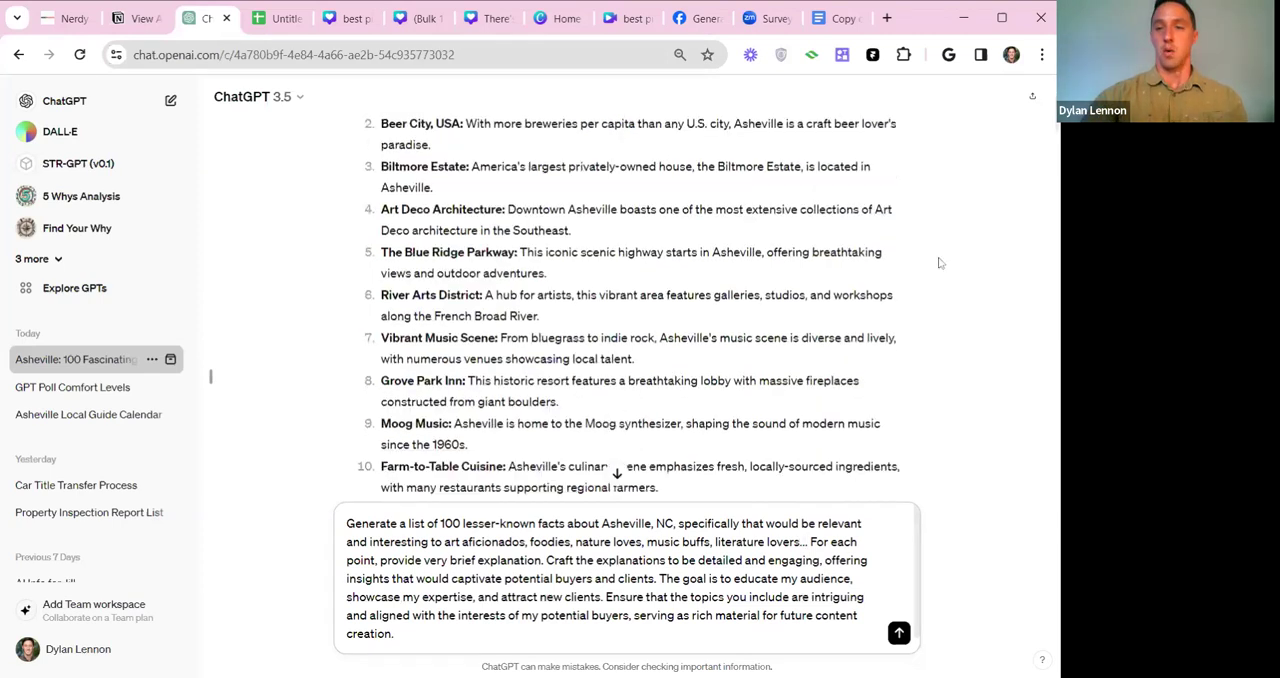
scroll(618, 466, down, 5)
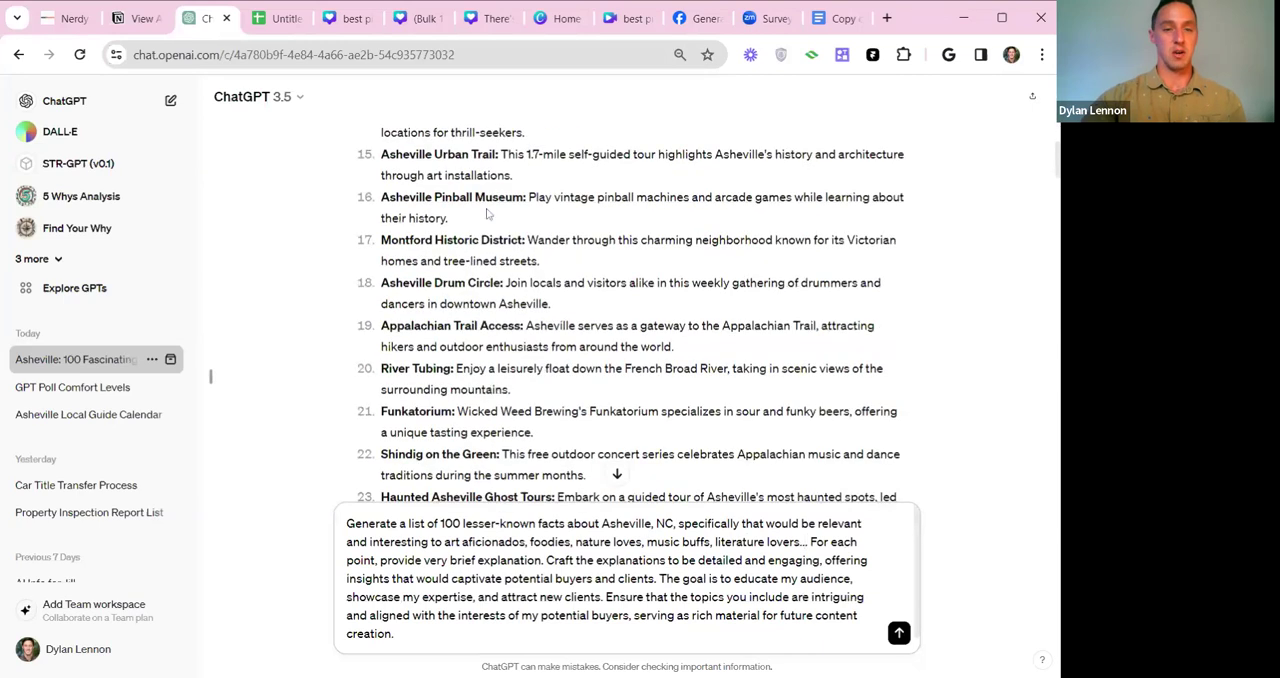
scroll(618, 466, down, 6)
scroll(617, 466, down, 2)
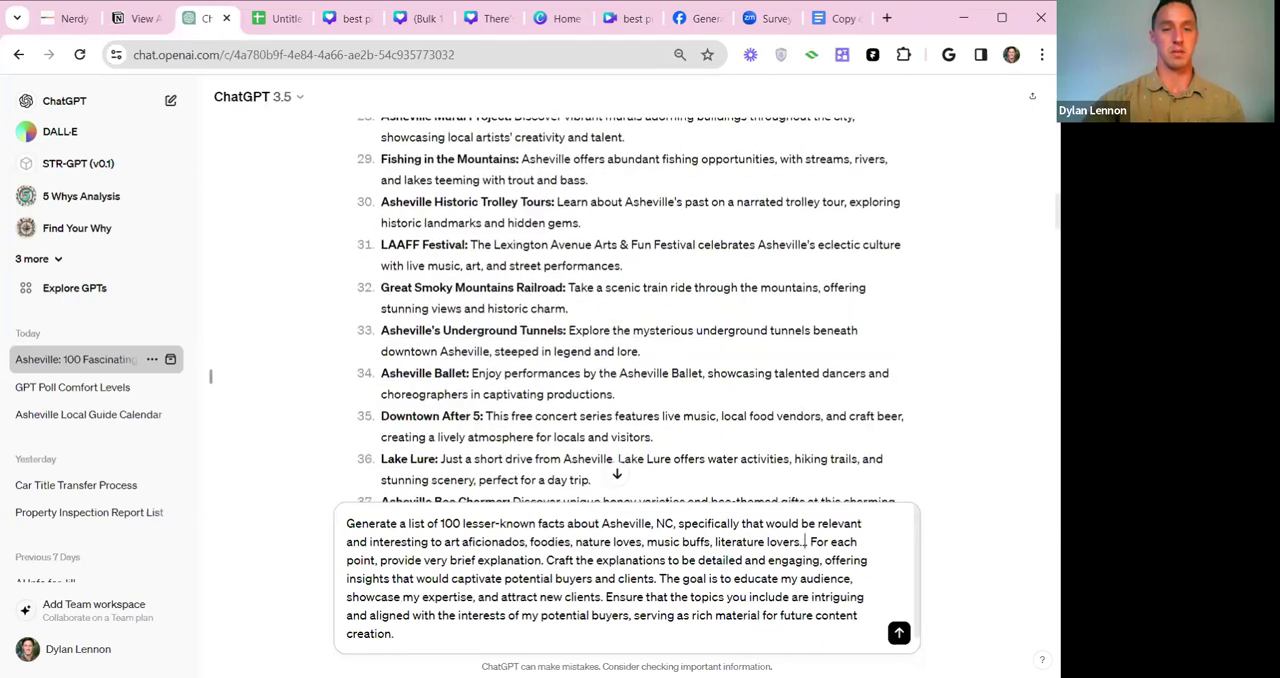
scroll(617, 466, down, 2)
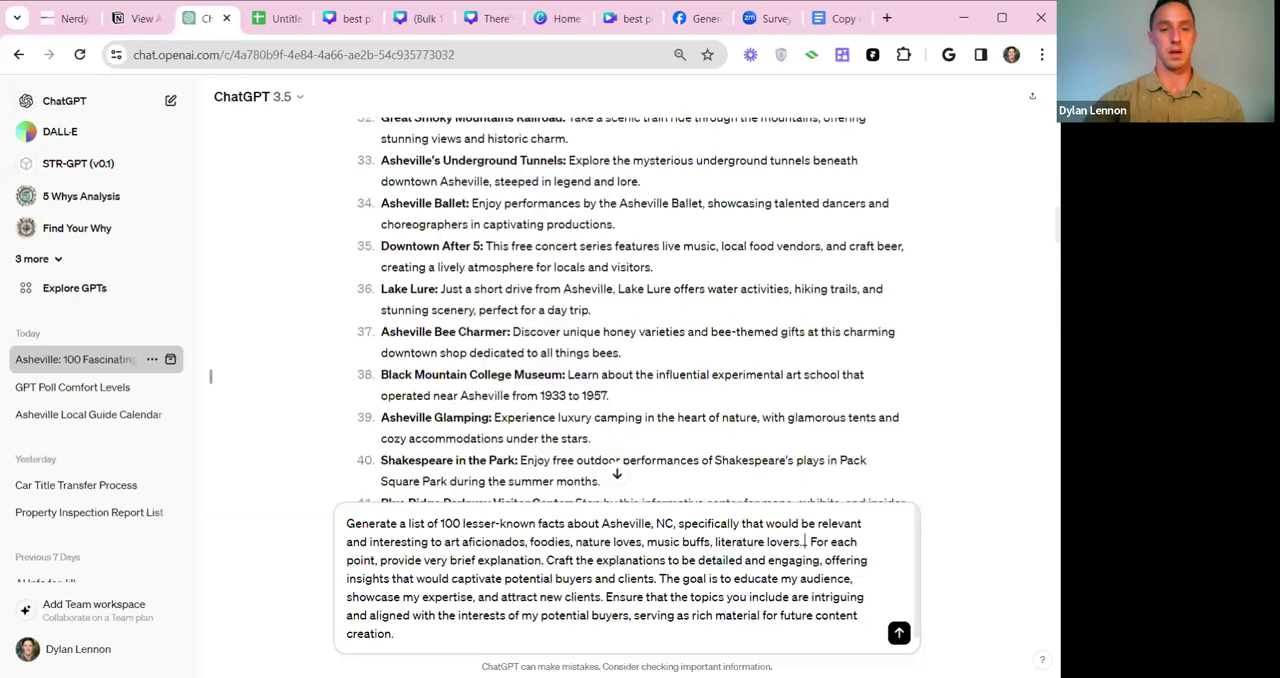
scroll(617, 466, down, 2)
drag(408, 286, 490, 393)
scroll(502, 334, down, 2)
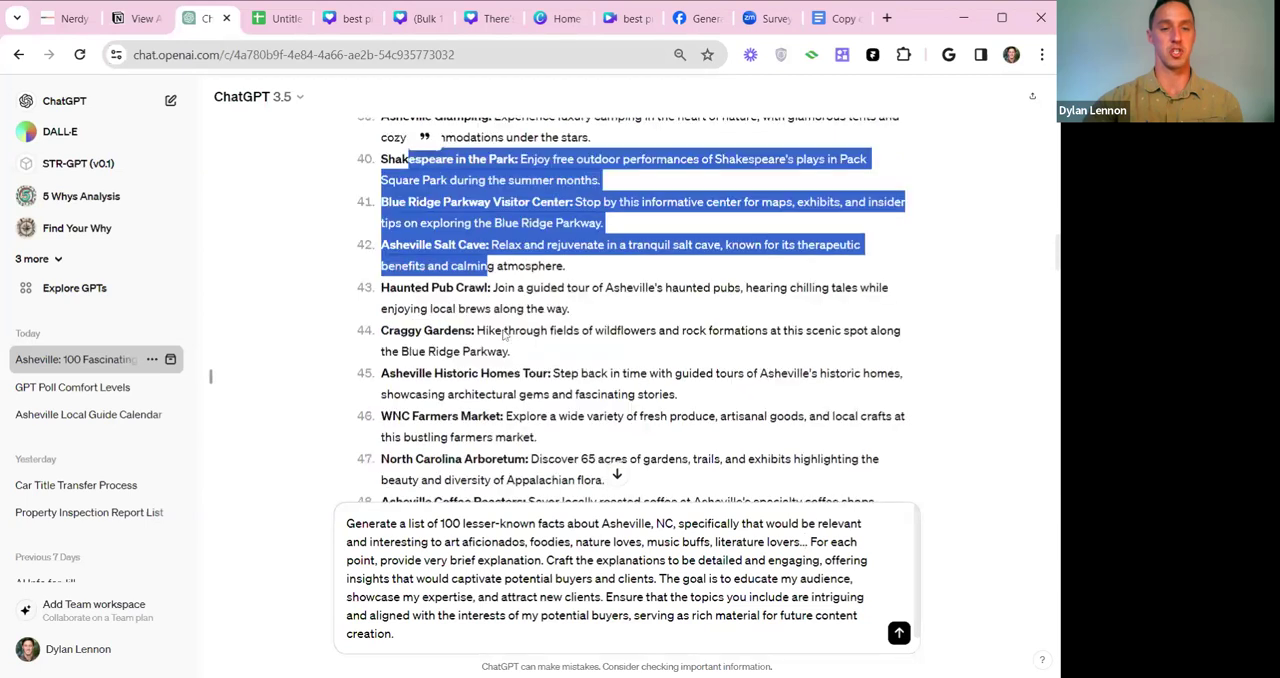
scroll(502, 334, down, 2)
drag(392, 207, 484, 207)
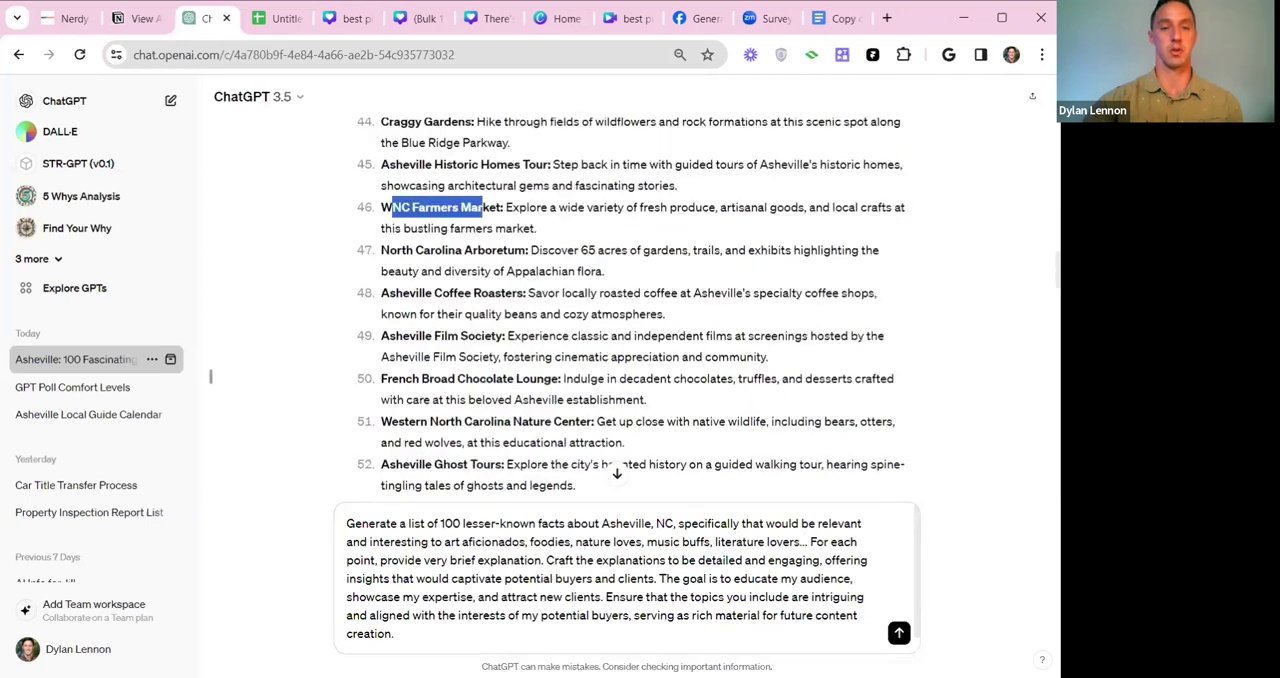
click(482, 208)
drag(392, 207, 482, 228)
click(482, 228)
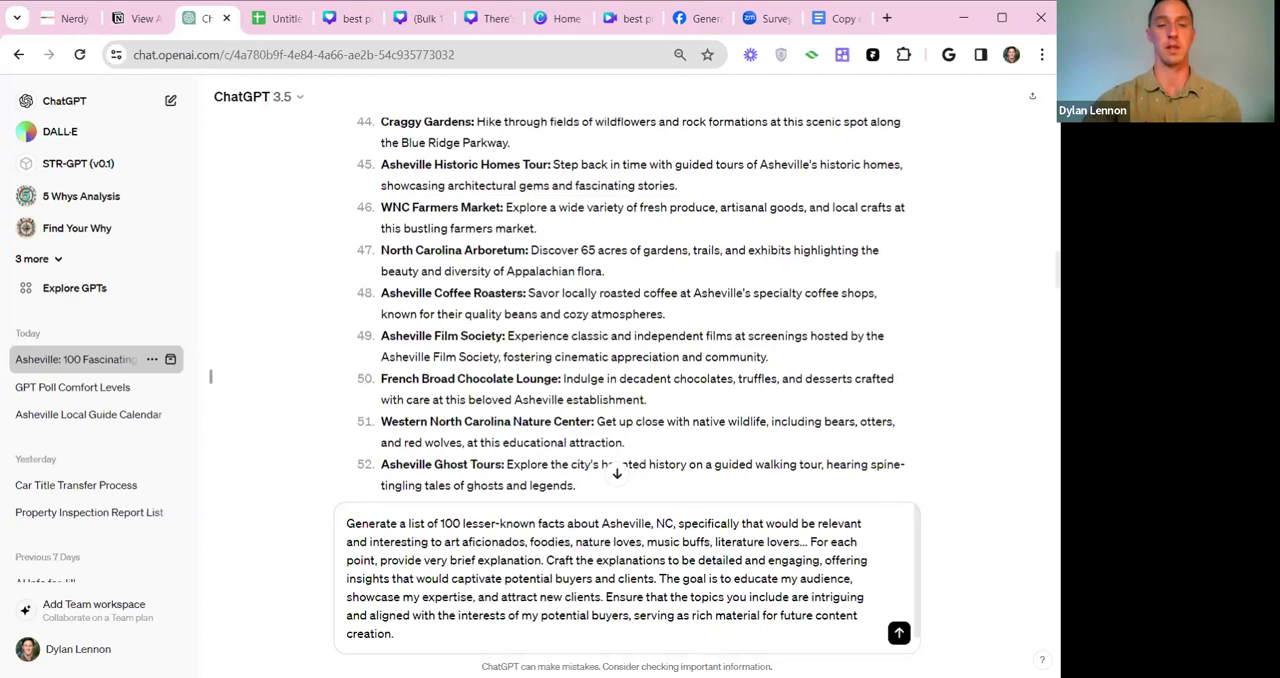
scroll(606, 466, down, 1)
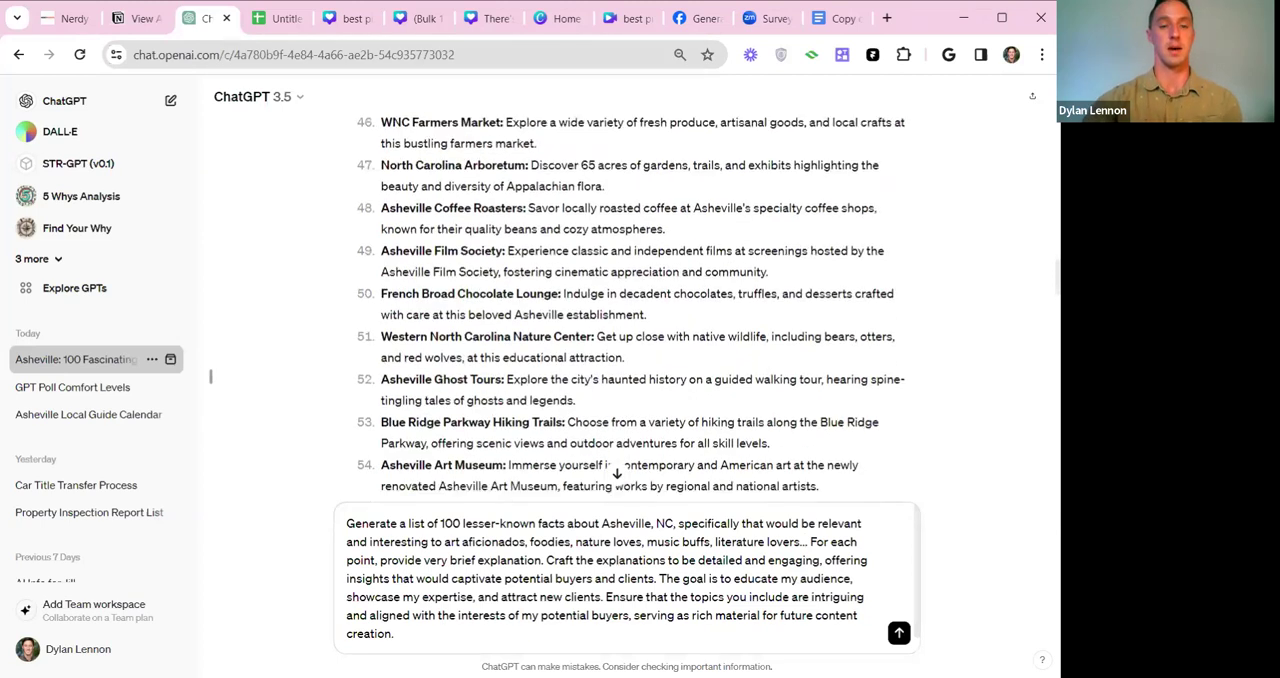
Submit the audience-tailored lesser-known facts prompt and review the response's sections for each archetype.
click(898, 632)
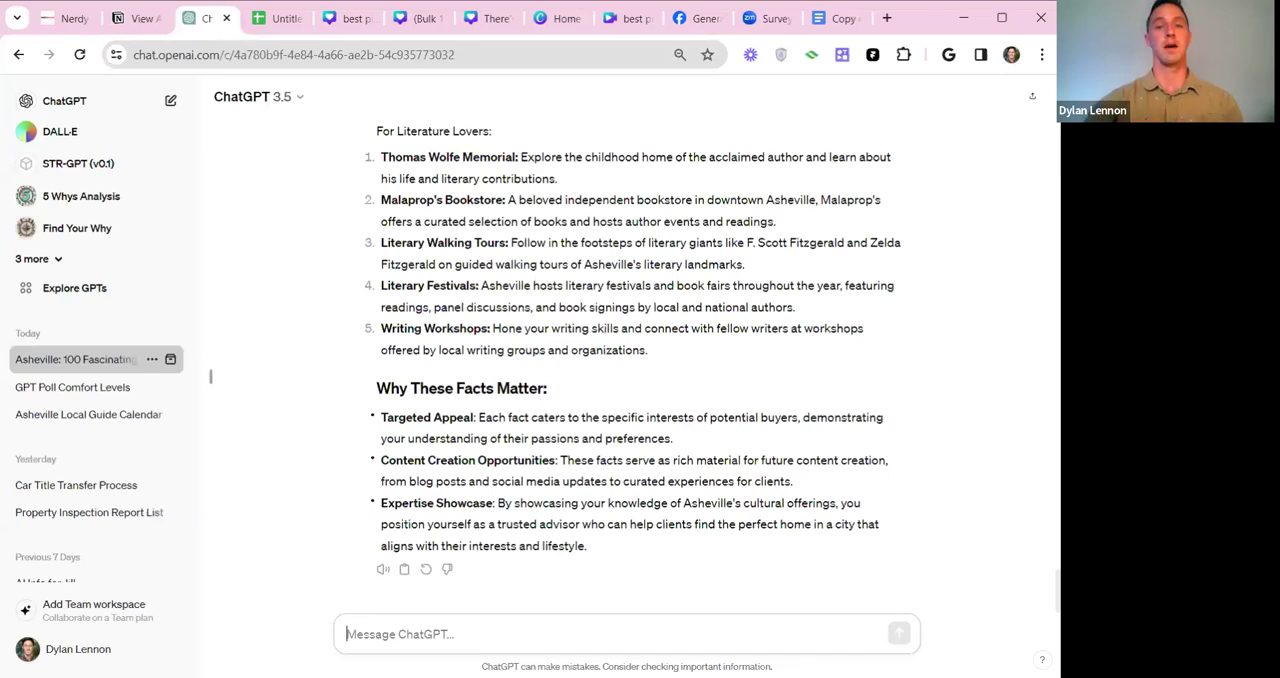
scroll(647, 300, up, 13)
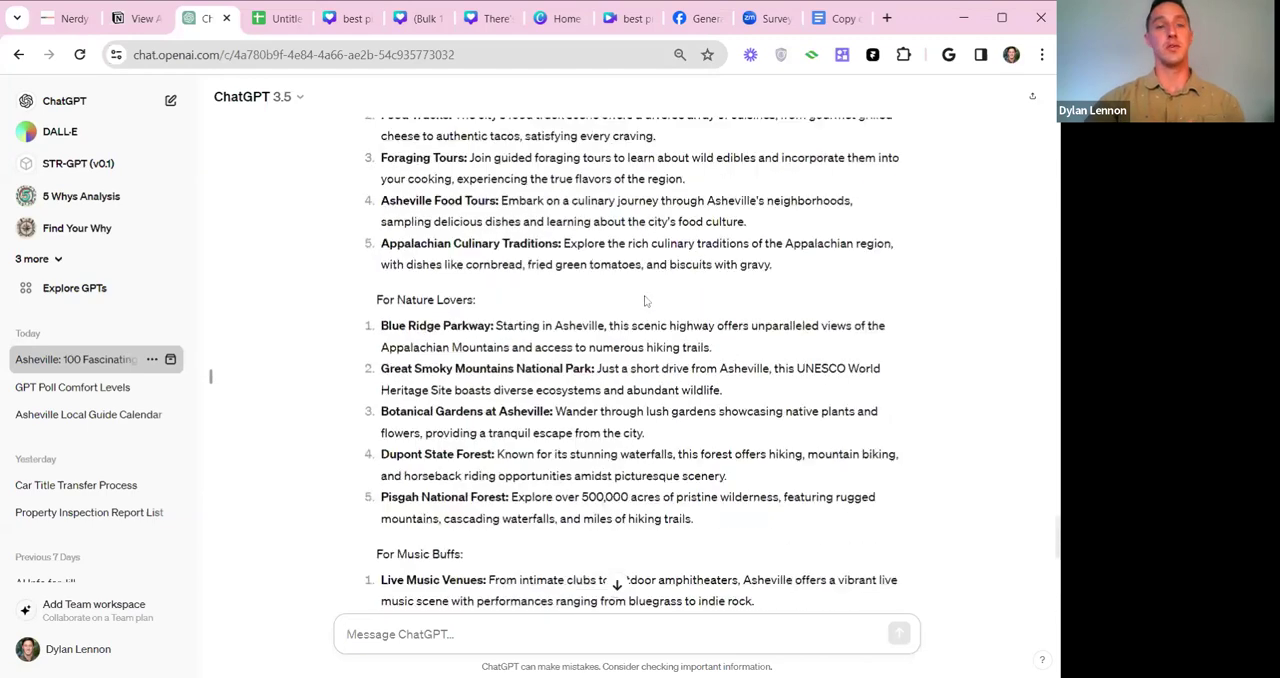
scroll(647, 300, up, 1)
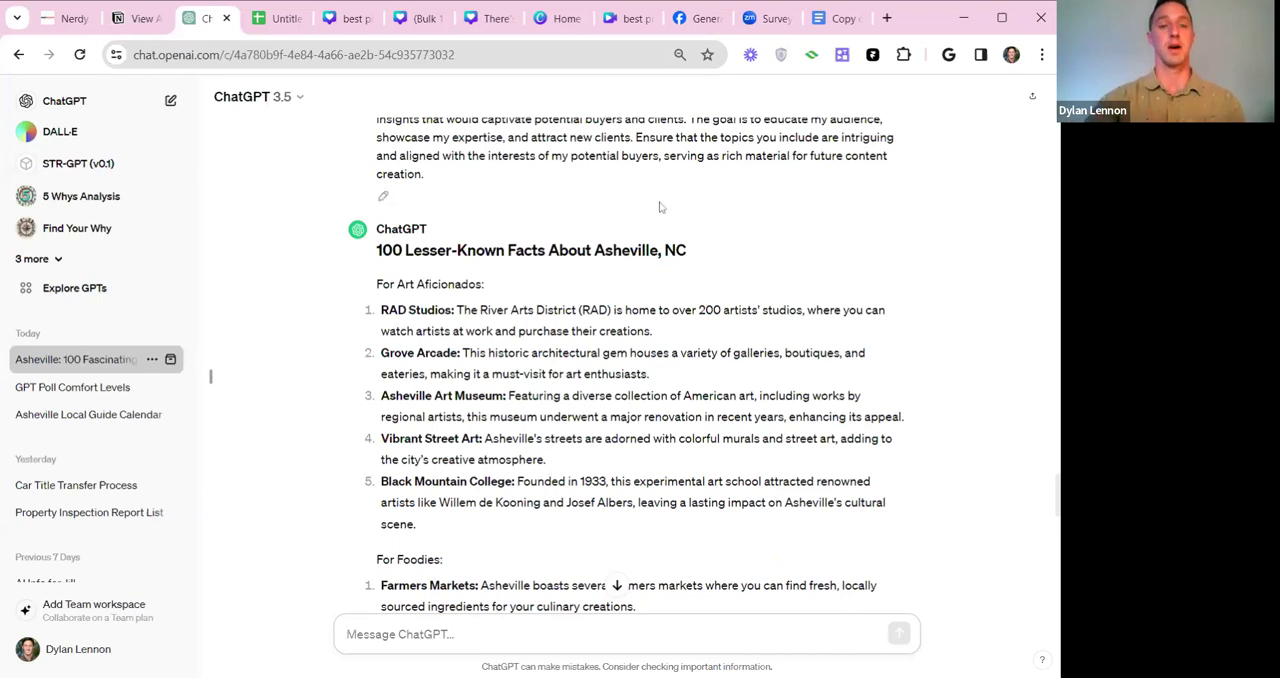
scroll(659, 207, down, 5)
scroll(659, 207, down, 7)
scroll(659, 207, up, 5)
scroll(630, 360, up, 10)
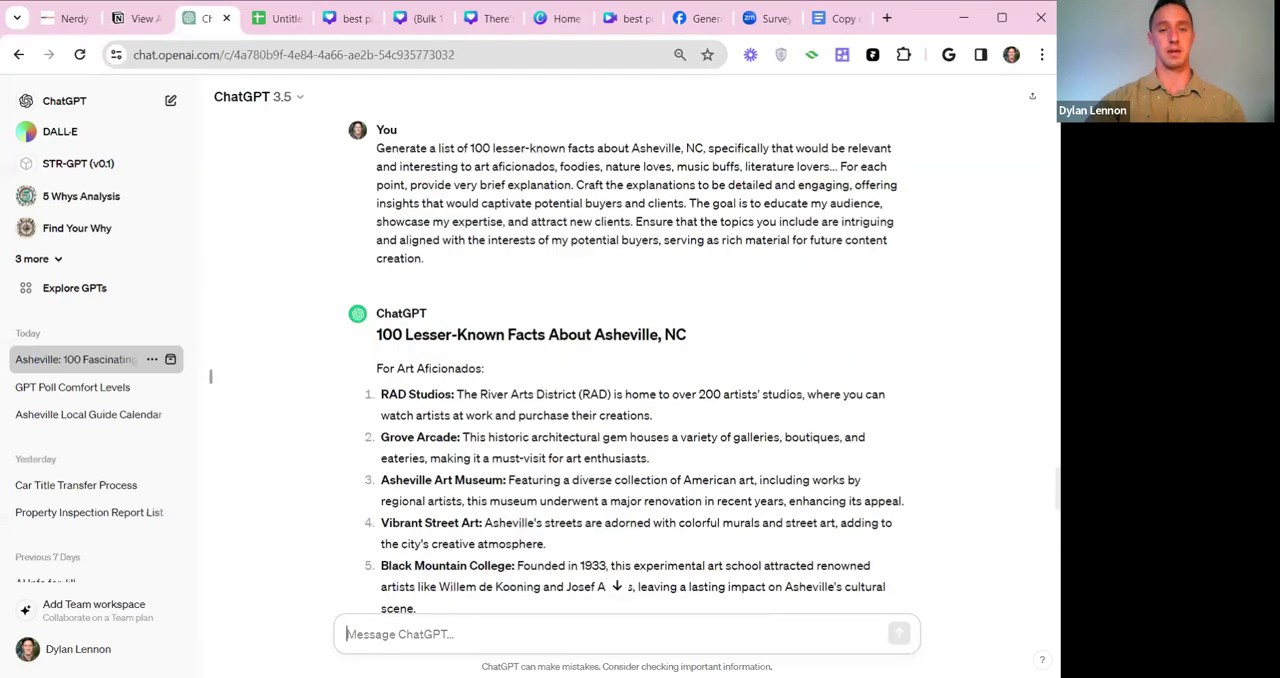
Send the follow-up message "please make sure you give me 100 different lesser known facts and list them all out".
text(please make)
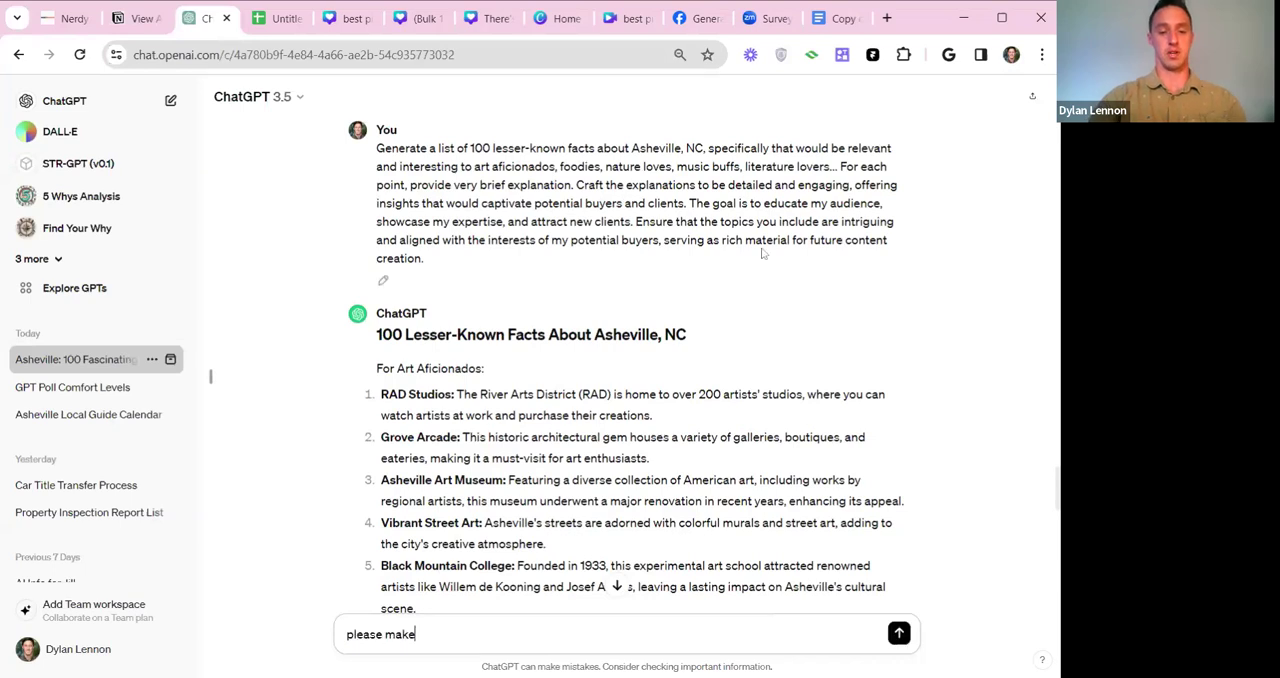
text( sure you give me 100 different lesser known facts and list them all )
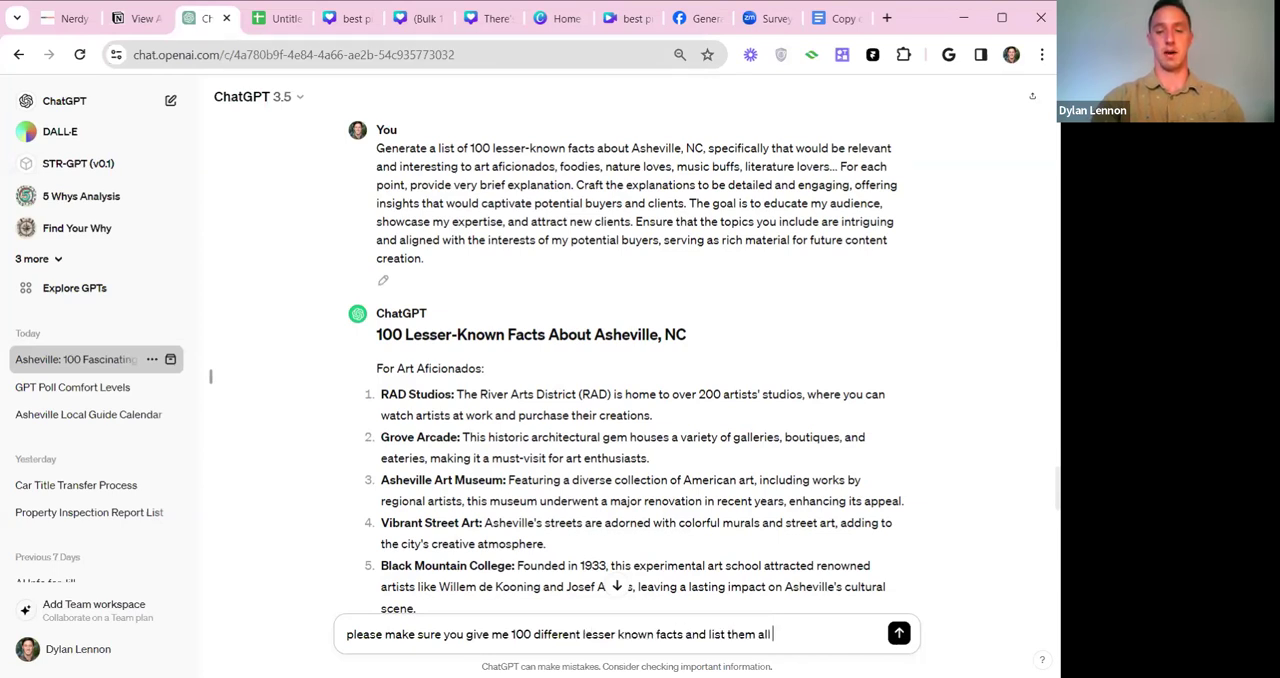
text(out)
key(Return)
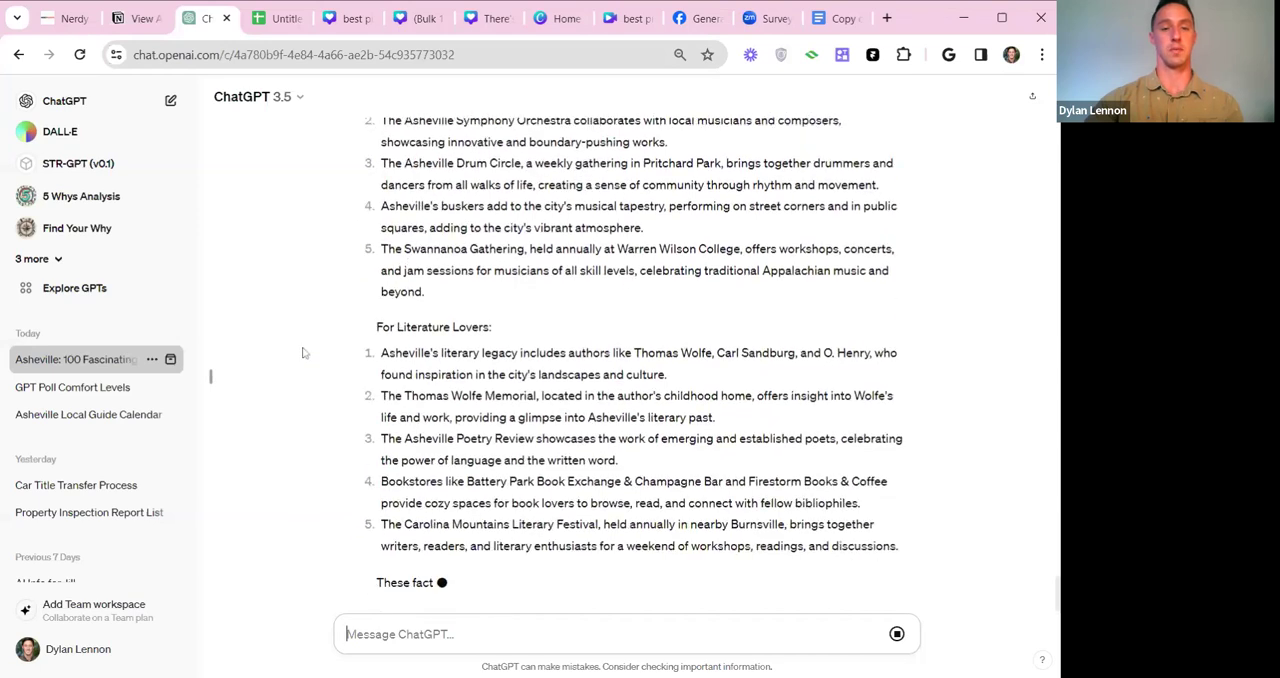
Review the response to the follow-up request, checking how many facts are listed under each audience.
scroll(533, 518, up, 15)
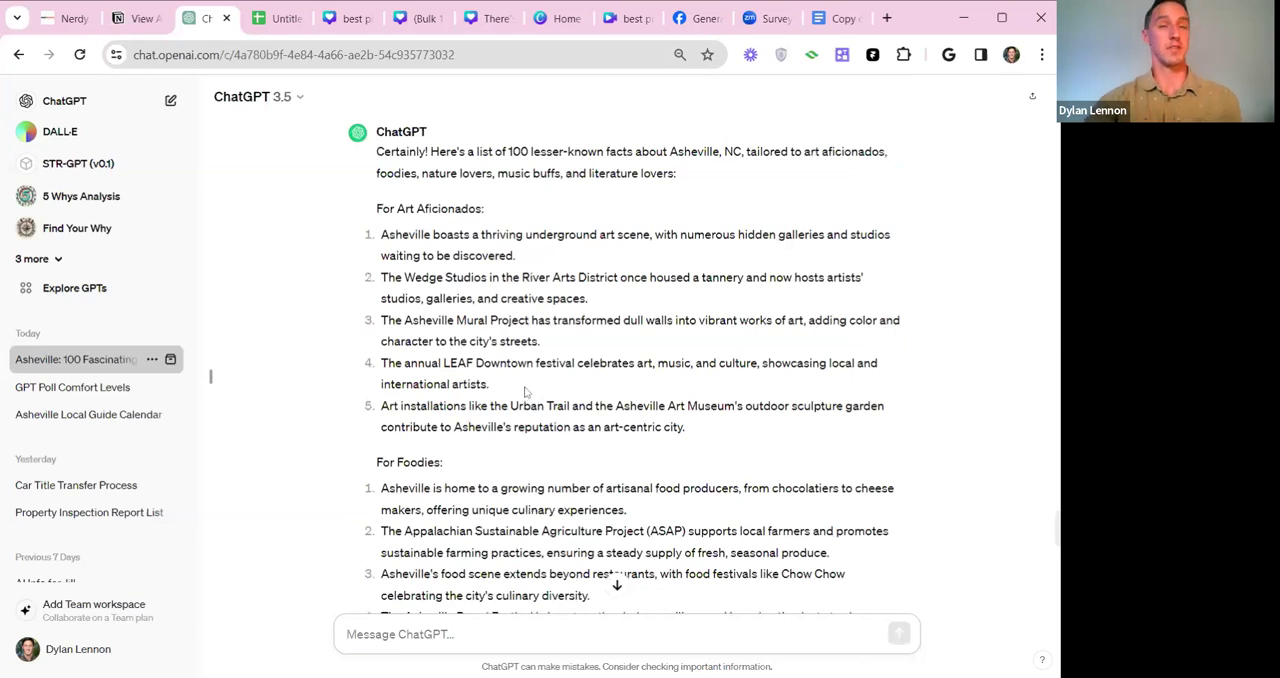
scroll(525, 392, up, 3)
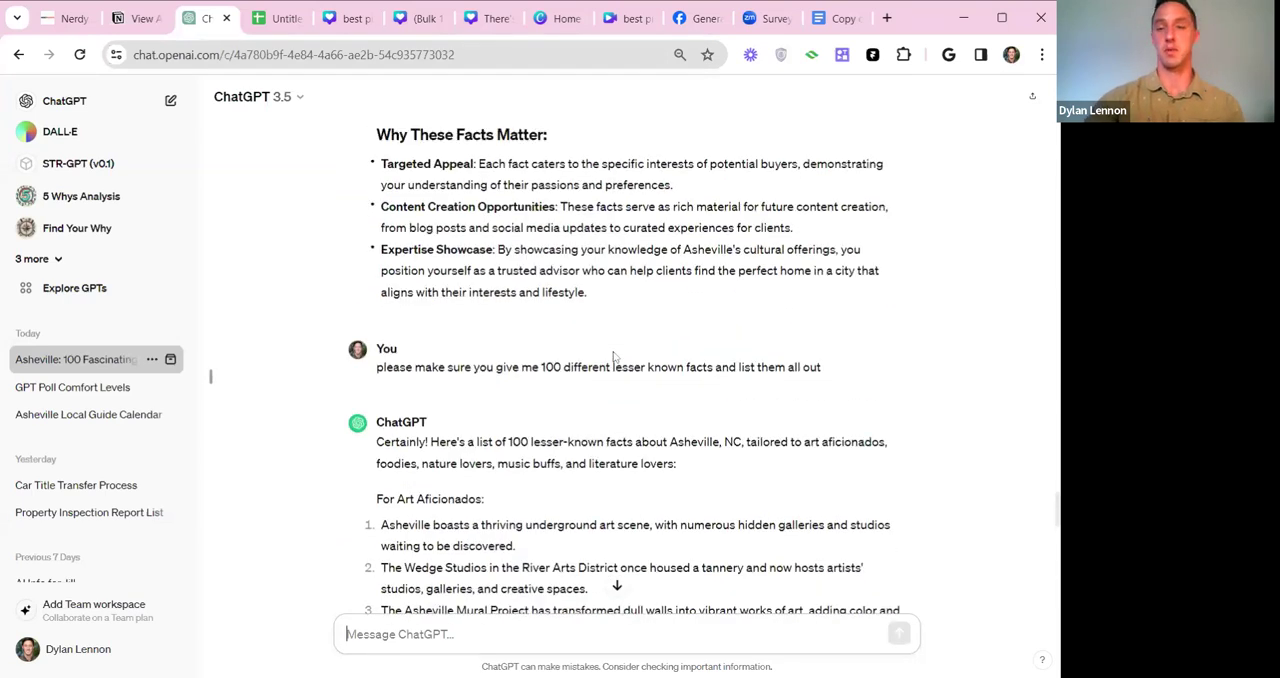
scroll(525, 392, down, 10)
Return to the first response and select all 100 facts, from The Land of the Sky through Asheville Sustainable Living Collective, for copying.
drag(1058, 462, 1058, 218)
scroll(383, 245, up, 20)
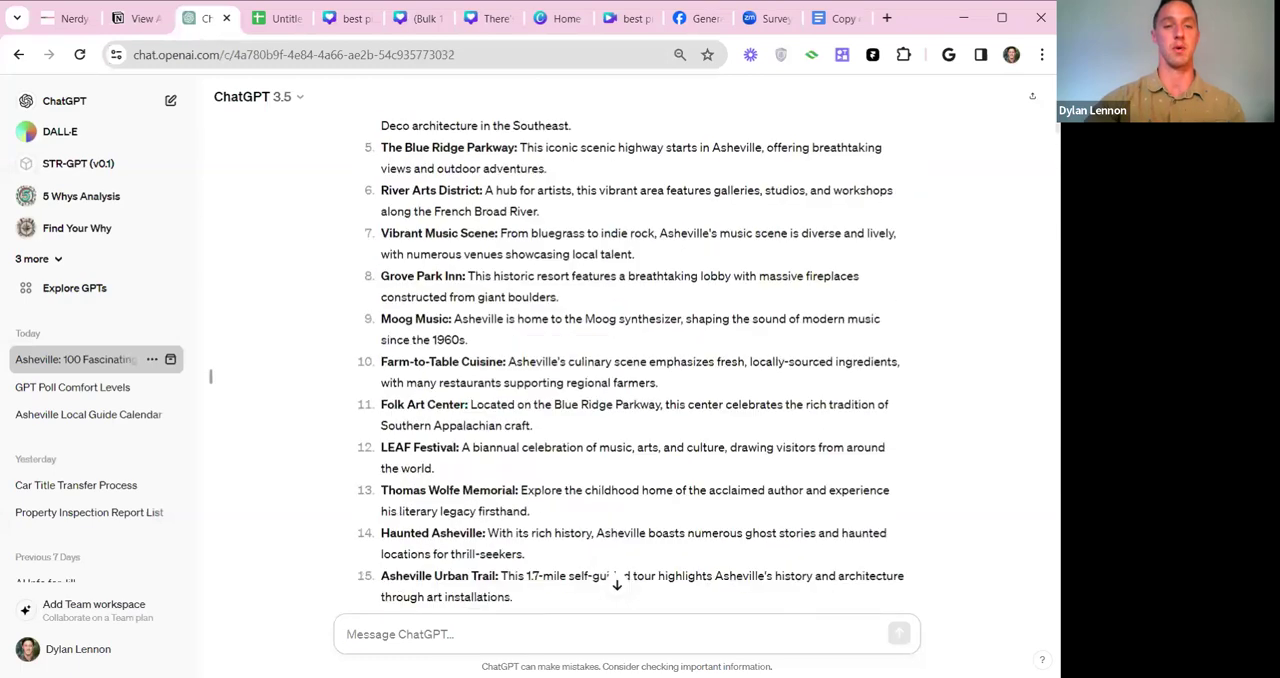
drag(383, 245, 590, 363)
click(384, 283)
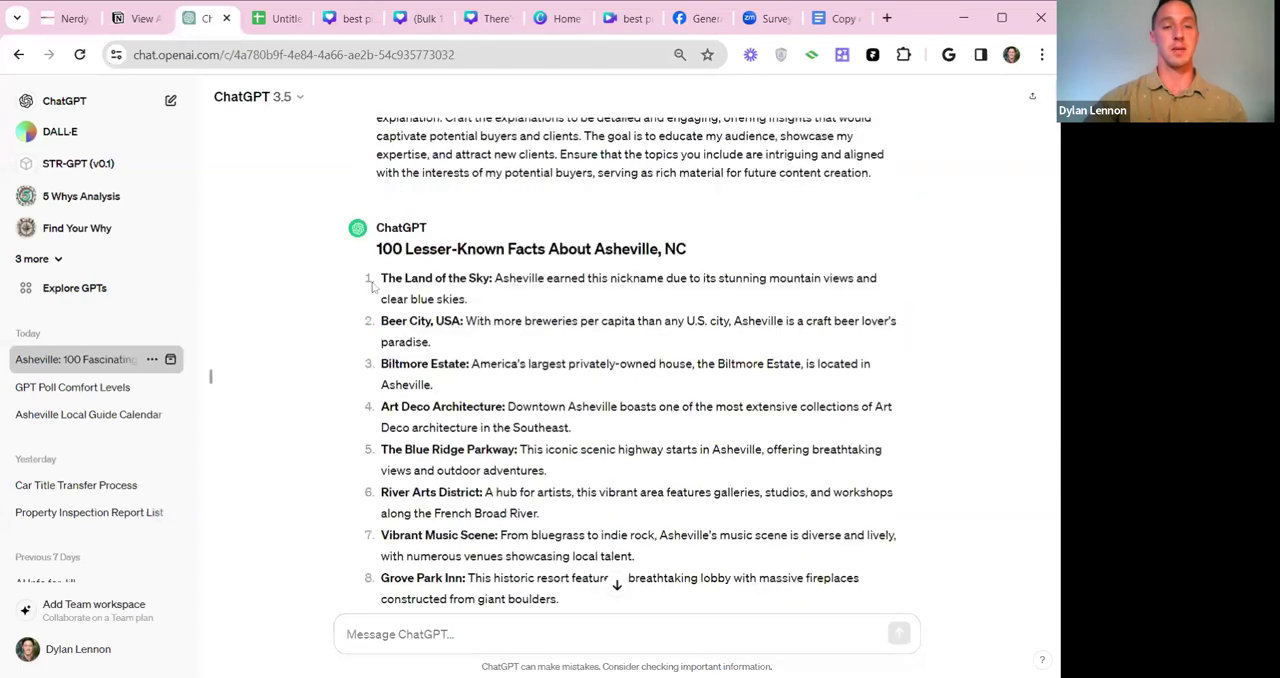
drag(383, 280, 649, 479)
scroll(664, 388, down, 12)
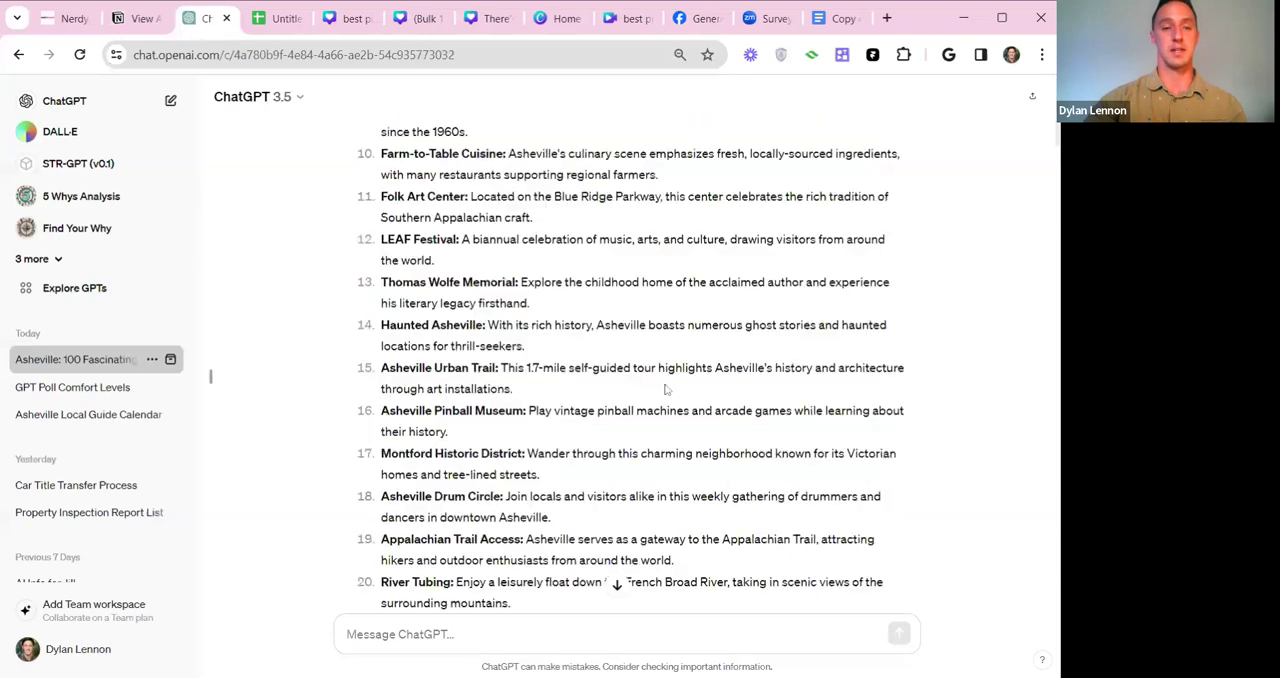
scroll(657, 388, down, 20)
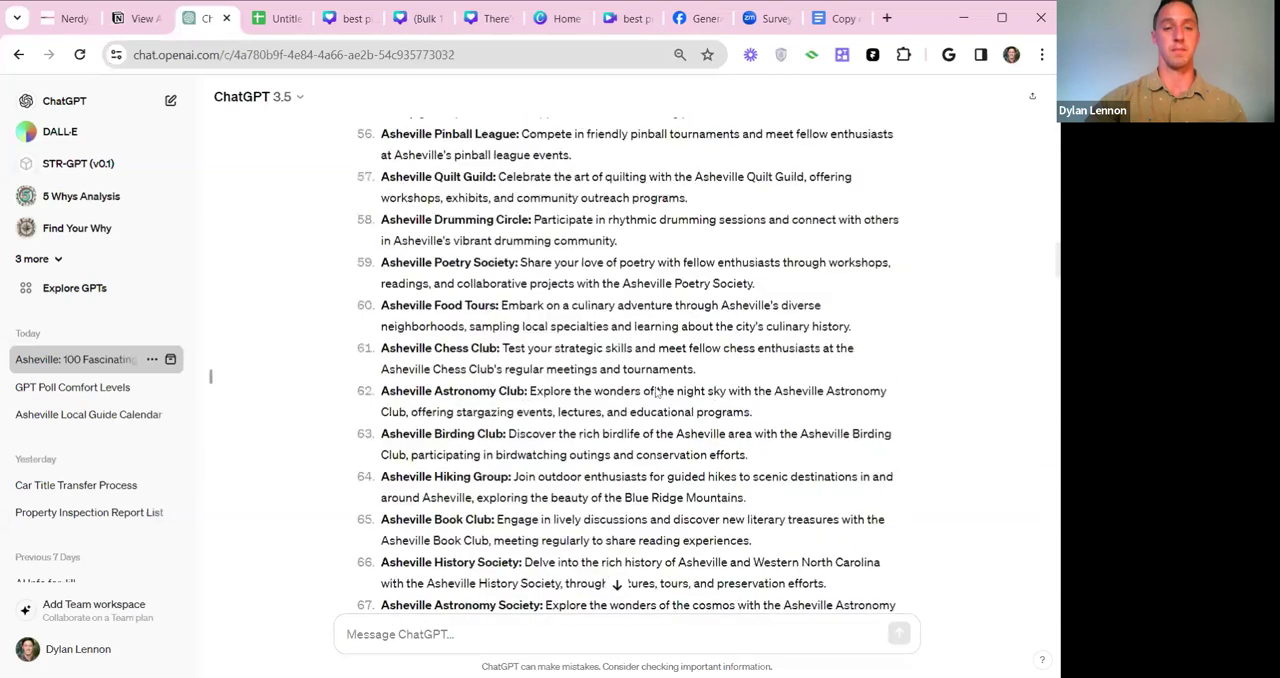
scroll(607, 332, down, 10)
scroll(607, 332, up, 3)
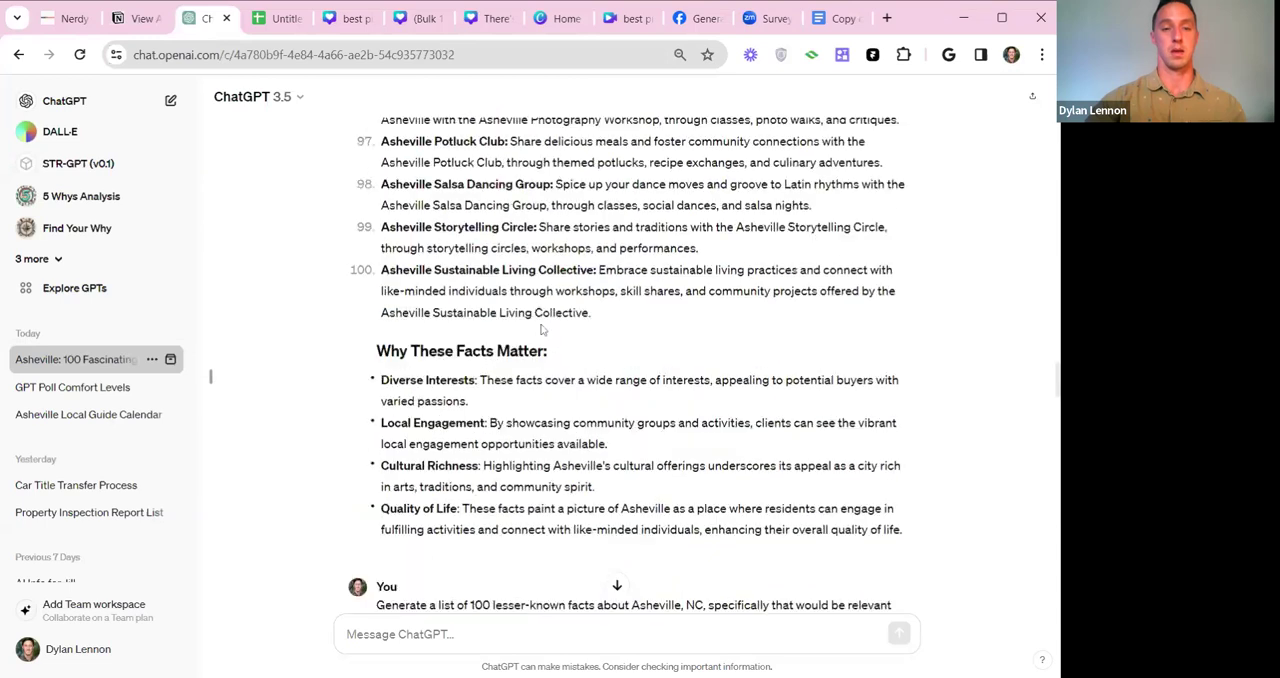
drag(607, 332, 622, 318)
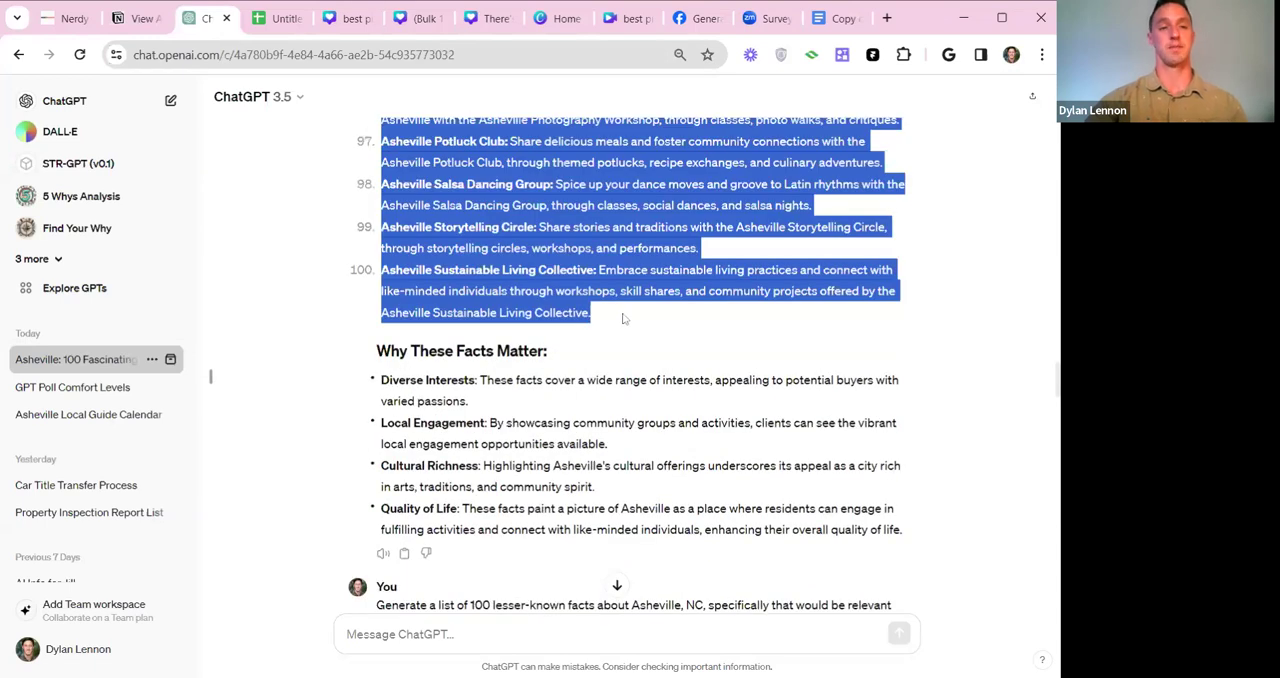
Switch to the blank Google Sheets spreadsheet, paste the copied facts starting in cell A1 and check the filled rows.
click(277, 24)
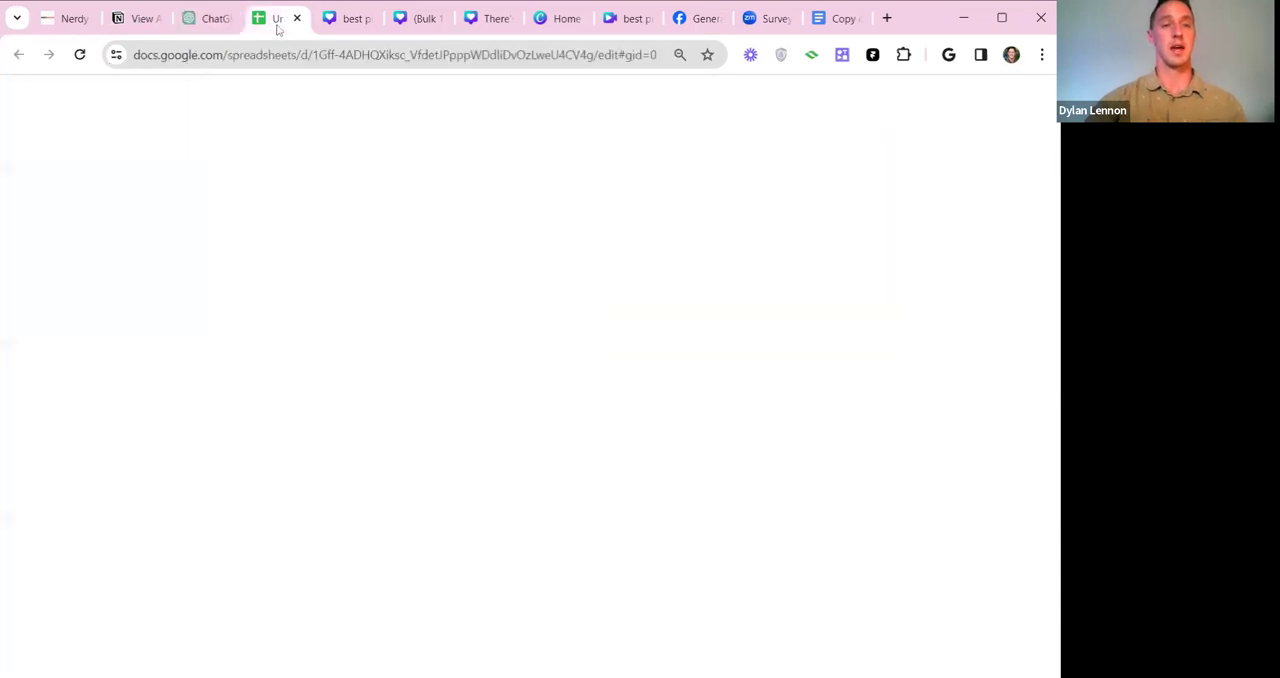
click(154, 300)
click(70, 210)
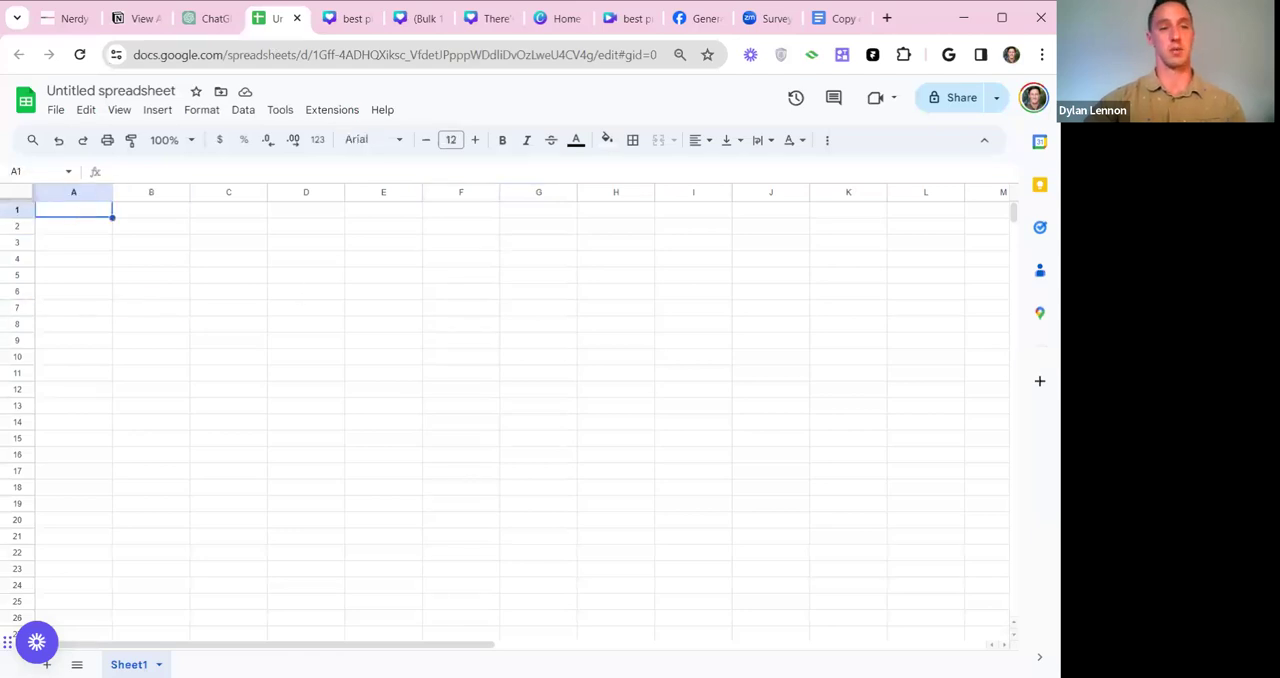
key(ctrl+v)
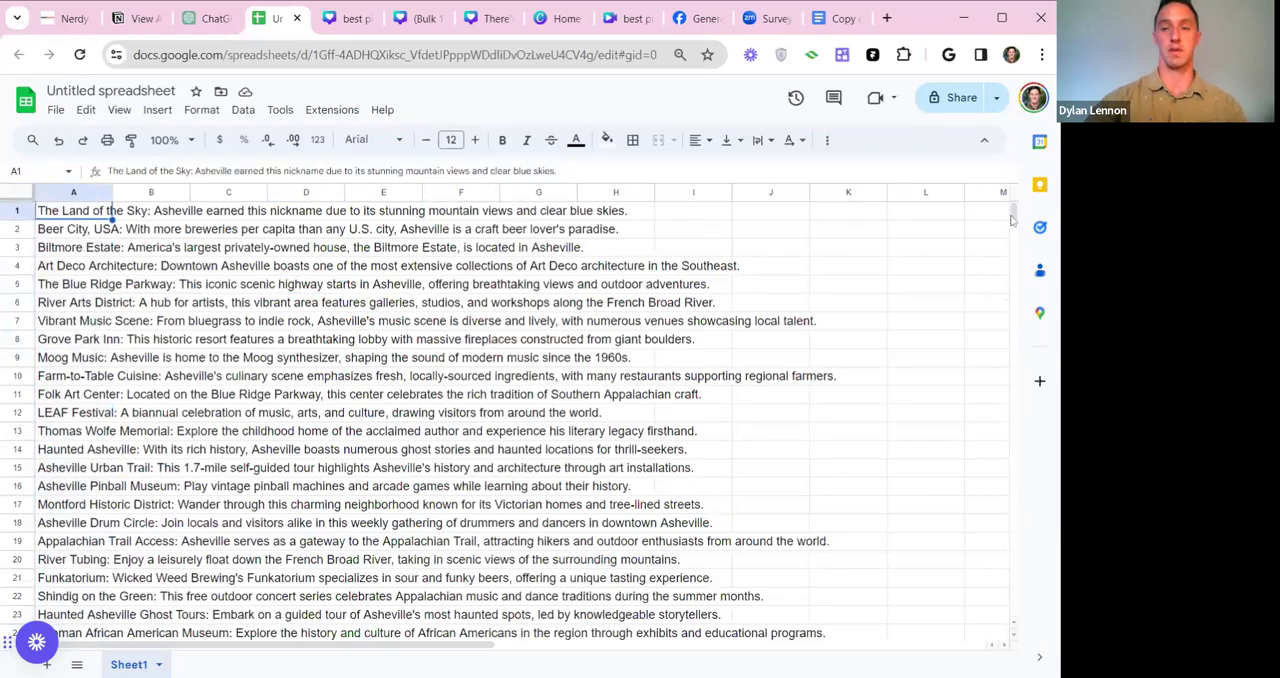
drag(1015, 222, 1015, 261)
drag(68, 385, 92, 134)
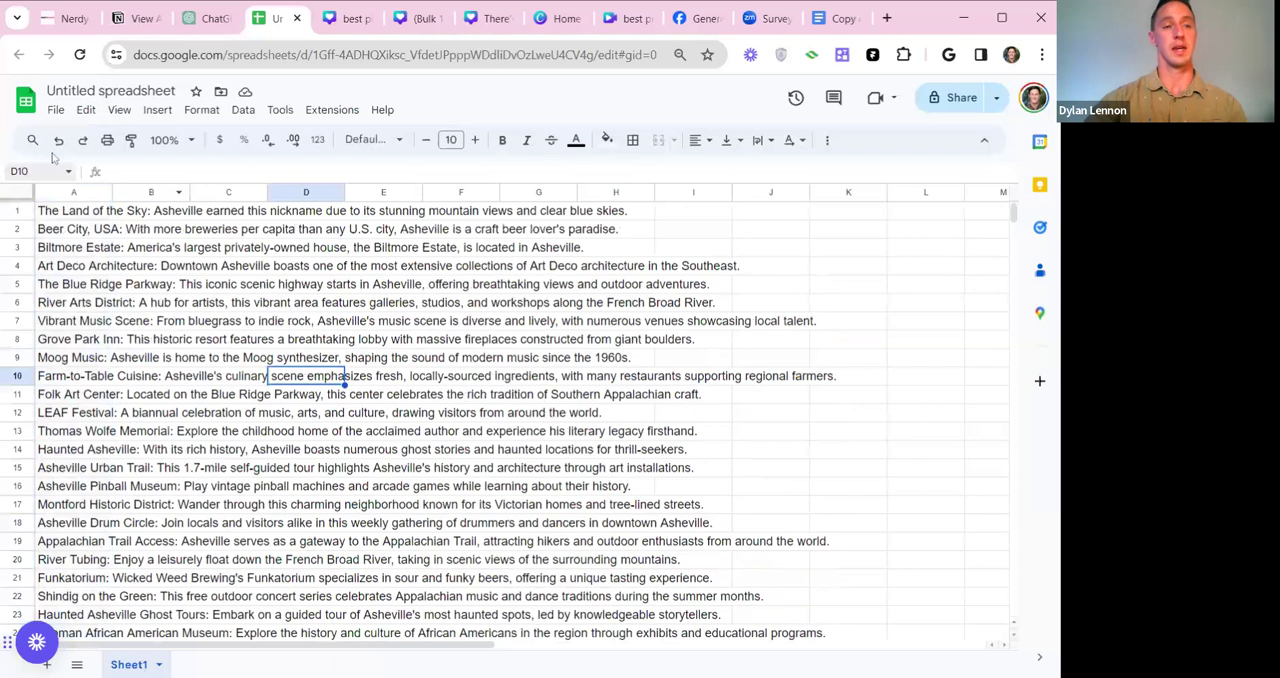
Rename the untitled spreadsheet as "instagram posts".
click(178, 91)
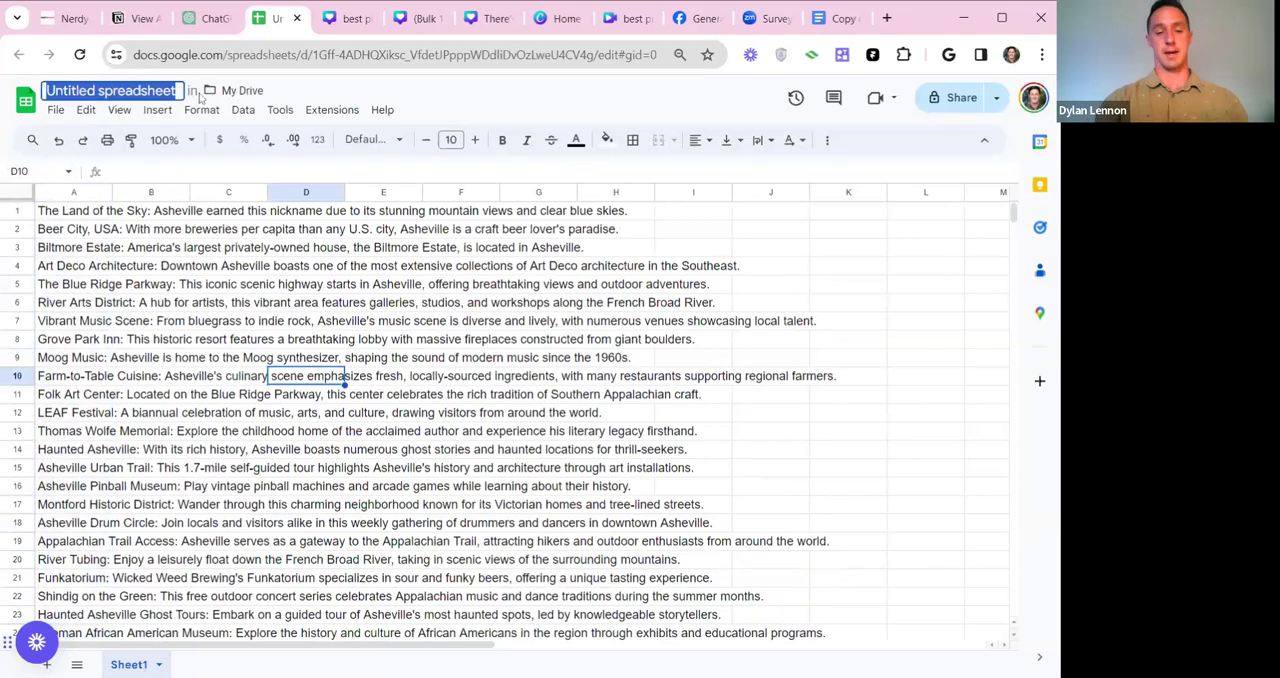
text(instagram posts)
click(233, 287)
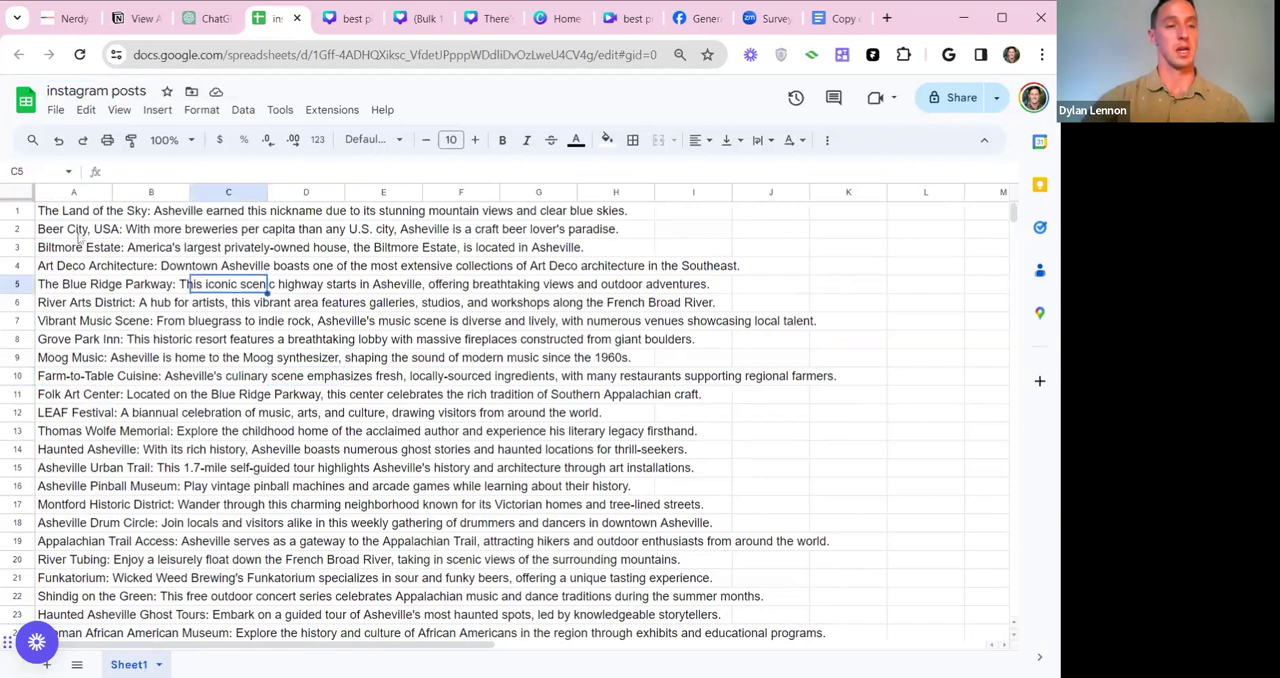
Select the whole sheet and download the spreadsheet as Comma Separated Values (.csv).
key(ctrl+a)
click(56, 110)
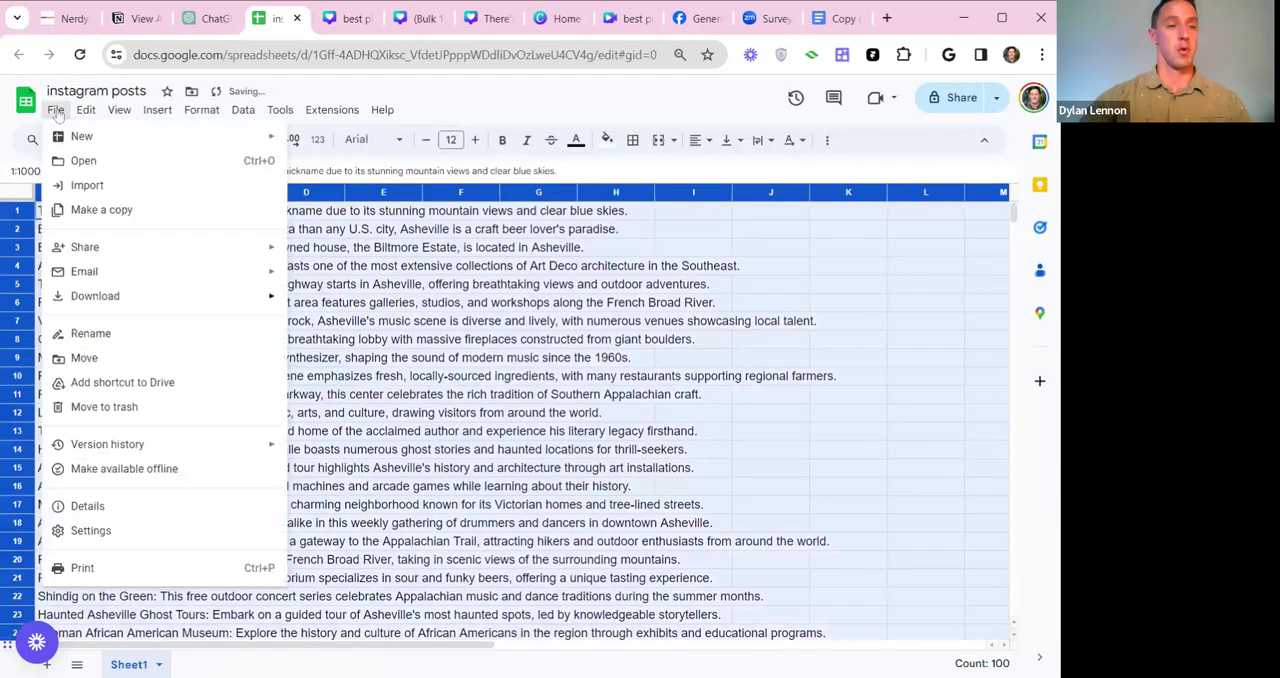
mouse_move(199, 300)
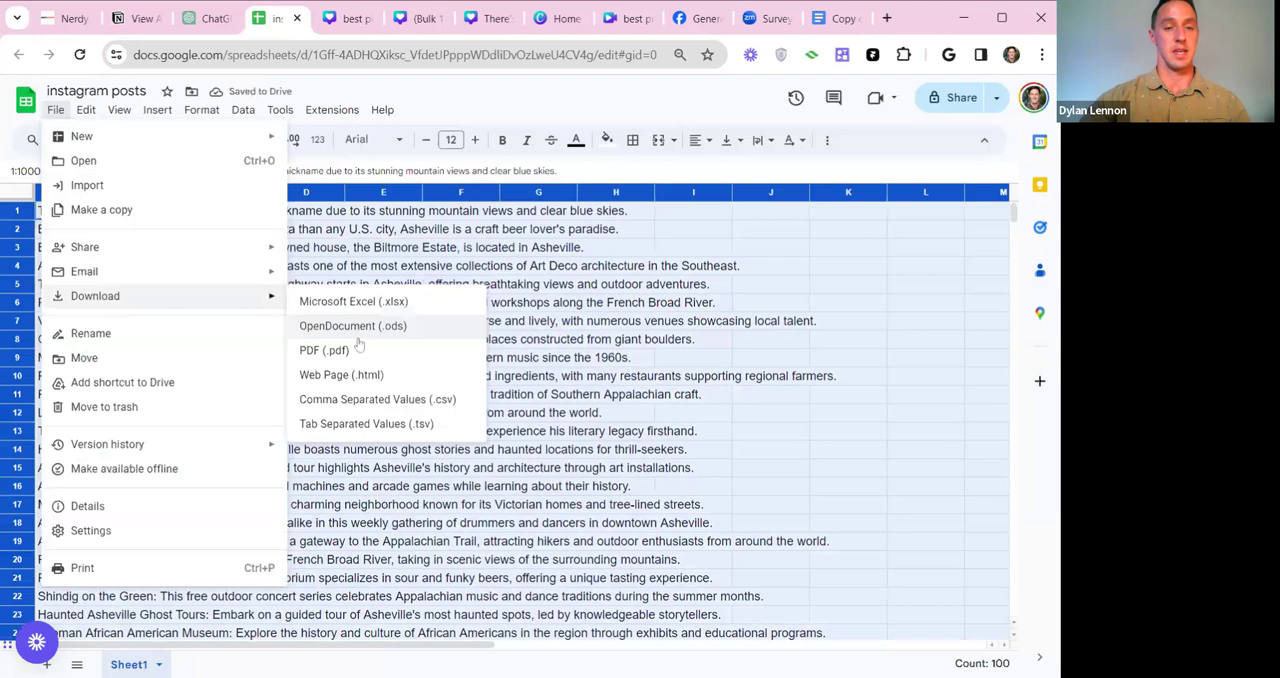
click(377, 399)
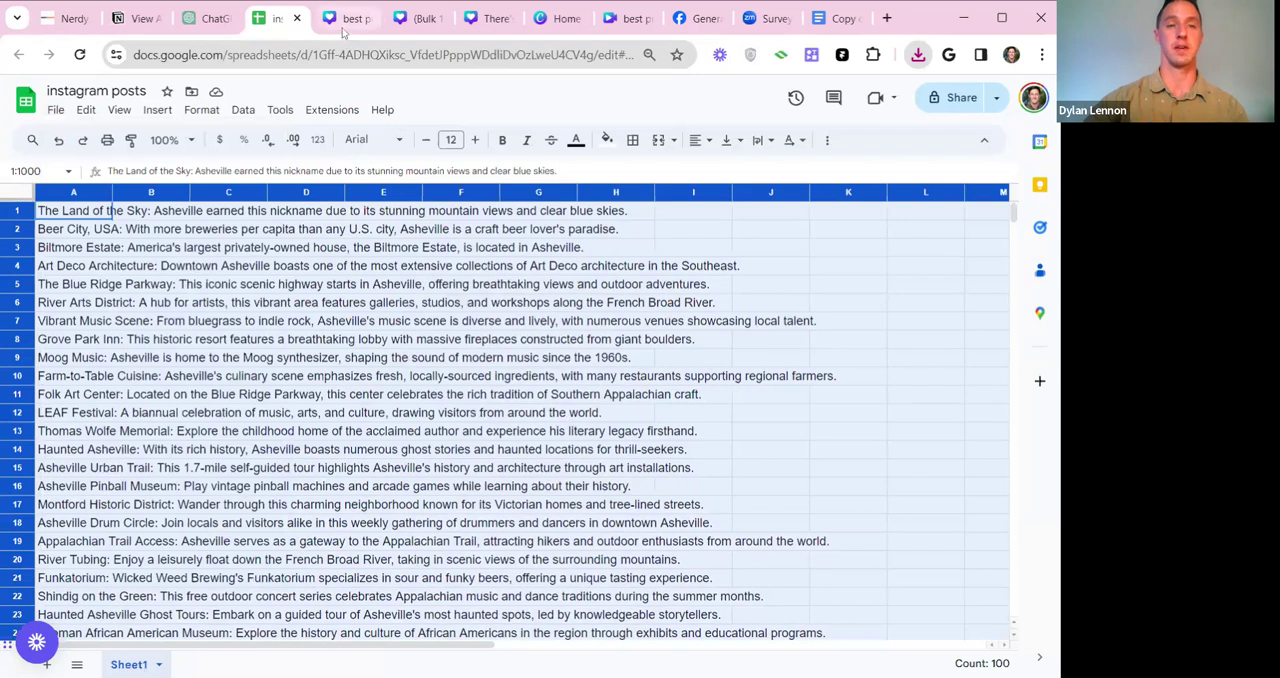
Switch to Canva, examine the pages of the (Bulk 1) Asheville facts design, and open the "best pizza in asheville" Instagram post.
click(416, 29)
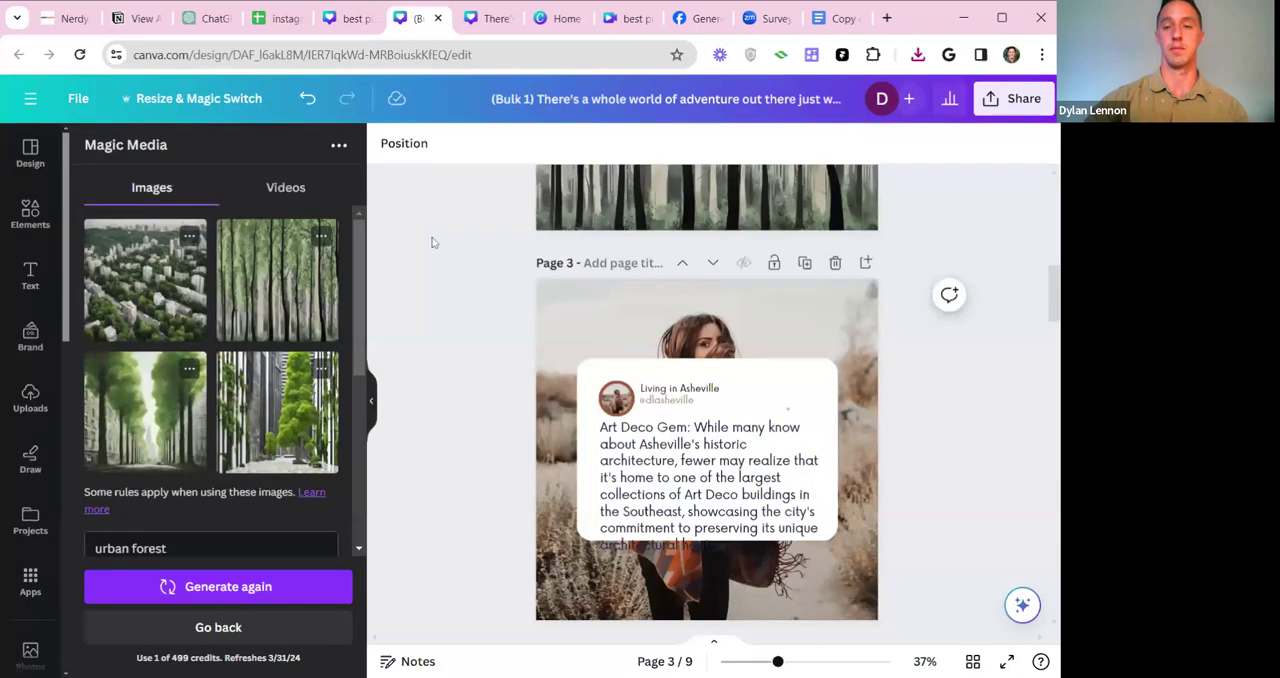
scroll(1058, 300, up, 3)
scroll(707, 400, up, 1)
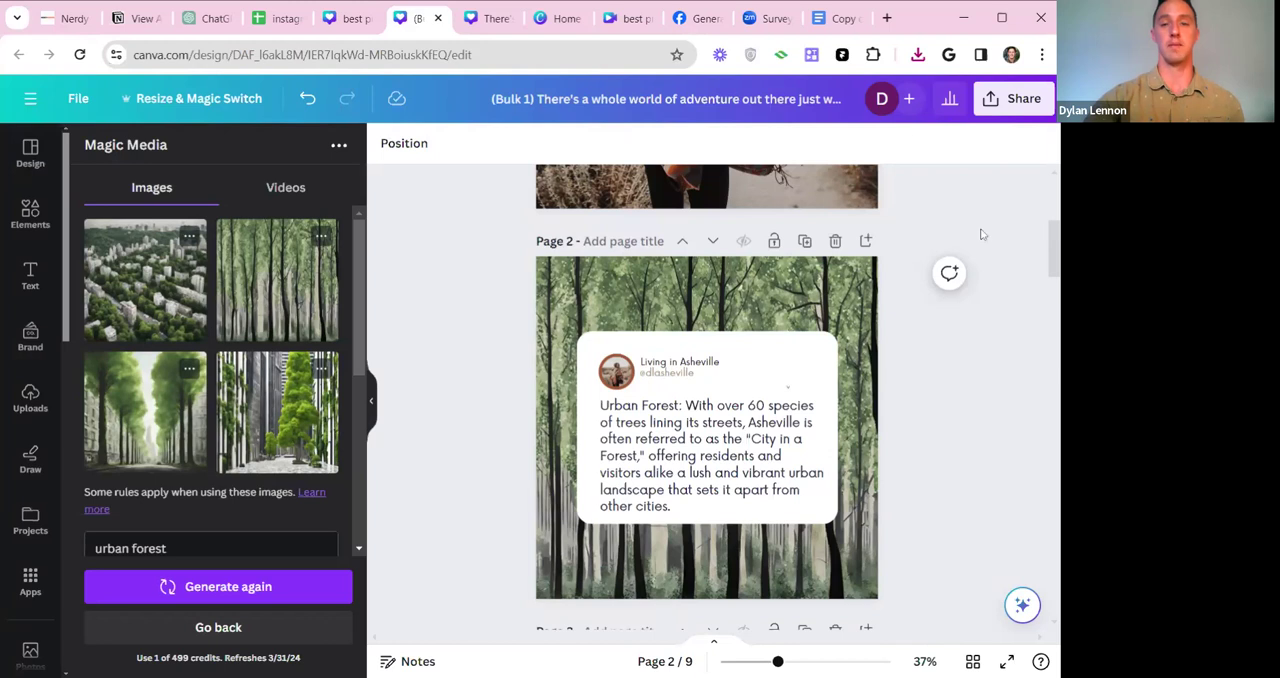
scroll(980, 234, up, 3)
click(362, 22)
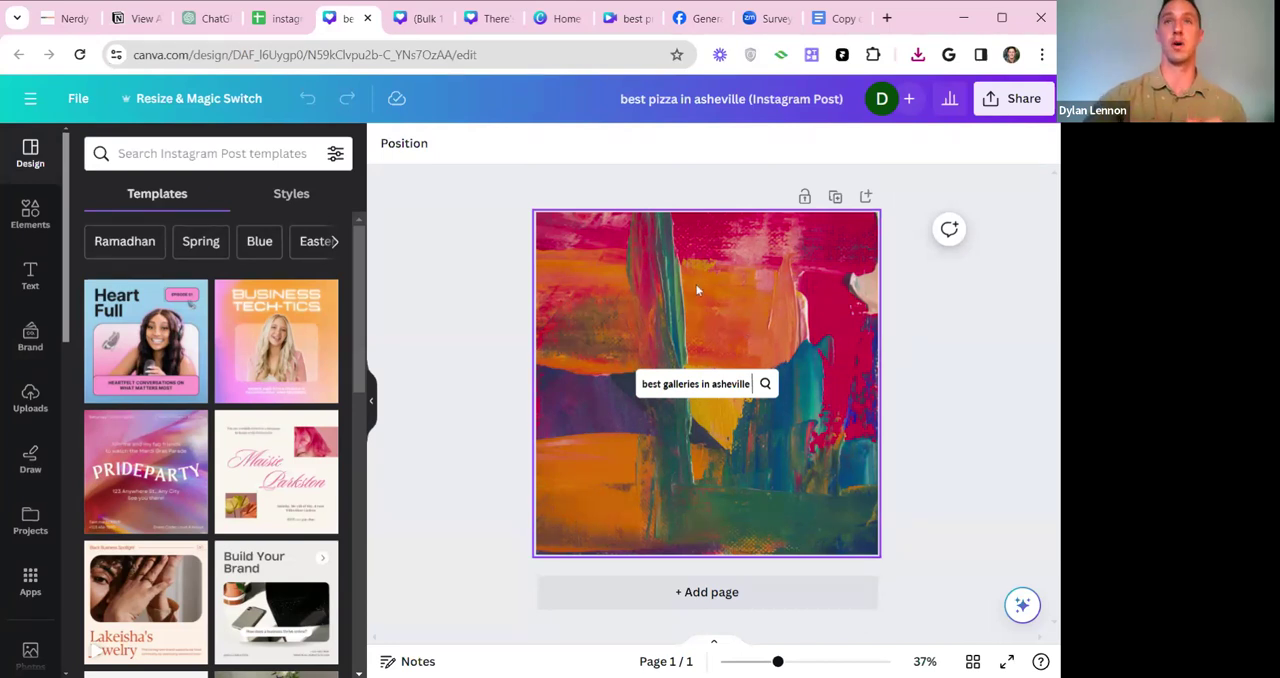
Glance over the open Canva designs, go to the Canva home page and create a blank square Instagram post.
click(420, 27)
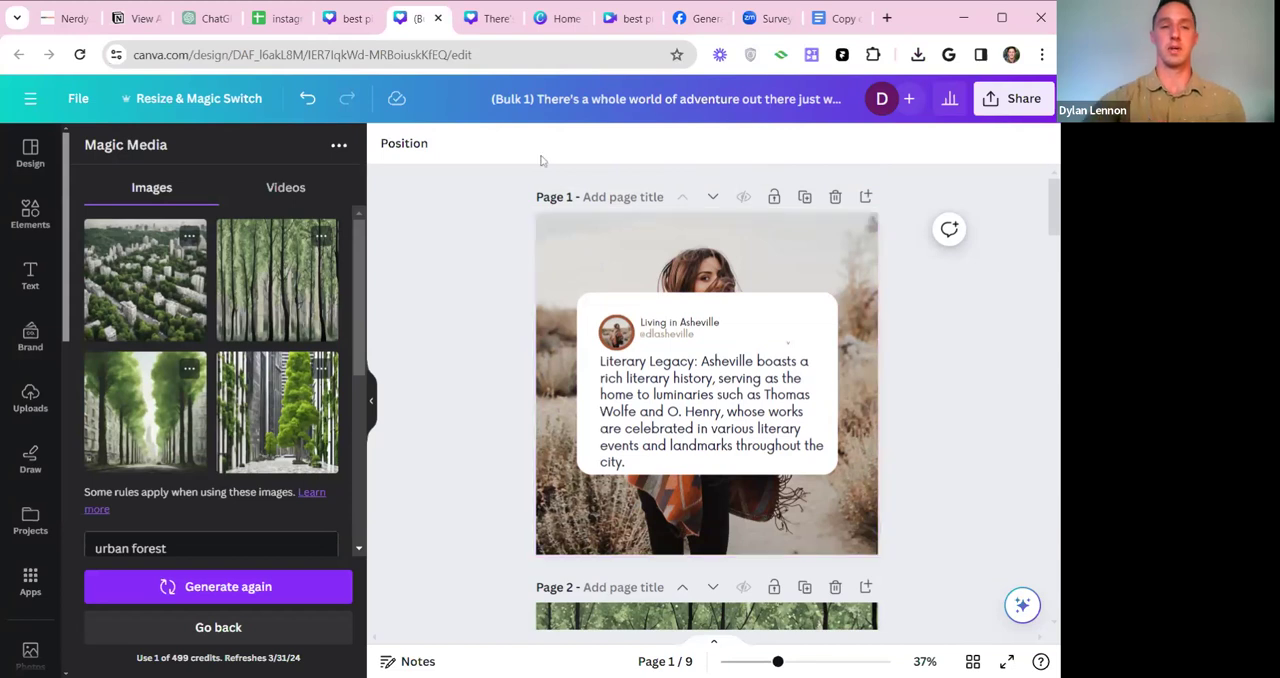
click(490, 18)
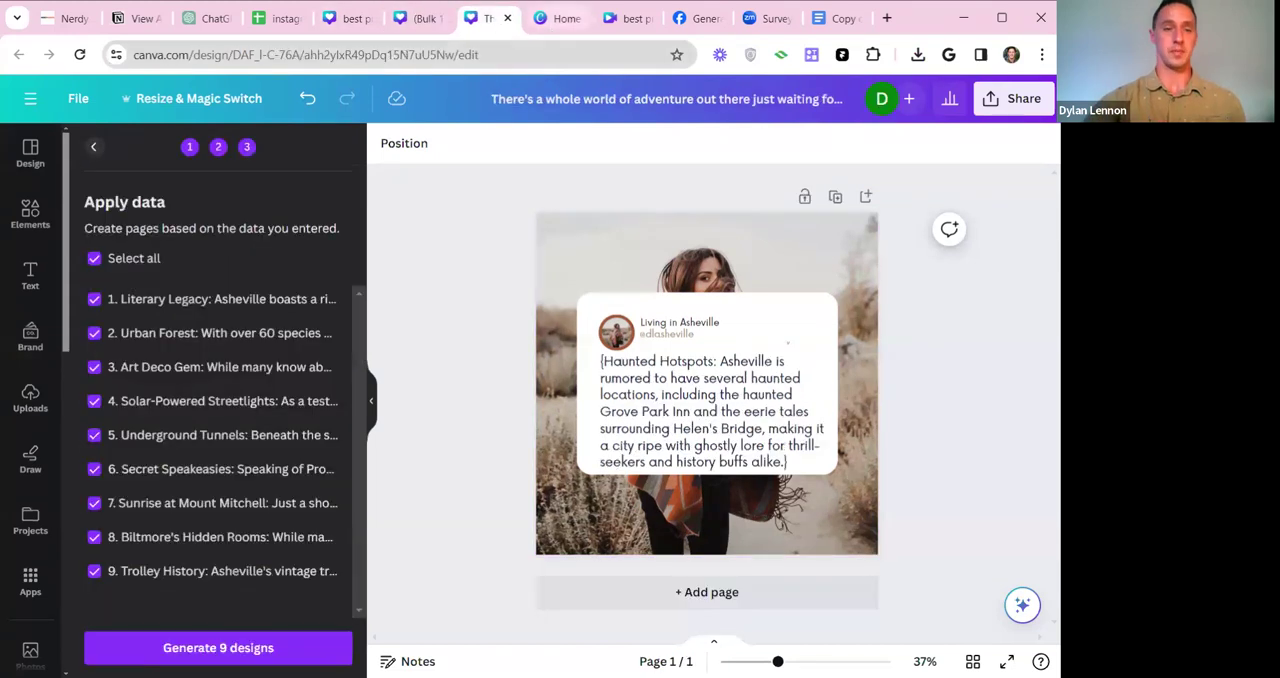
click(560, 18)
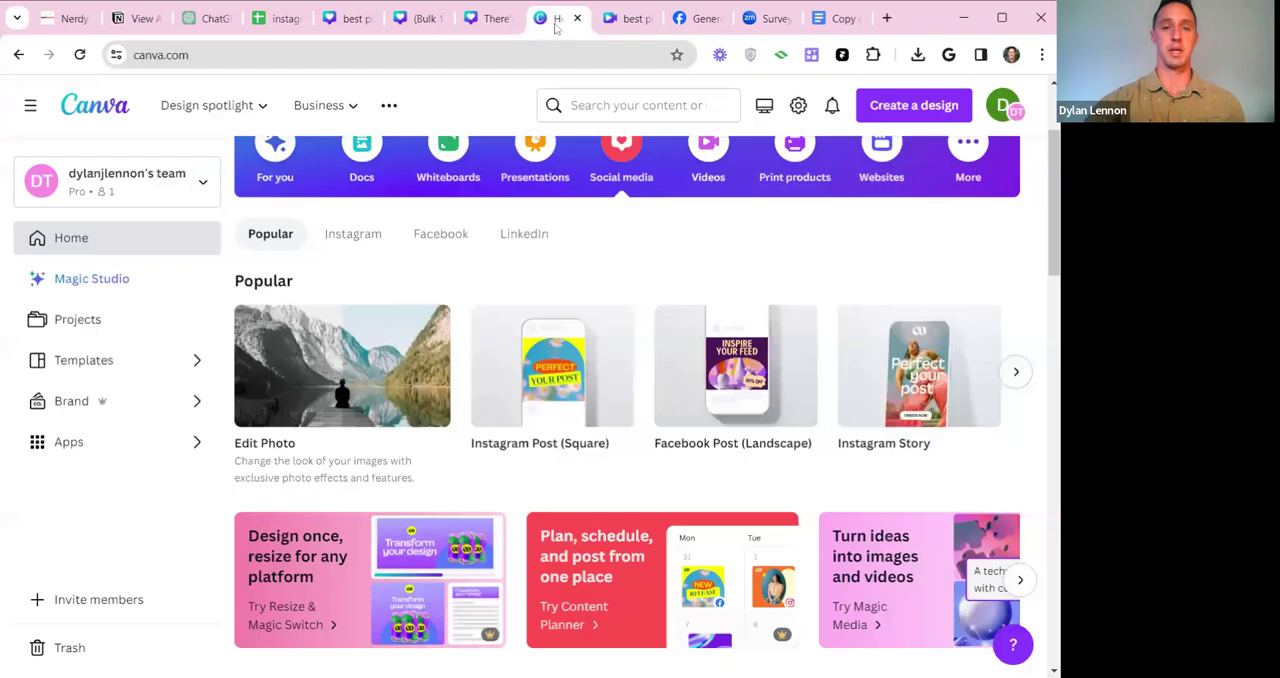
scroll(578, 255, up, 2)
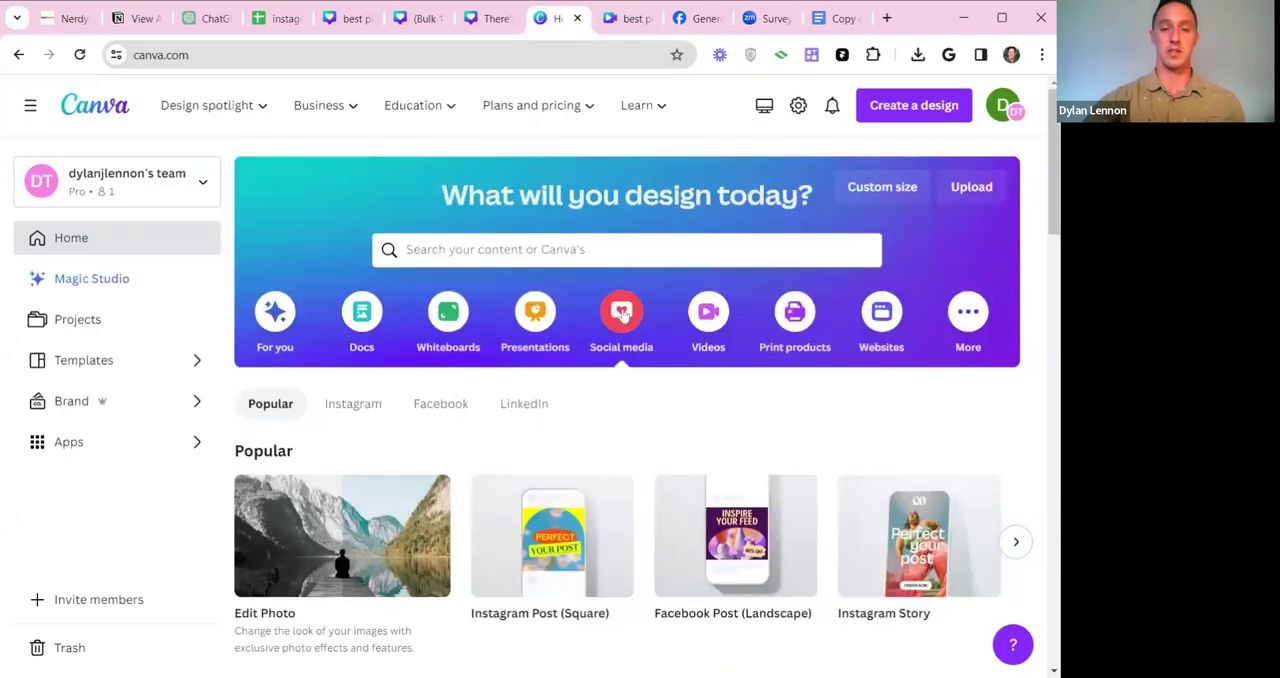
mouse_move(549, 541)
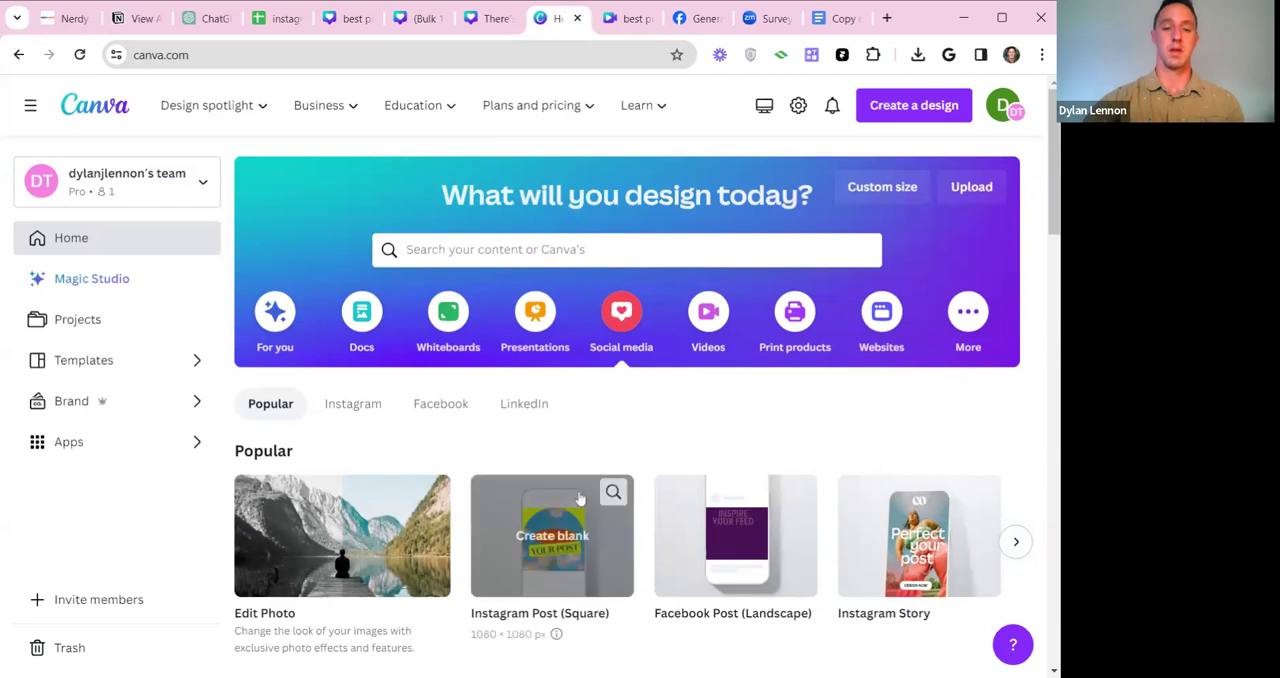
click(549, 540)
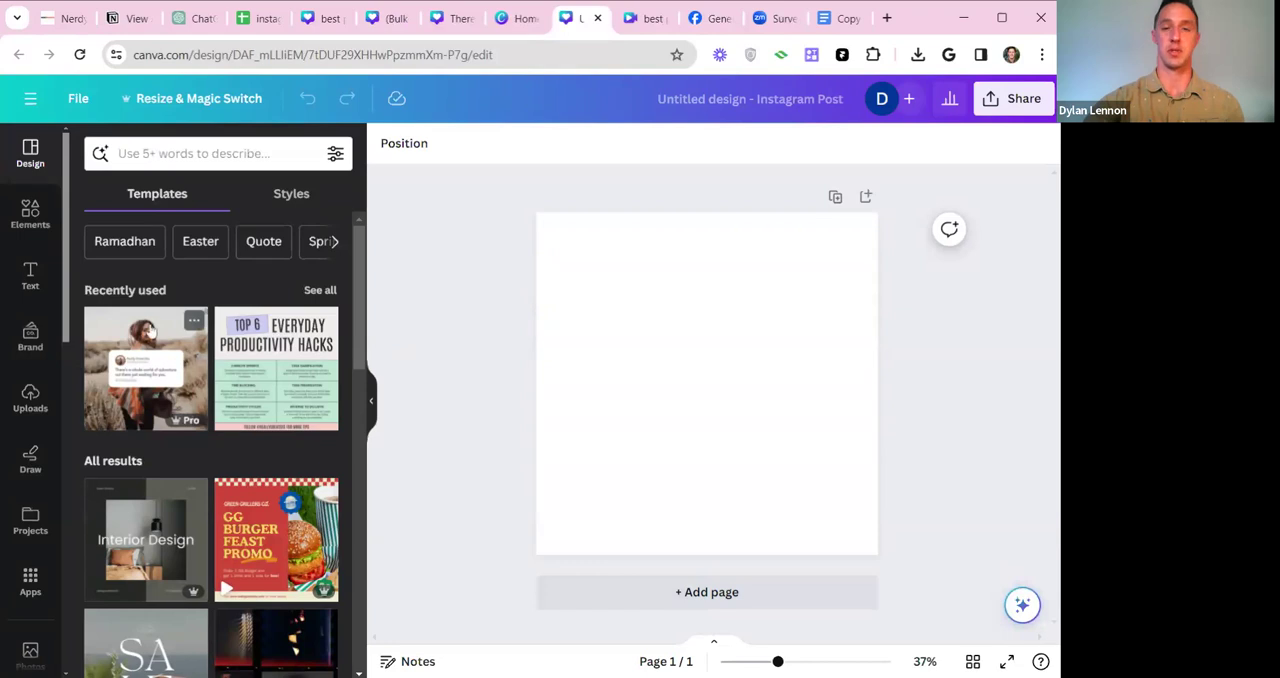
Enter "quotes" in the template search, dismiss it, and apply the recently used "Instagram Quote - Twitter Style" template to the blank post.
click(175, 150)
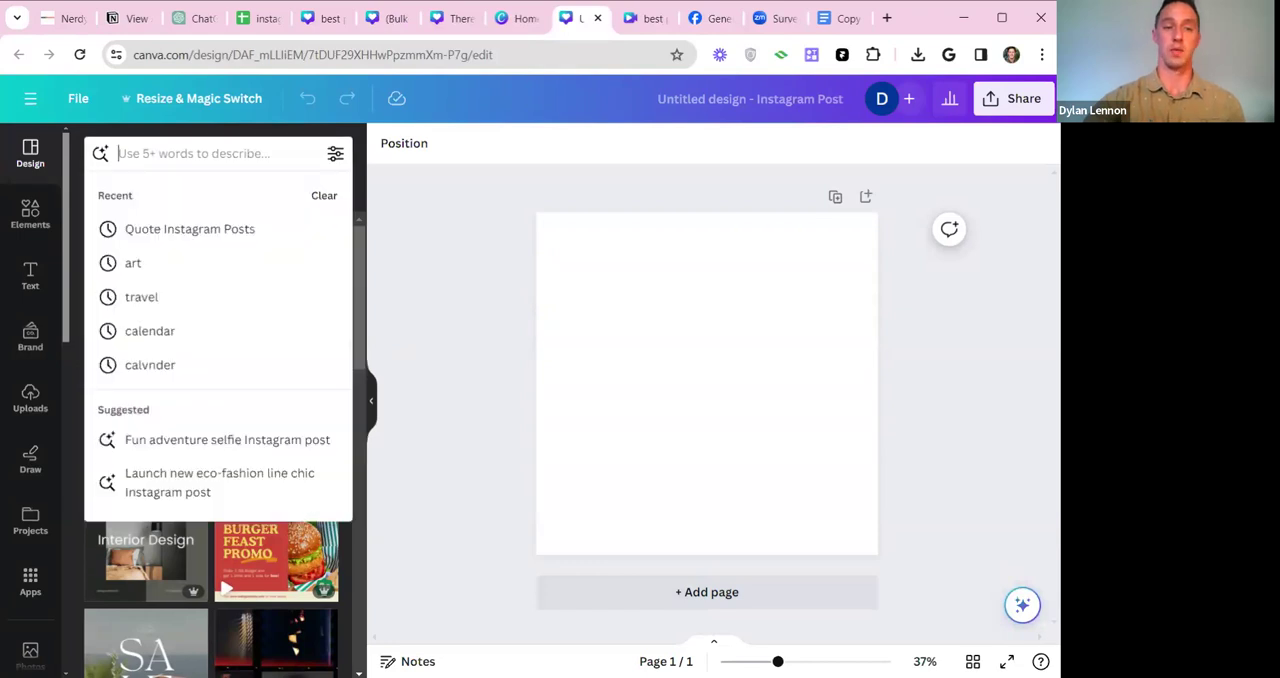
text(quotes)
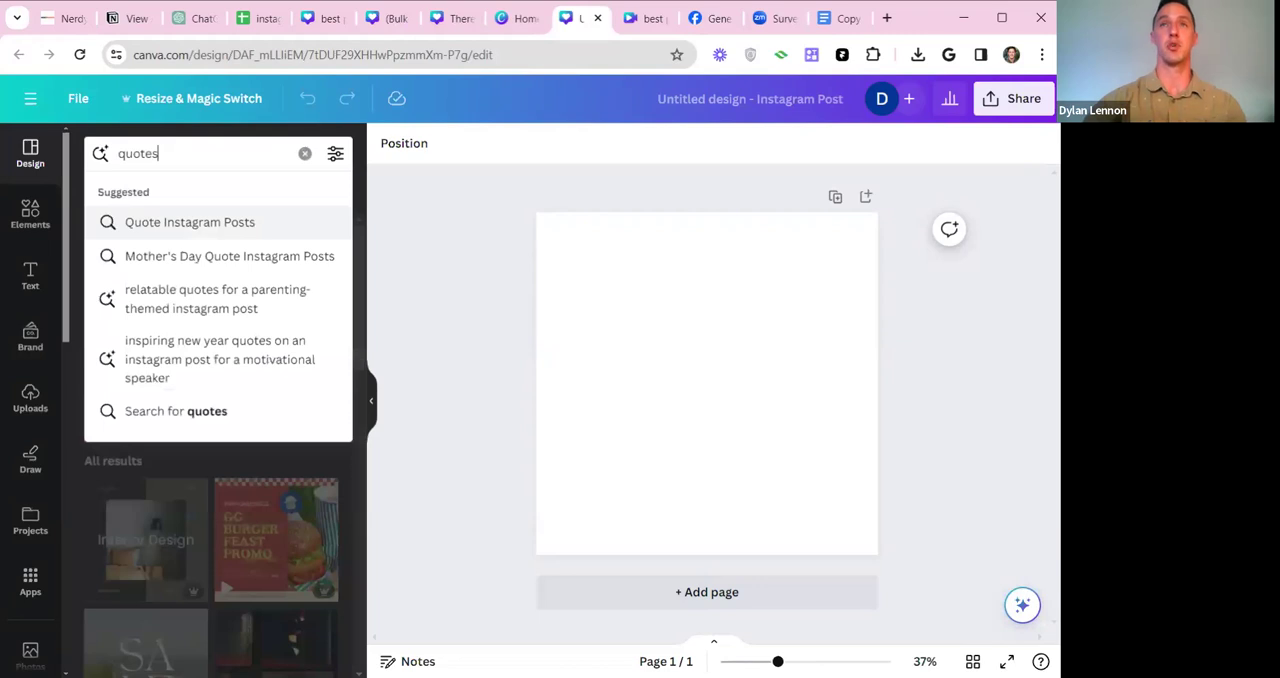
click(477, 208)
click(145, 340)
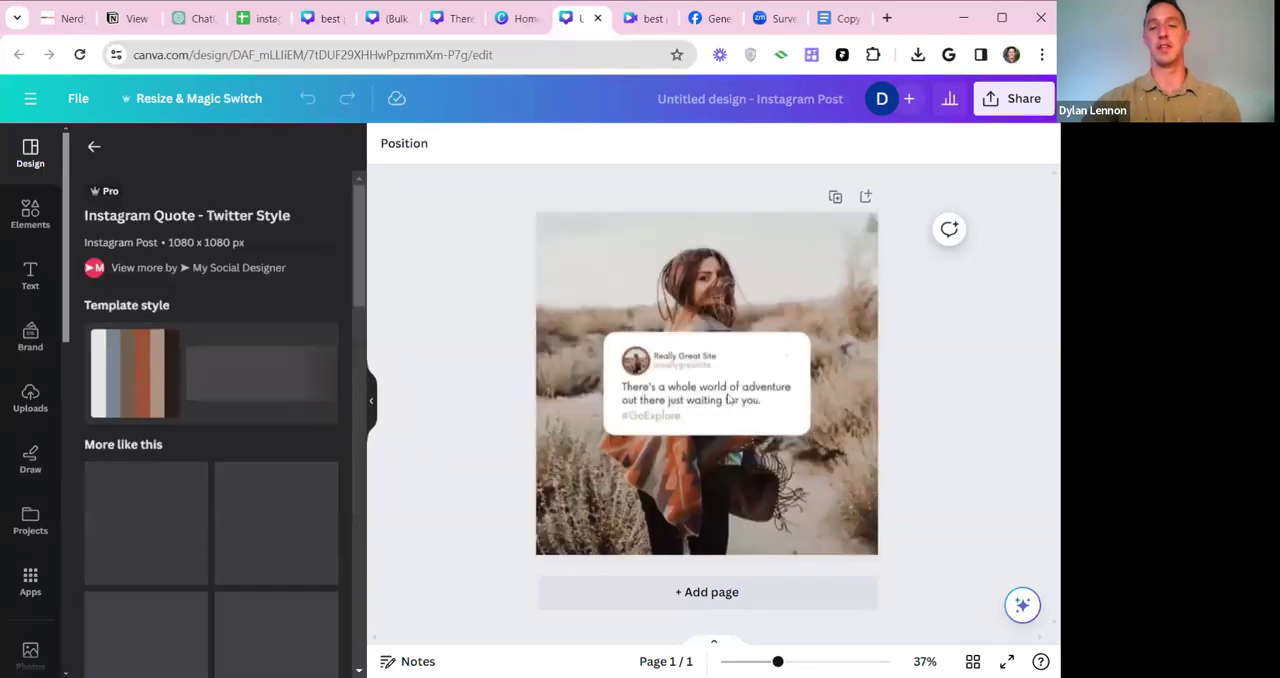
Enlarge the white quote card on all sides and centre it on the post to make room for longer text.
click(728, 400)
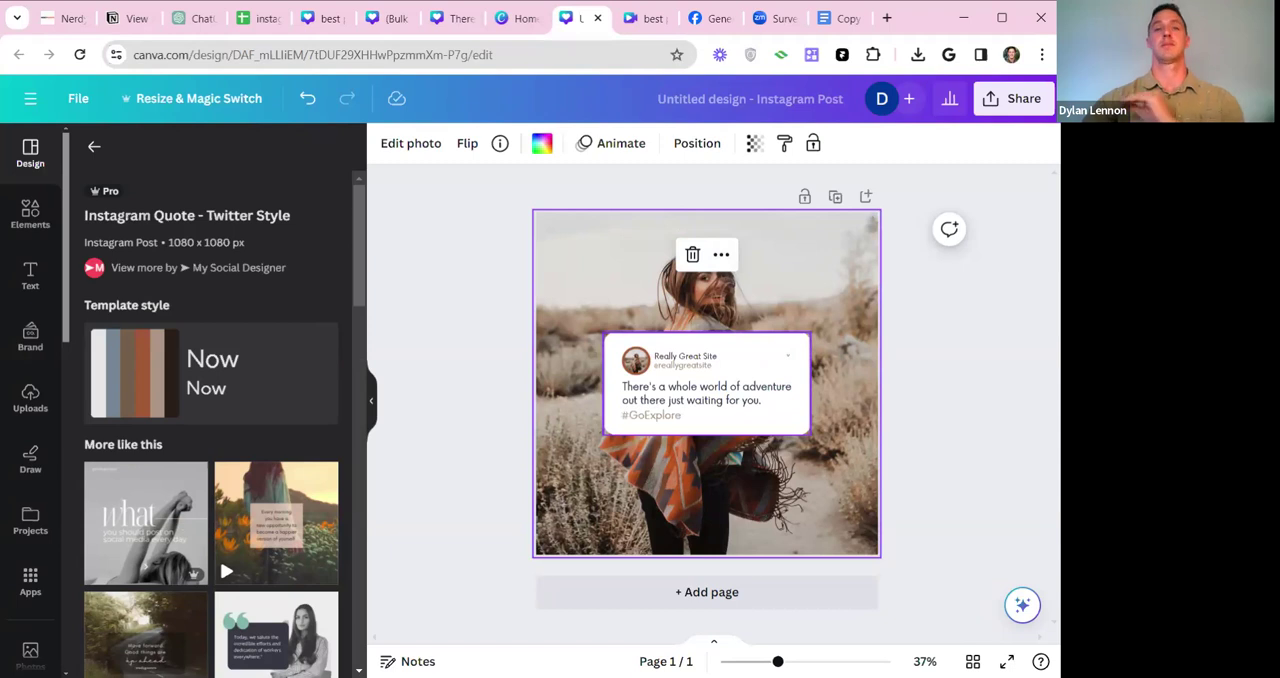
click(786, 349)
drag(780, 342, 769, 304)
drag(799, 398, 836, 413)
drag(714, 408, 714, 467)
drag(777, 347, 766, 340)
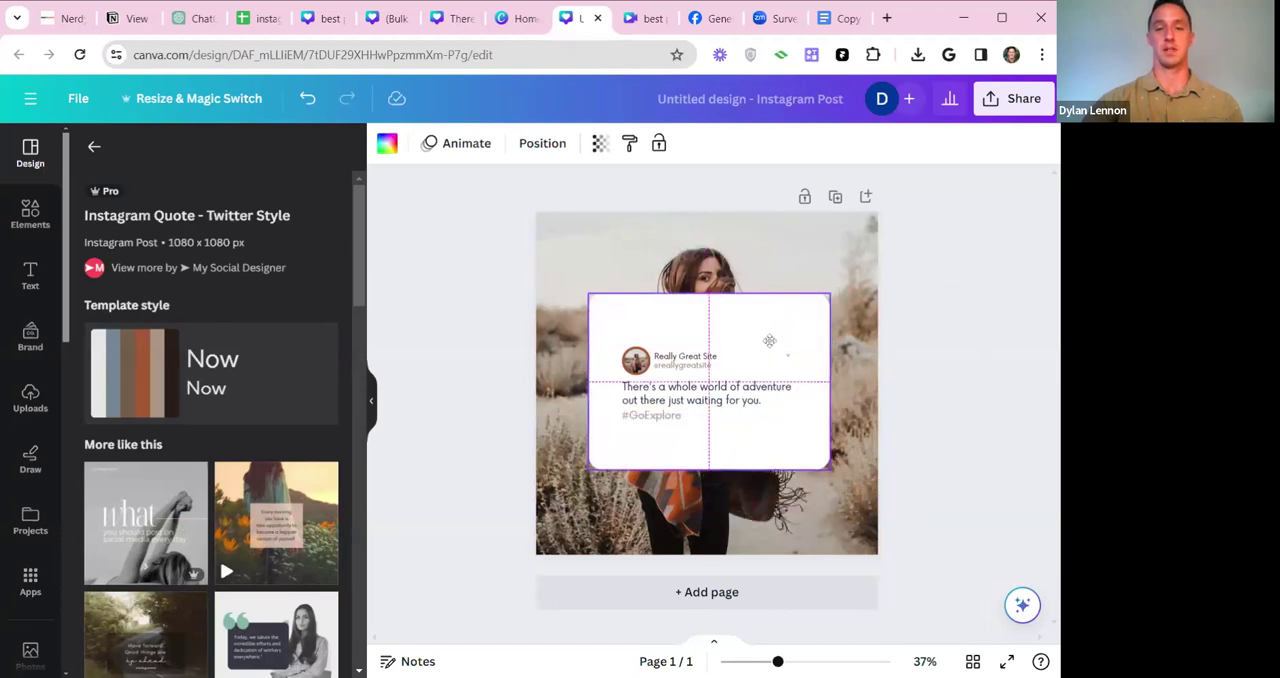
click(964, 341)
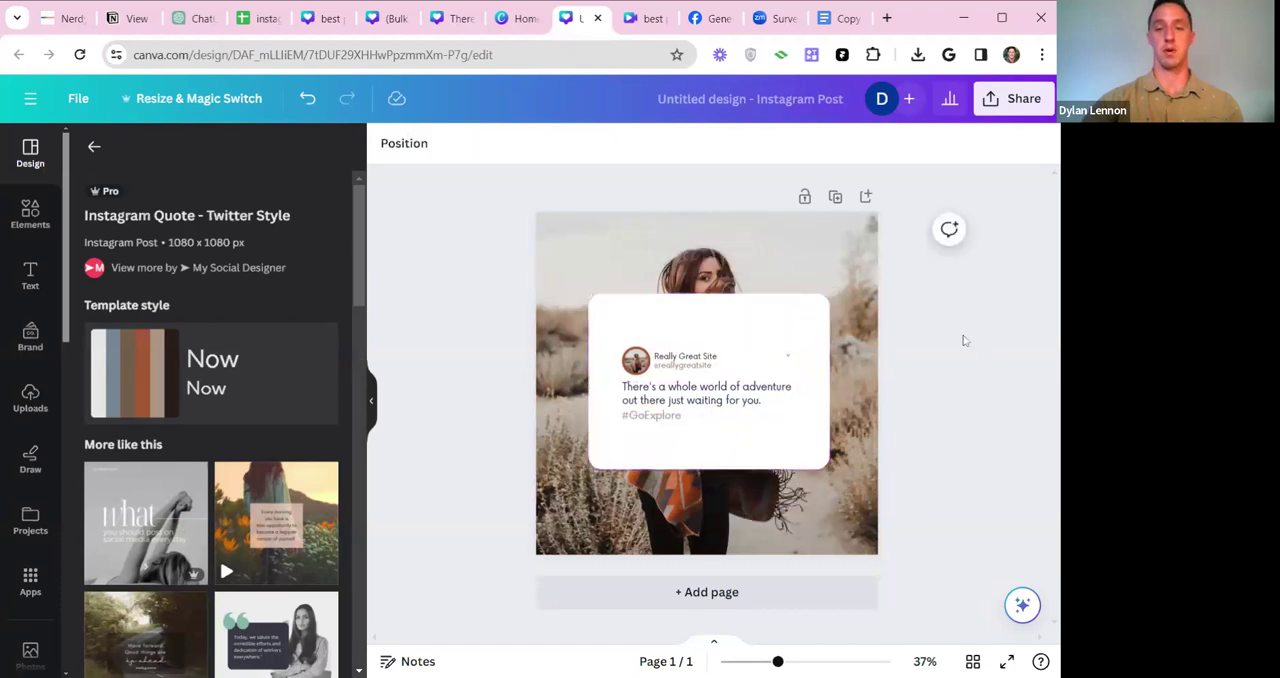
Move the profile picture with its name and handle up to the card's upper-left corner and enlarge them together.
click(688, 364)
shift+click(686, 364)
shift+click(691, 365)
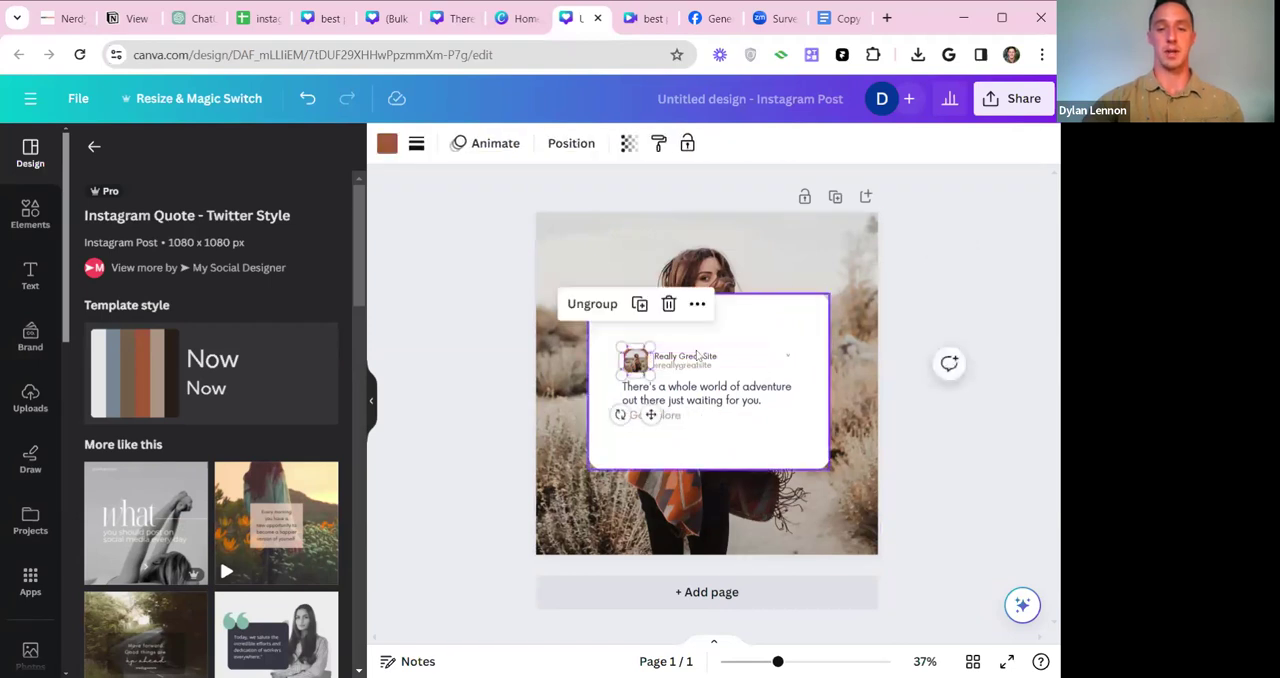
click(697, 364)
click(635, 364)
shift+click(678, 362)
shift+click(705, 397)
shift+click(718, 402)
drag(638, 363, 627, 325)
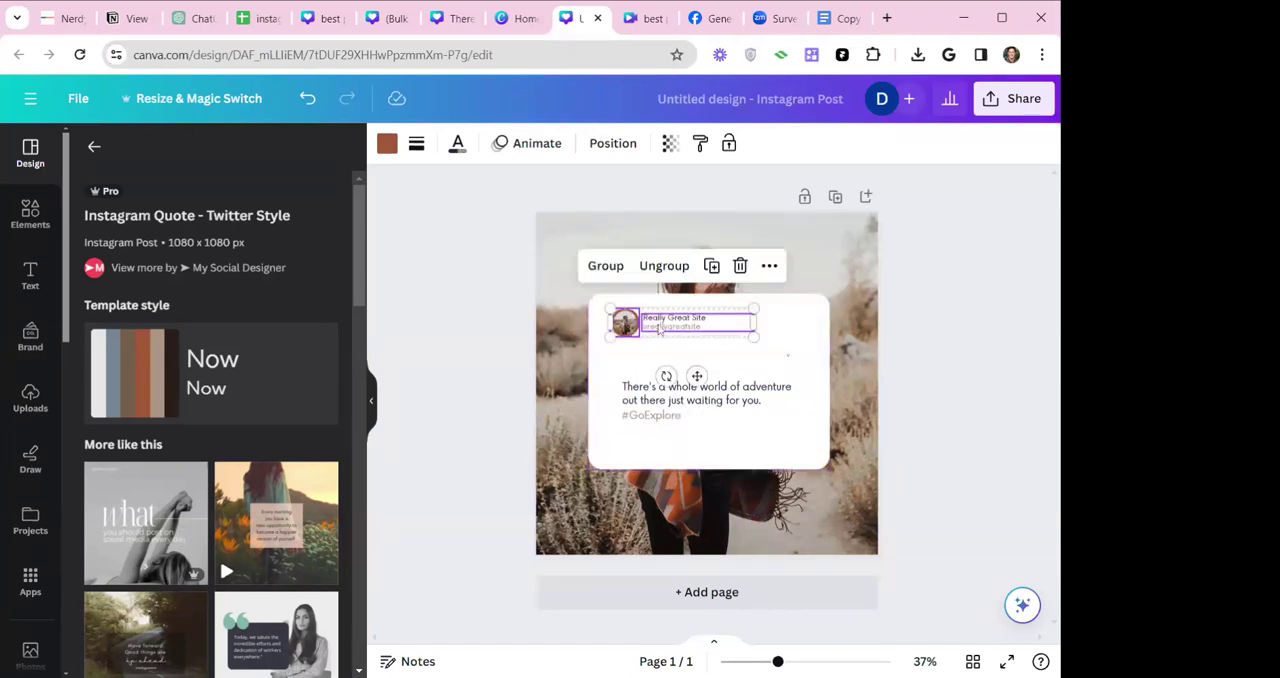
drag(756, 338, 813, 360)
Delete the #GoExplore hashtag, then move the quote text up beneath the profile picture and widen its text box.
click(654, 420)
key(Delete)
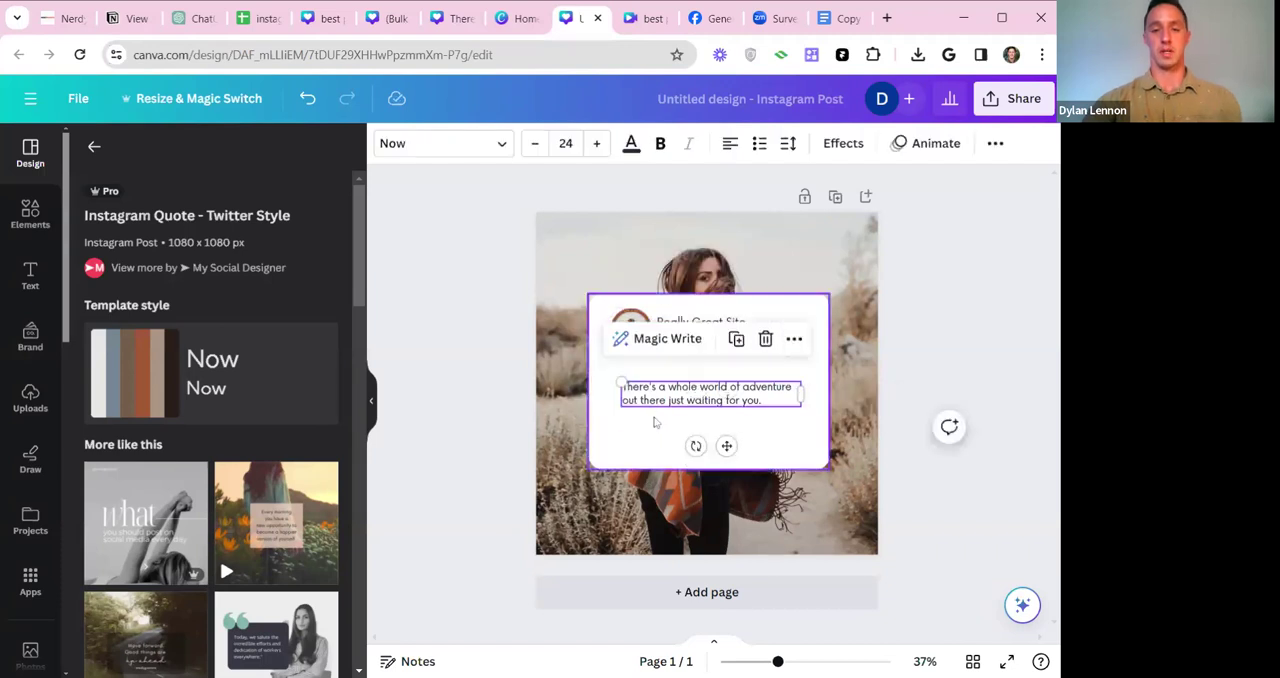
click(691, 400)
drag(693, 400, 703, 367)
click(948, 399)
click(920, 338)
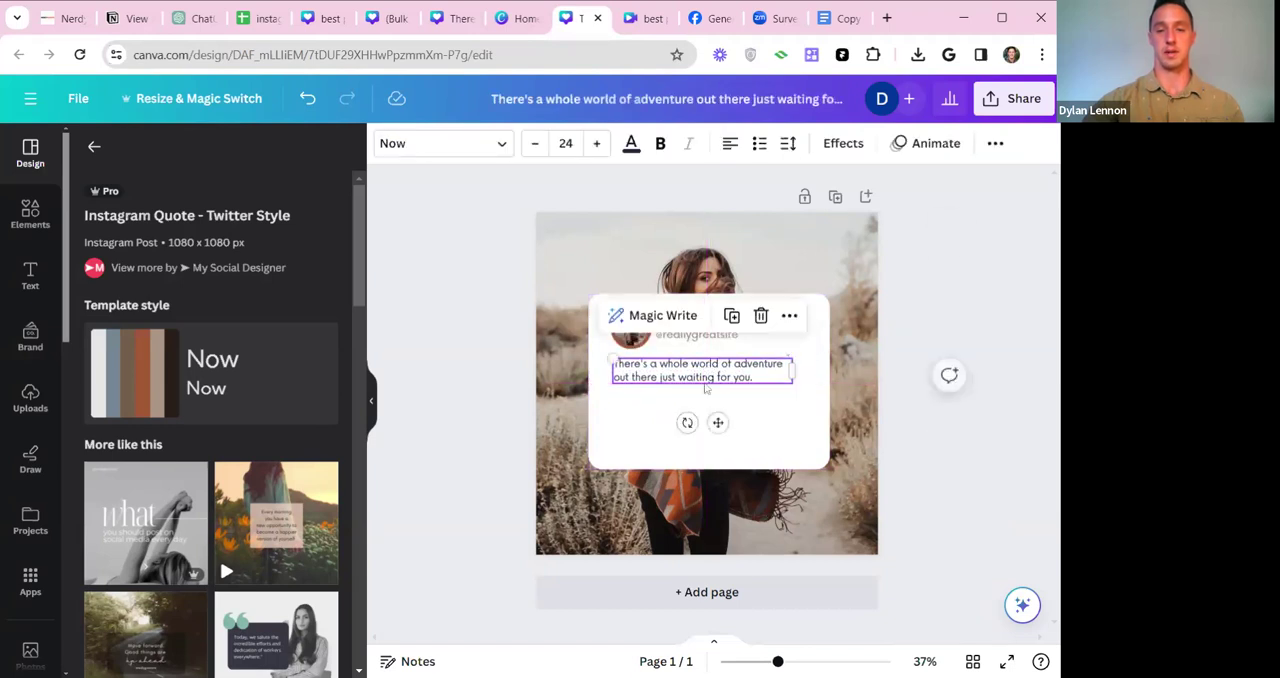
drag(794, 372, 812, 372)
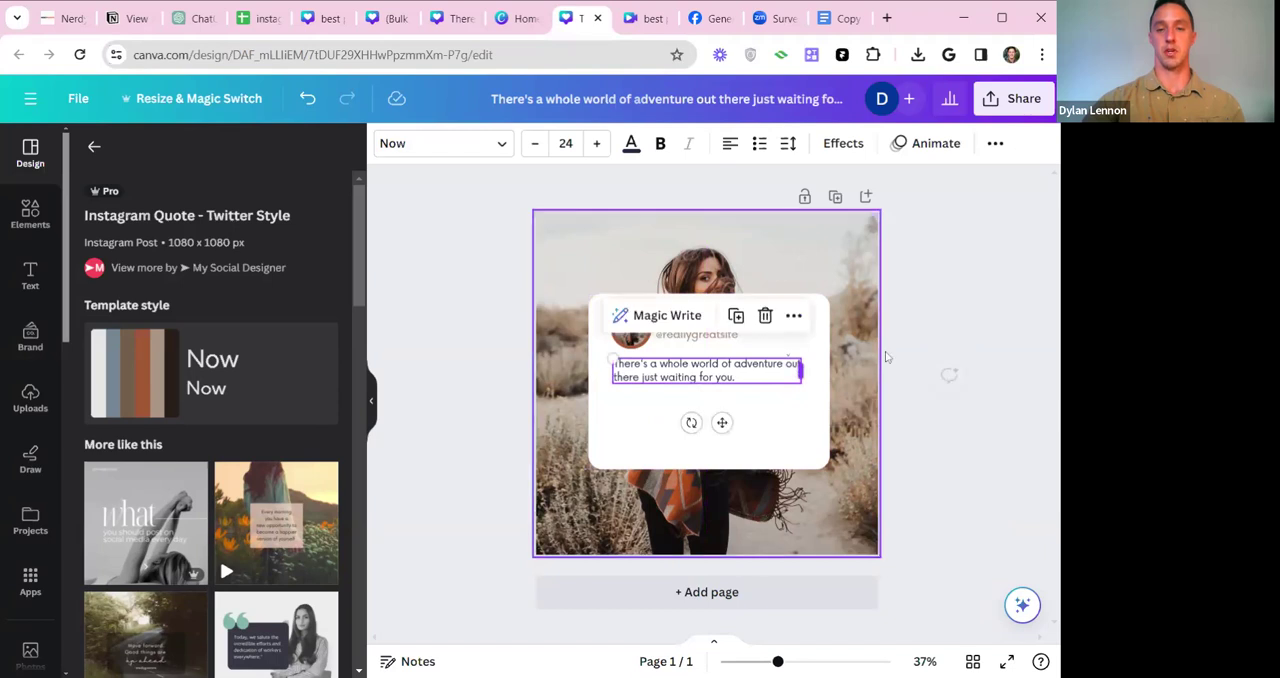
click(966, 258)
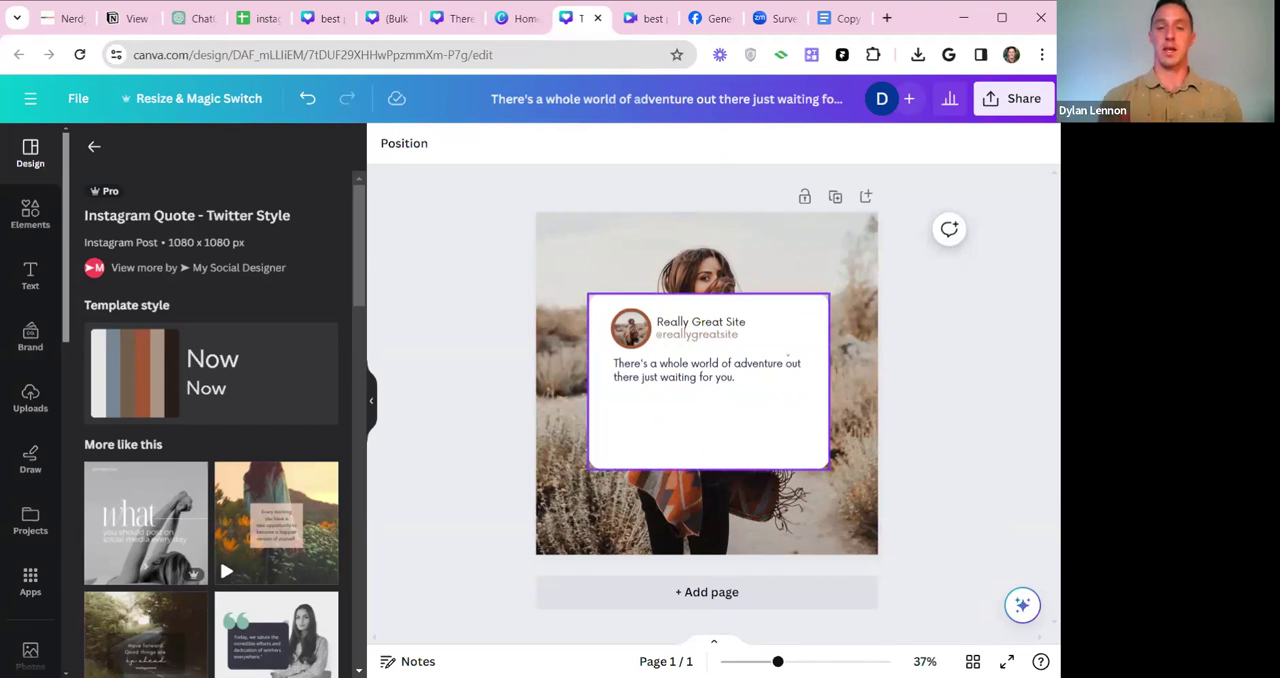
double_click(702, 323)
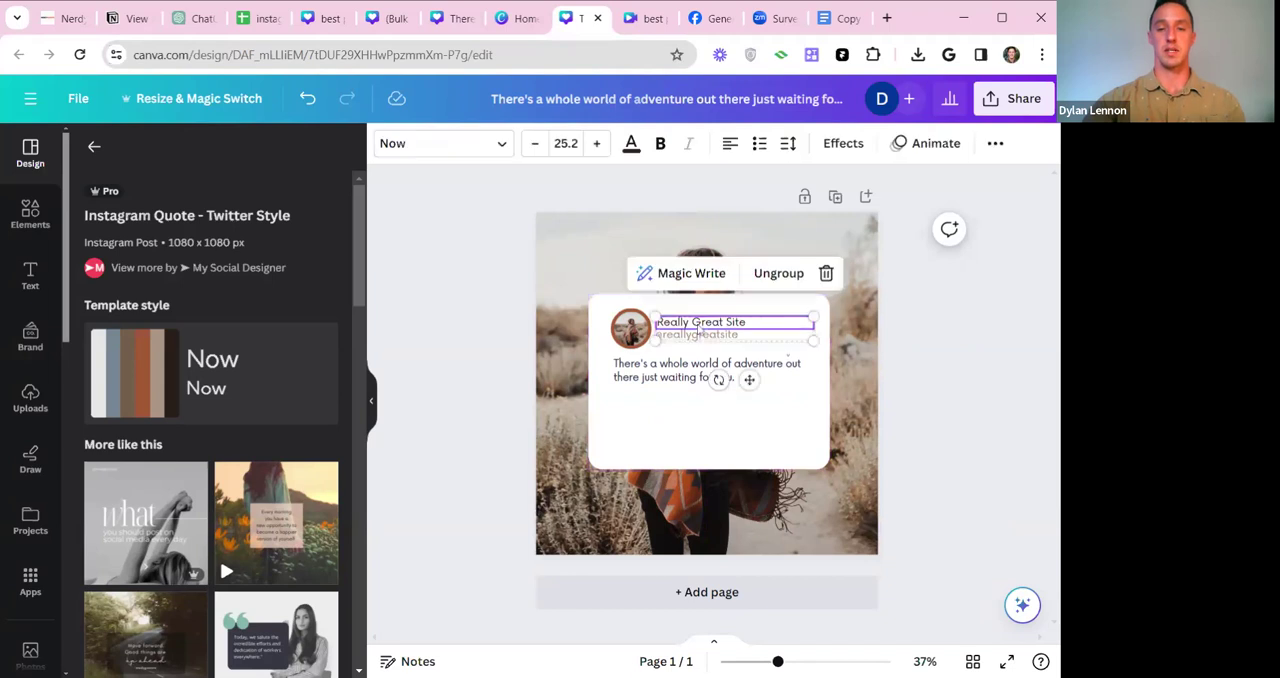
text(A)
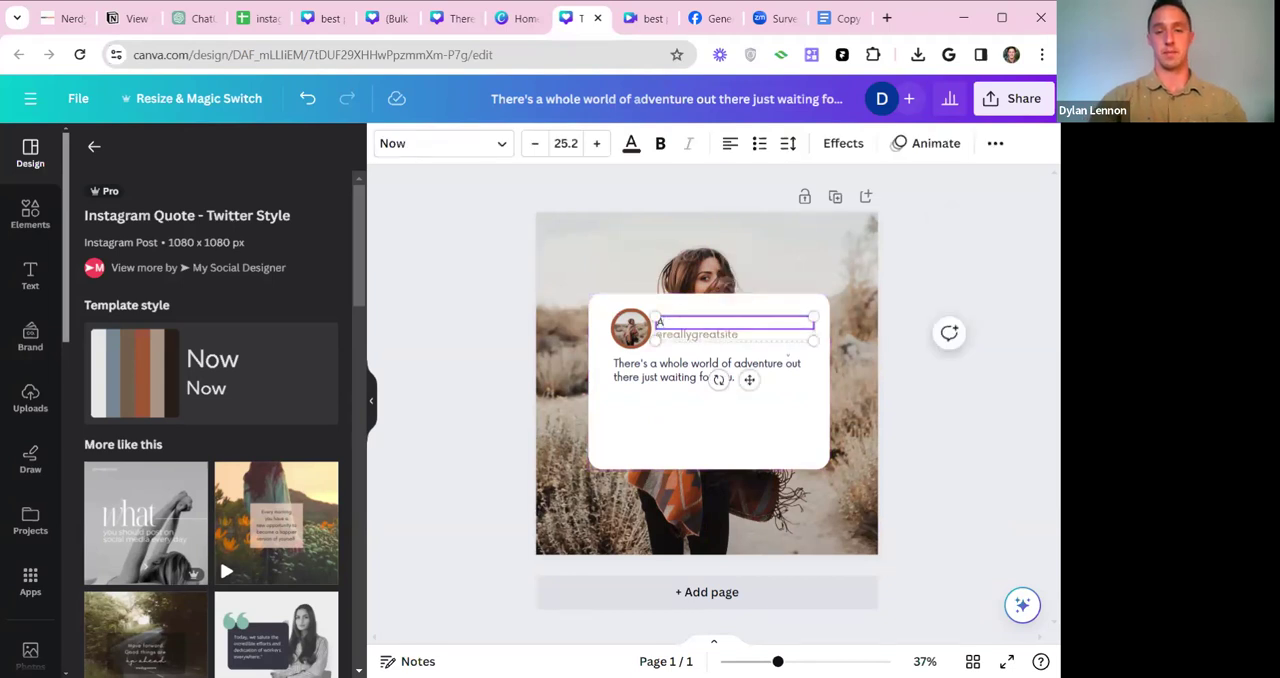
text(iving in Asheville)
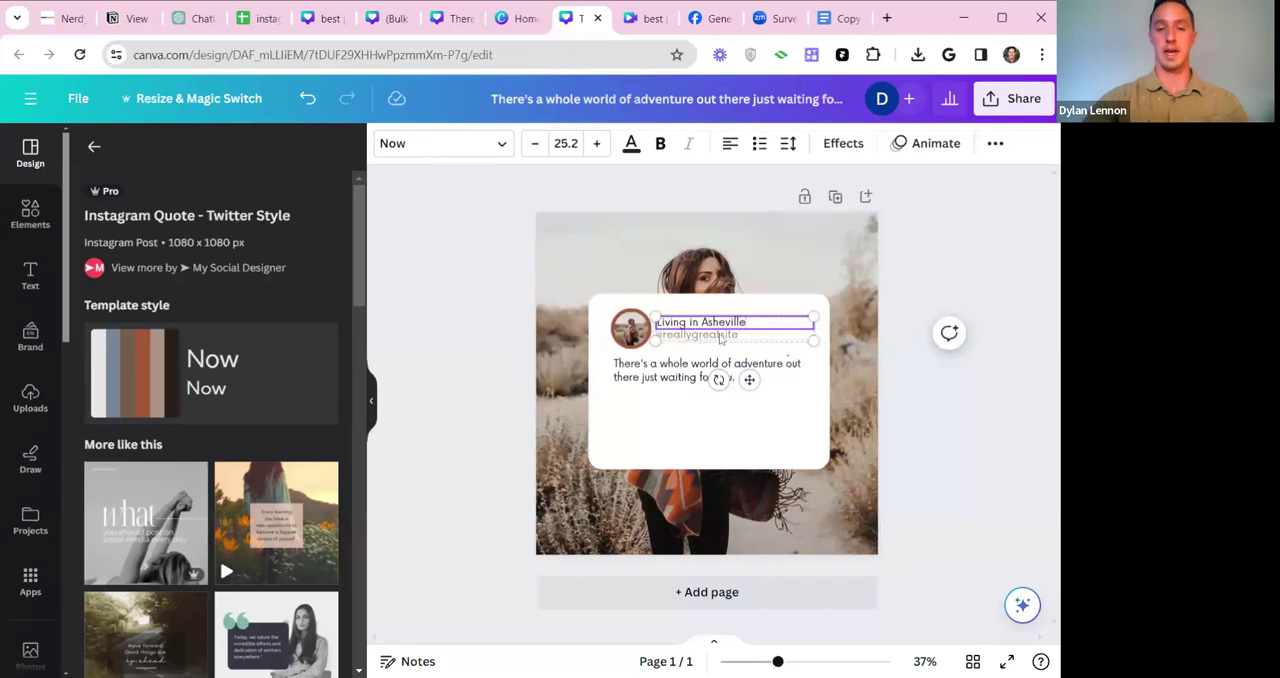
double_click(720, 338)
click(686, 348)
double_click(684, 338)
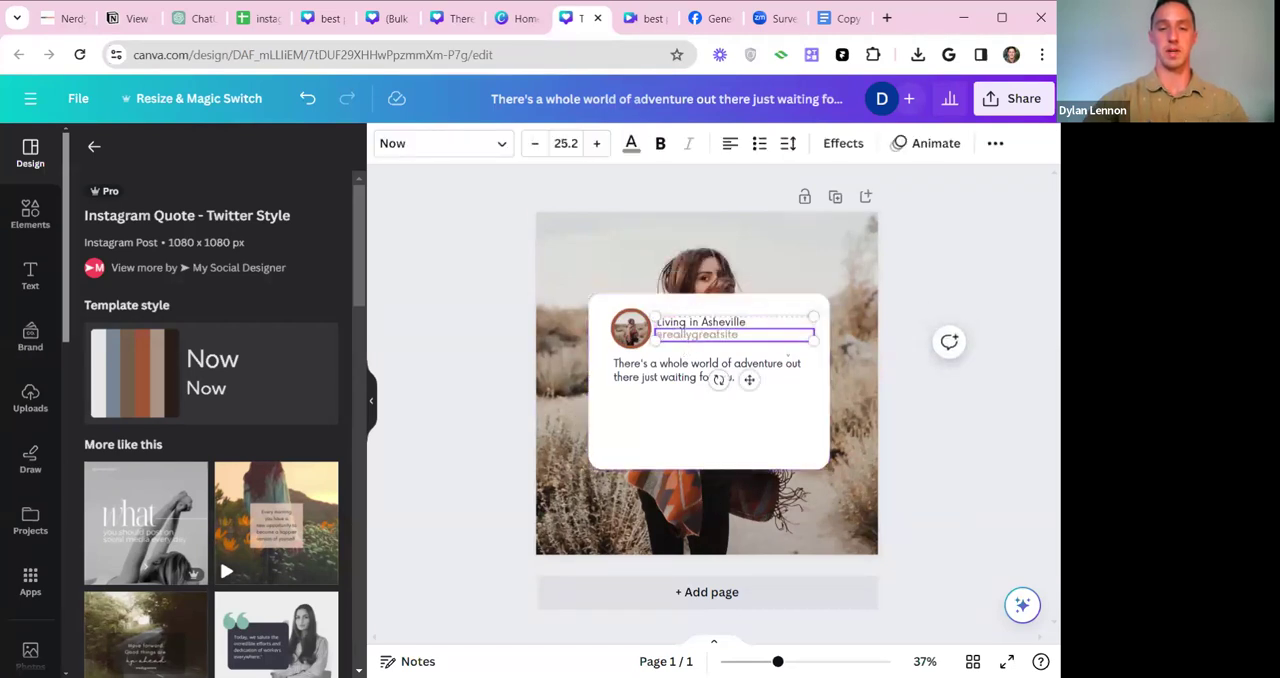
text(@dlasheville)
click(963, 272)
click(636, 338)
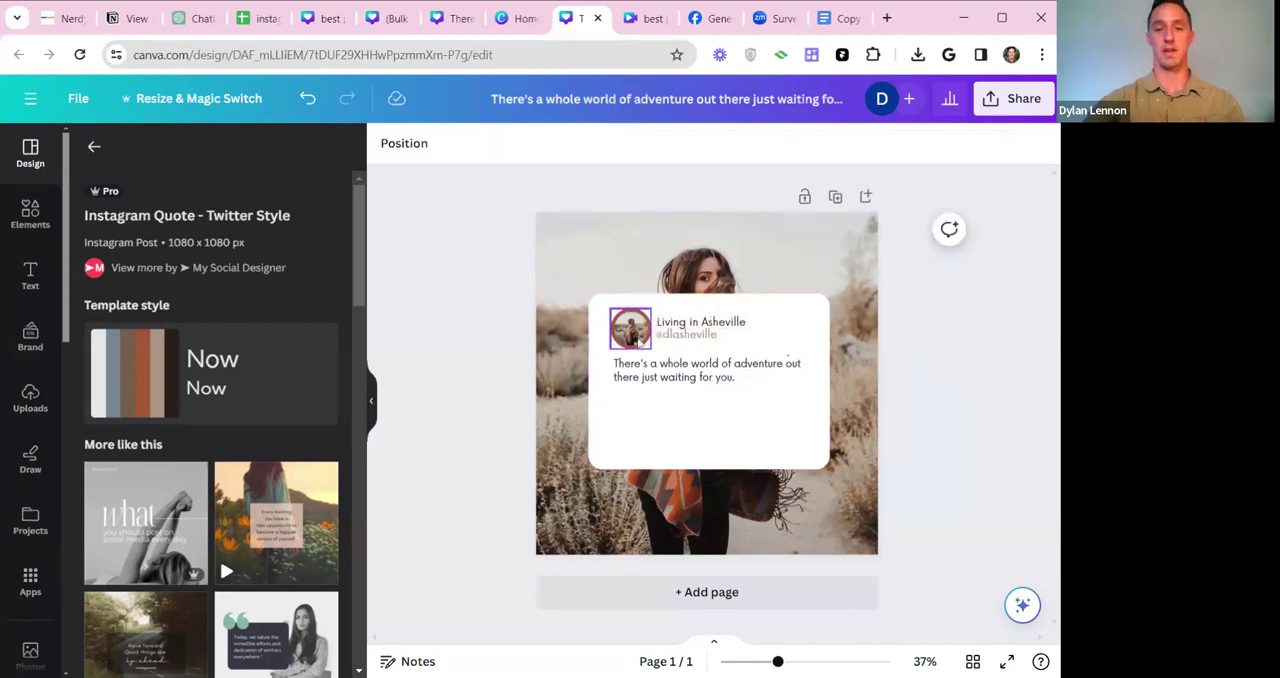
click(656, 418)
click(705, 370)
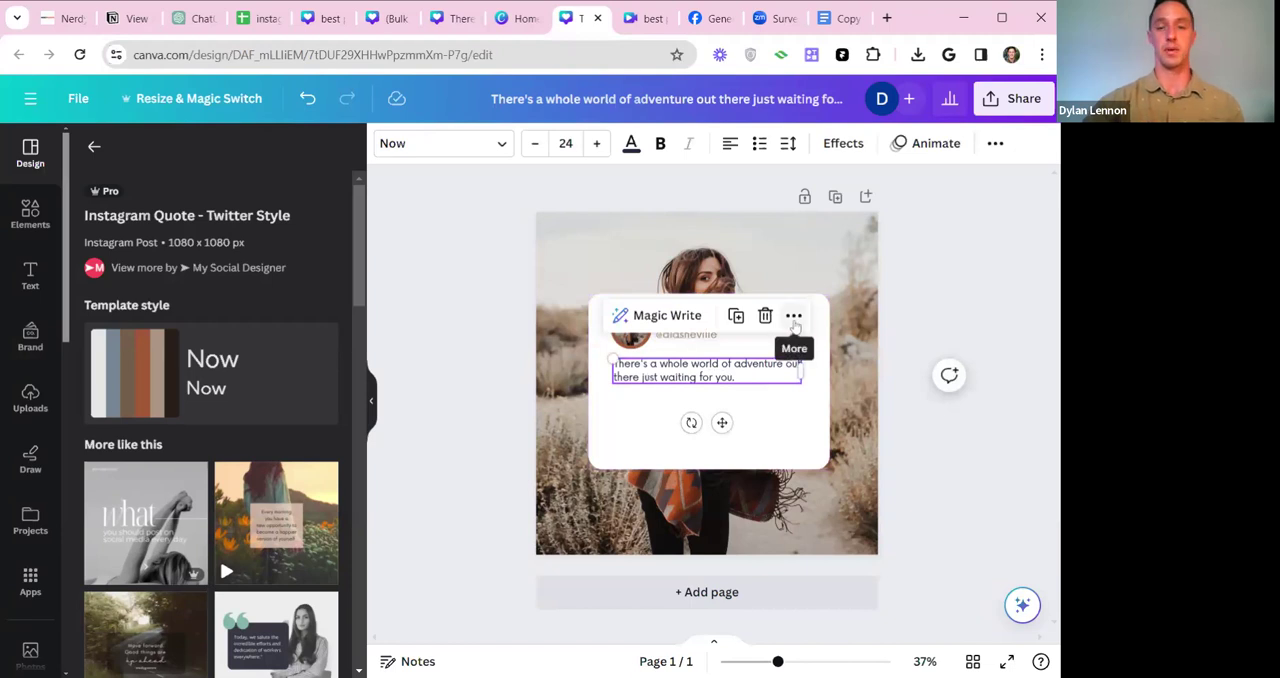
click(418, 355)
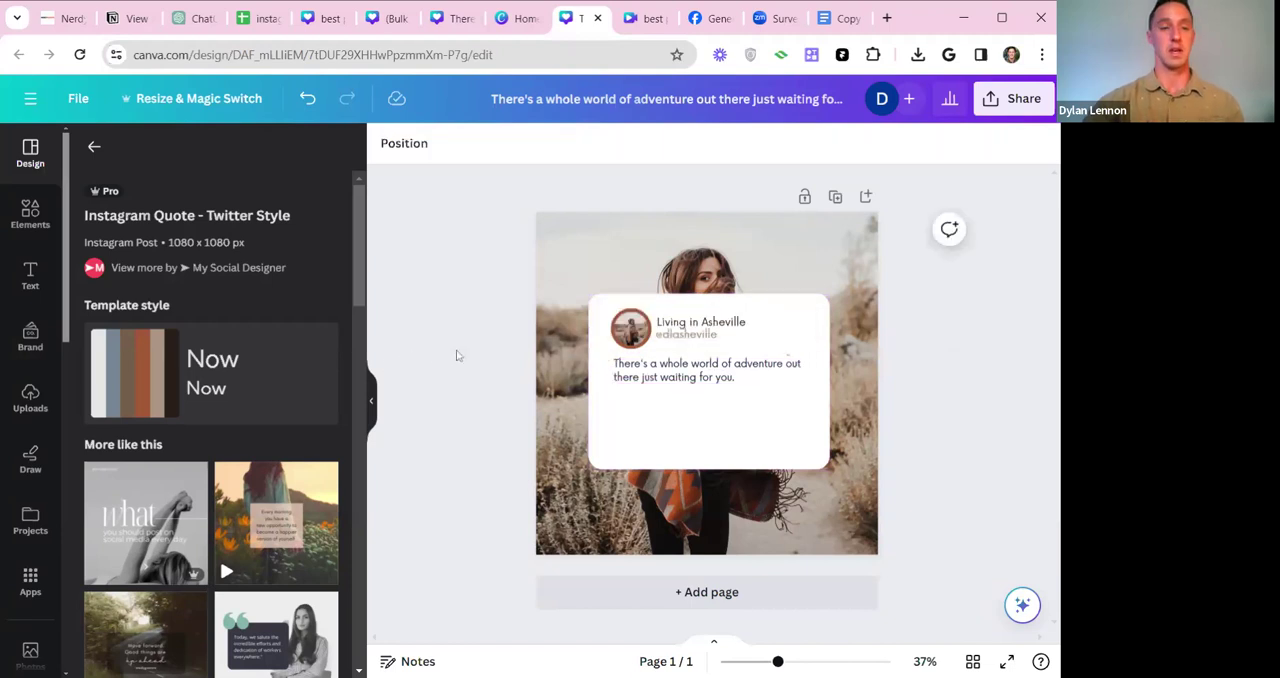
Open the Bulk create app and load the exported CSV of Asheville facts as its data.
click(31, 579)
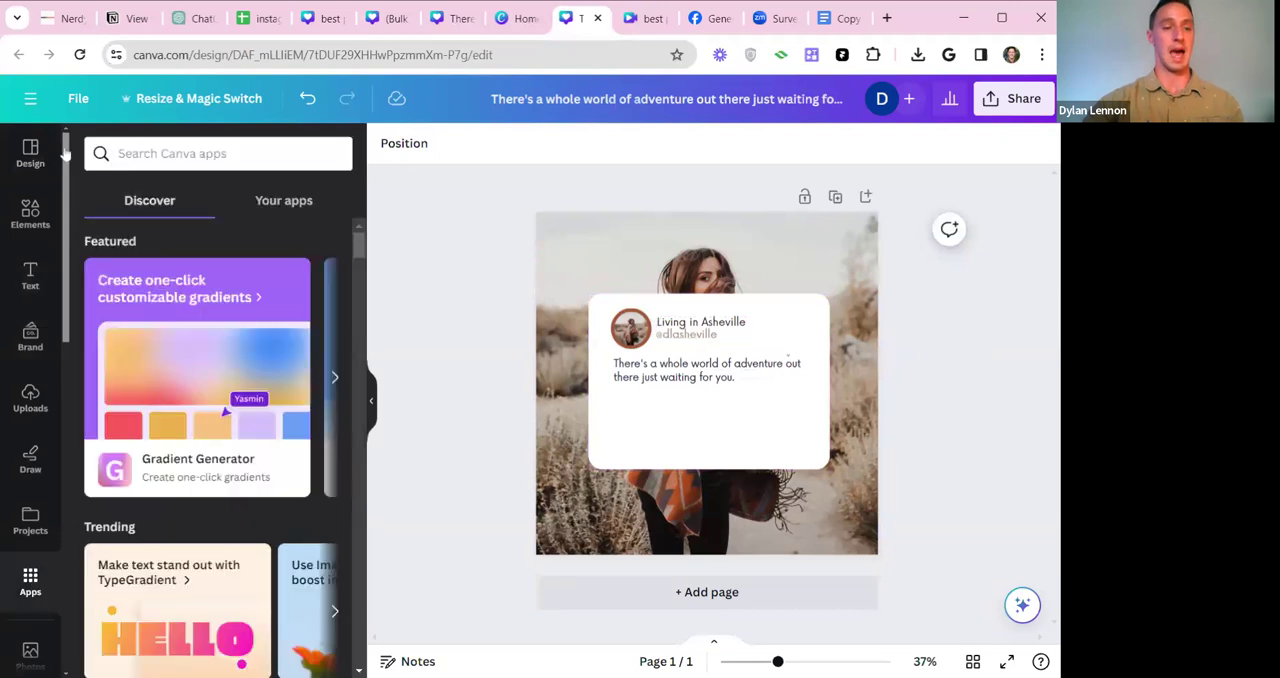
drag(66, 160, 74, 183)
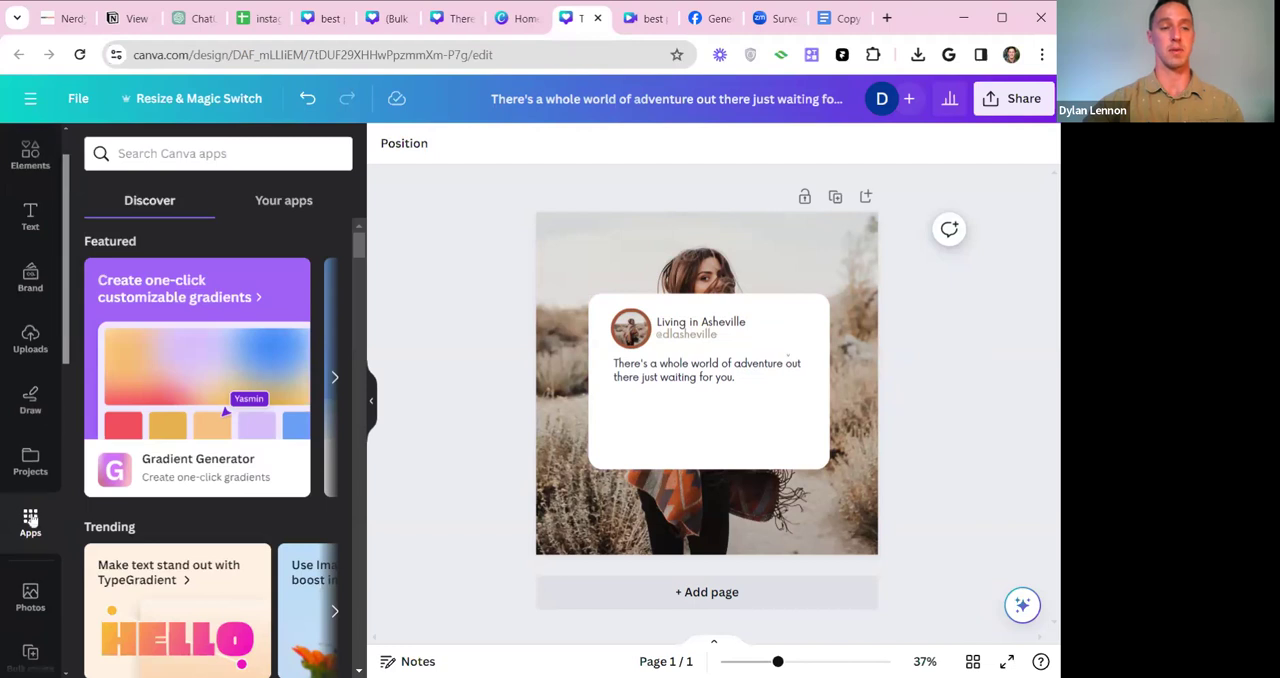
scroll(31, 520, down, 2)
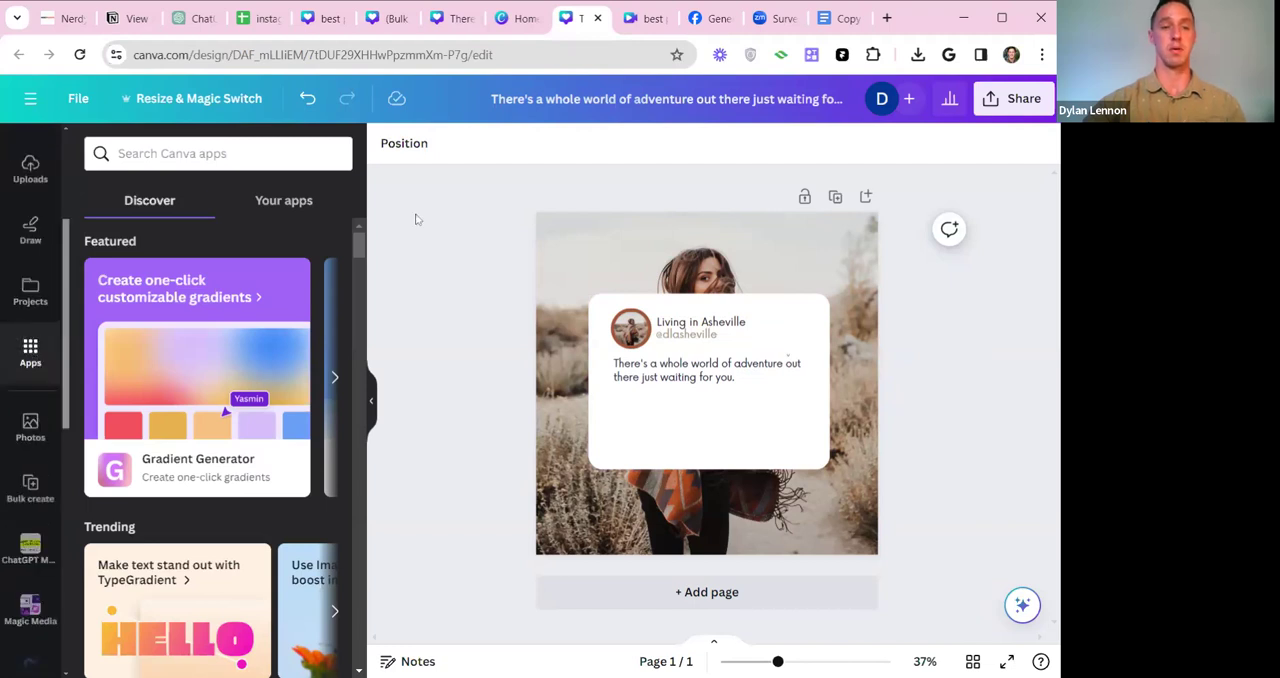
drag(355, 248, 362, 290)
click(310, 378)
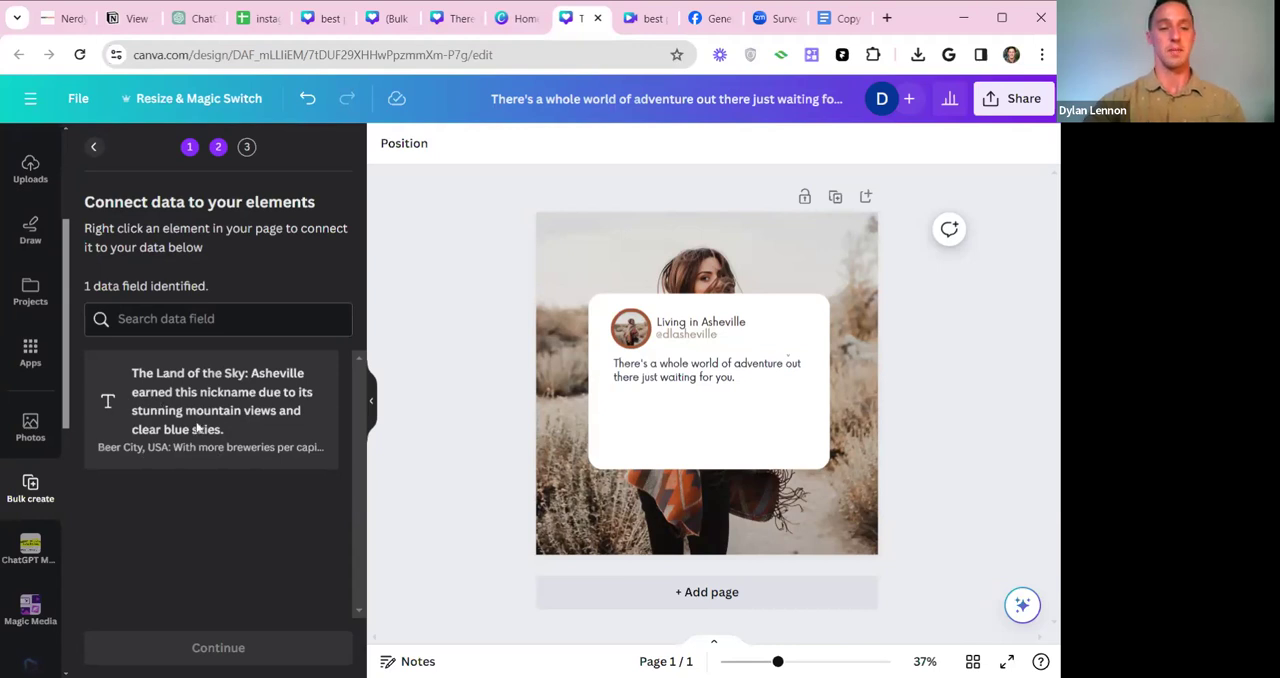
Connect the quote text on the card to the "The Land of the Sky" data field.
click(647, 437)
click(686, 374)
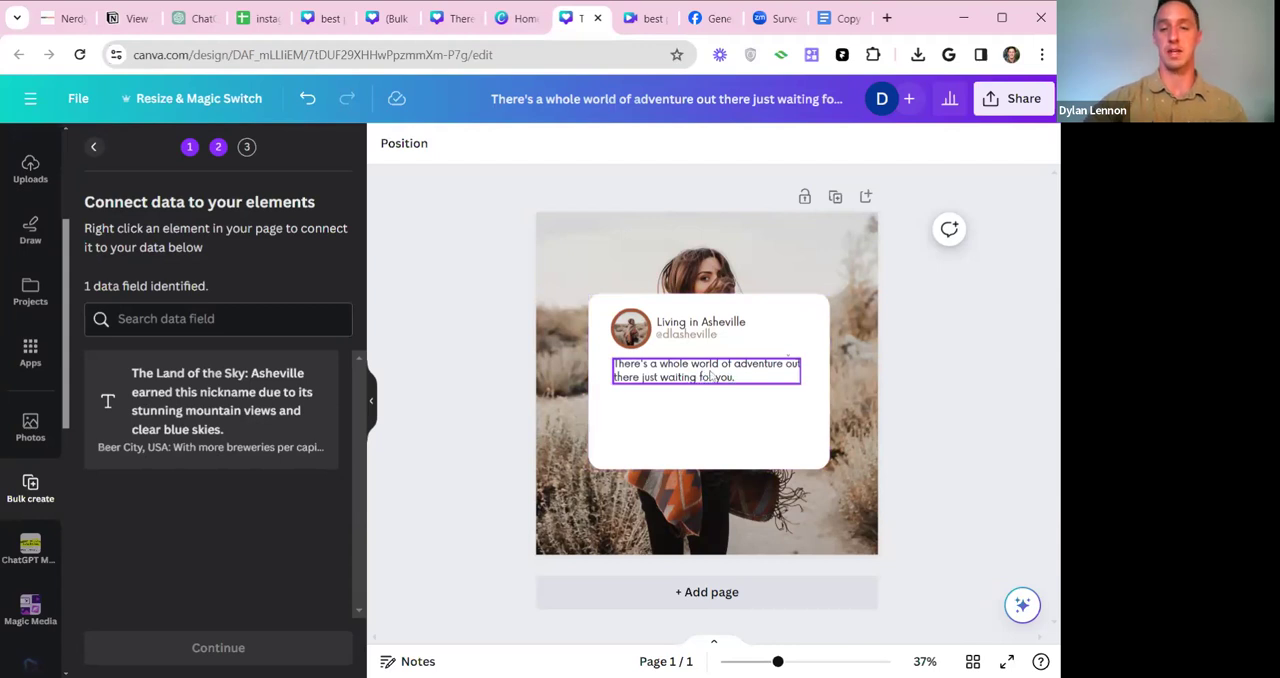
click(711, 377)
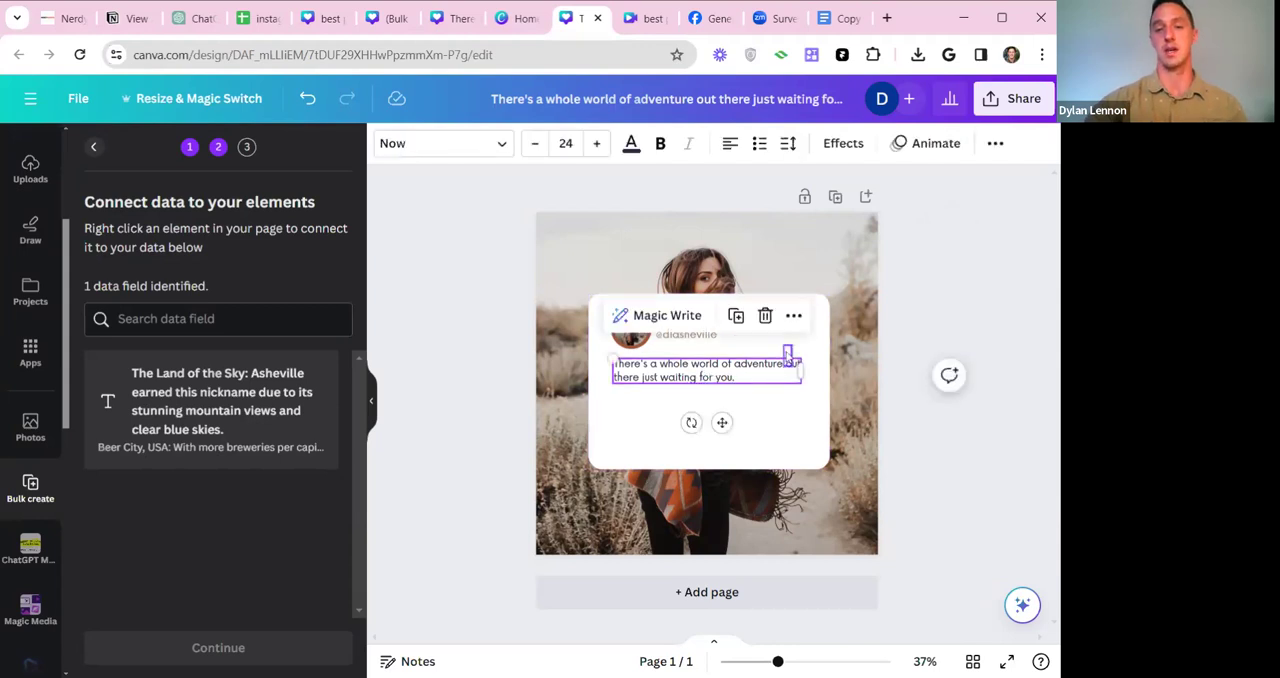
click(794, 317)
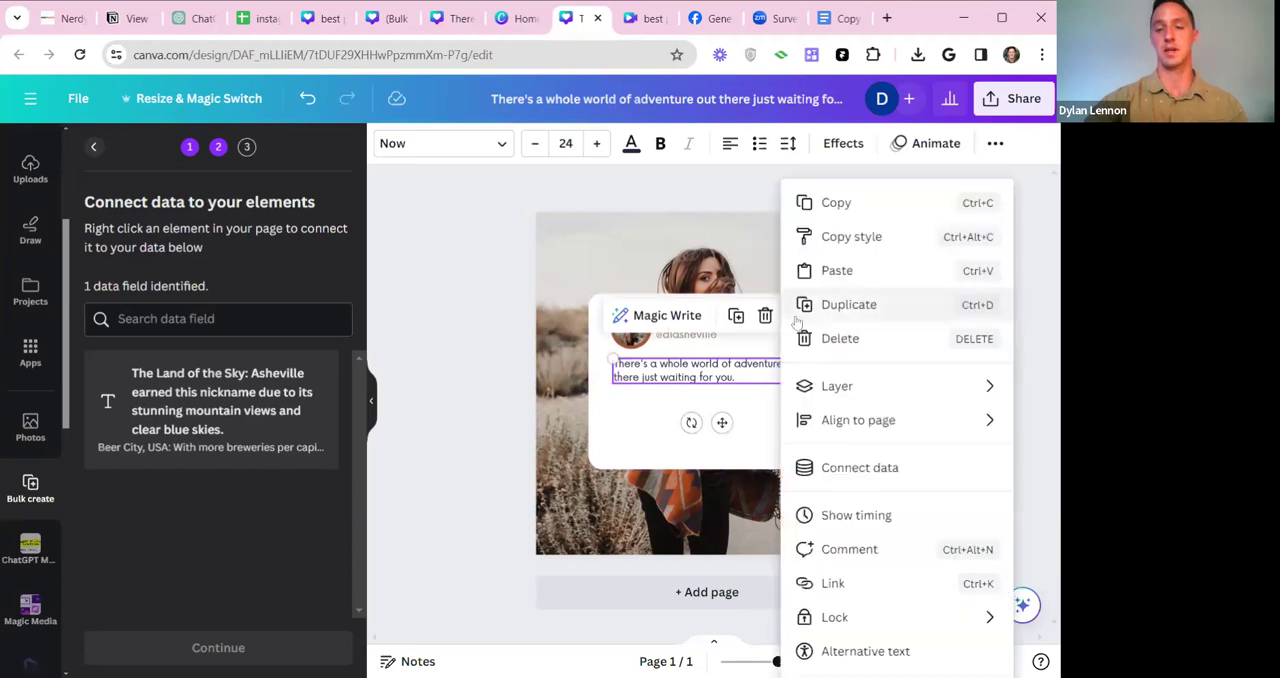
click(860, 467)
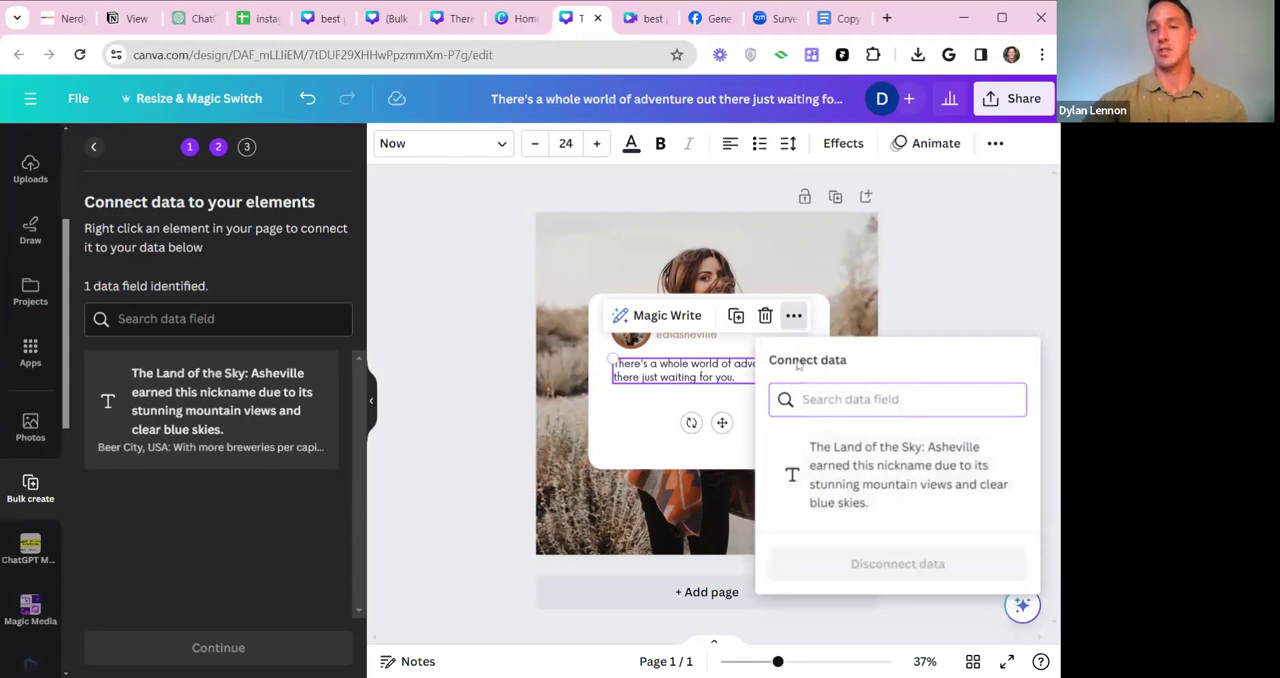
click(877, 470)
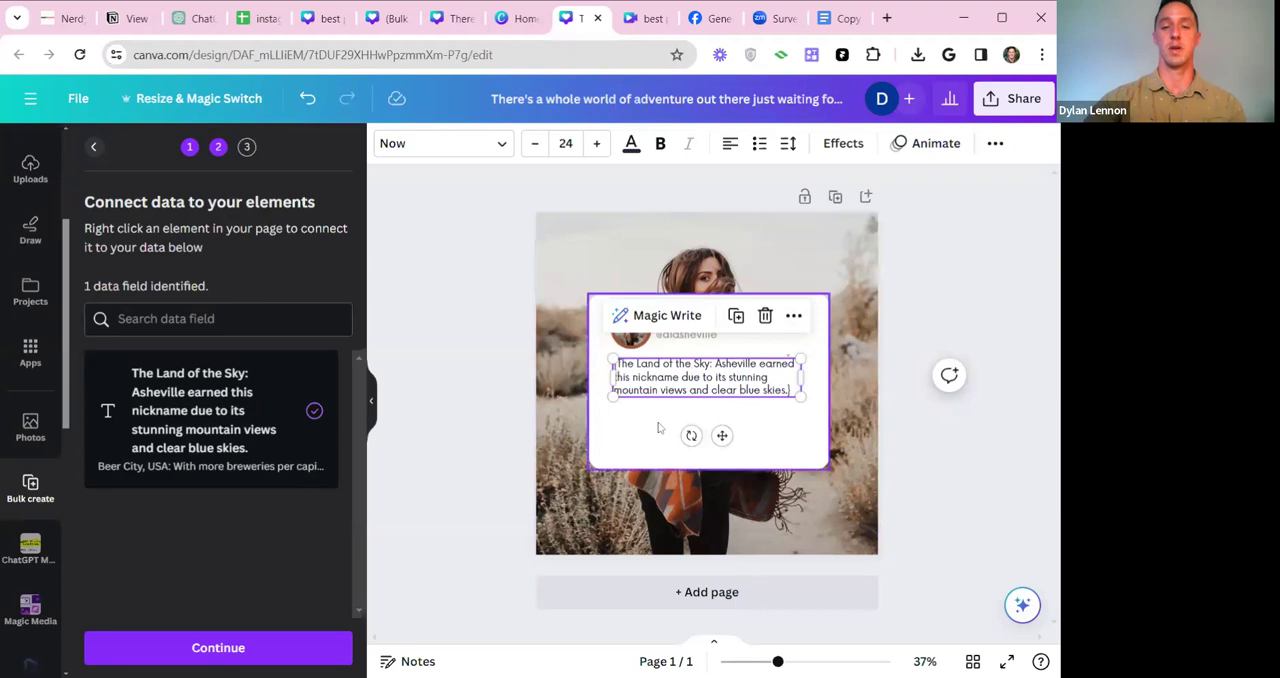
click(684, 400)
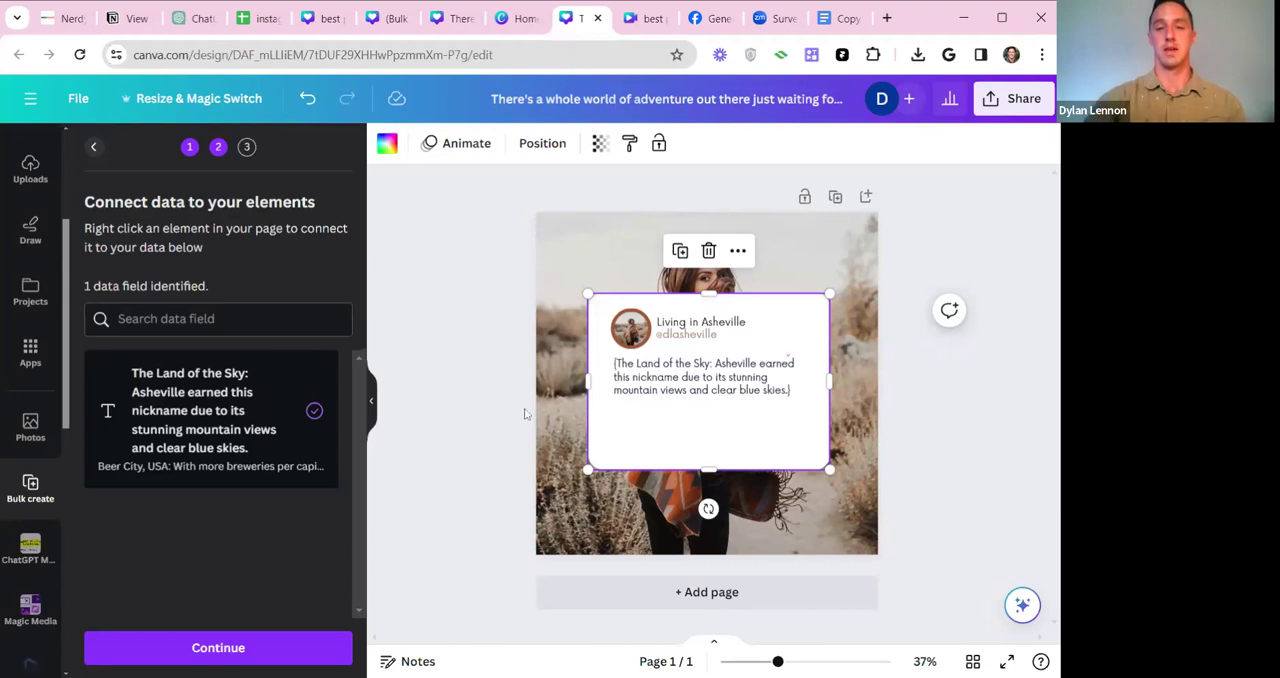
Shorten the white card to end just below the quote text, and generate all 99 designs from the connected data.
drag(716, 469, 722, 428)
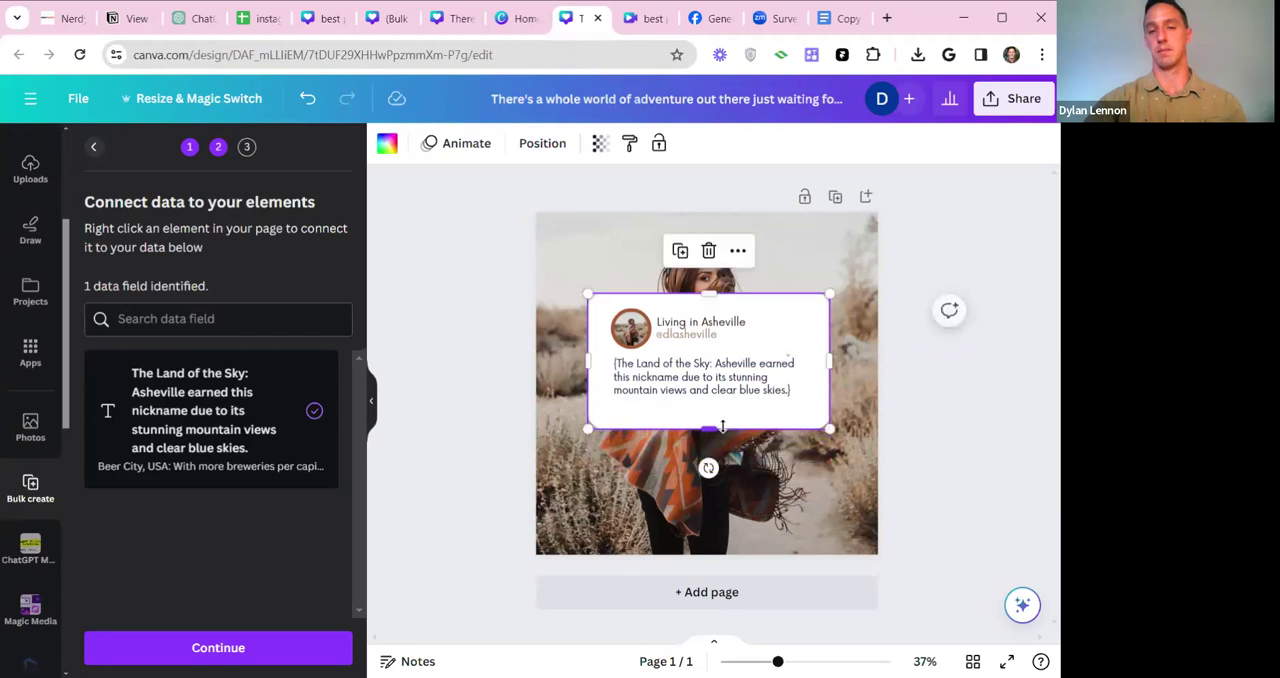
click(966, 415)
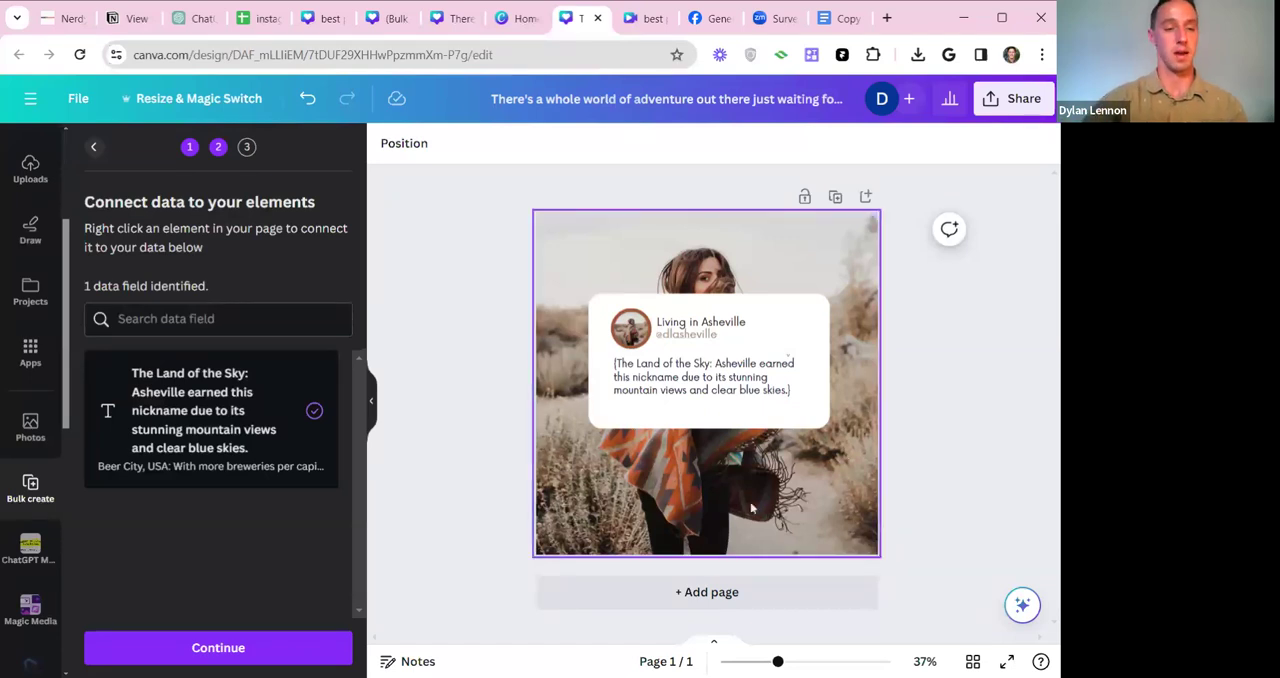
click(218, 652)
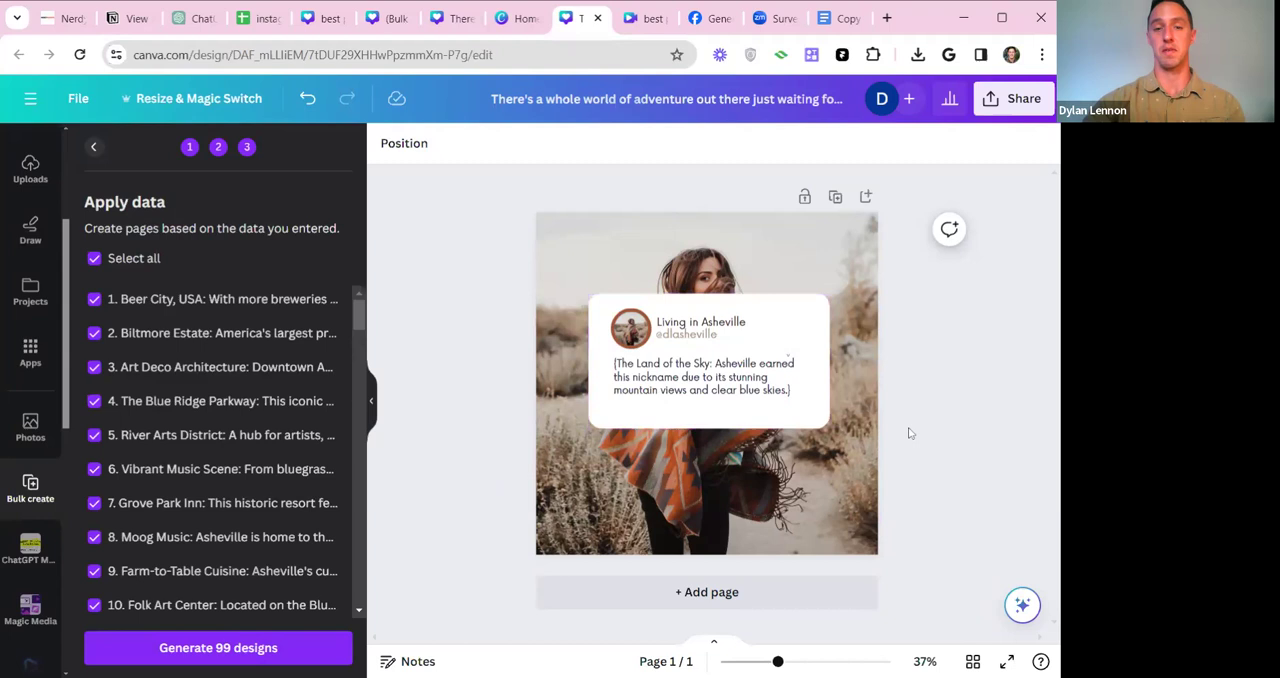
click(205, 650)
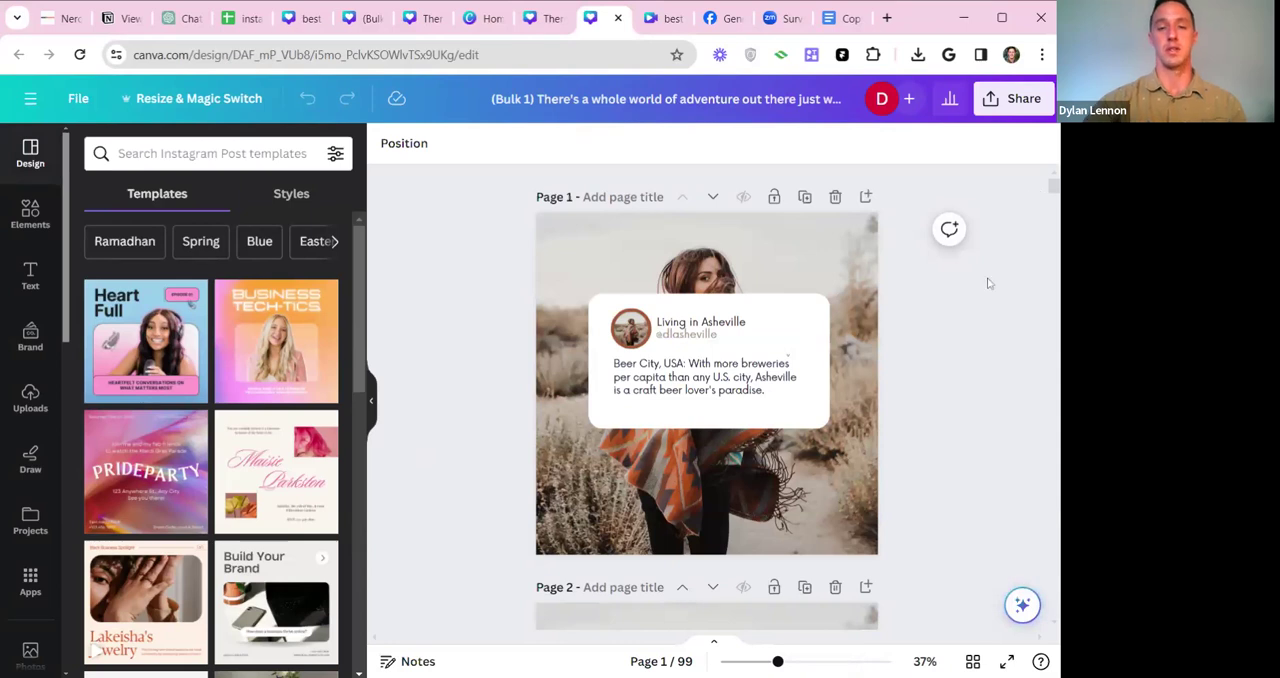
Look through the first pages of the generated posts to check how the different facts fit on the card.
scroll(986, 305, down, 3)
scroll(986, 305, down, 5)
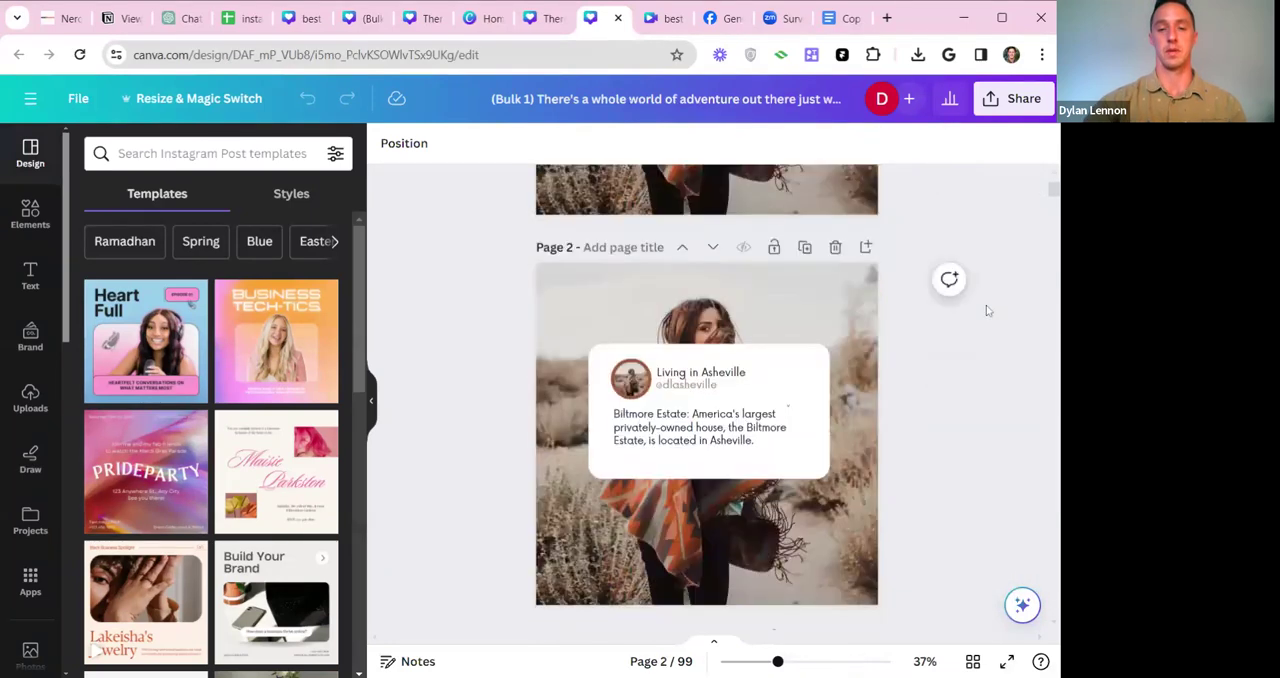
scroll(986, 305, down, 5)
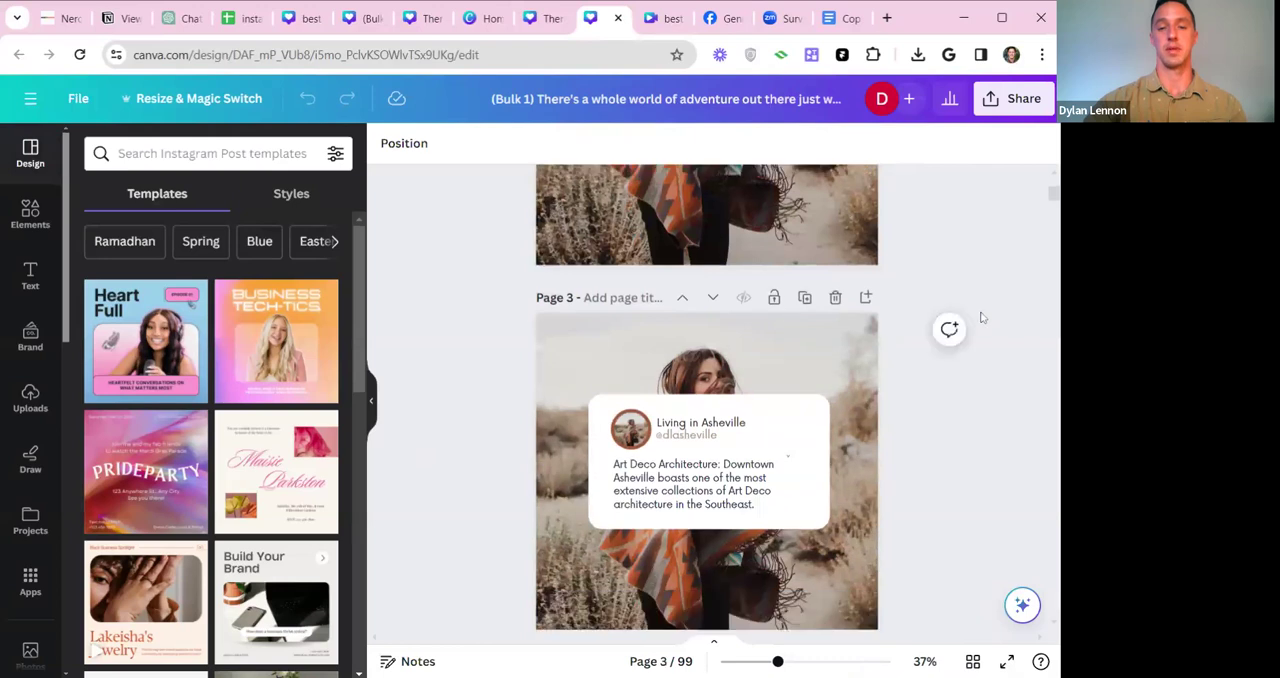
scroll(984, 323, down, 5)
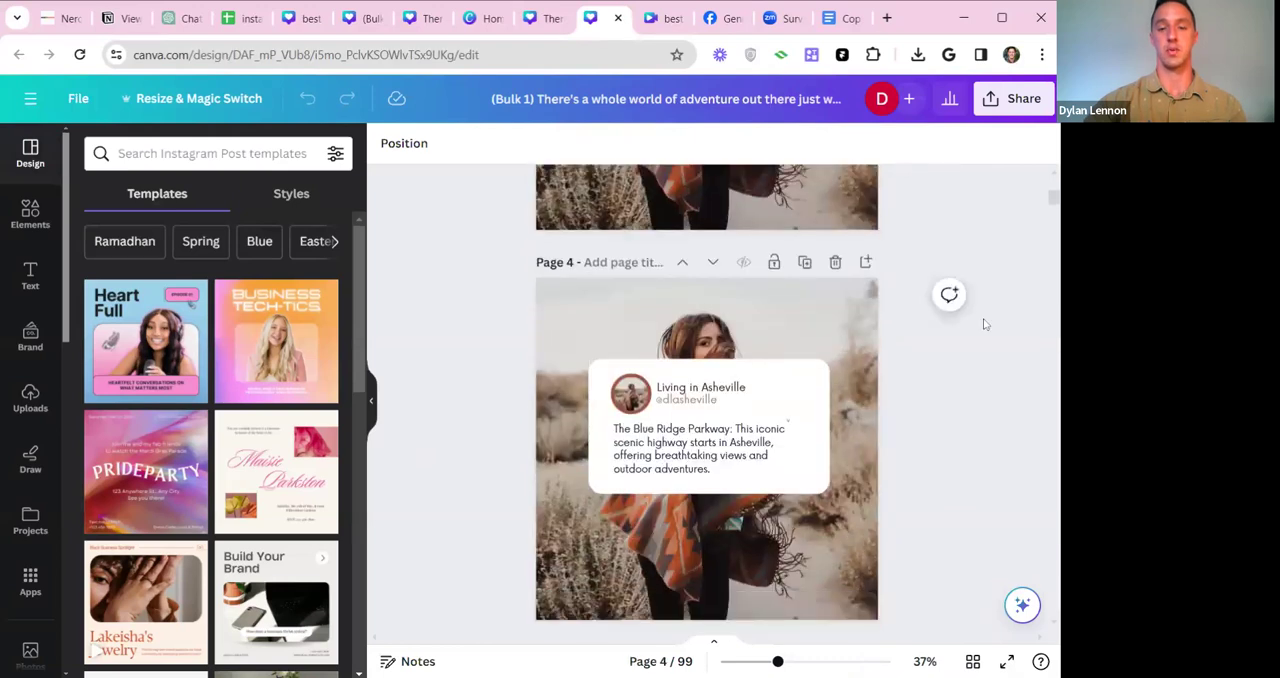
scroll(984, 322, down, 5)
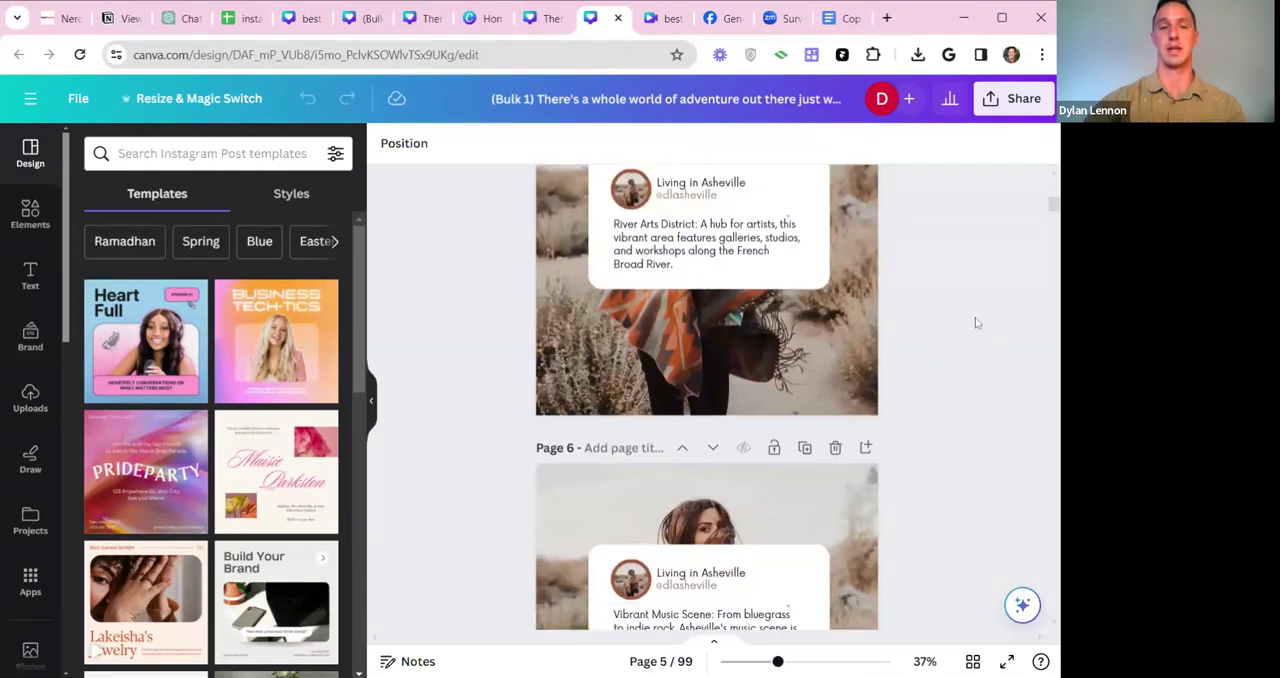
scroll(964, 306, down, 3)
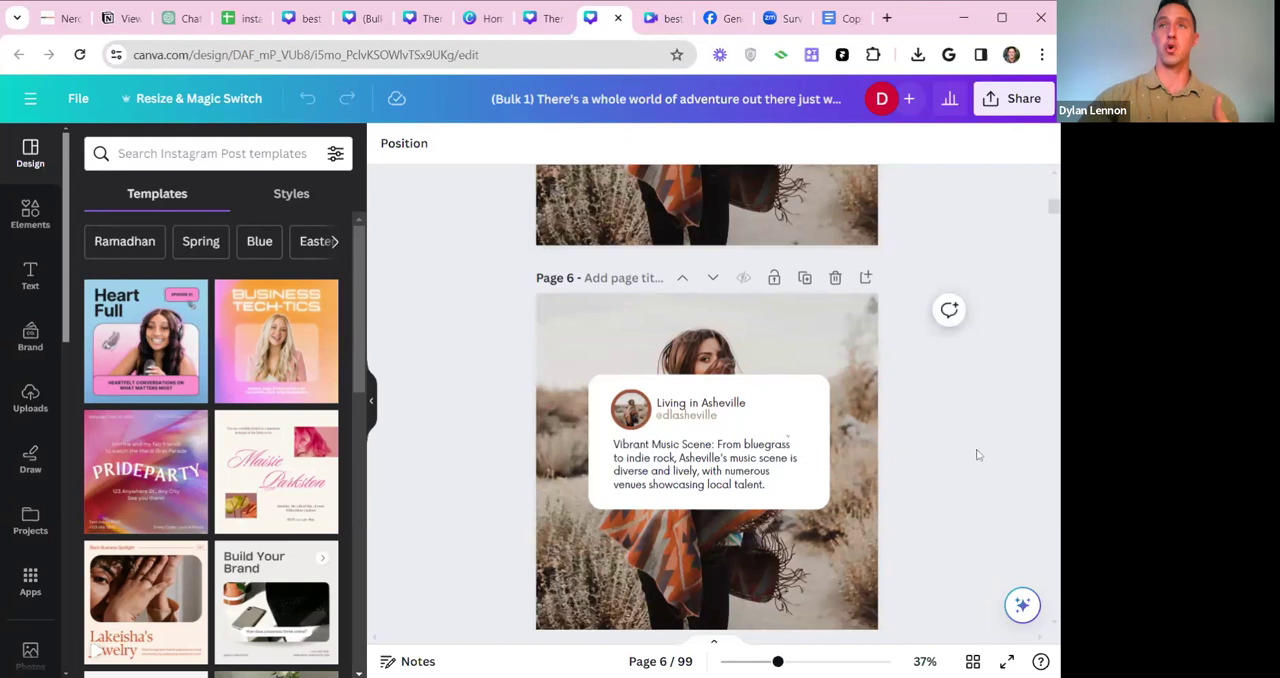
scroll(1056, 318, down, 3)
drag(1052, 208, 1052, 228)
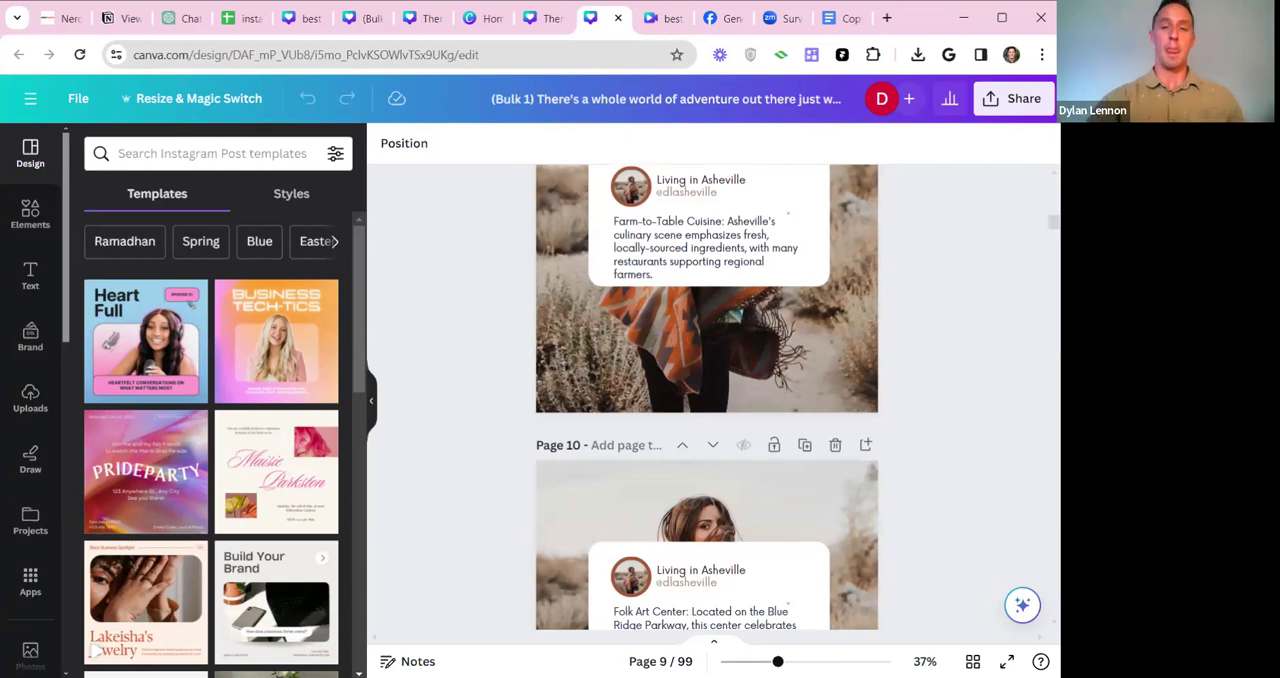
drag(1053, 224, 1053, 177)
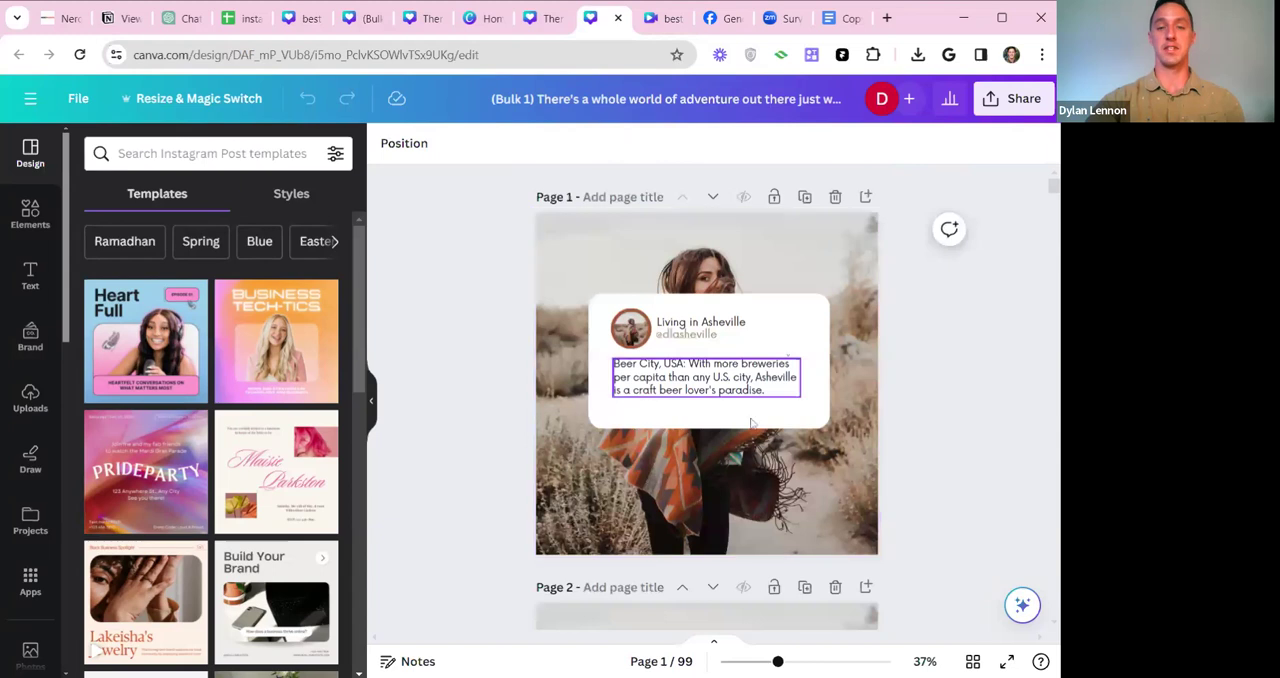
click(587, 256)
click(497, 257)
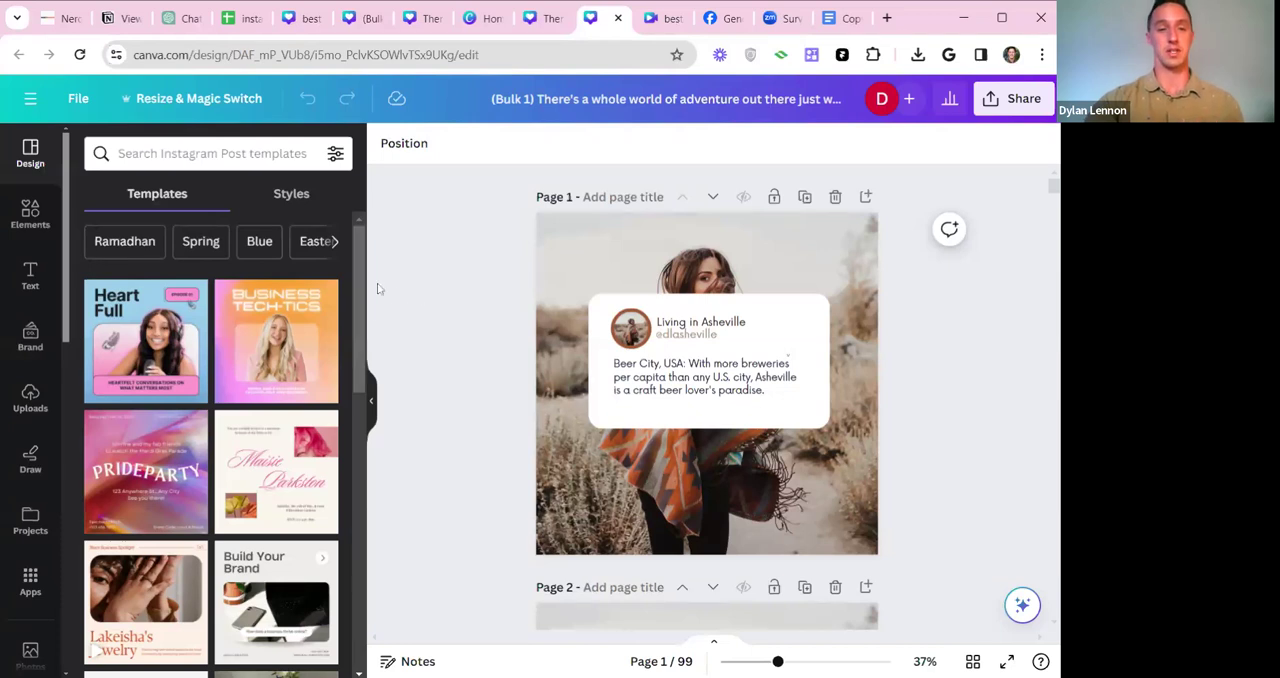
scroll(300, 300, down, 3)
scroll(283, 293, up, 3)
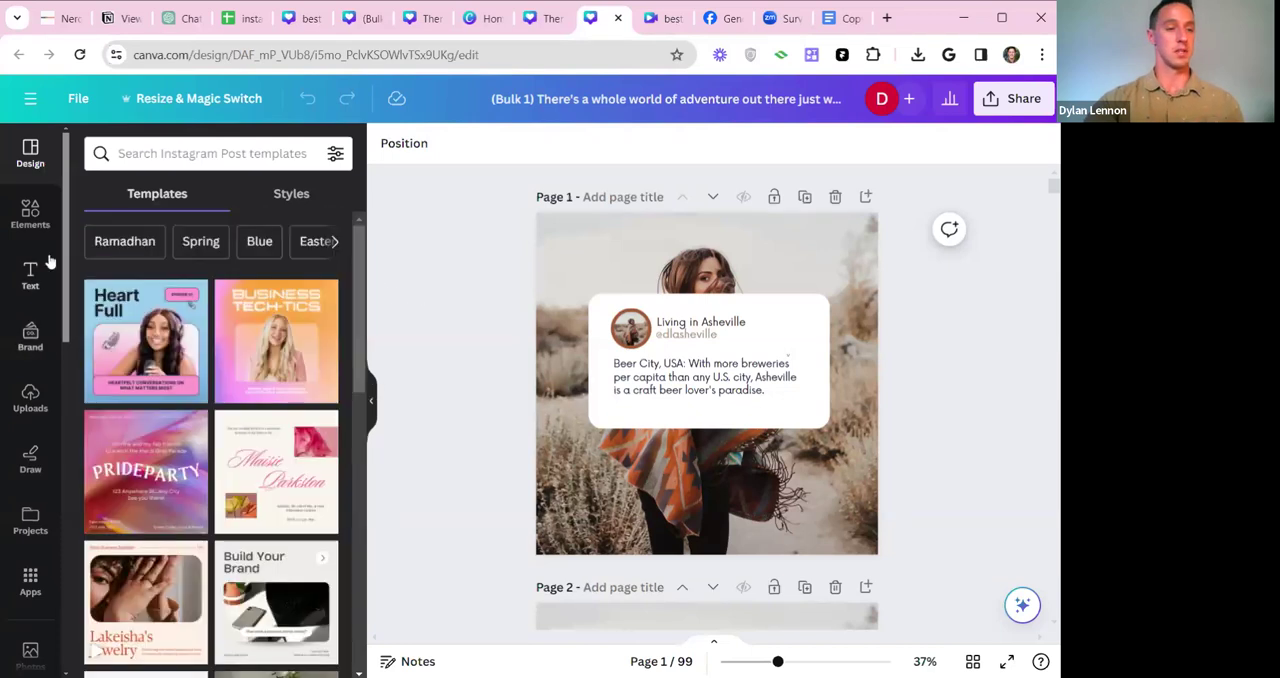
Generate AI images for "brewery" and set the one with copper tanks against a brick wall as page 1's background.
click(36, 218)
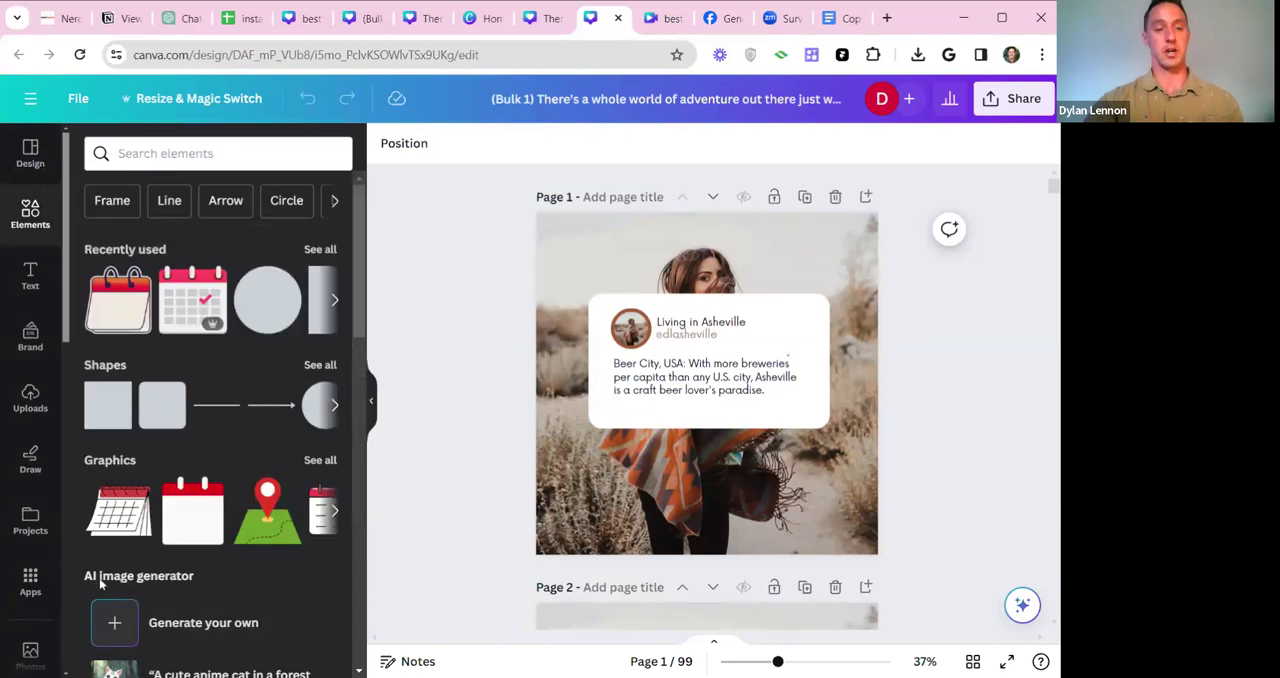
click(226, 623)
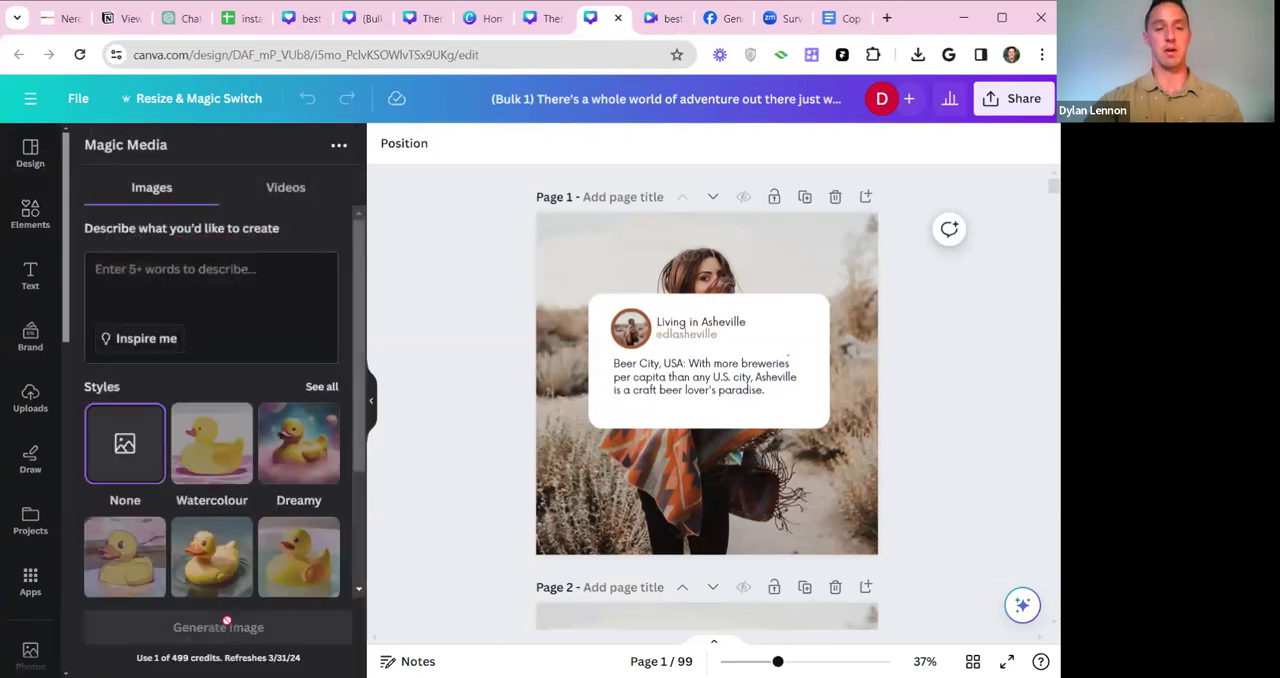
text(brewr)
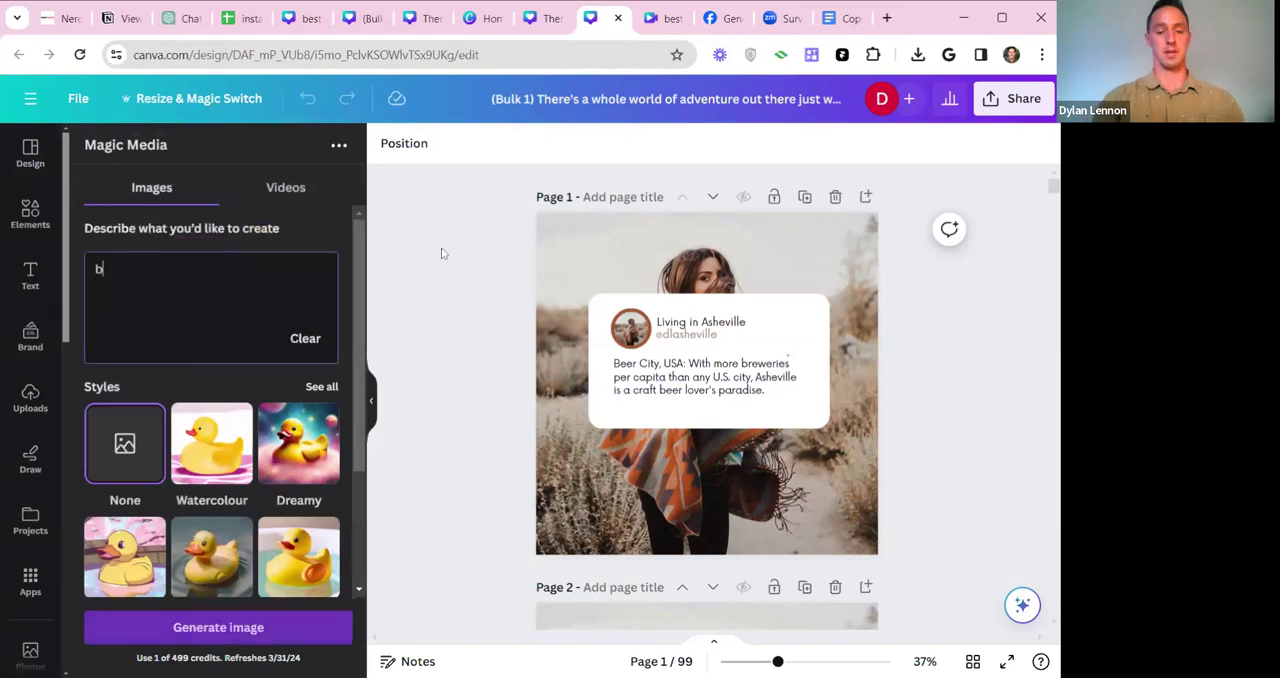
key(BackSpace)
text(ery)
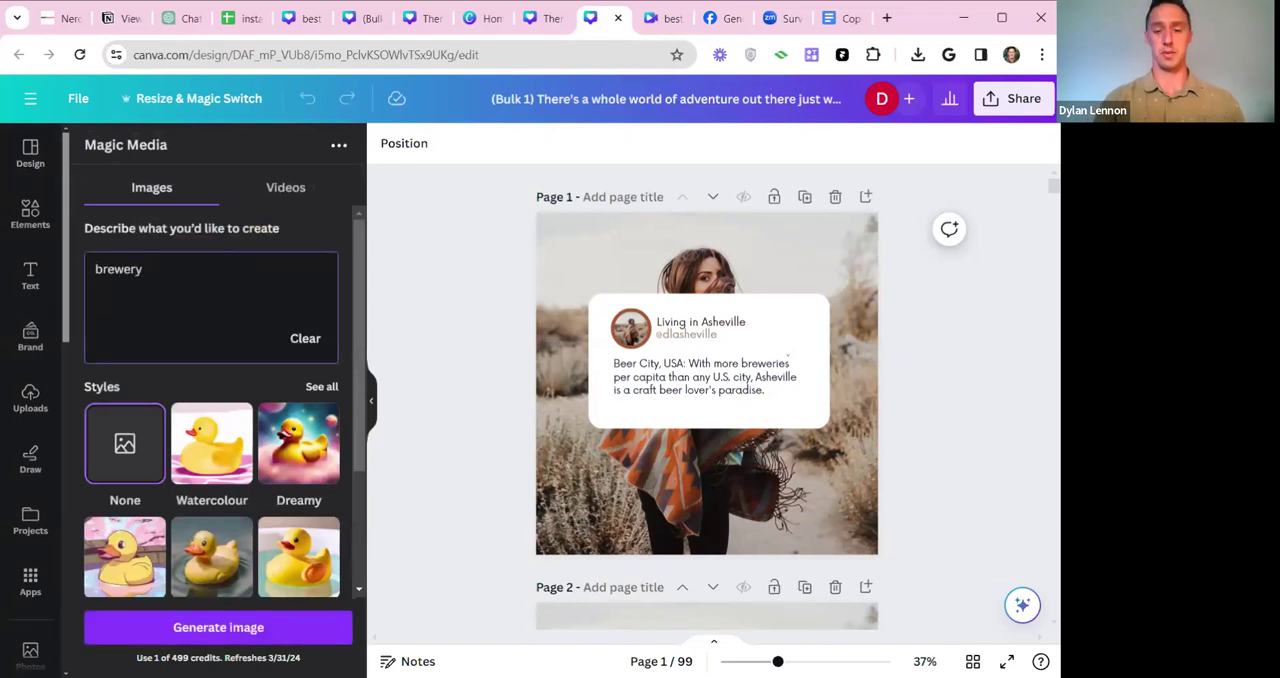
key(Return)
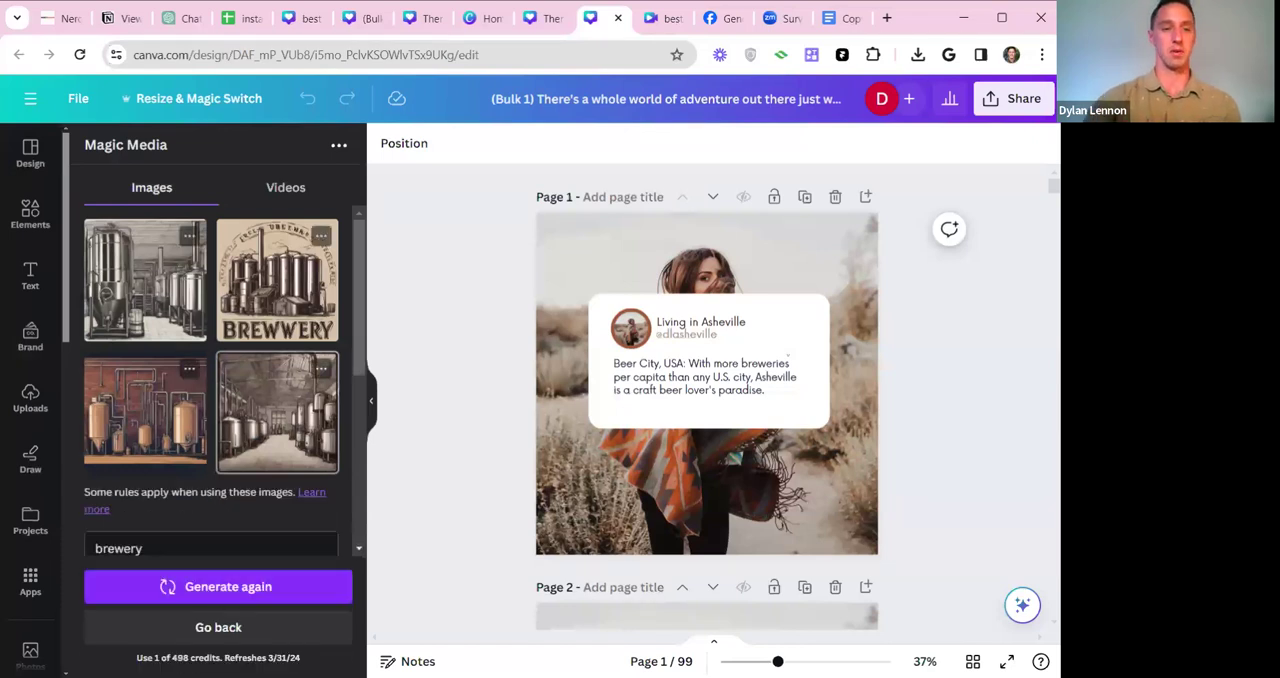
drag(145, 410, 816, 407)
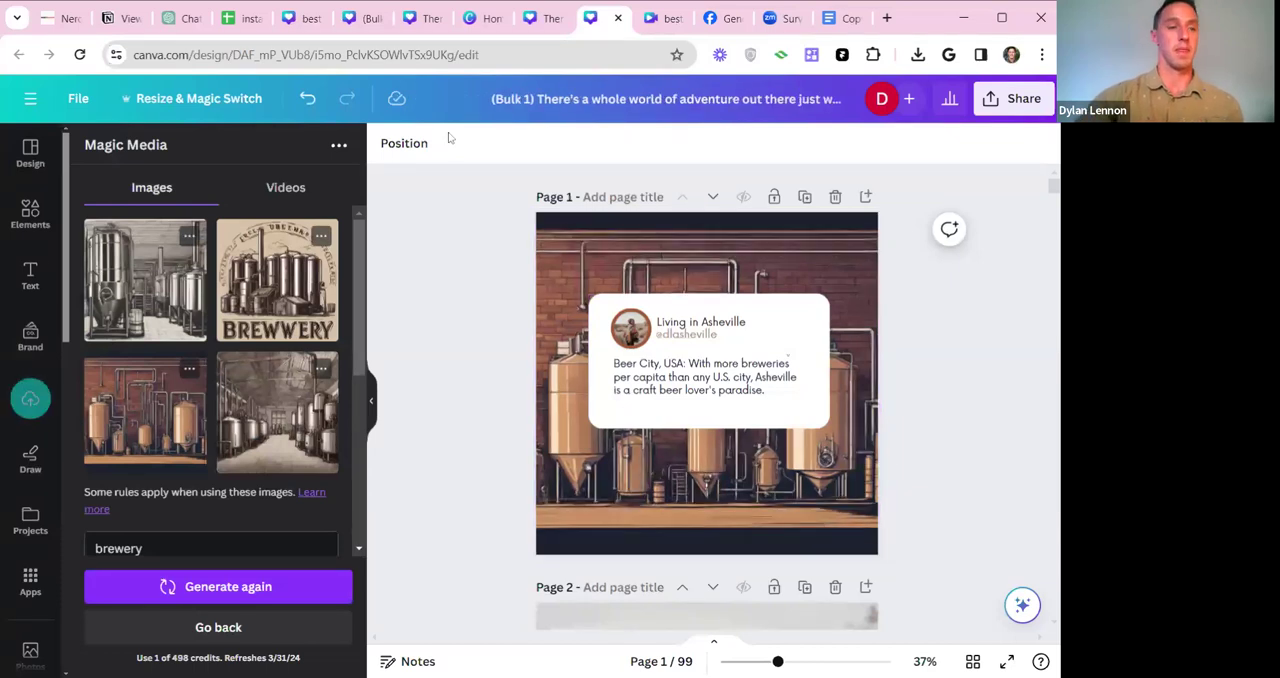
Search the elements for "brewery" and use the photo of people toasting with beers as page 1's background.
click(32, 212)
click(180, 142)
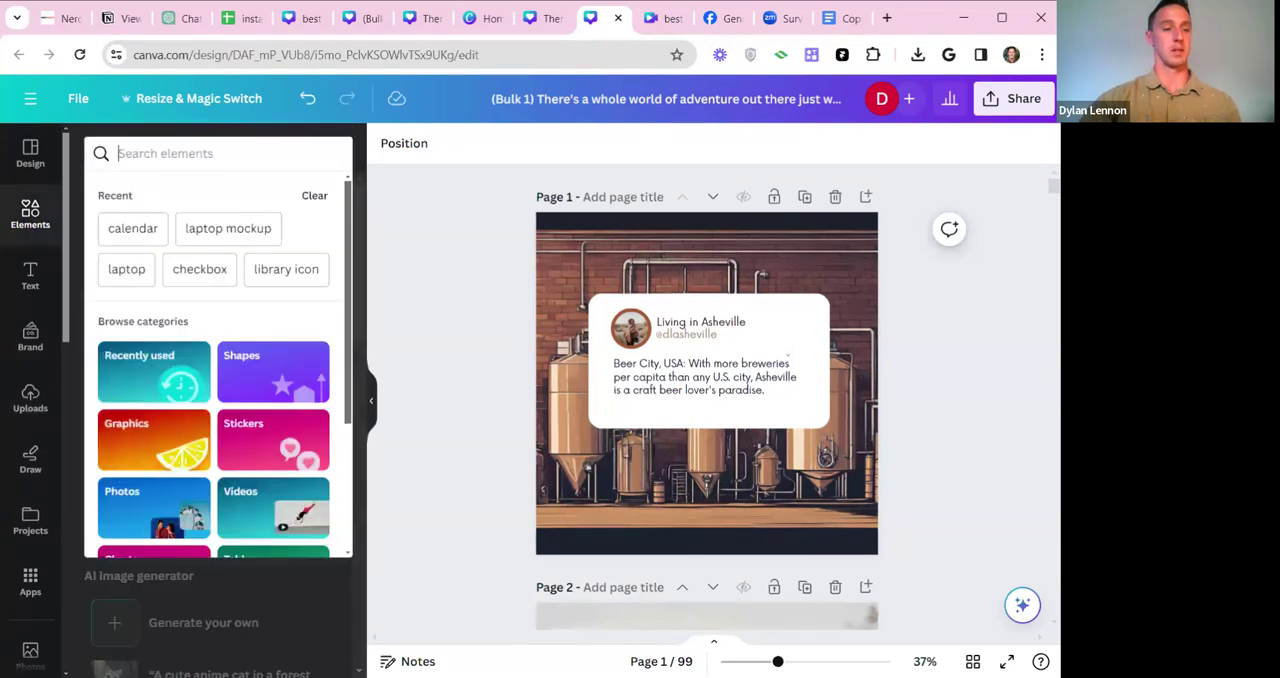
text(brewery)
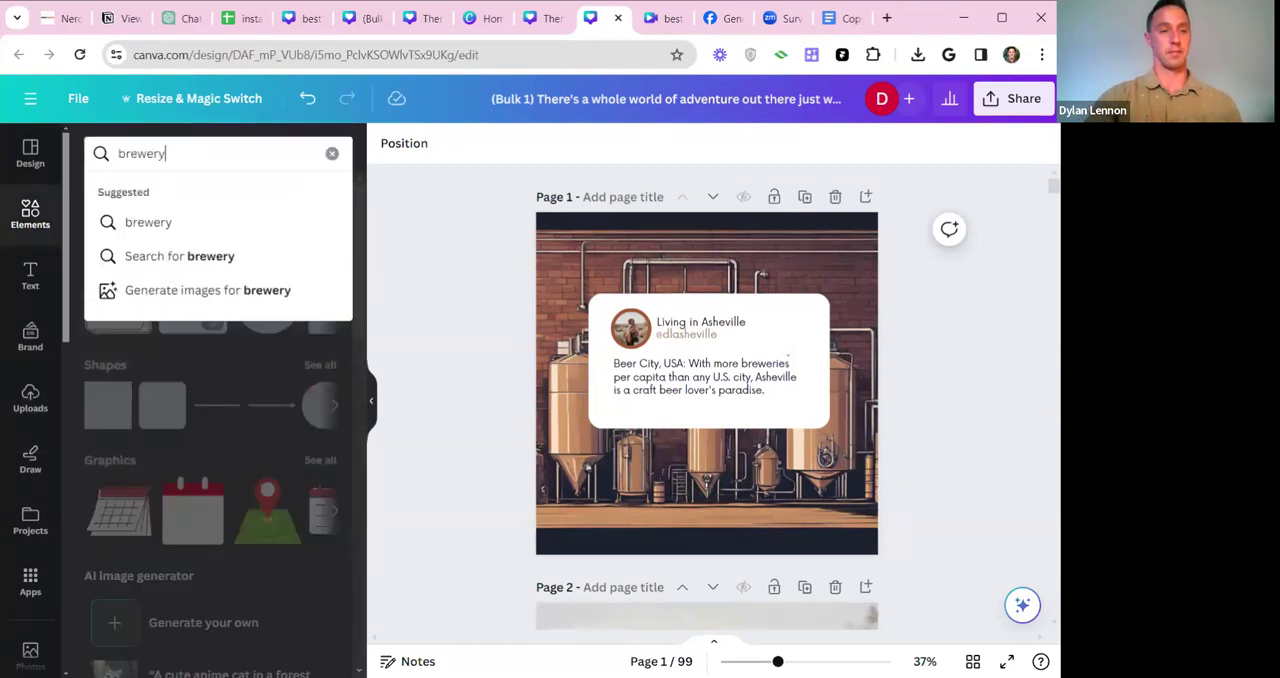
key(Return)
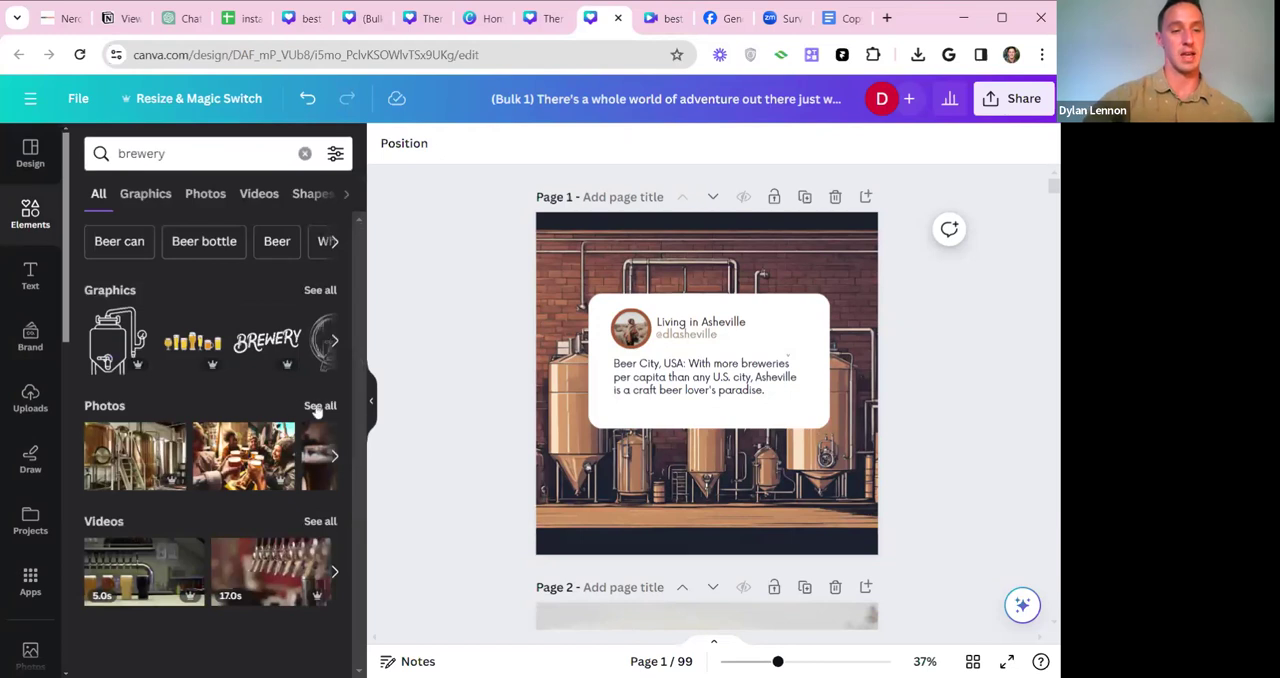
click(260, 442)
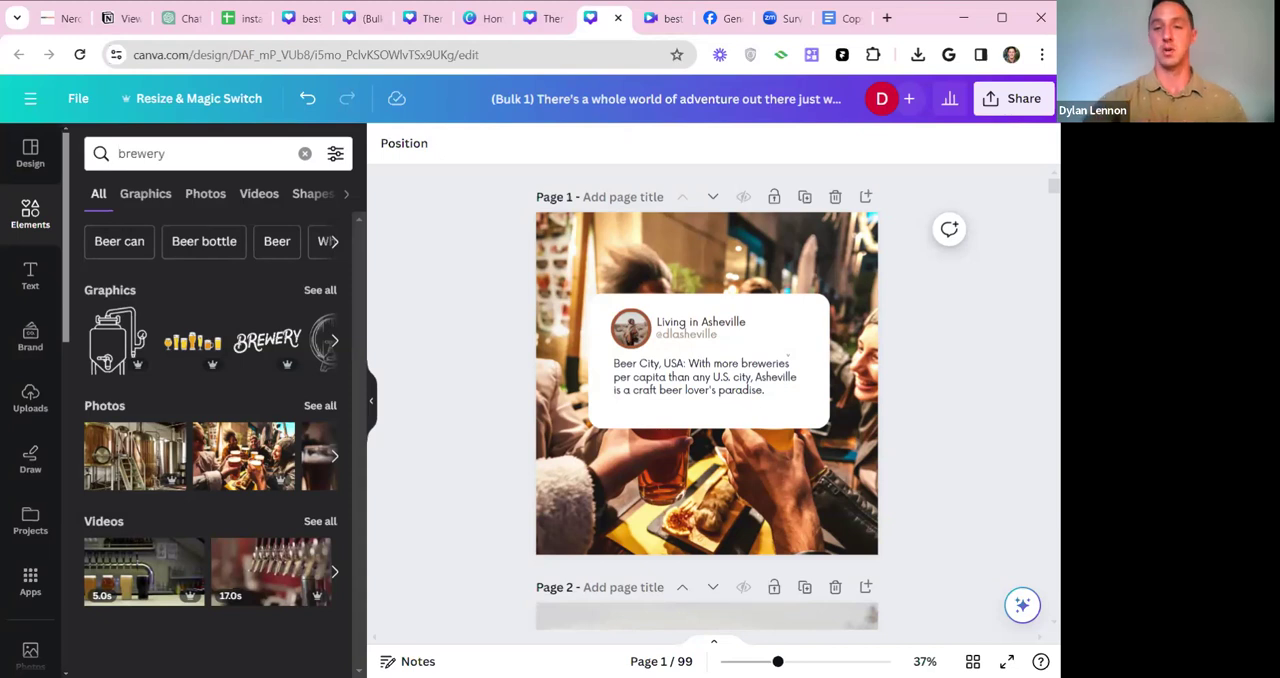
scroll(832, 340, down, 5)
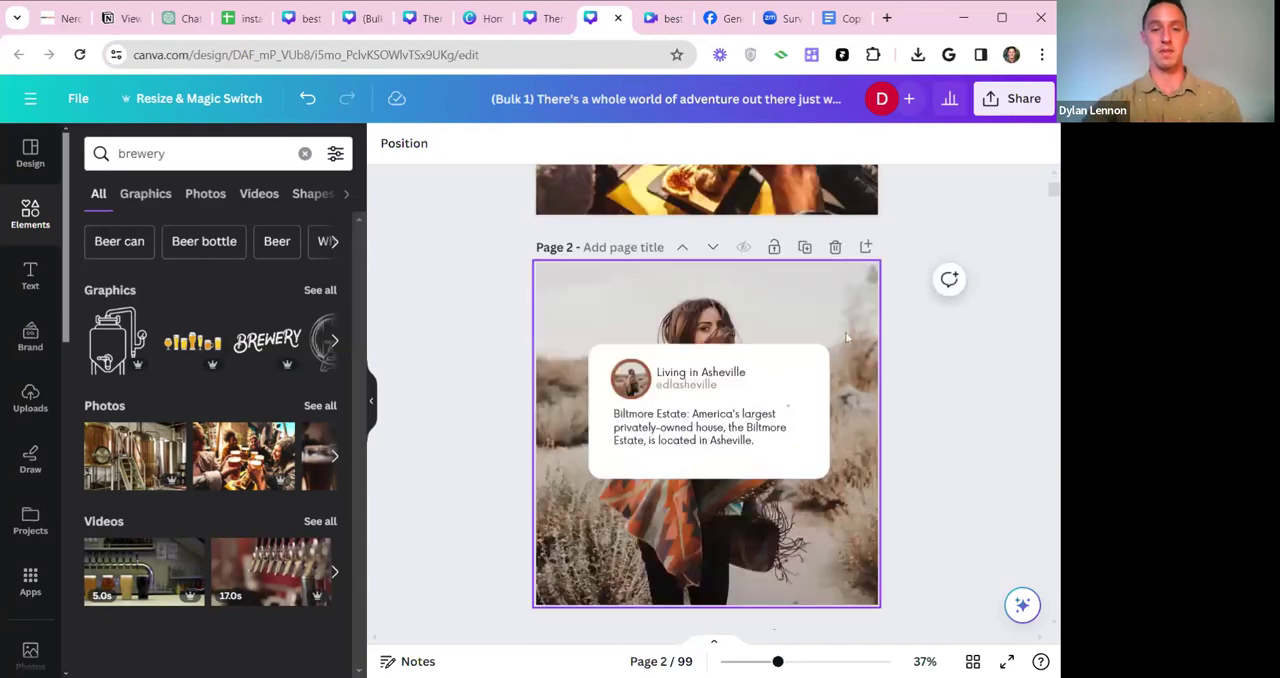
scroll(880, 335, down, 1)
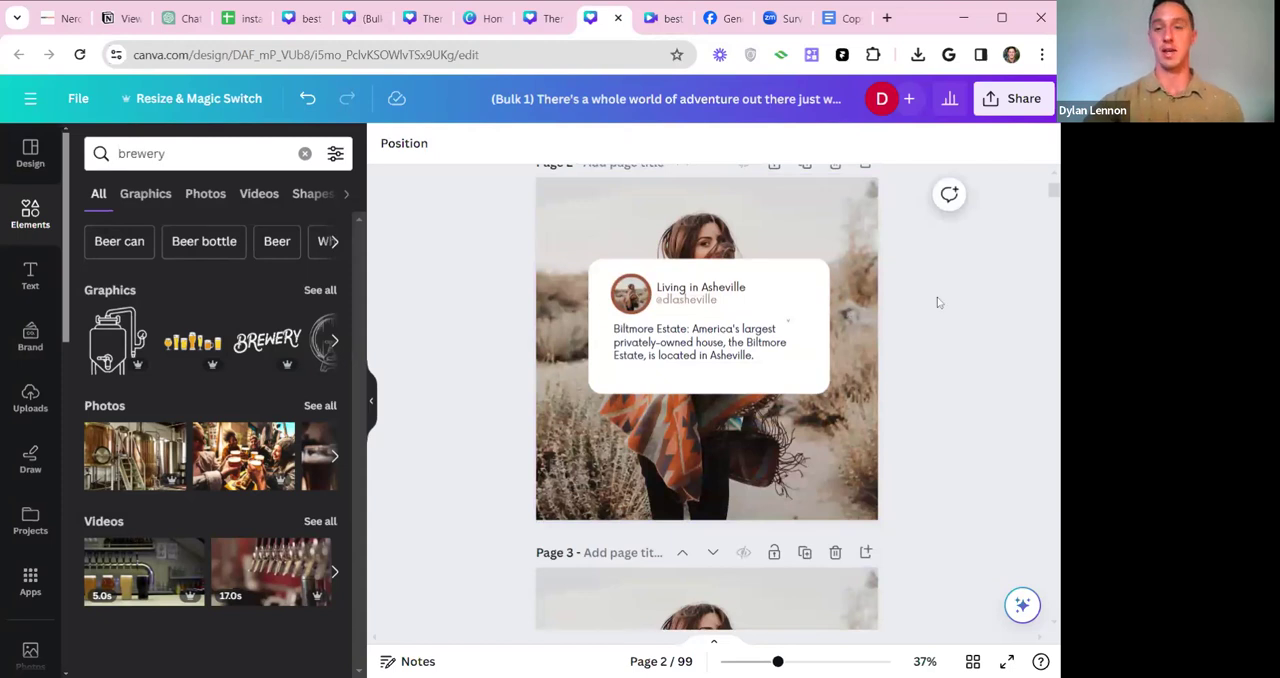
scroll(897, 295, up, 1)
scroll(907, 421, down, 10)
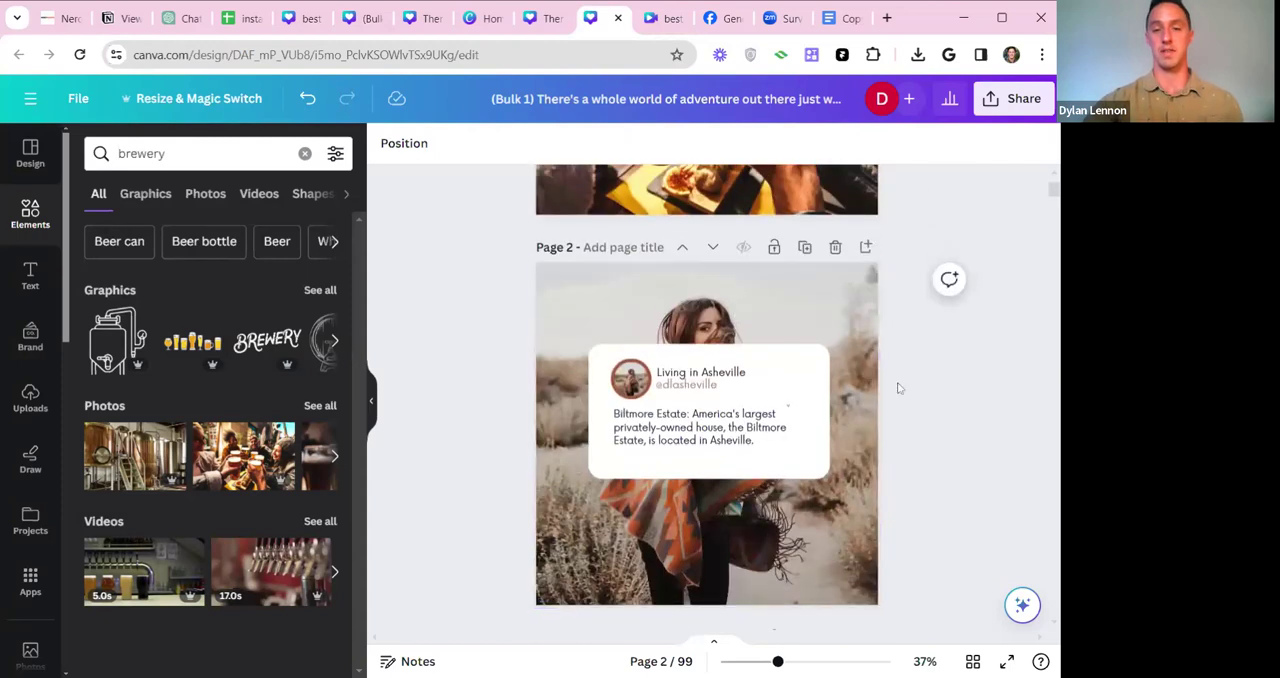
drag(1052, 201, 1057, 337)
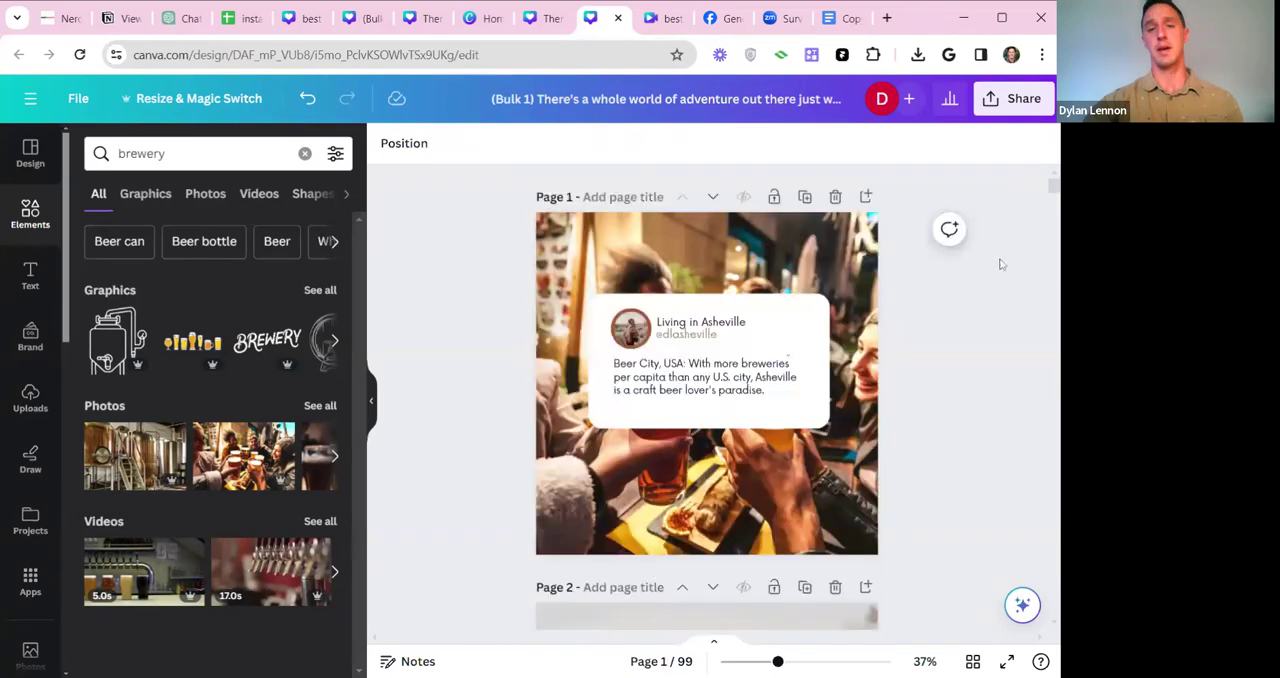
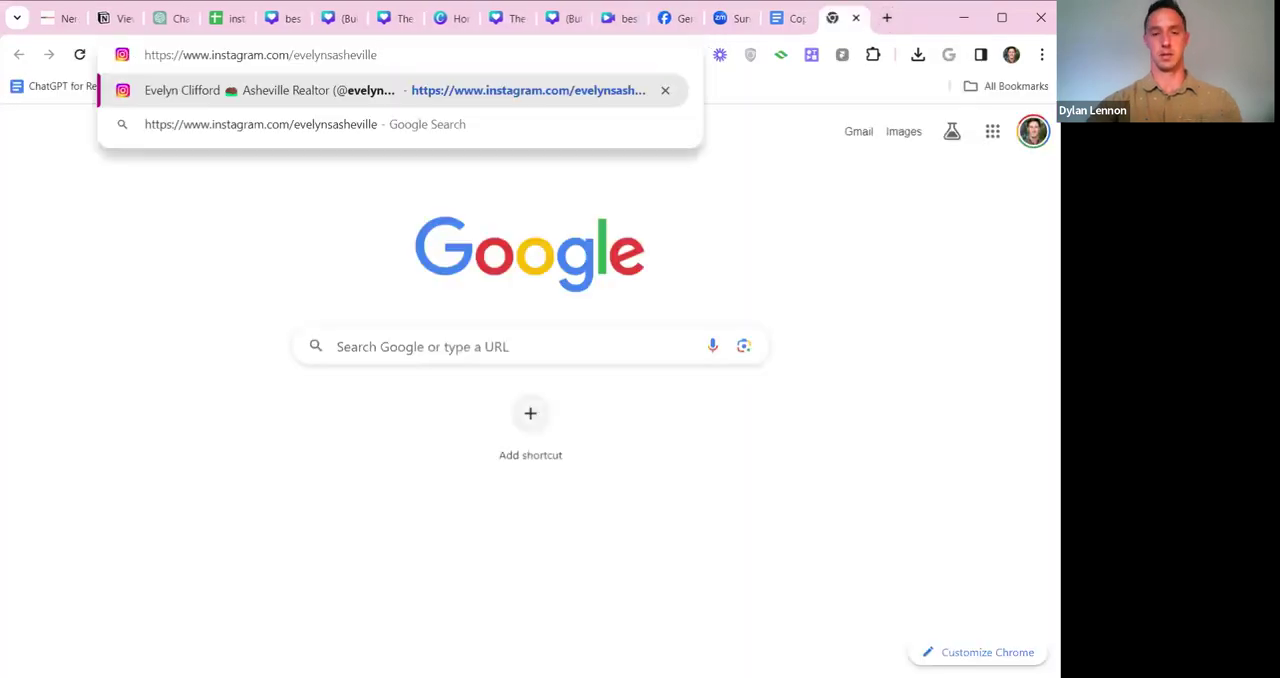
Open an Asheville realtor's Instagram profile and look through the feed for Asheville fun-fact posts mixed in with listings.
key(Return)
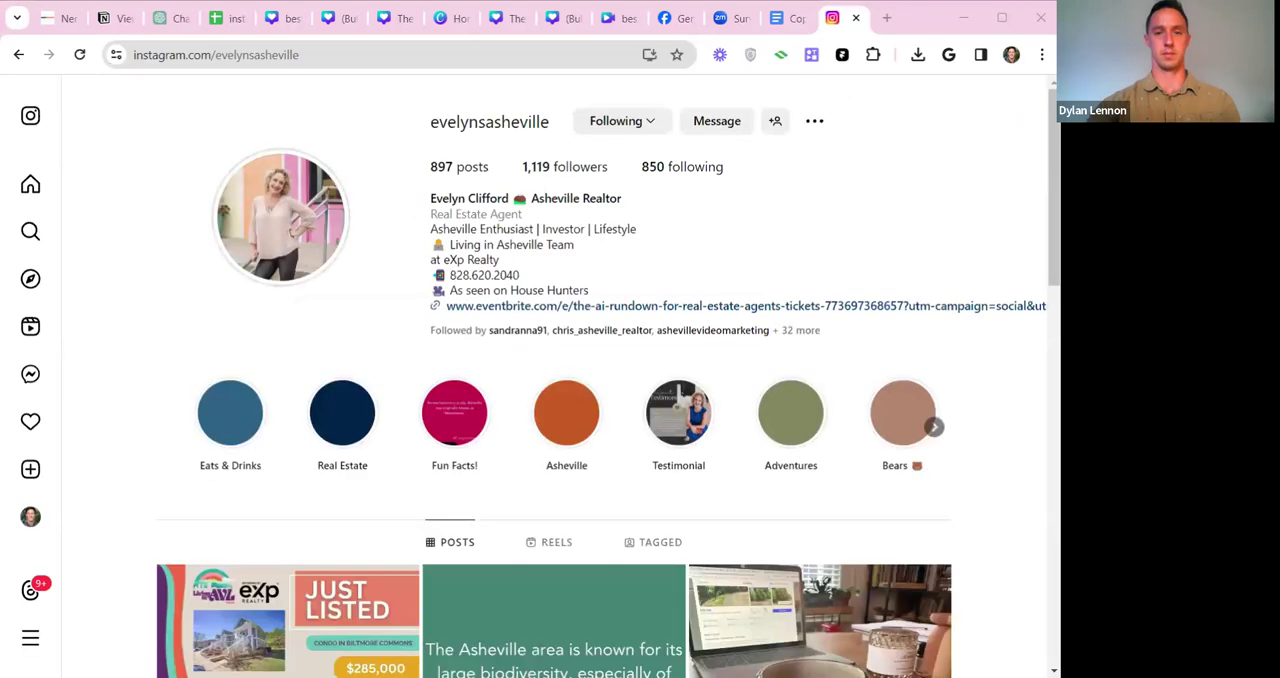
click(102, 206)
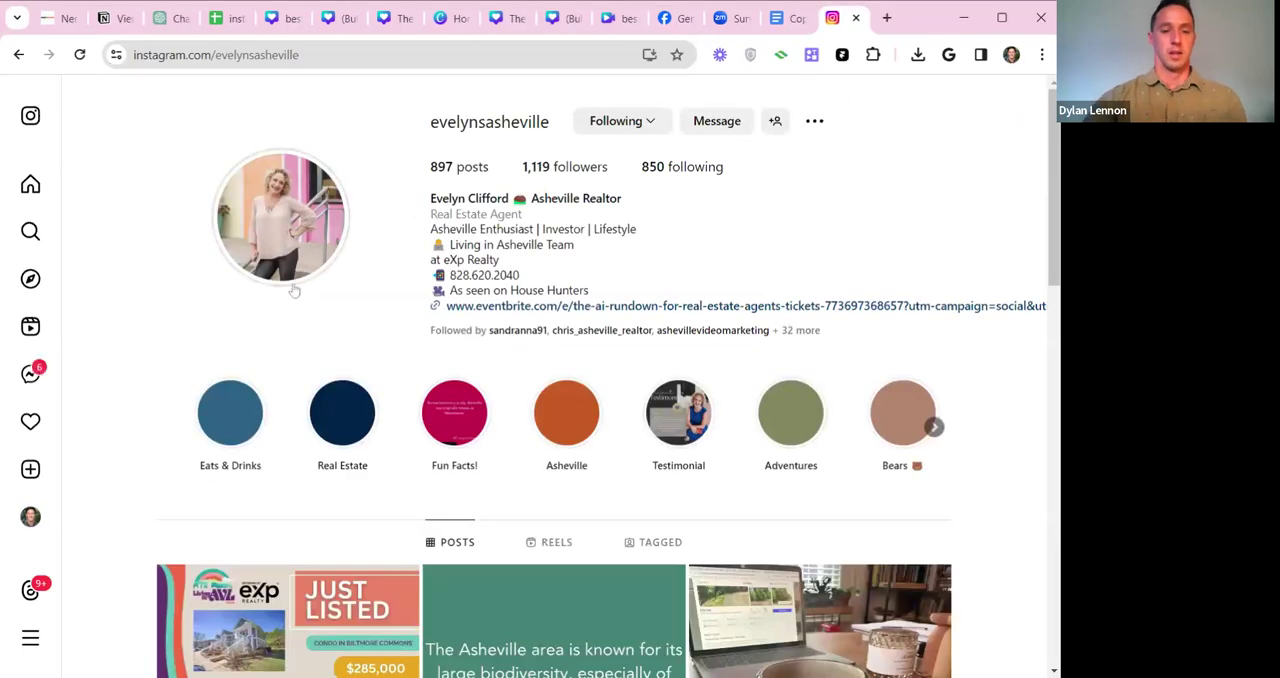
scroll(612, 316, down, 3)
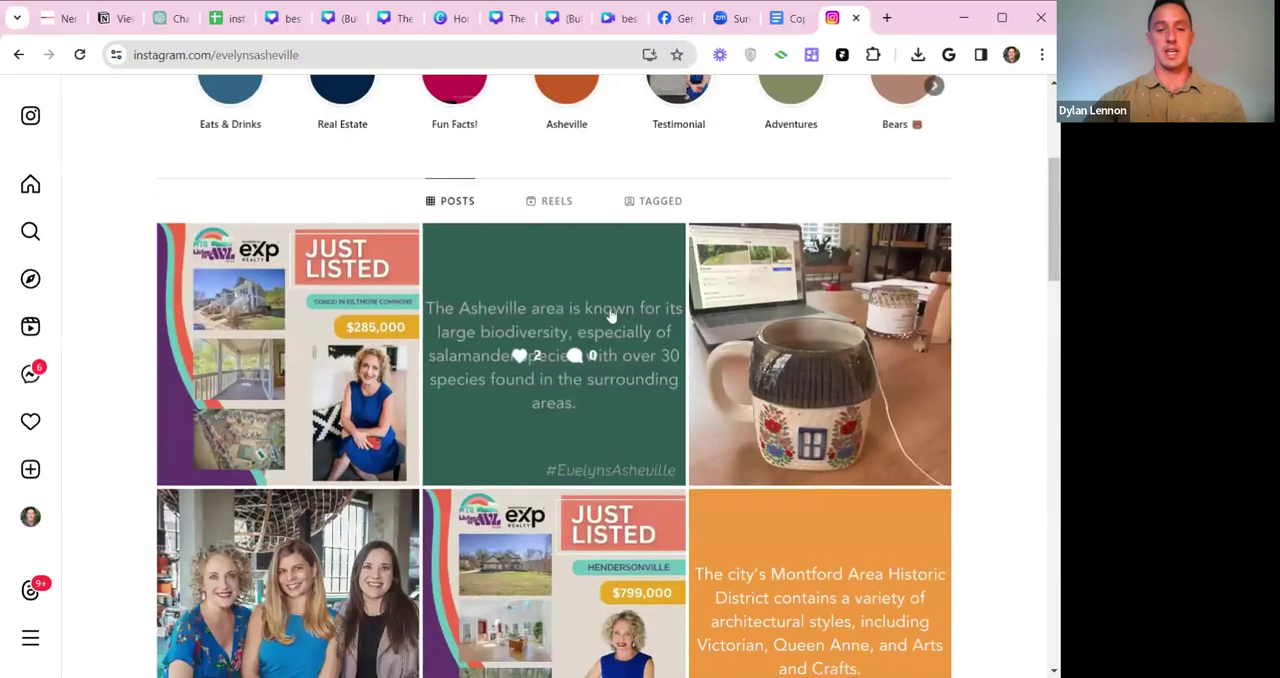
scroll(612, 316, down, 2)
drag(1054, 223, 1054, 217)
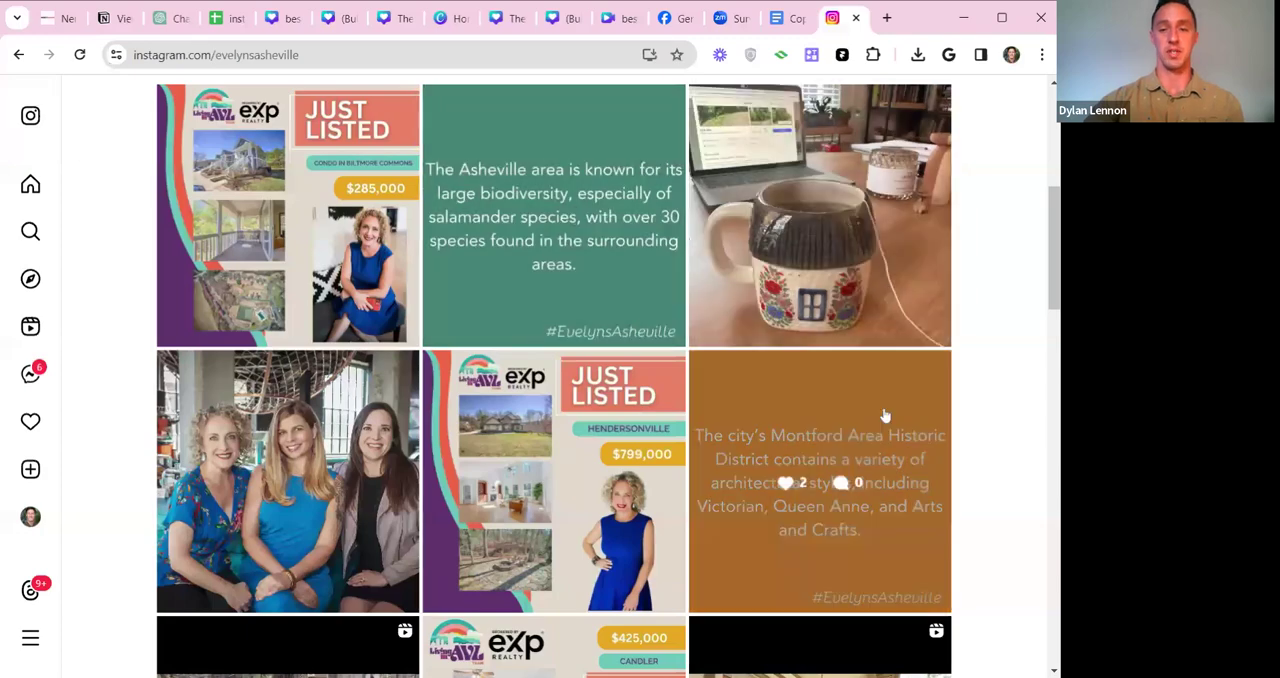
drag(1052, 249, 1029, 472)
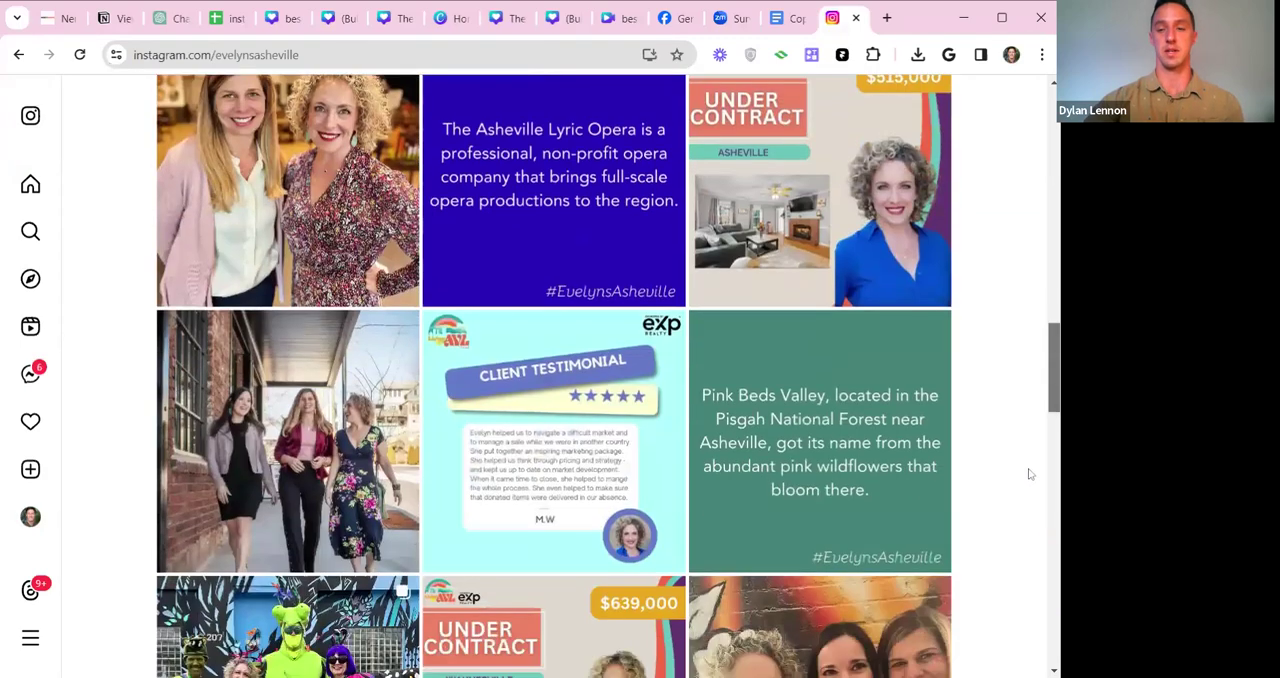
mouse_move(1056, 361)
mouse_down()
mouse_move(1057, 386)
mouse_move(1057, 353)
mouse_up()
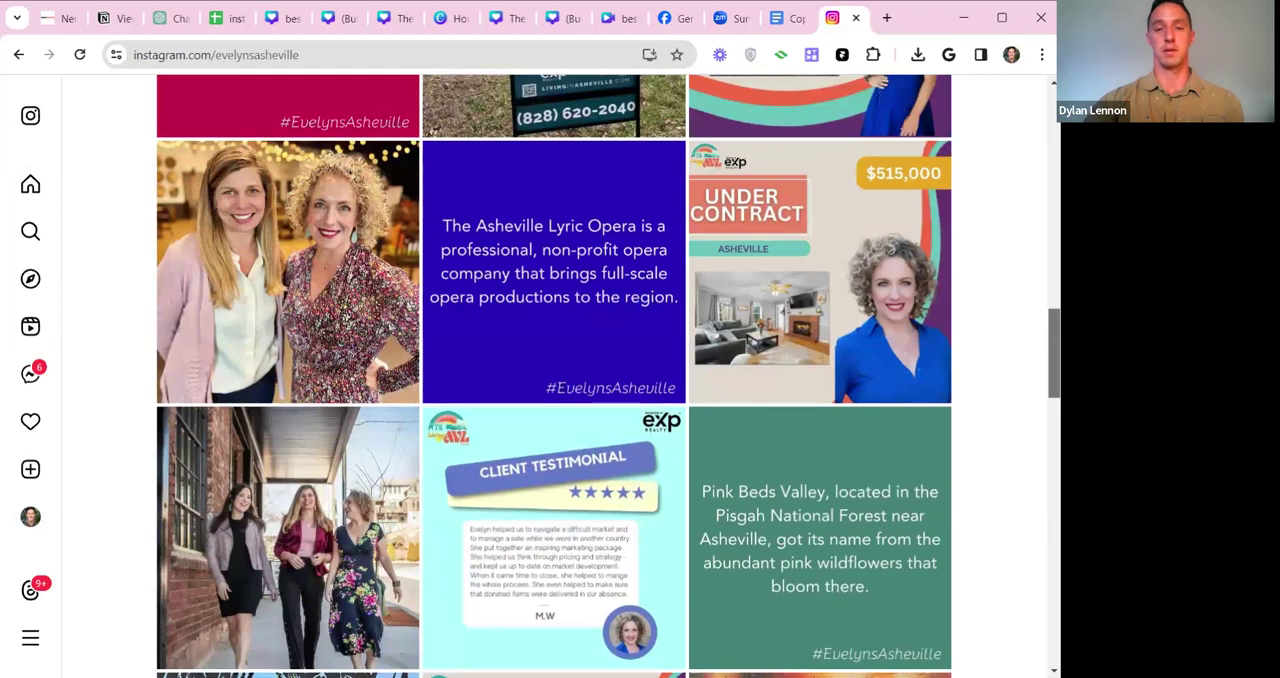
drag(1057, 353, 1057, 169)
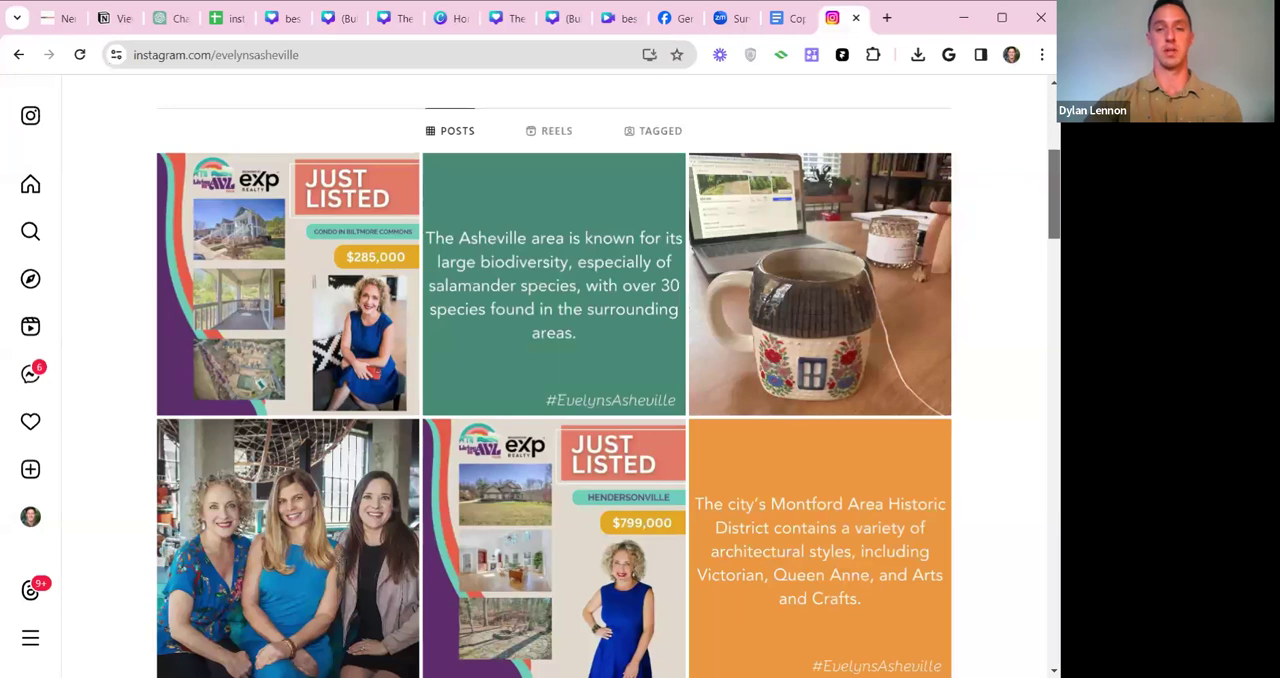
drag(1057, 169, 1057, 176)
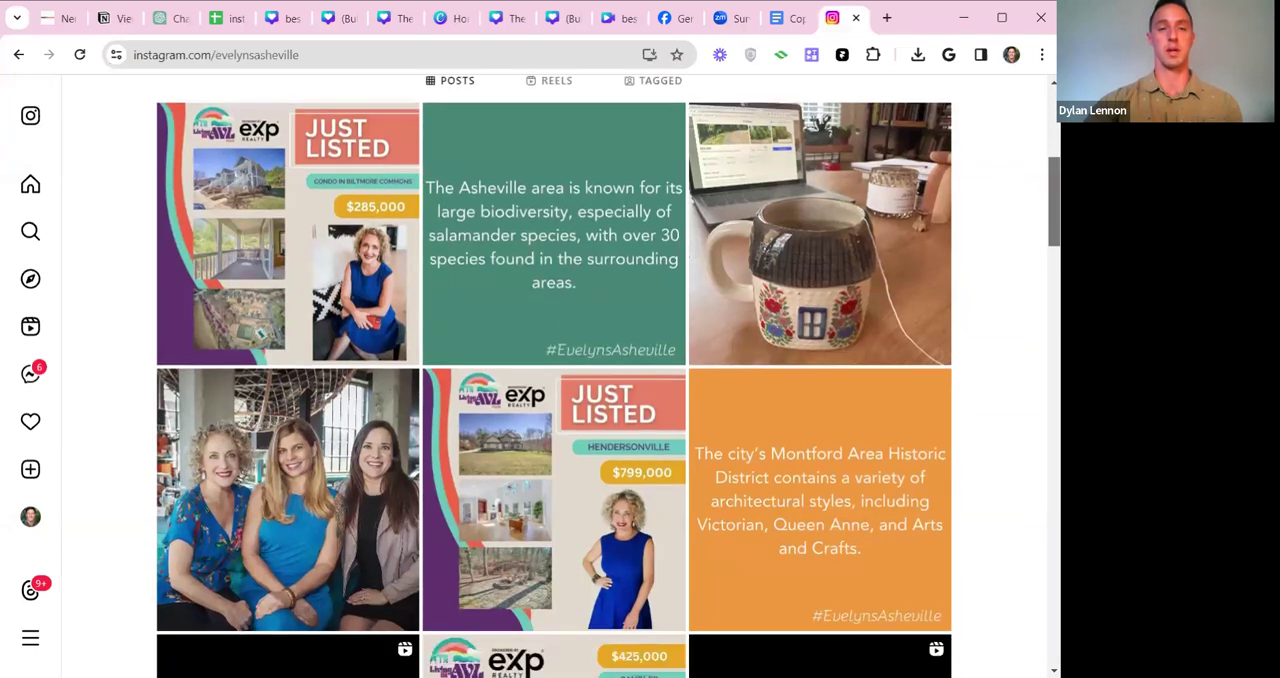
drag(1057, 176, 1057, 122)
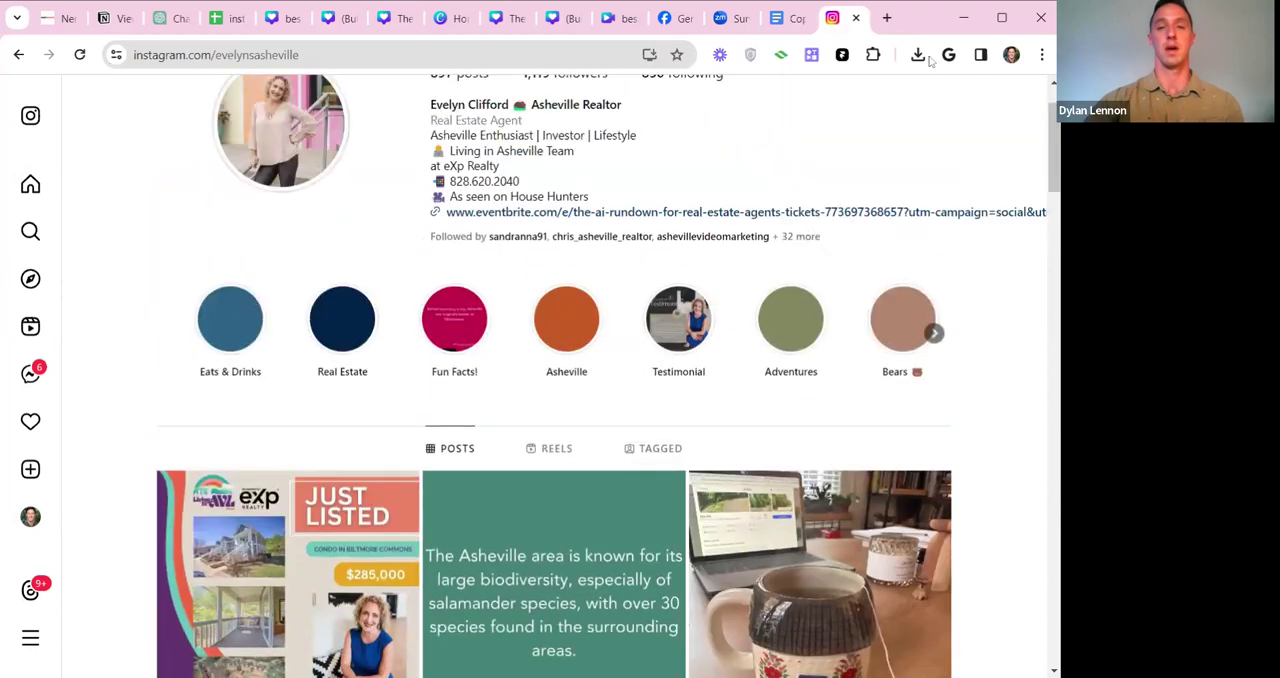
Close the Instagram profile and look over the open Canva designs, including the "best galleries in asheville" post and the 9-page bulk set.
click(345, 20)
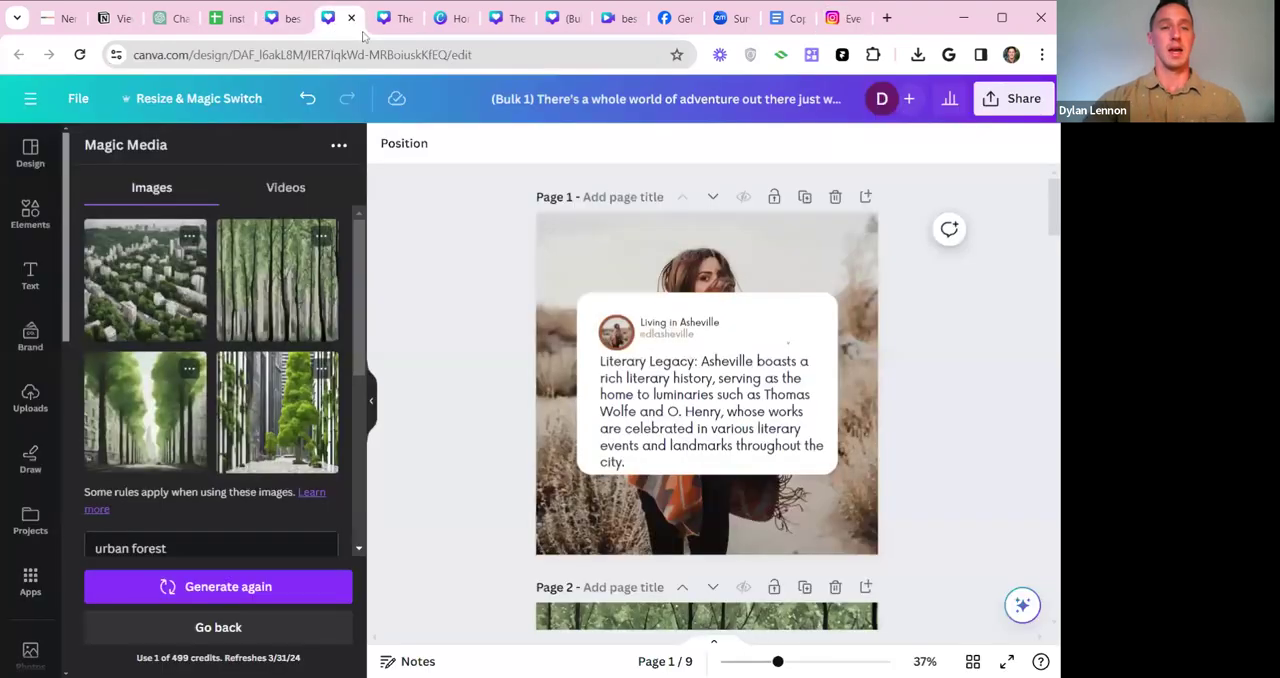
click(848, 26)
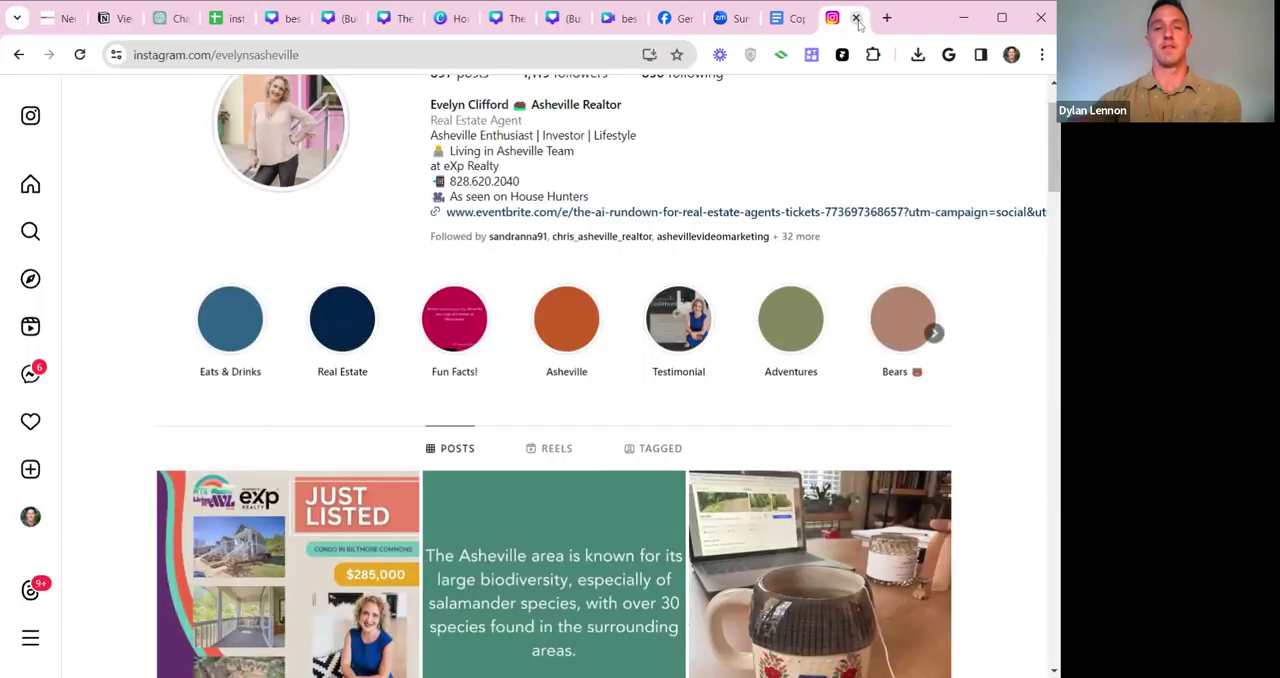
click(856, 18)
click(288, 22)
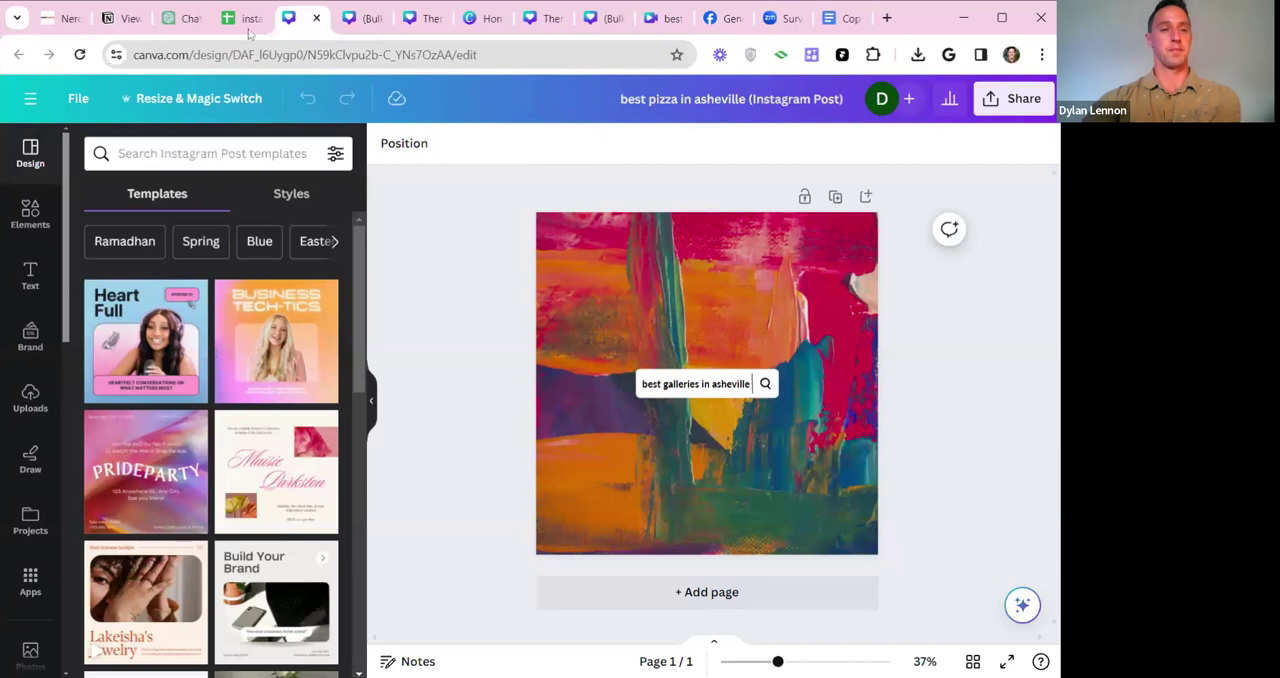
click(358, 24)
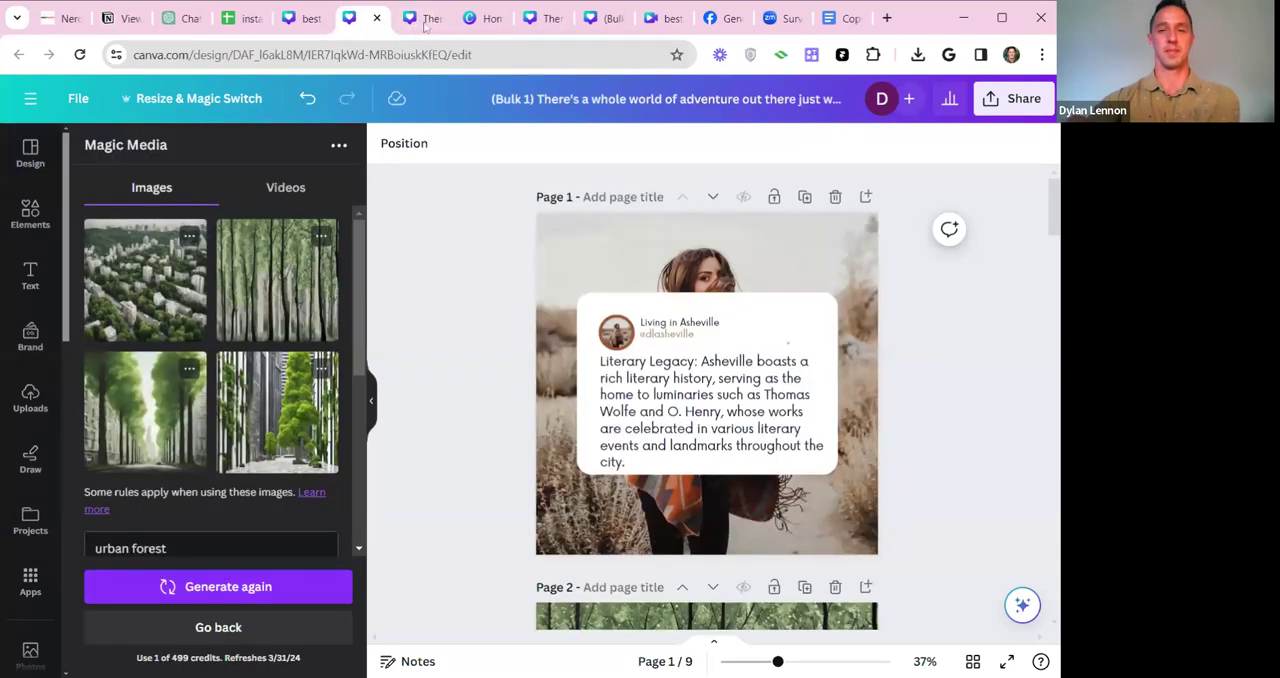
click(488, 30)
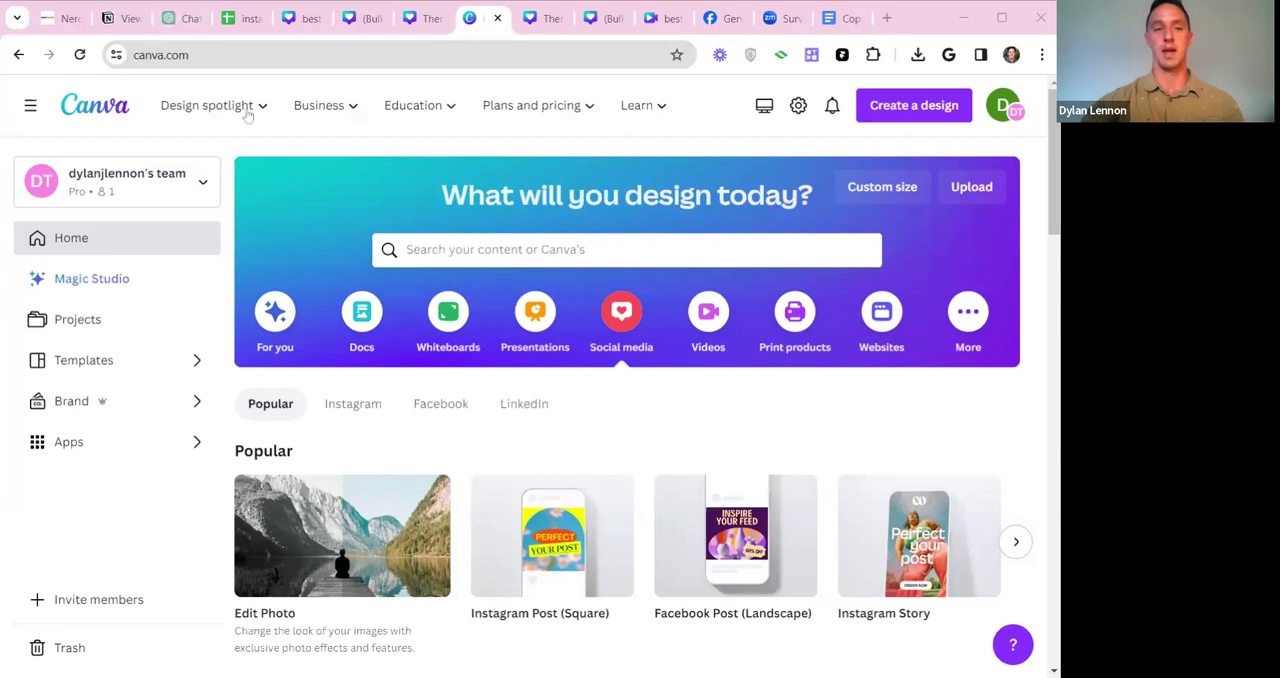
Switch to ChatGPT, skim the generated Asheville facts, and start a new chat.
click(180, 18)
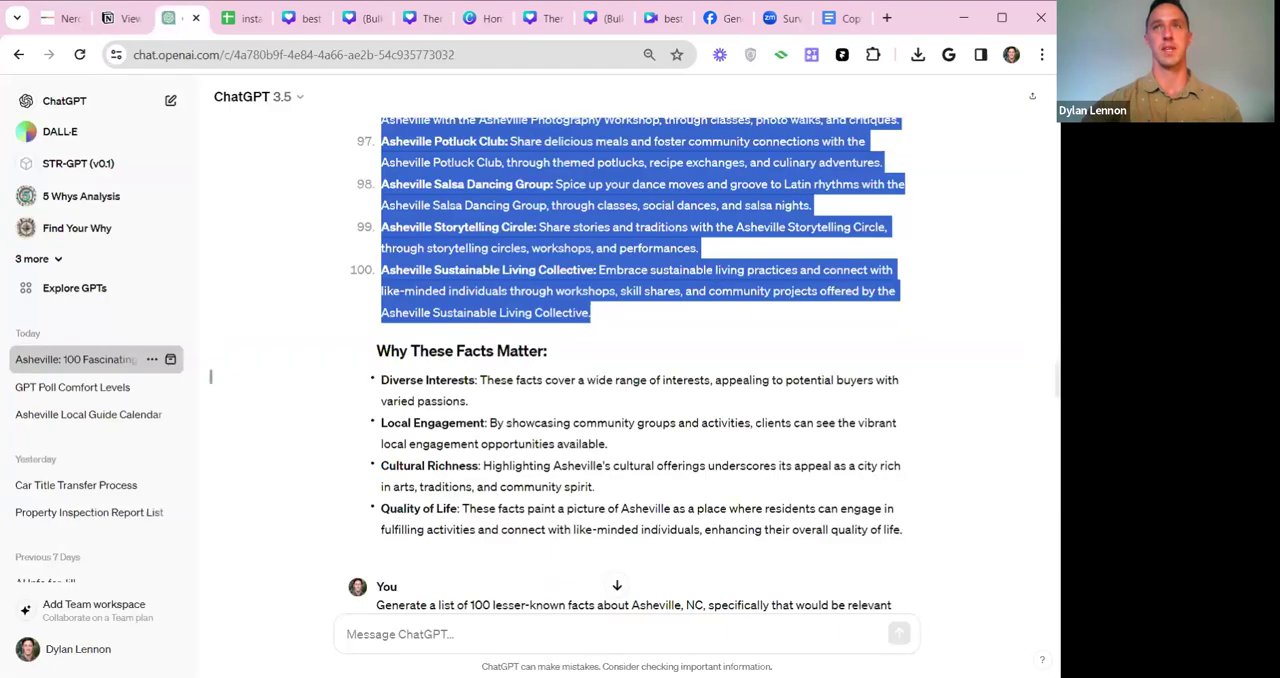
scroll(640, 350, down, 10)
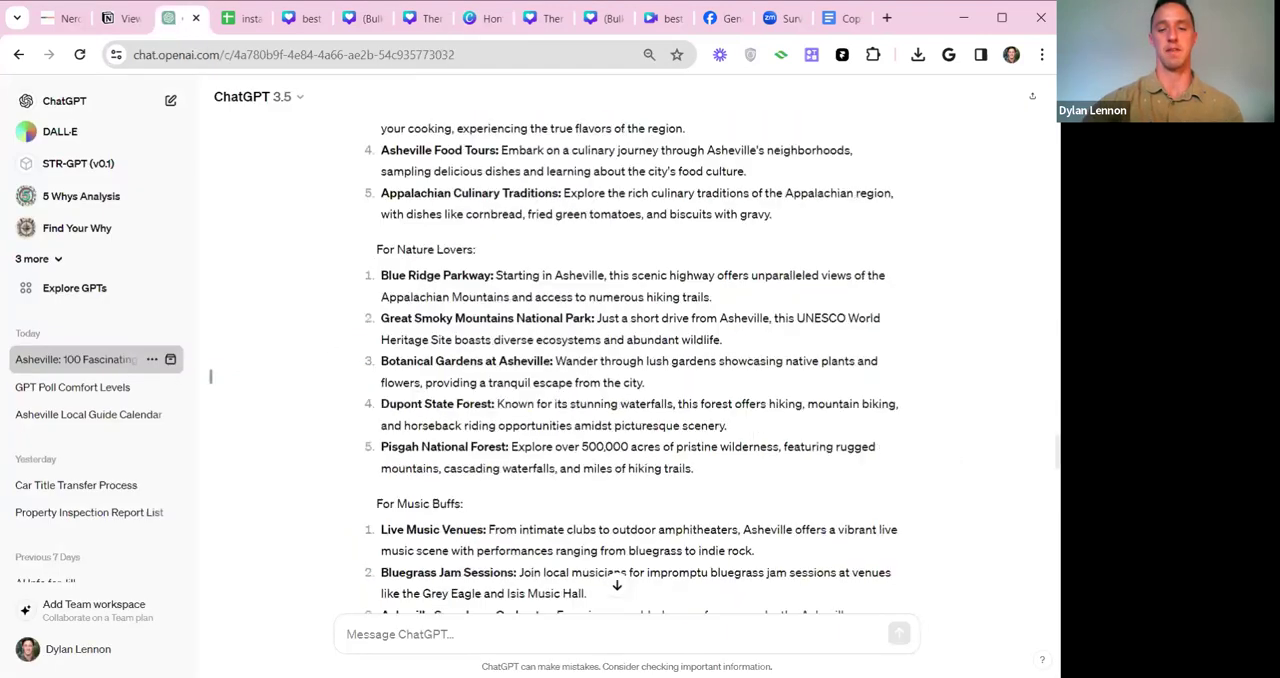
scroll(628, 370, down, 5)
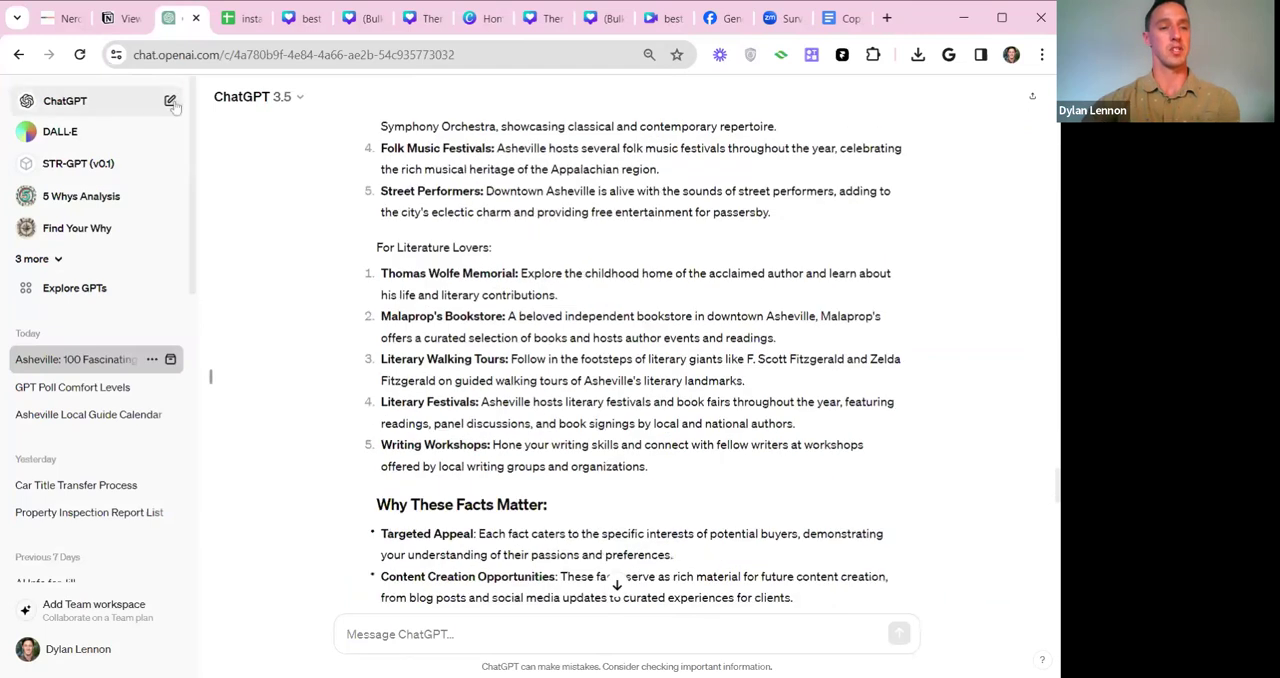
click(170, 102)
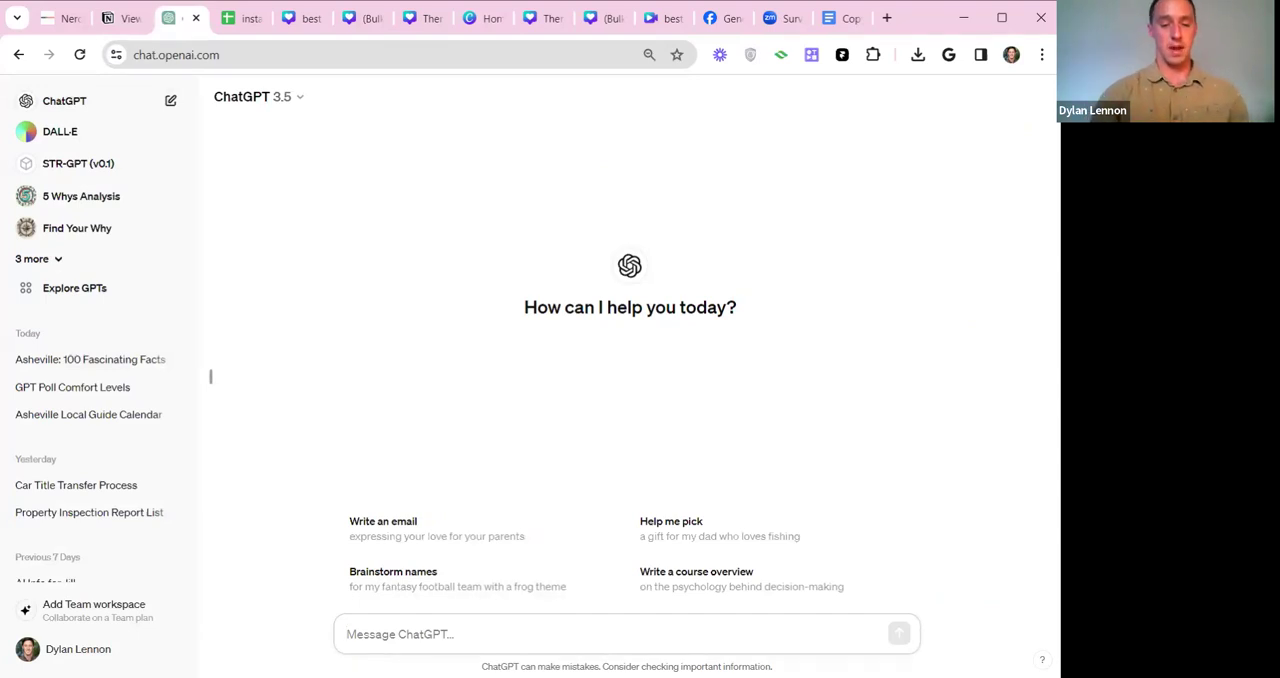
Begin the prompt with "I'm going to create a spreadsheet of video topic ideas and I'd like your help".
text(I'm going to create)
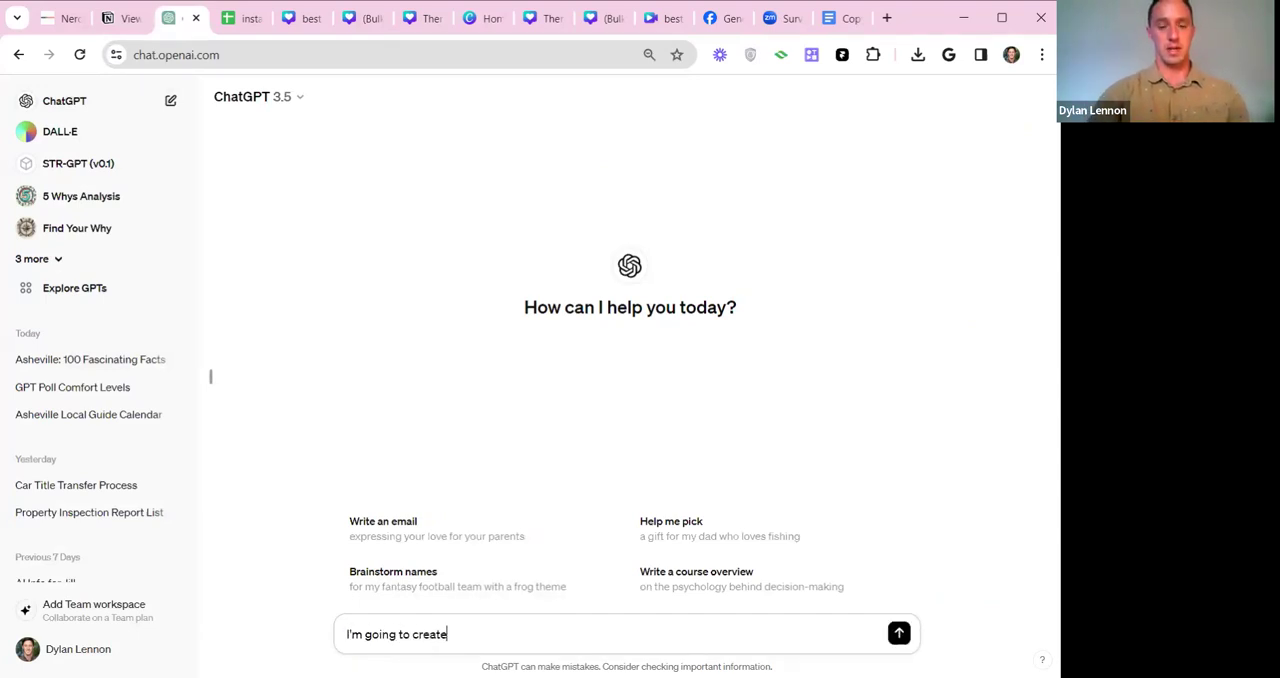
text( a spreadsheet of video topics)
key(BackSpace)
text(ide)
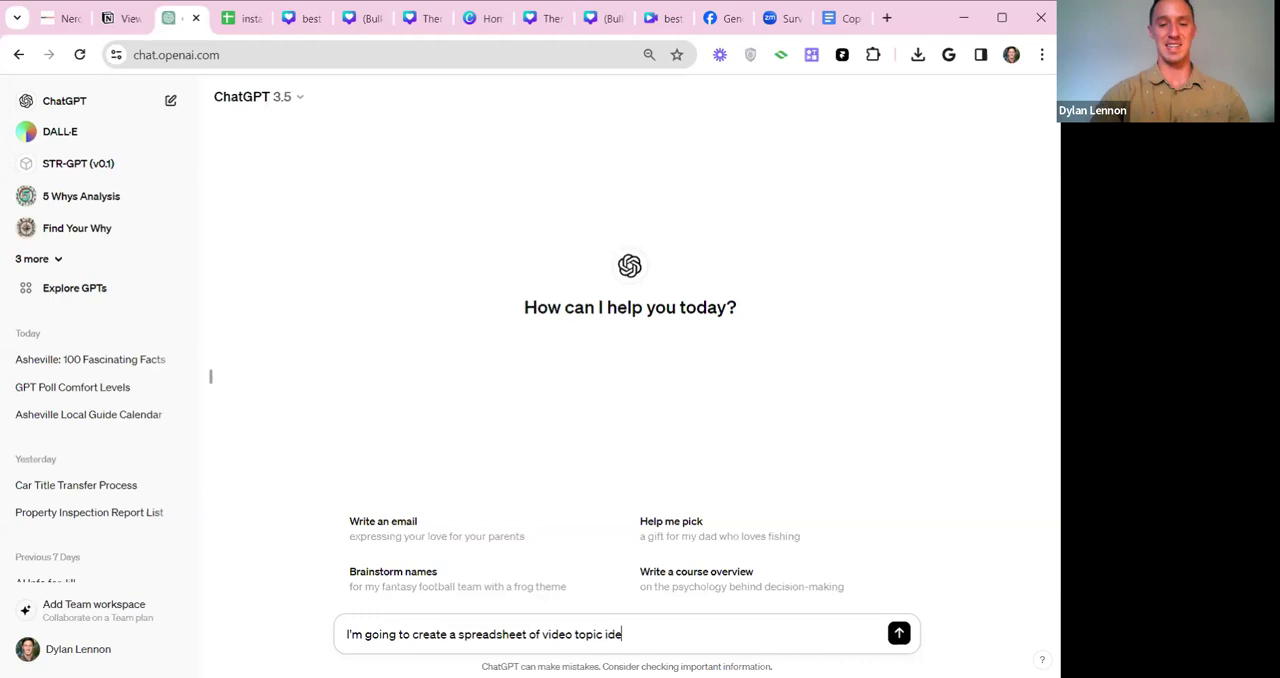
text(as and I'd li)
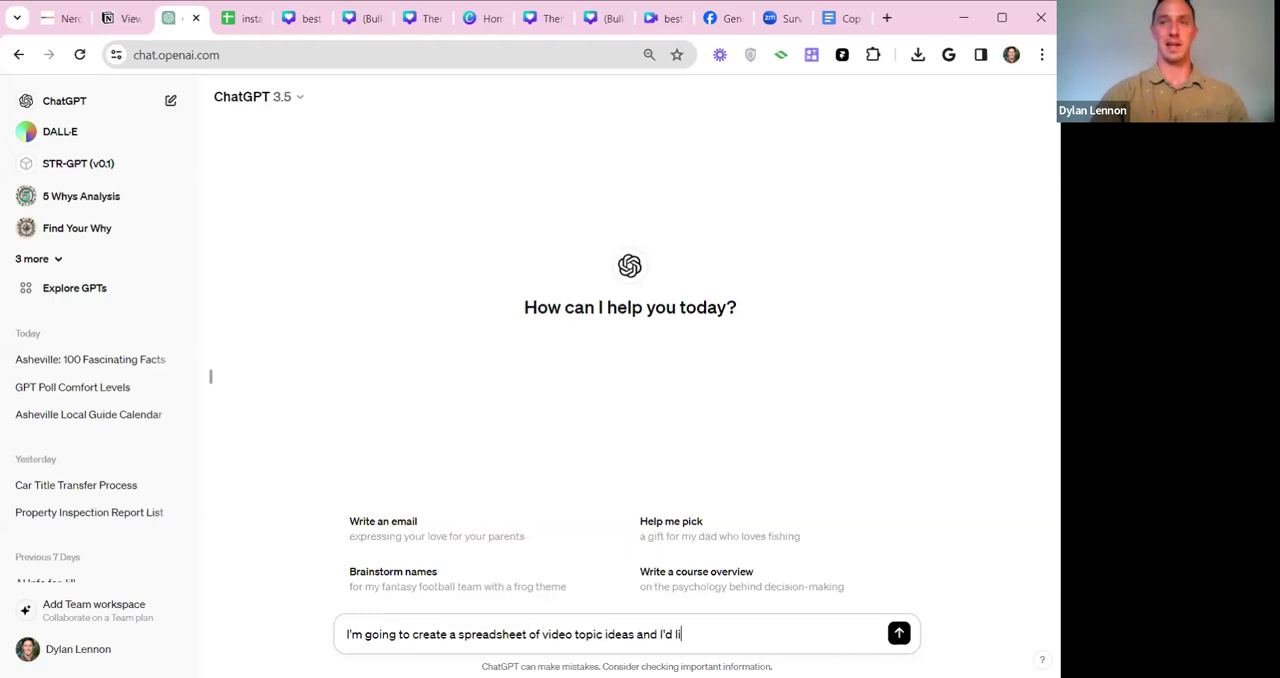
text(ke your help. Us)
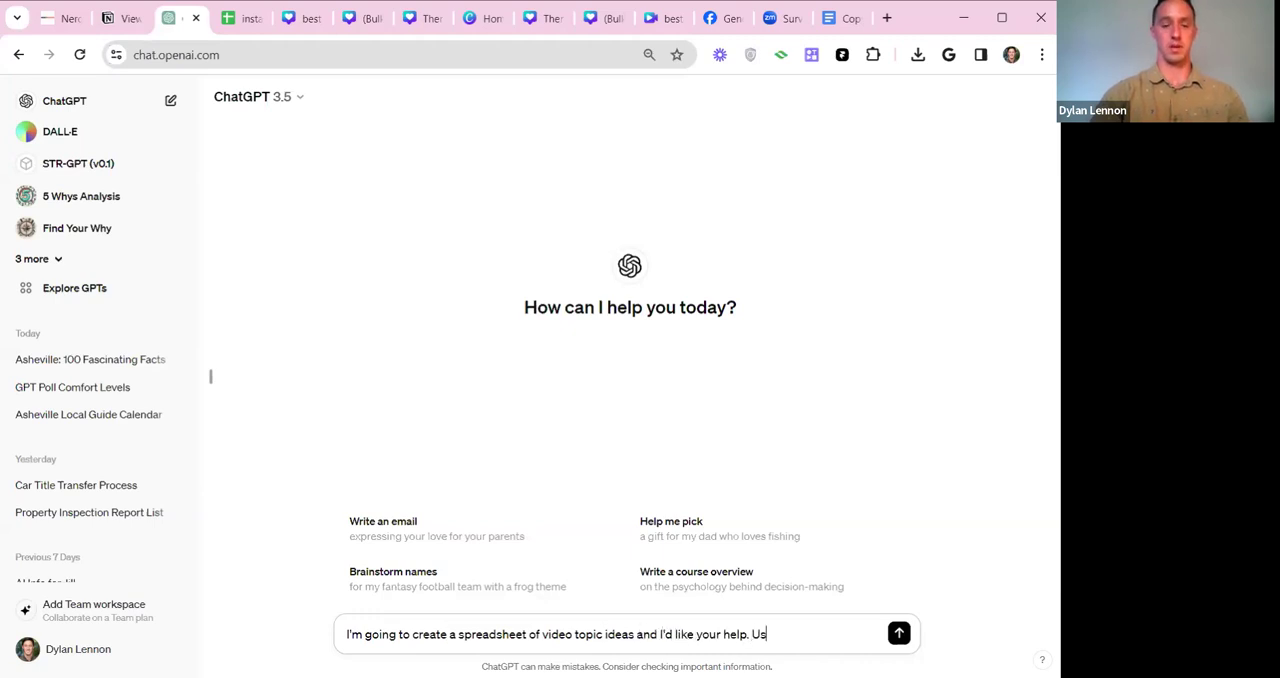
text(ing my custom instructi)
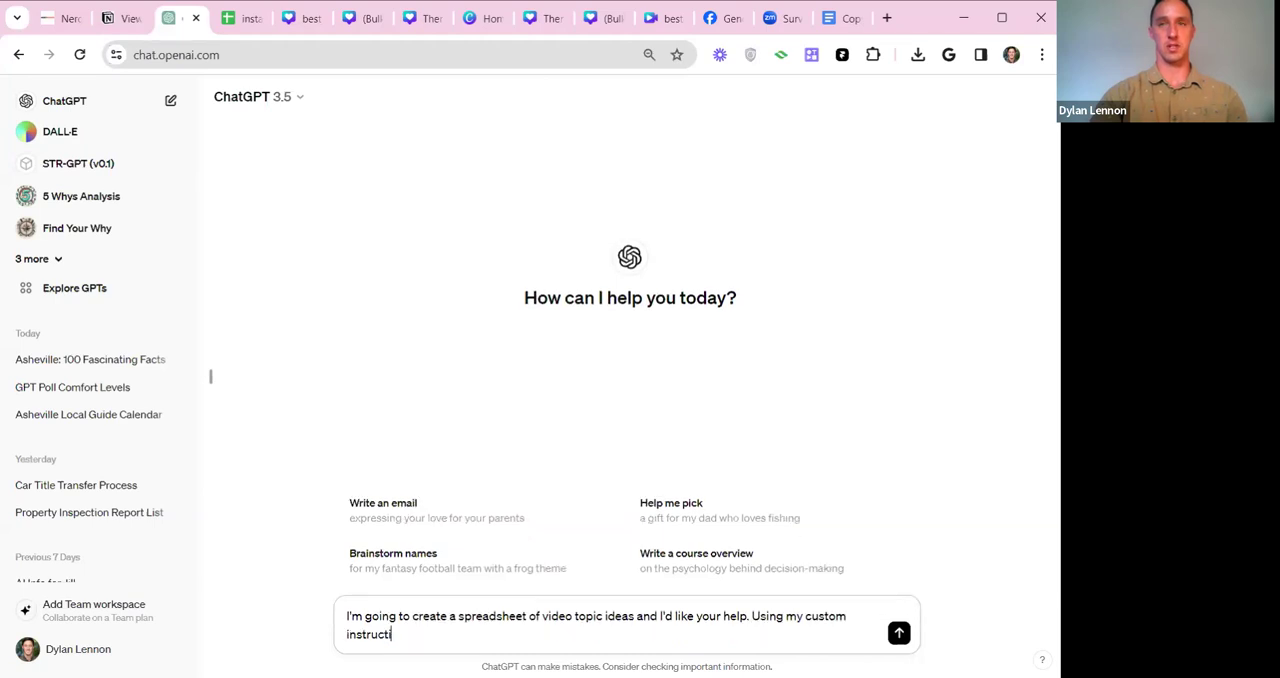
text(ons for what you know a)
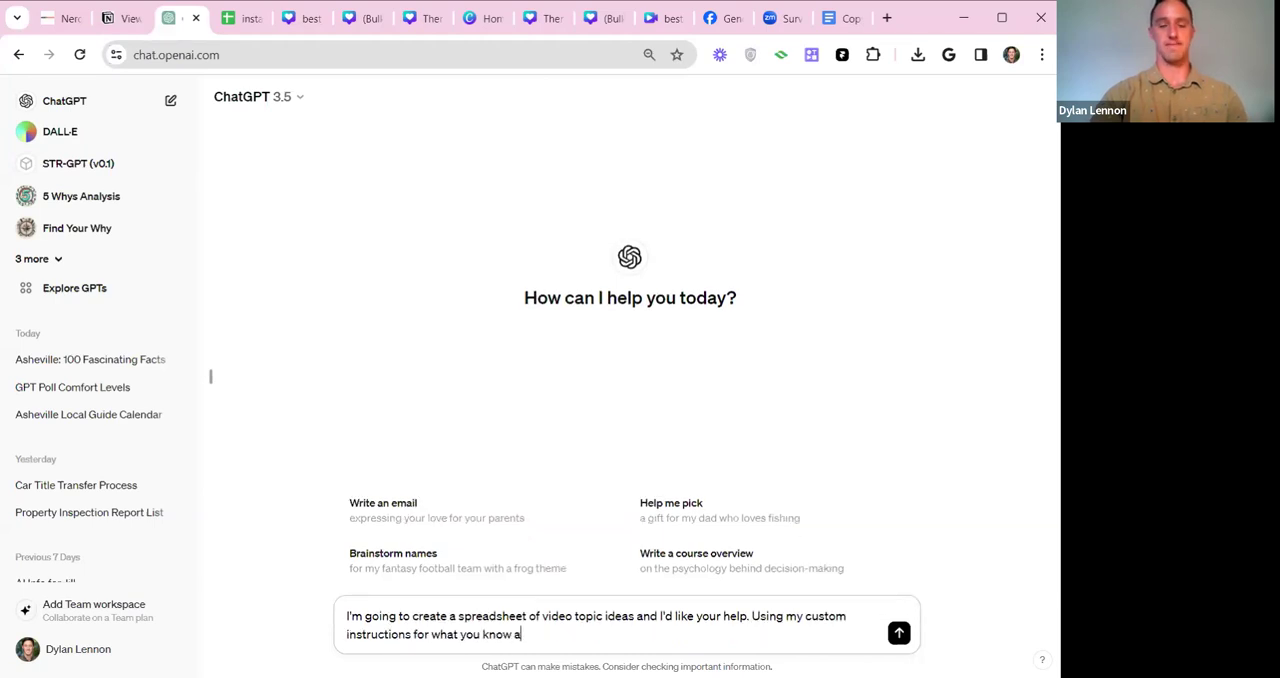
text(bout me,)
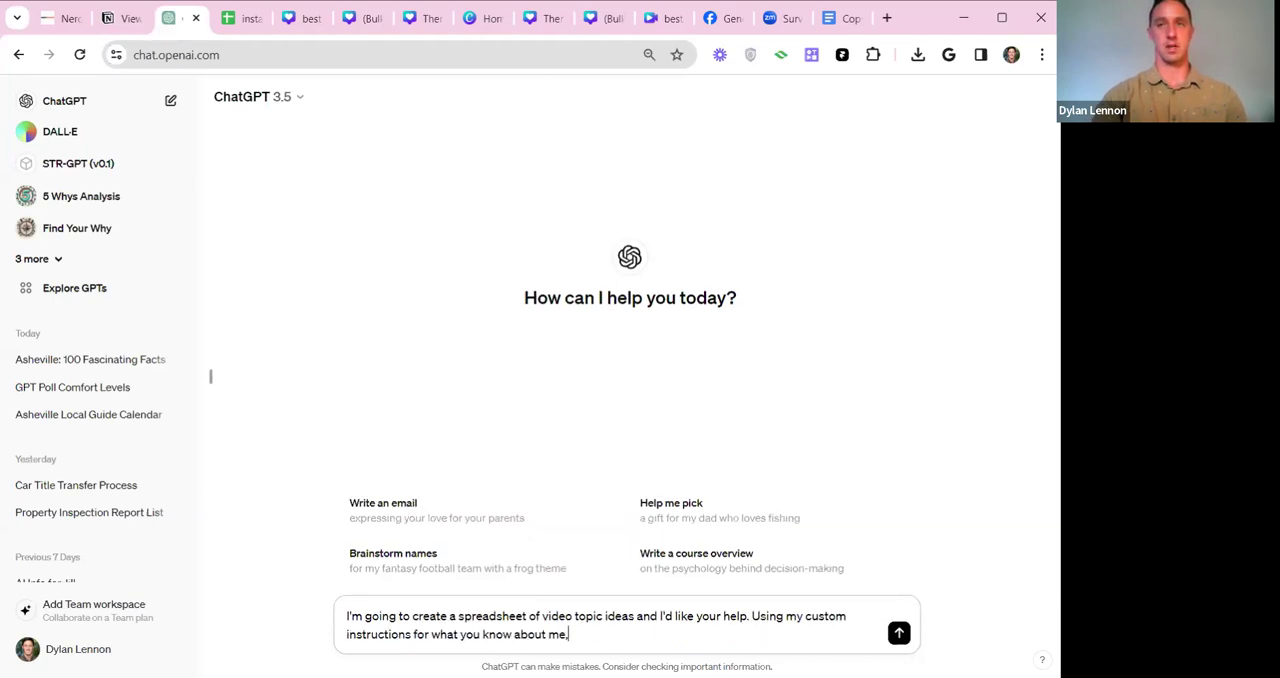
text( please h)
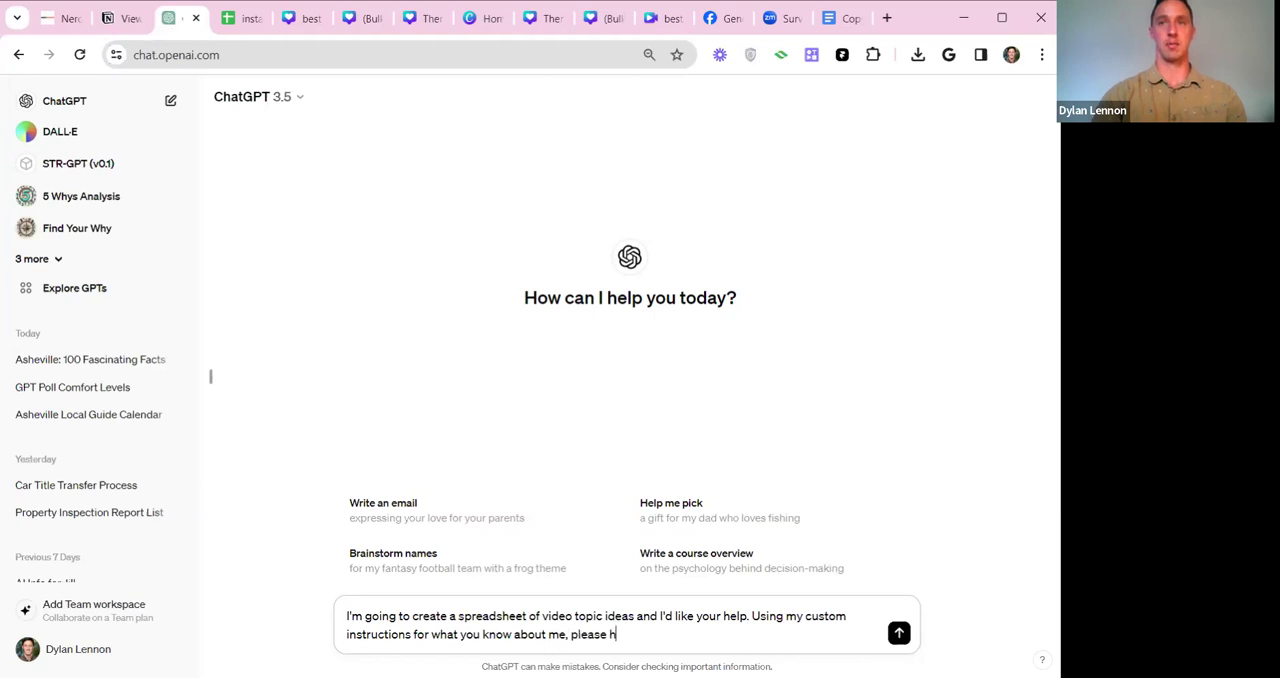
text(elp me generate 100)
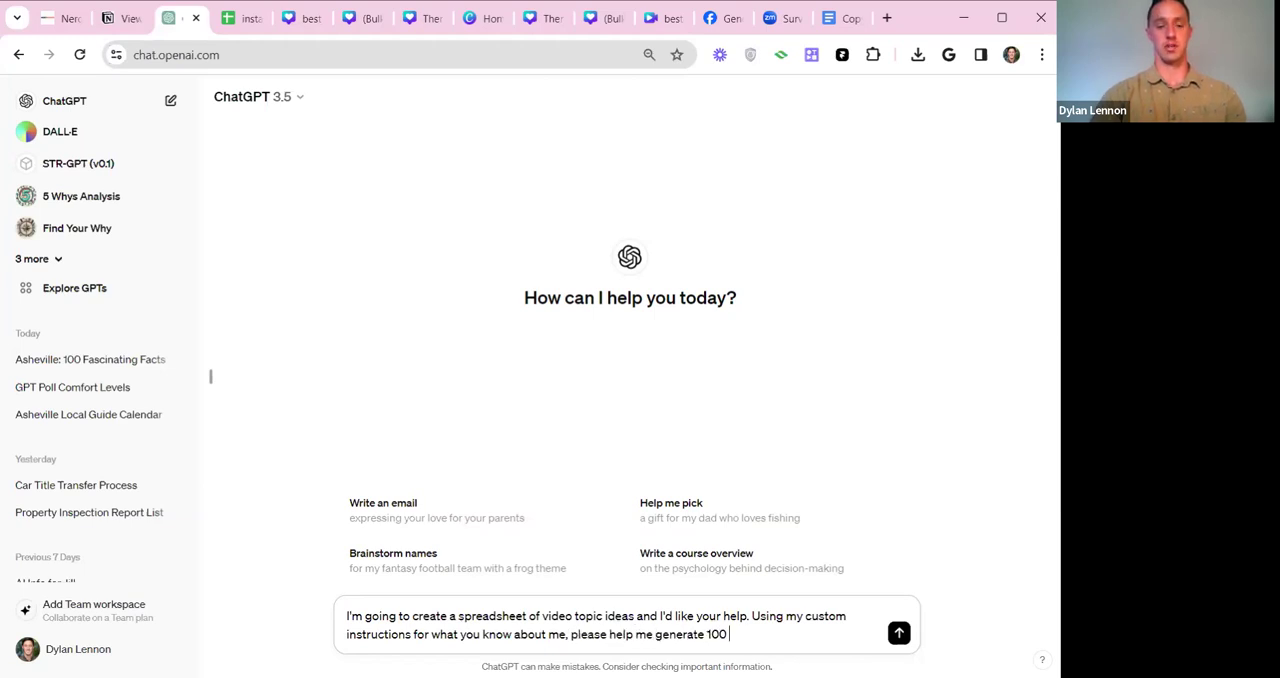
text( video topics,)
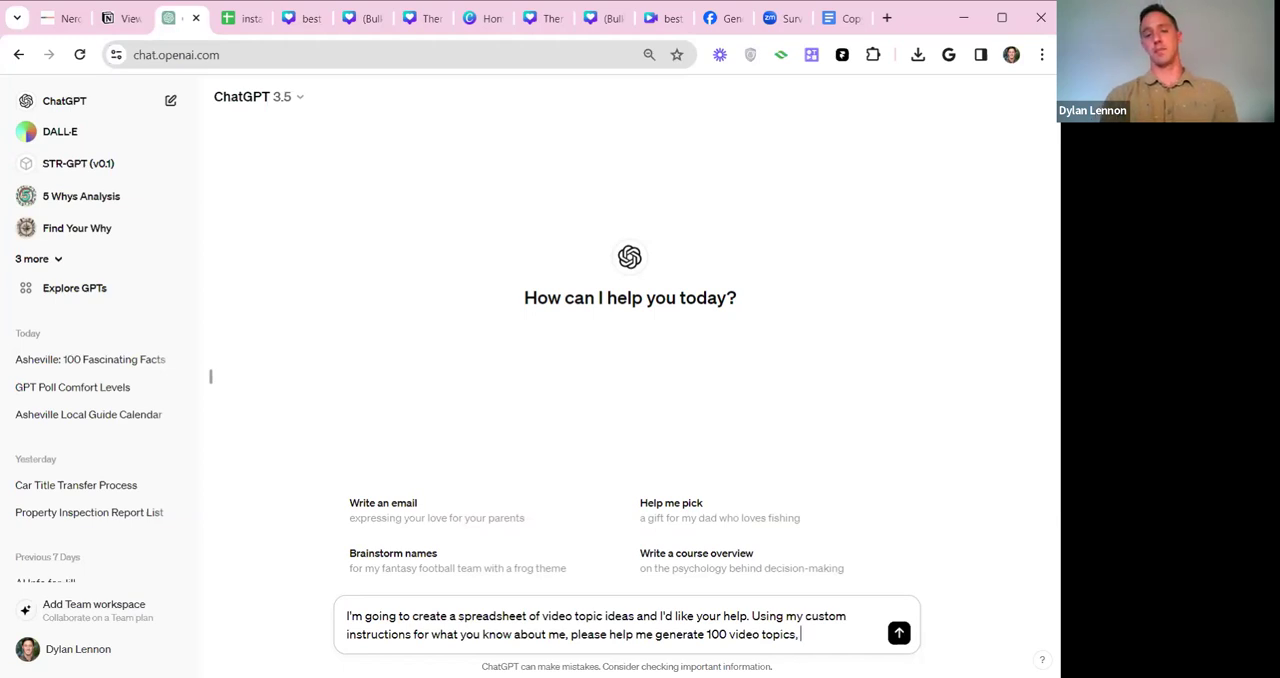
Continue the prompt with "Using my custom instructions for what you know about me, please help me generate 100 video topics for IG reels".
key(BackSpace)
key(BackSpace)
text(for GI ree)
key(BackSpace)
key(BackSpace)
key(BackSpace)
key(BackSpace)
key(BackSpace)
key(BackSpace)
text(IG reels,)
key(BackSpace)
key(BackSpace)
Add the note "(i'll fill in the actual content later)" after the IG reels request.
text((I'll fill int th)
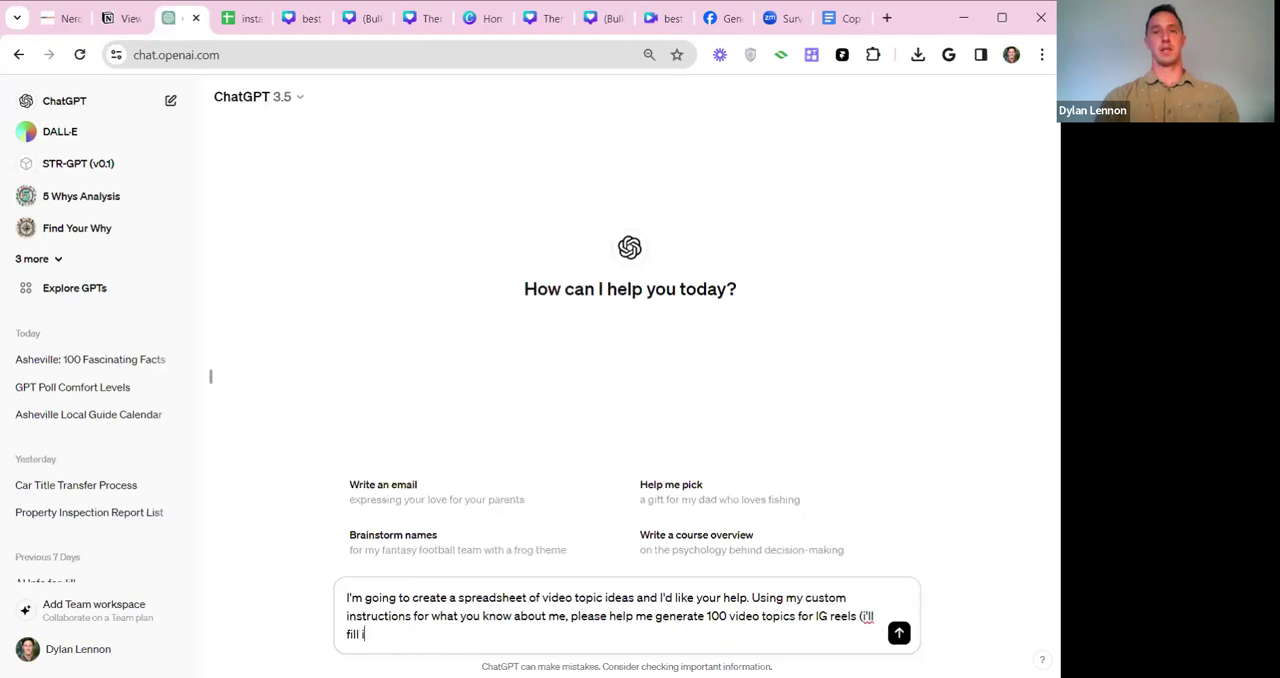
key(BackSpace)
key(BackSpace)
key(BackSpace)
key(BackSpace)
text(the actual h)
key(BackSpace)
text(content later))
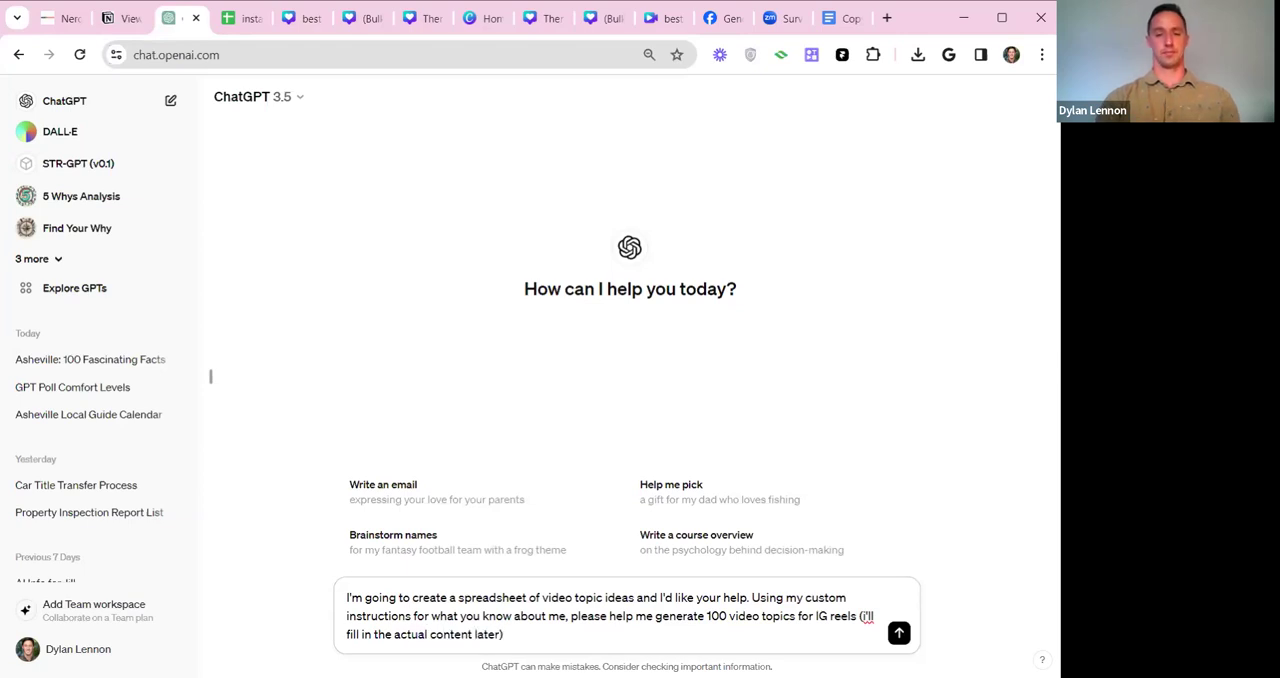
text(. My)
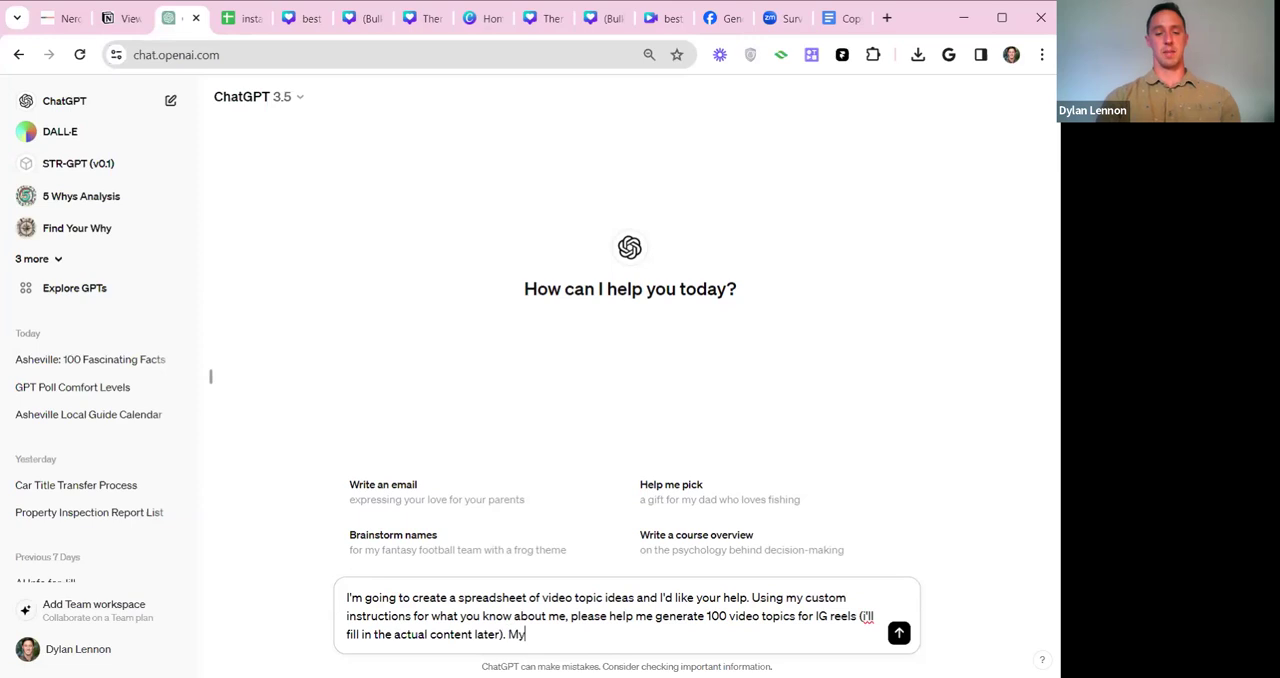
text( target audience is fit)
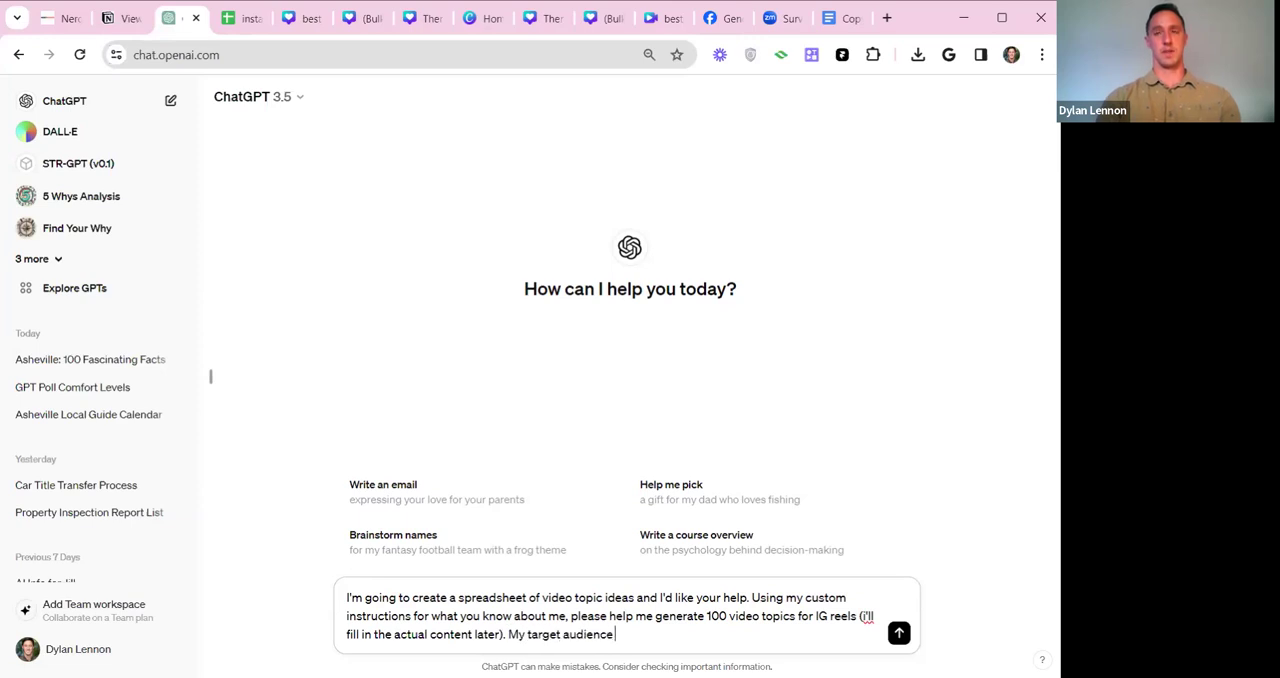
Add "My target audience is split into 5" as a new sentence after the note in the prompt.
key(BackSpace)
key(BackSpace)
text(split into 5, so)
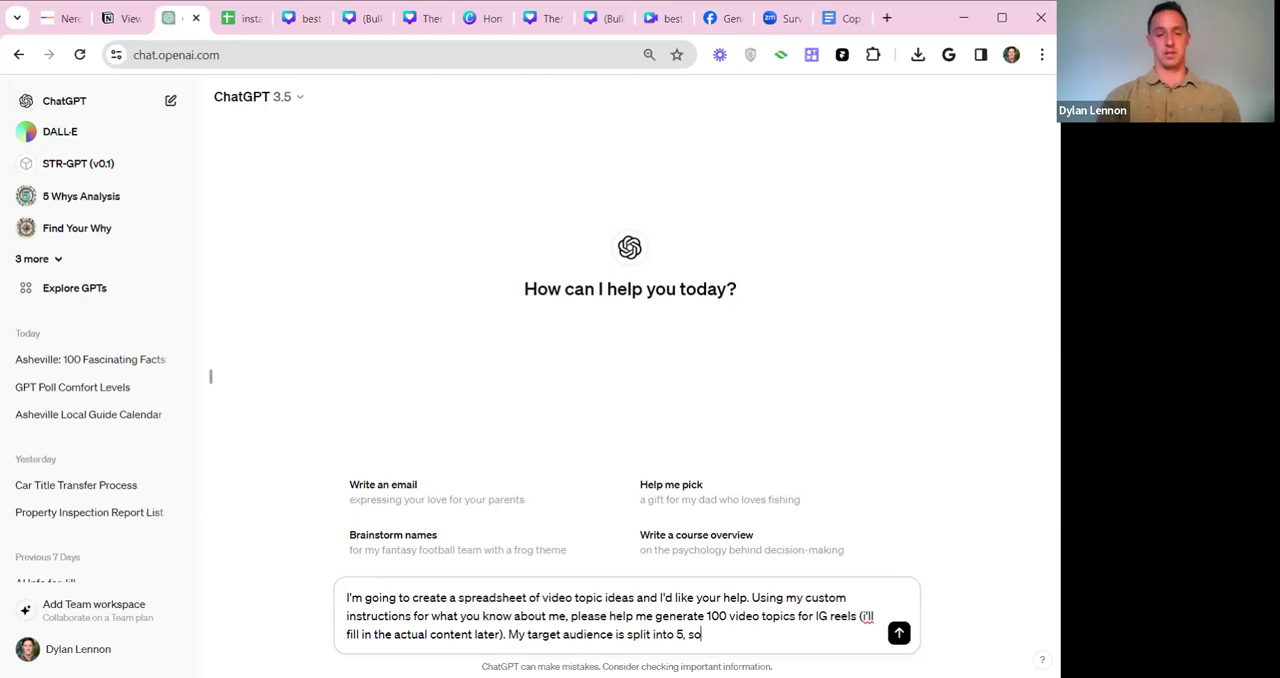
text( I'd like youre help in generating)
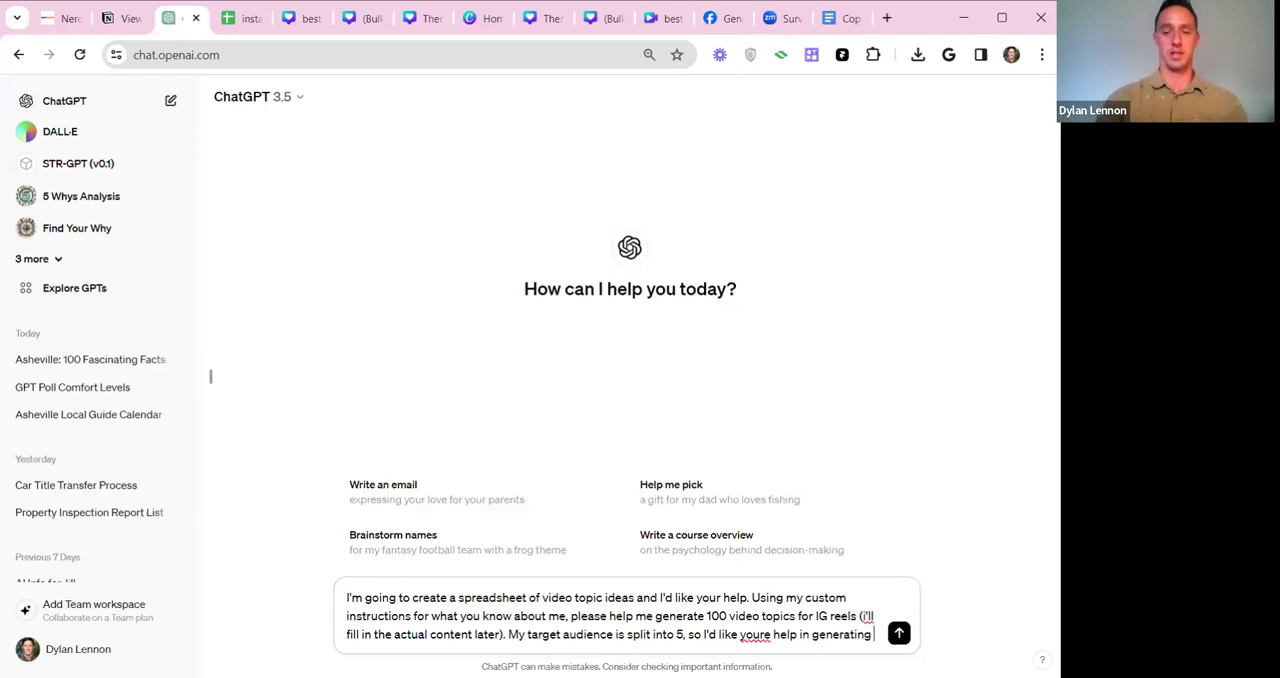
Continue the sentence with ", so I'd like youre help in generating 20 video topic ideas per audience:".
text(20 video topic)
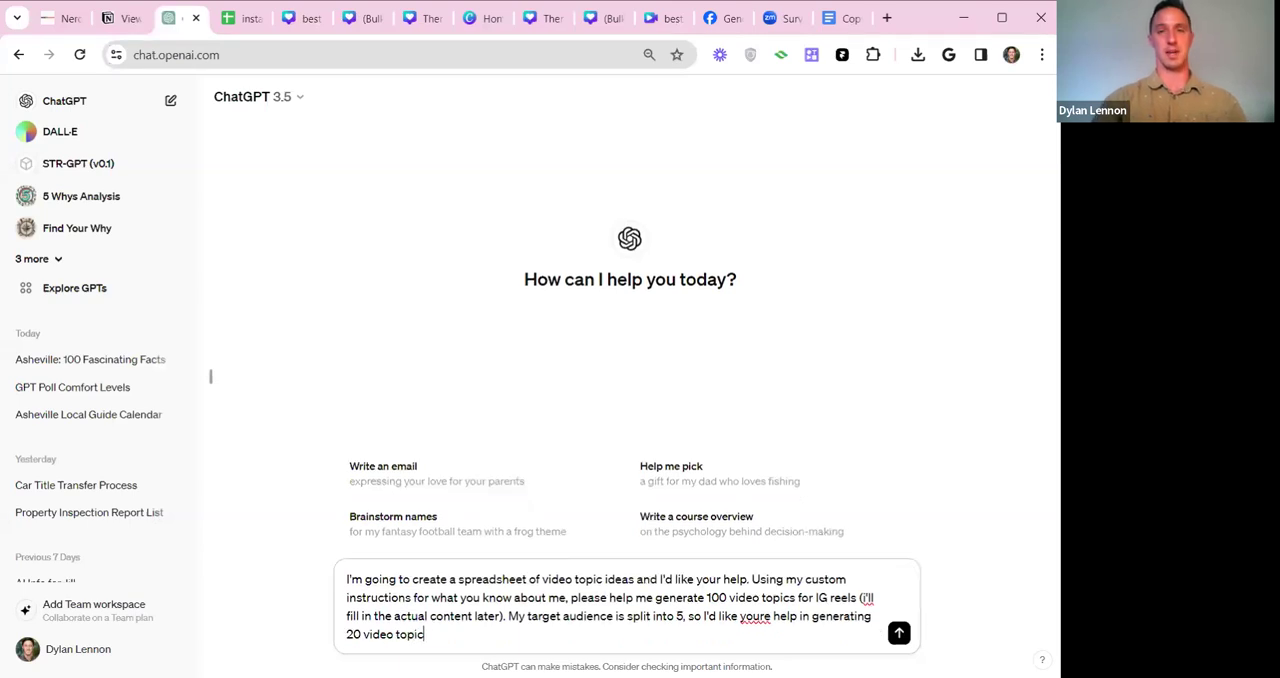
text( ideas per audience:)
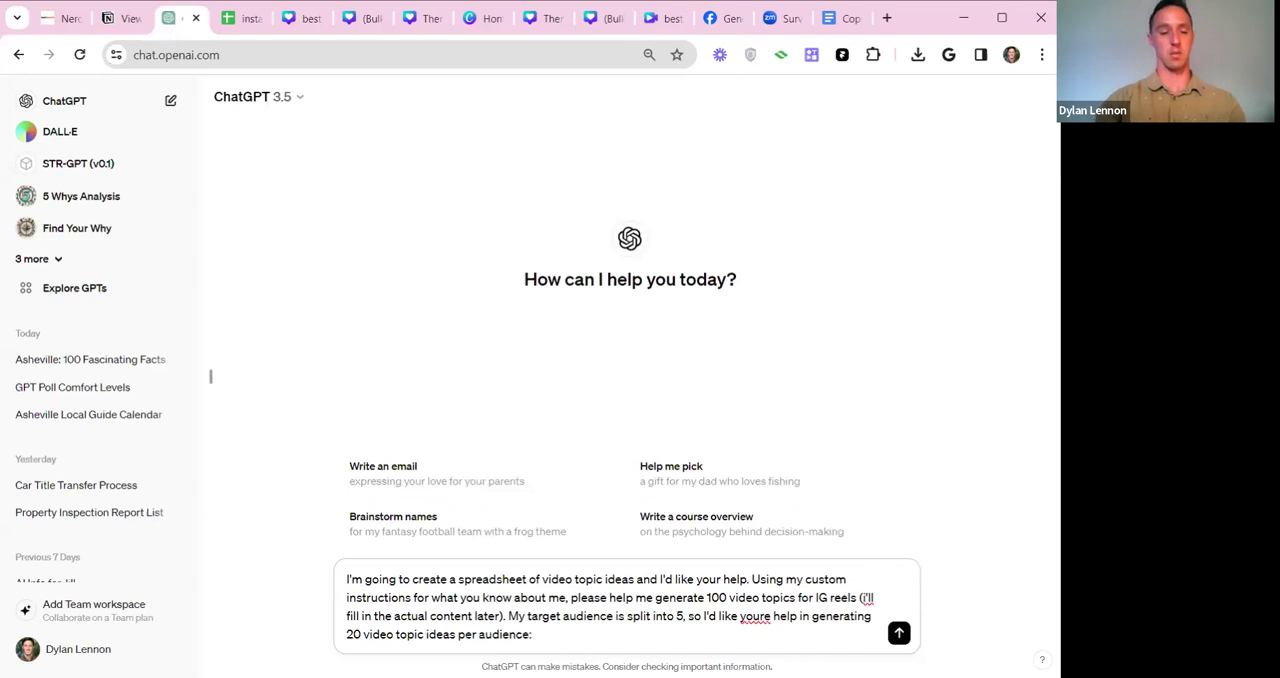
text( 1))
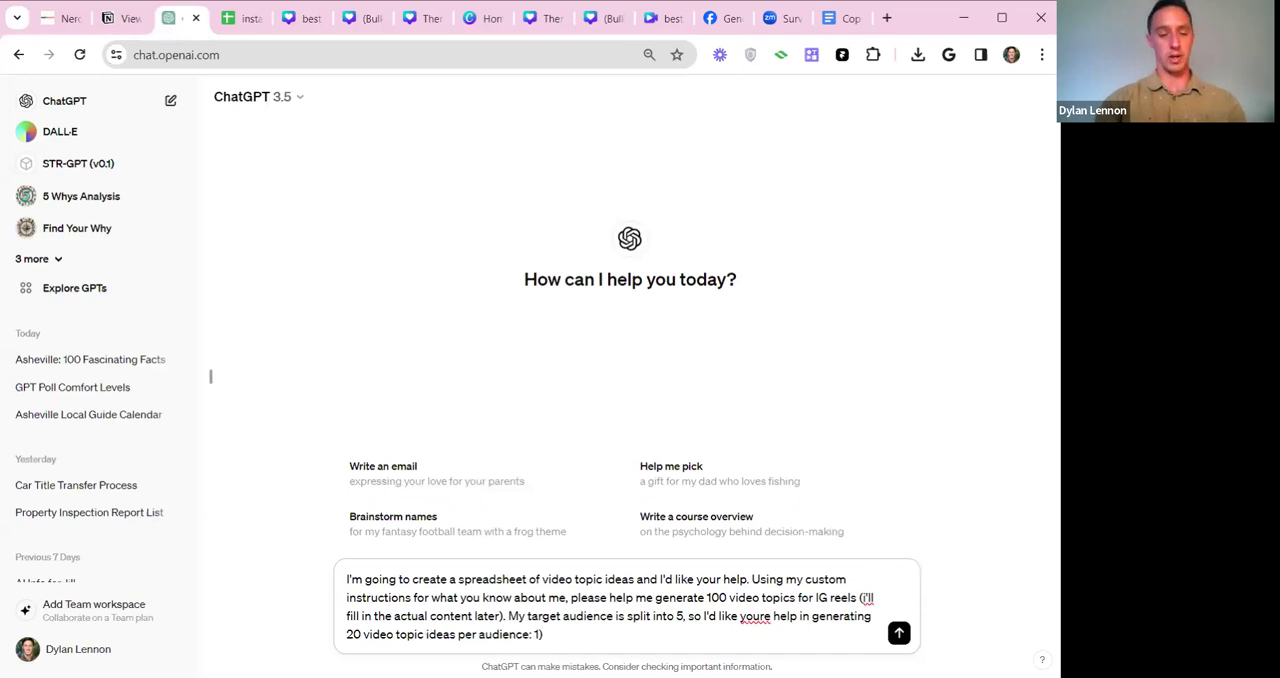
text( buyers)
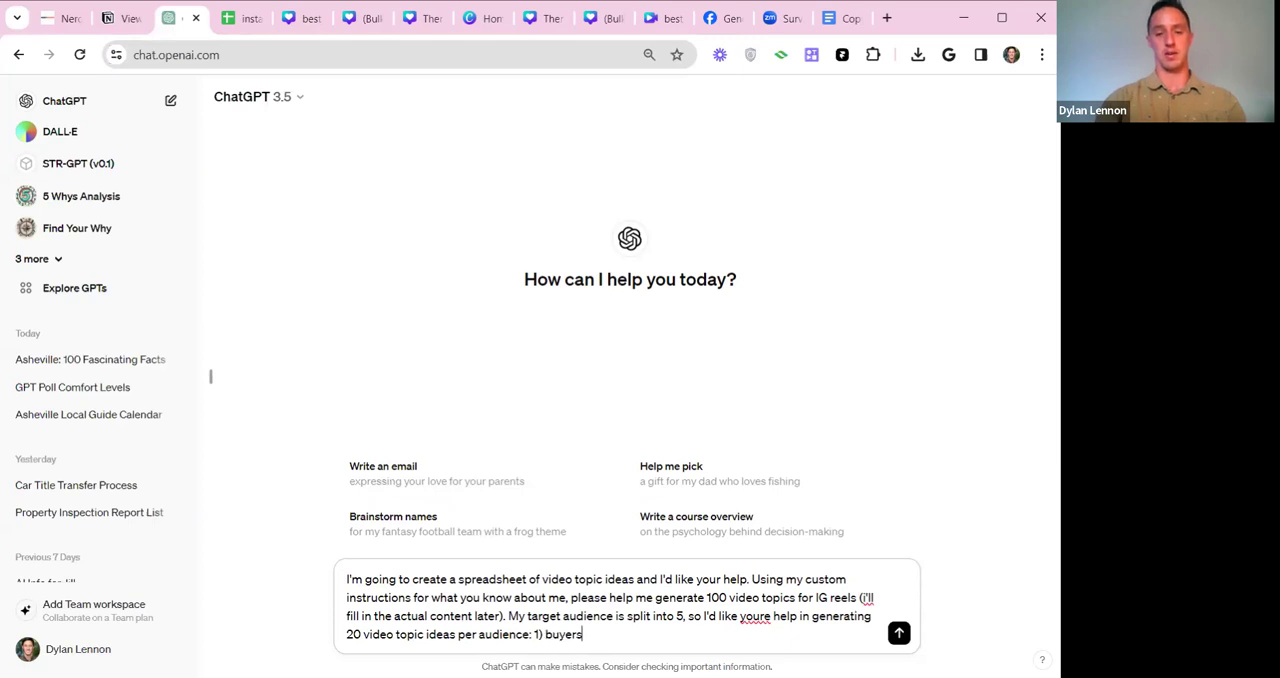
text( 2) sellers)
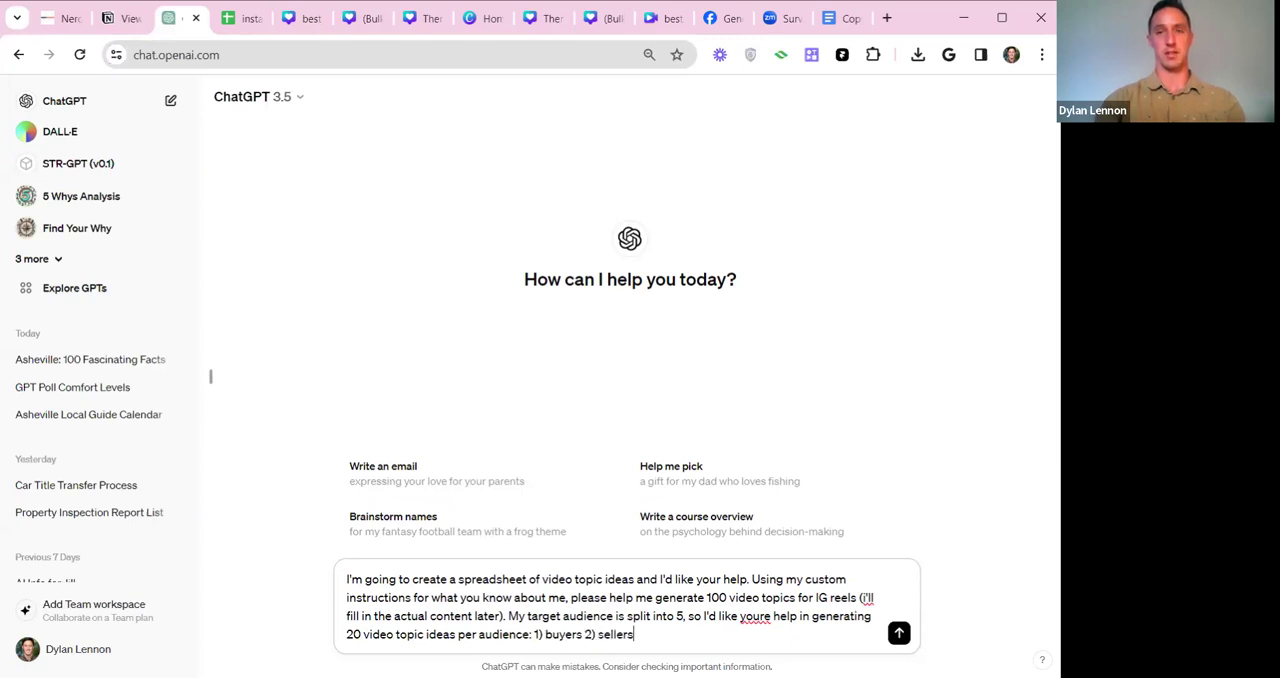
text( 3))
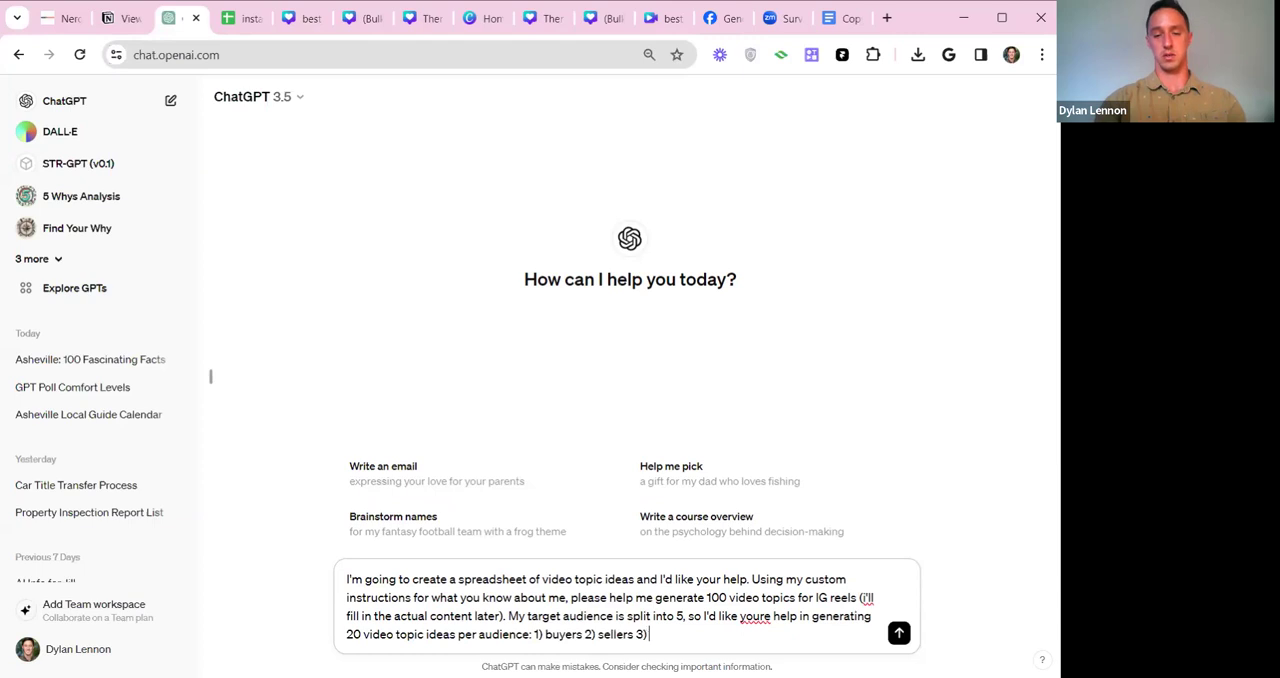
text( local co)
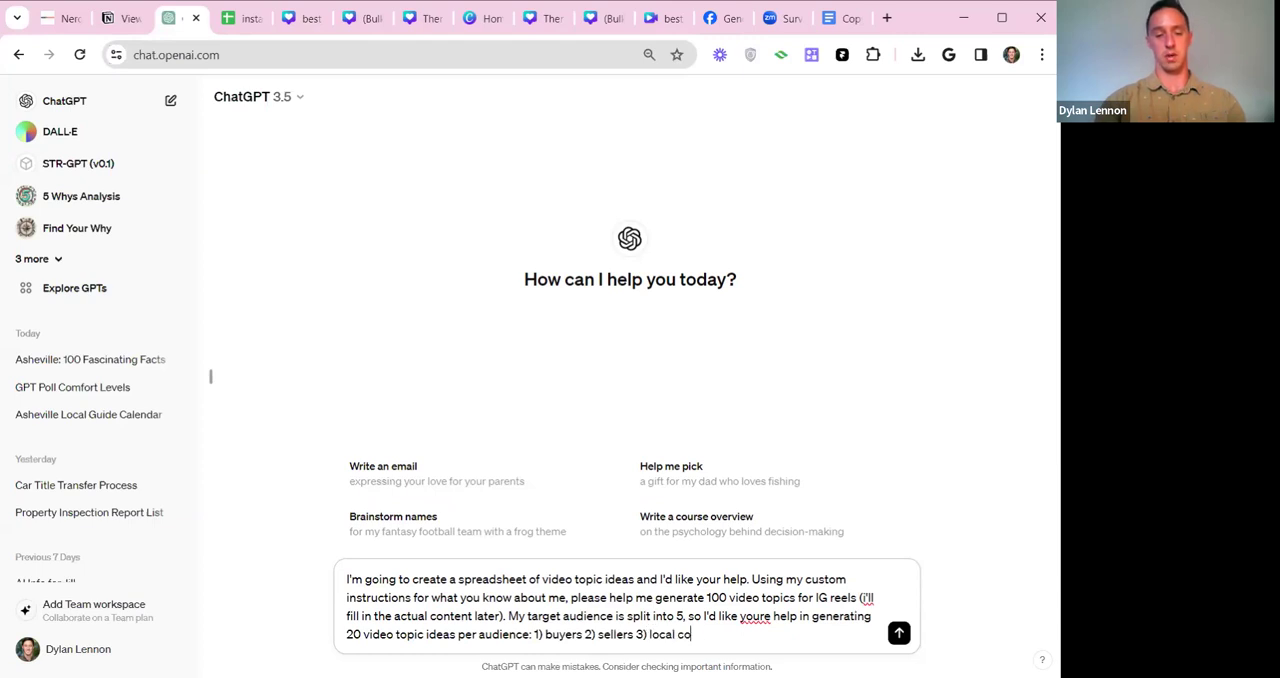
text(mmunity information)
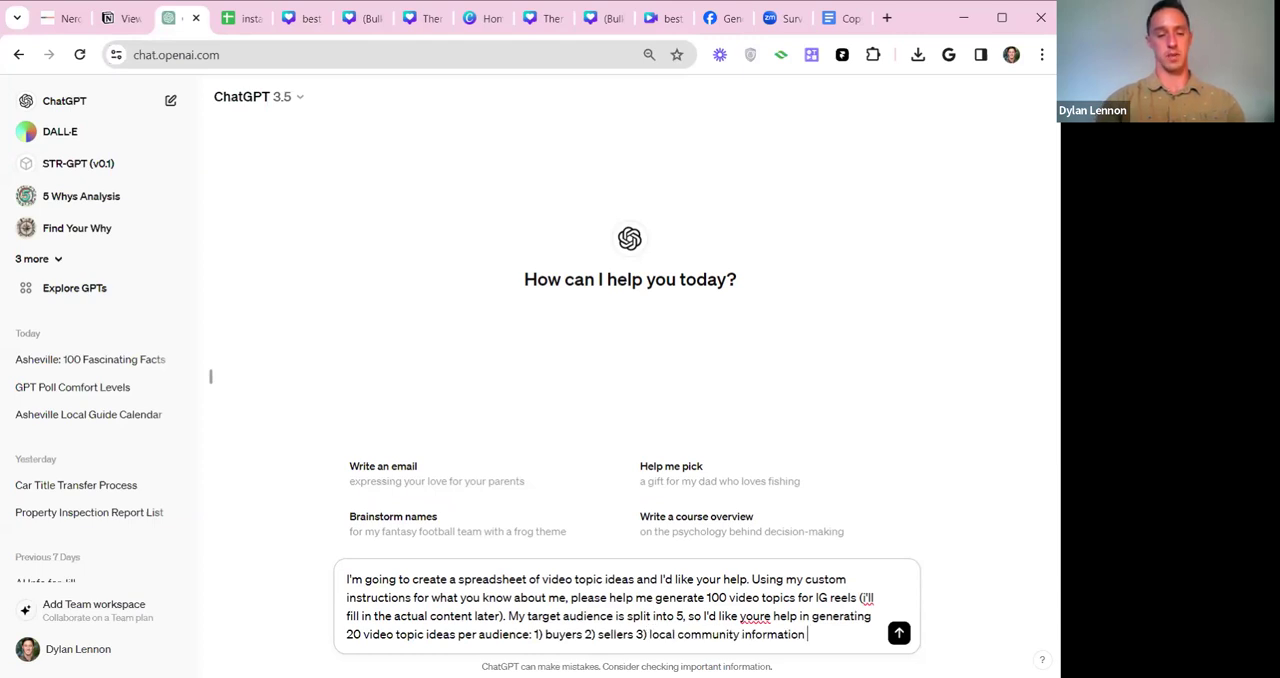
text( 4) per)
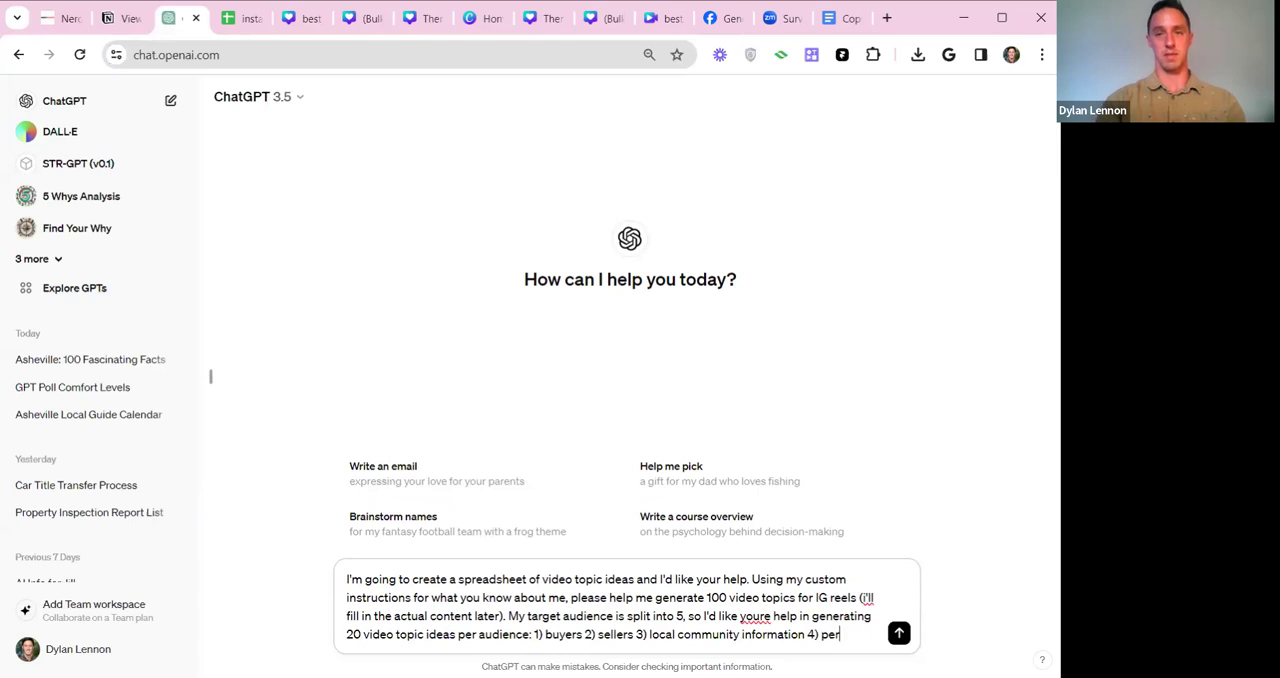
text(sonal/)
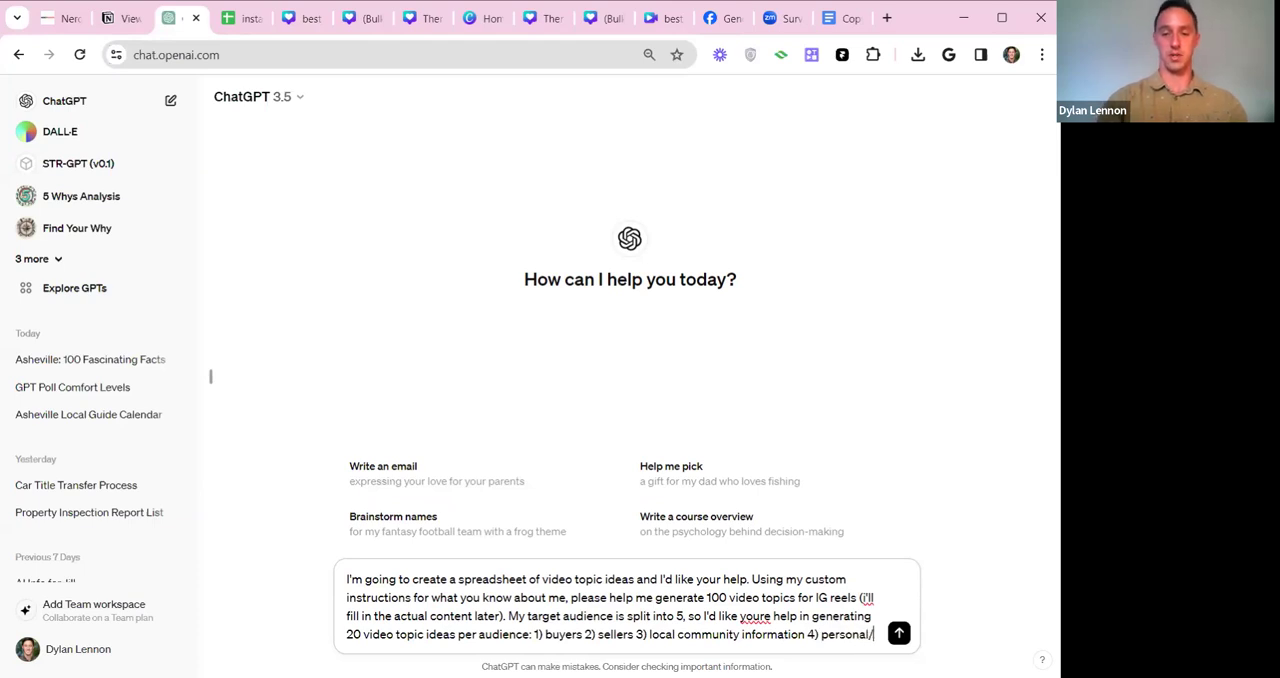
text(personalixe)
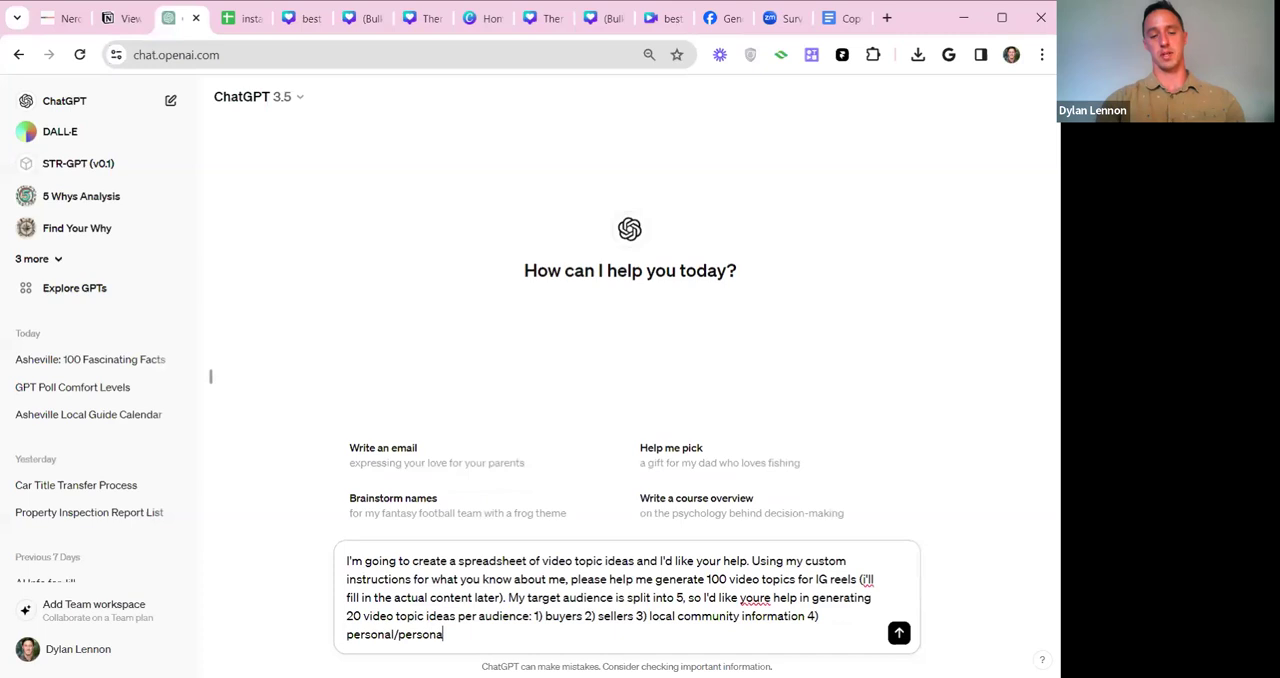
Add the fourth audience to the prompt as "4) personal/personalized content/topics" and start item 5.
key(BackSpace)
key(BackSpace)
text(zed content)
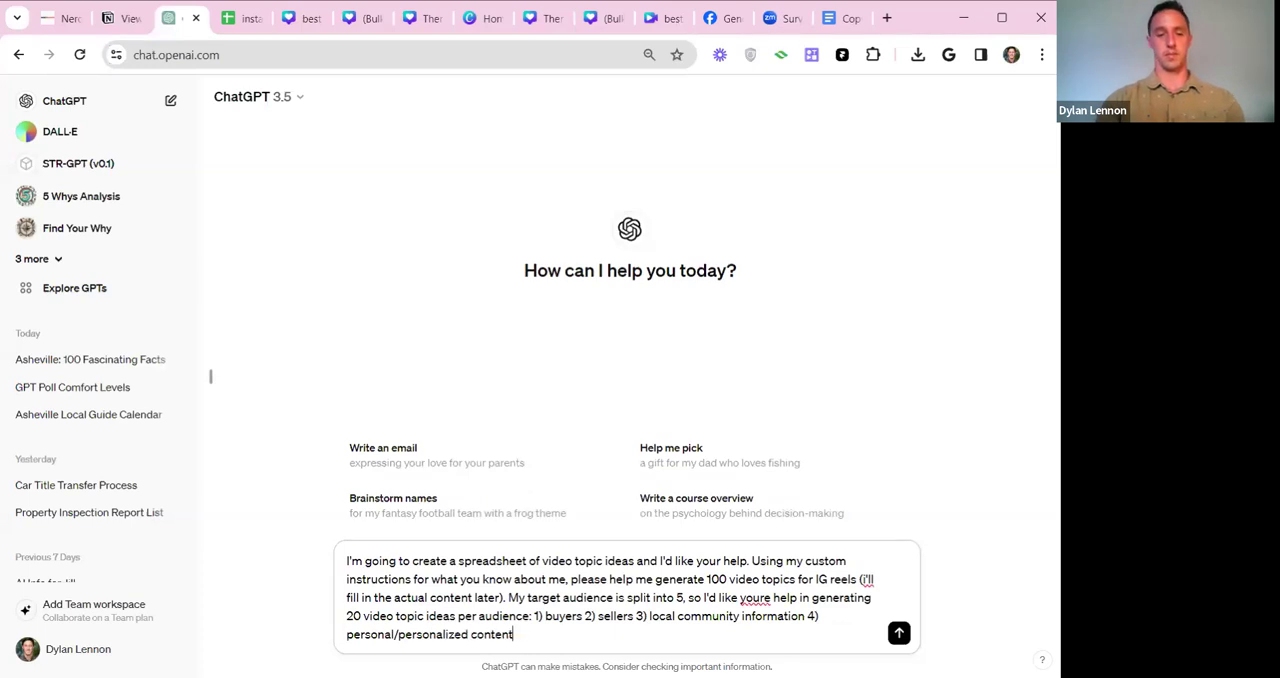
text(/tipics )
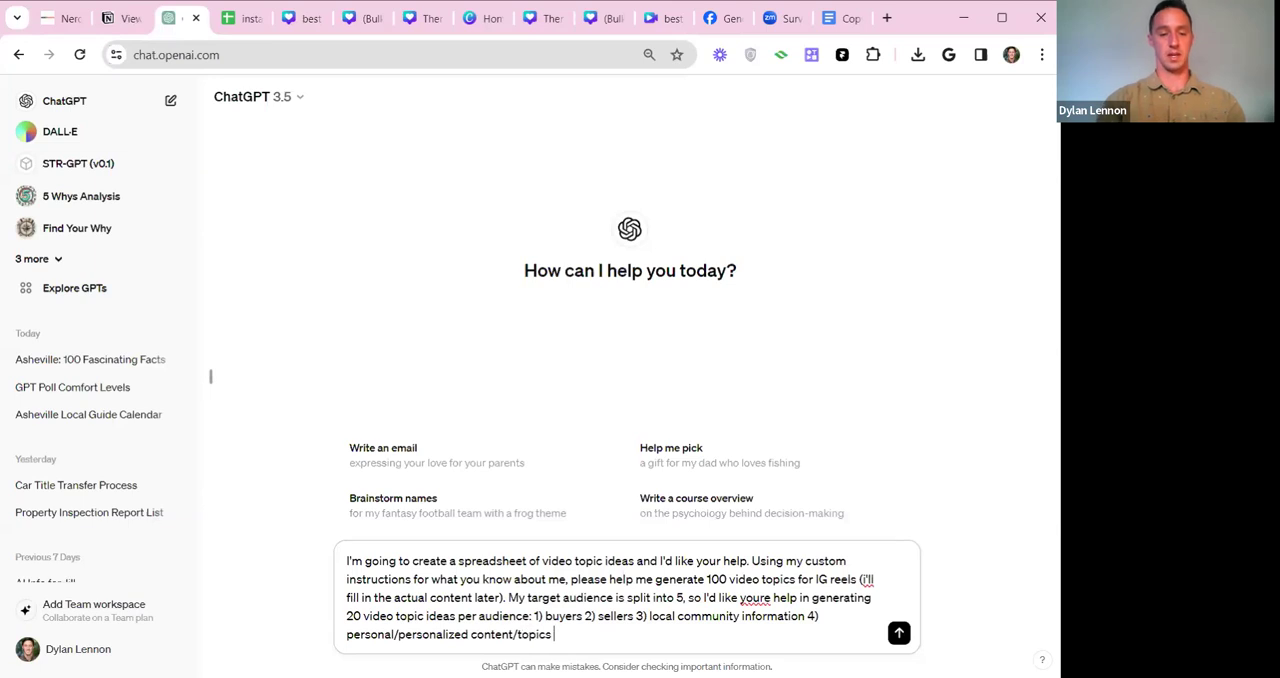
text(5) agent-toagent)
text( con)
Complete the prompt's audience list with "agent-to-agent connections." as the fifth item.
key(BackSpace)
key(BackSpace)
key(BackSpace)
key(BackSpace)
key(BackSpace)
key(BackSpace)
key(BackSpace)
key(BackSpace)
key(BackSpace)
text(-agent )
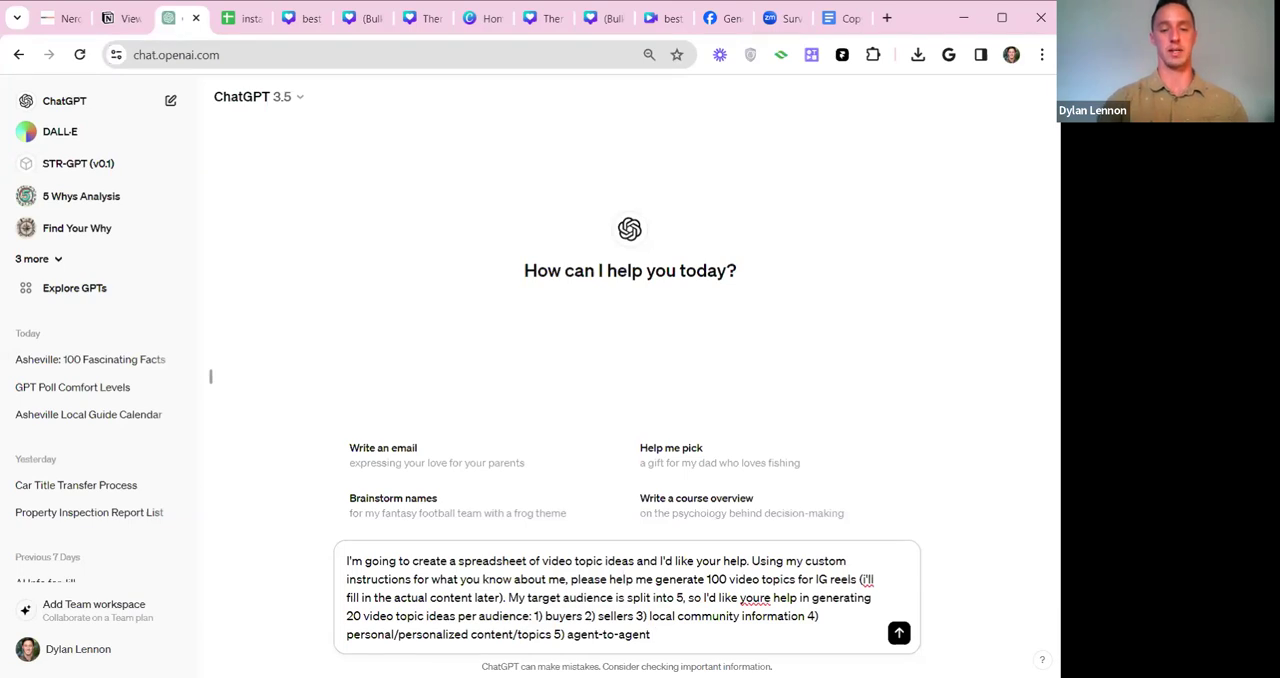
text(connections.)
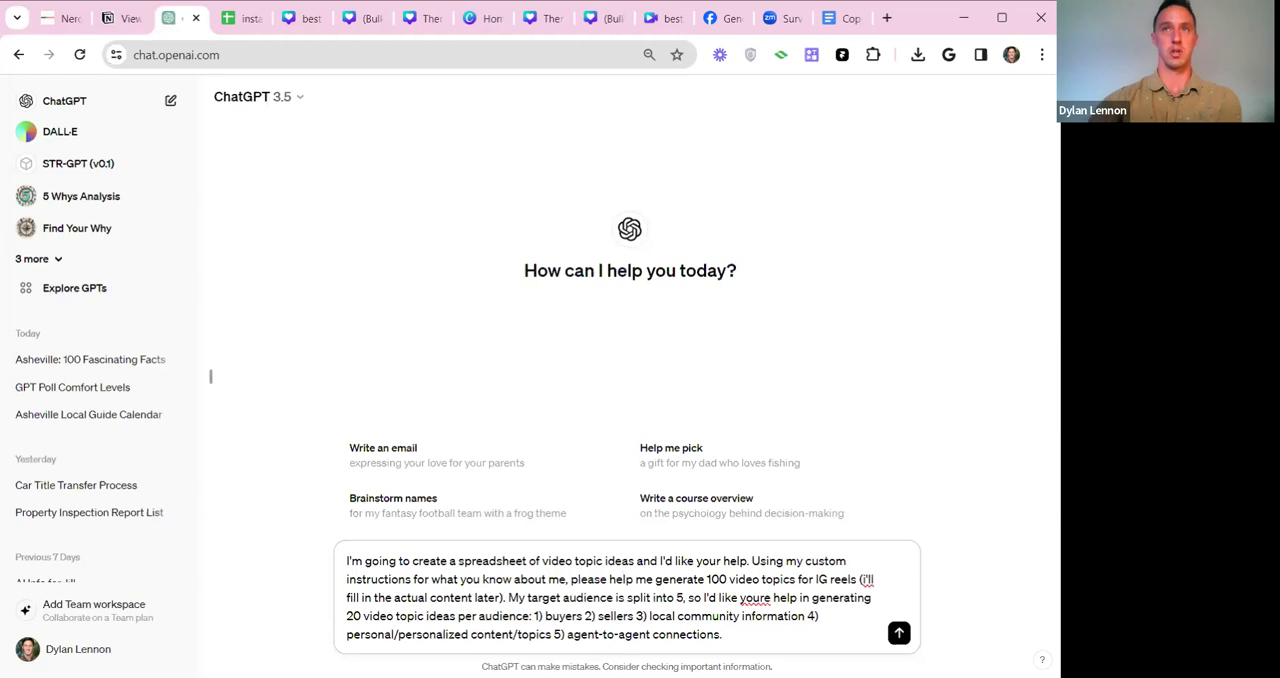
Review the saved custom instructions, close them, and submit the video topics prompt.
click(78, 649)
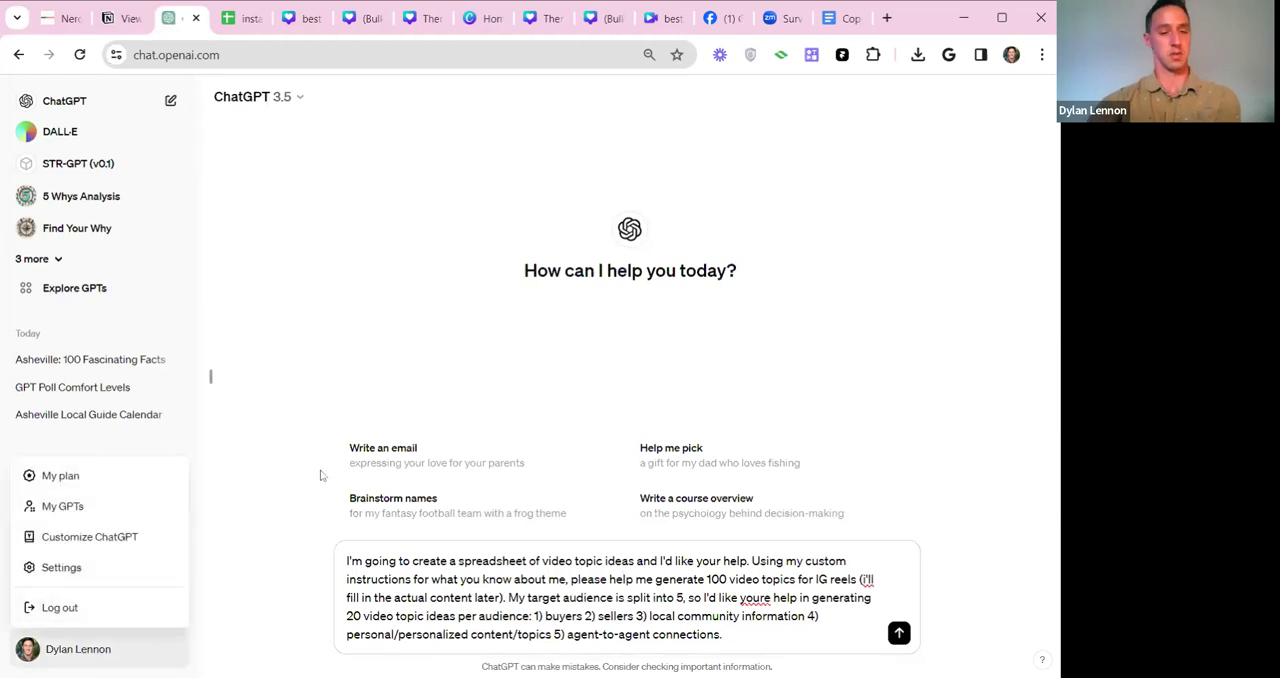
click(112, 540)
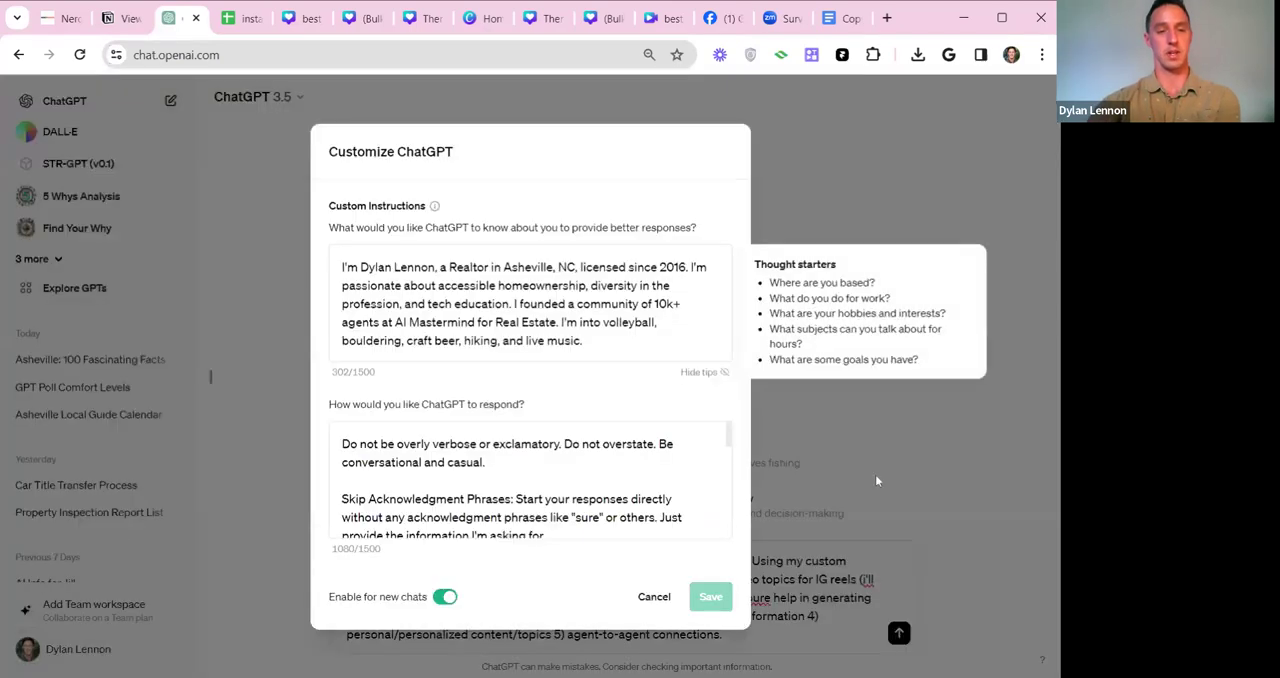
click(834, 421)
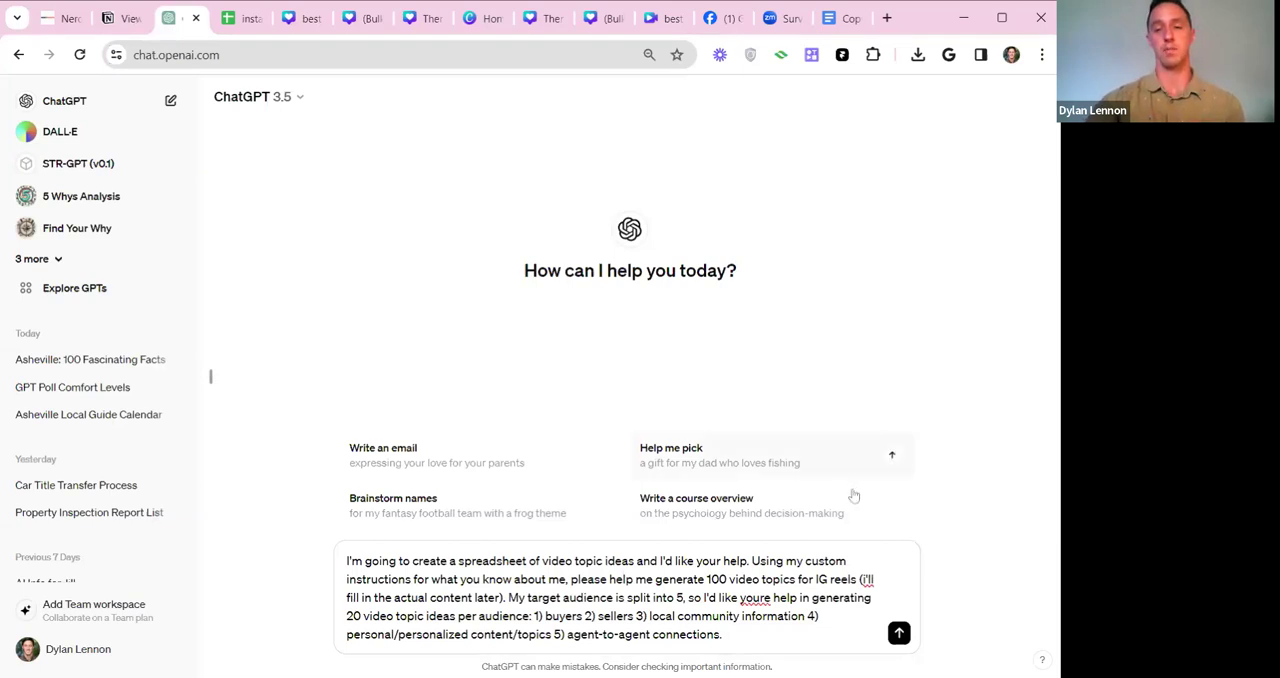
click(899, 633)
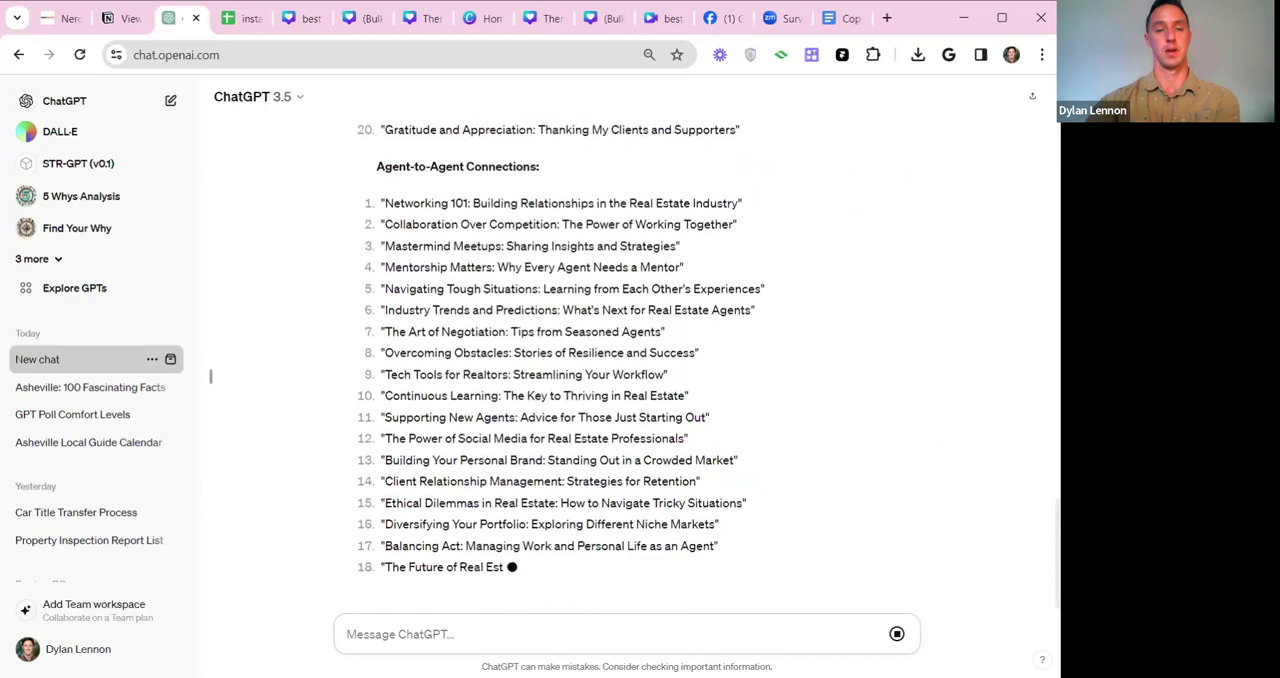
Look back through the generated topic lists to the prompt at the start of the conversation.
scroll(939, 443, up, 18)
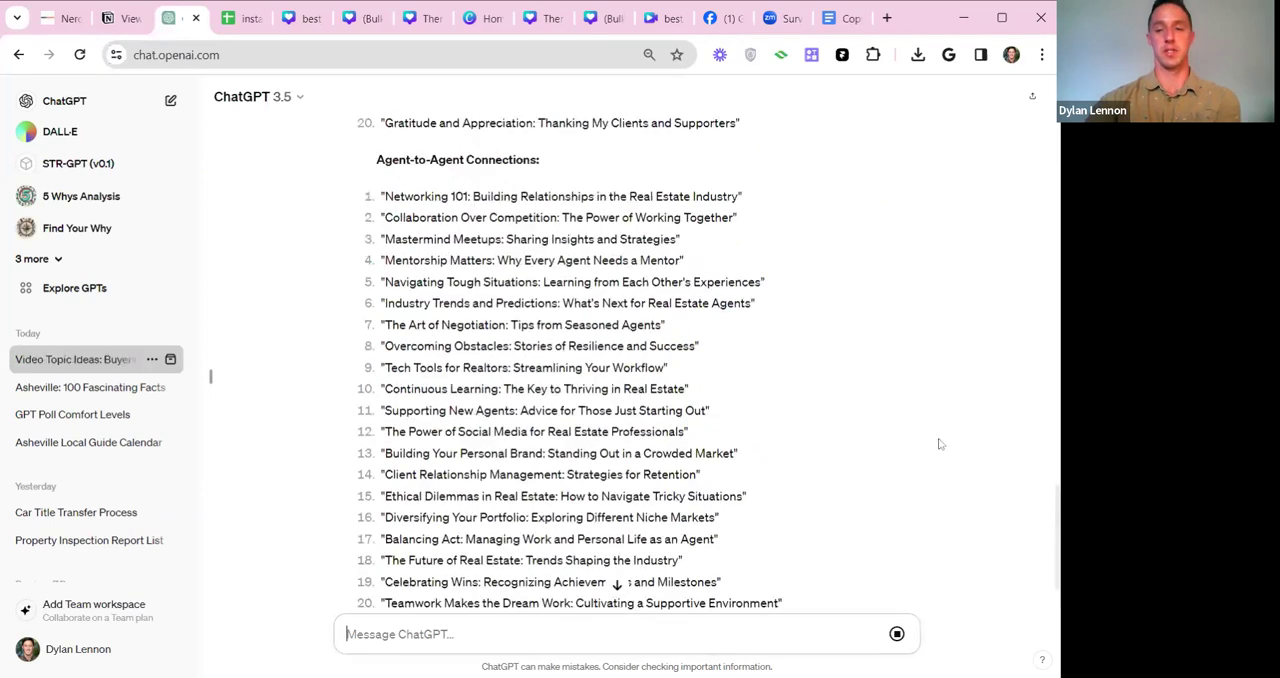
scroll(939, 443, up, 4)
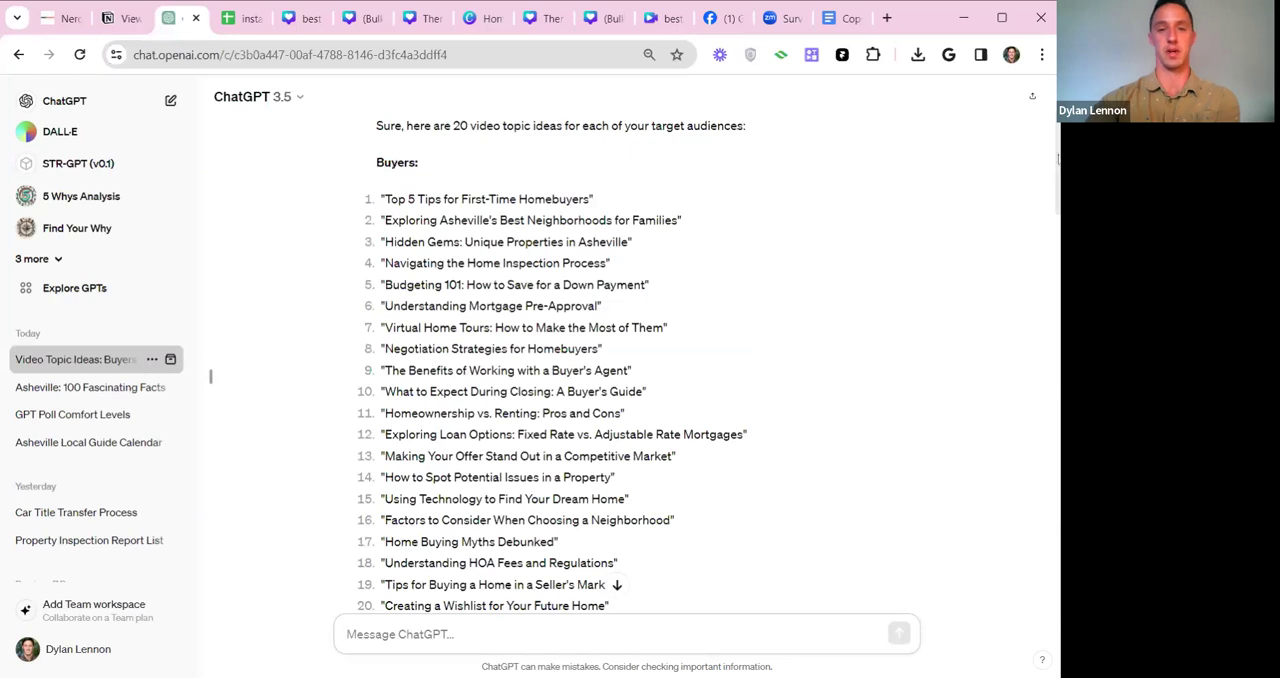
drag(1058, 162, 1055, 162)
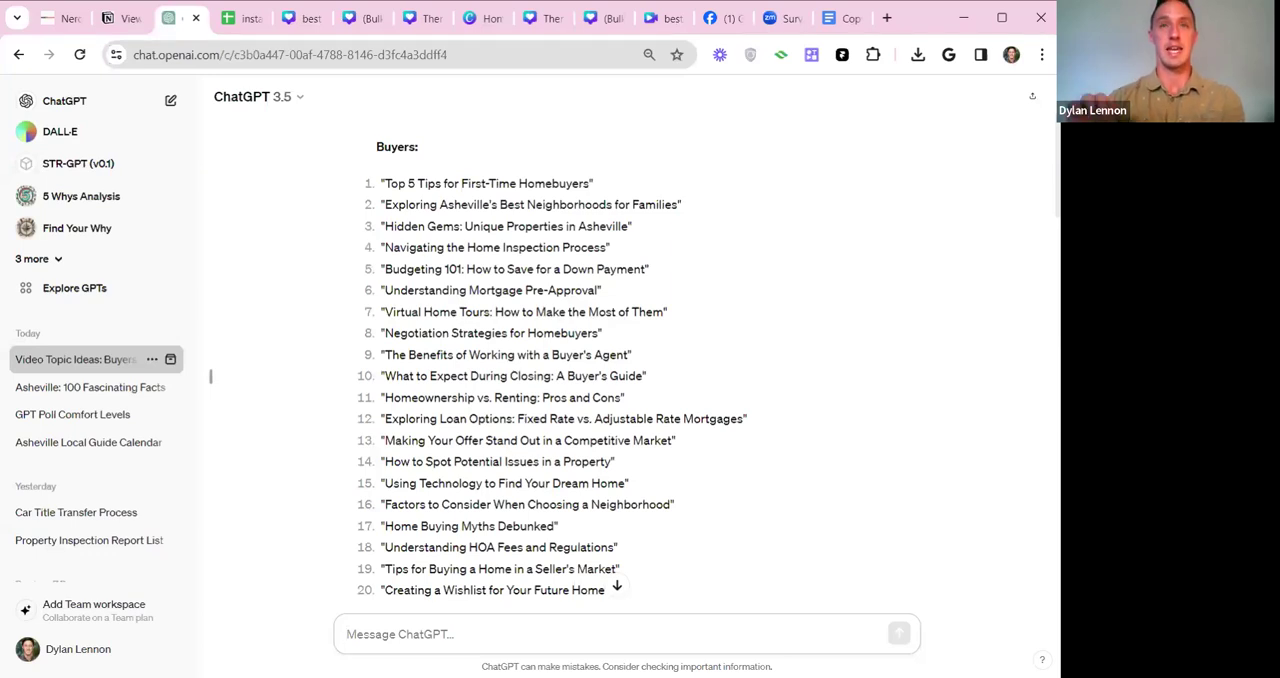
scroll(892, 188, up, 1)
scroll(892, 188, up, 1)
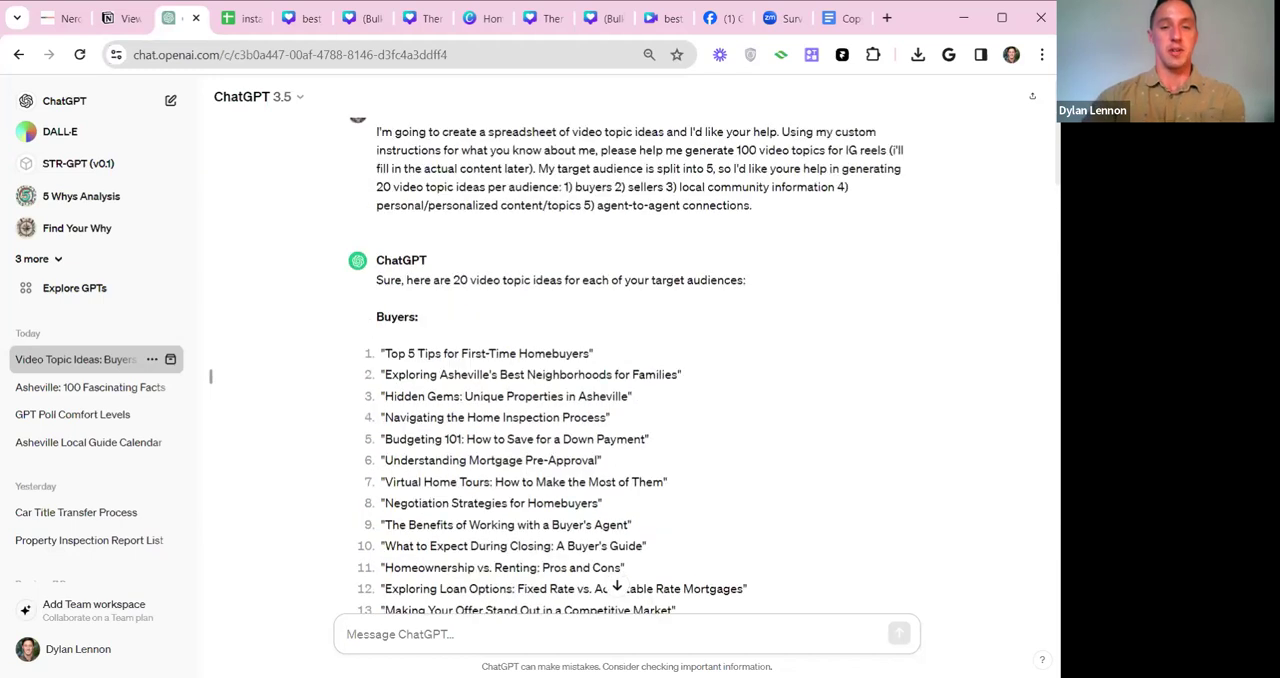
Highlight the Buyers topics "Top 5 Tips for First-Time Homebuyers" and "Exploring Asheville's Best Neighborhoods for Families" in turn while reading.
scroll(892, 268, down, 1)
drag(377, 232, 462, 232)
scroll(462, 232, down, 1)
drag(384, 183, 611, 186)
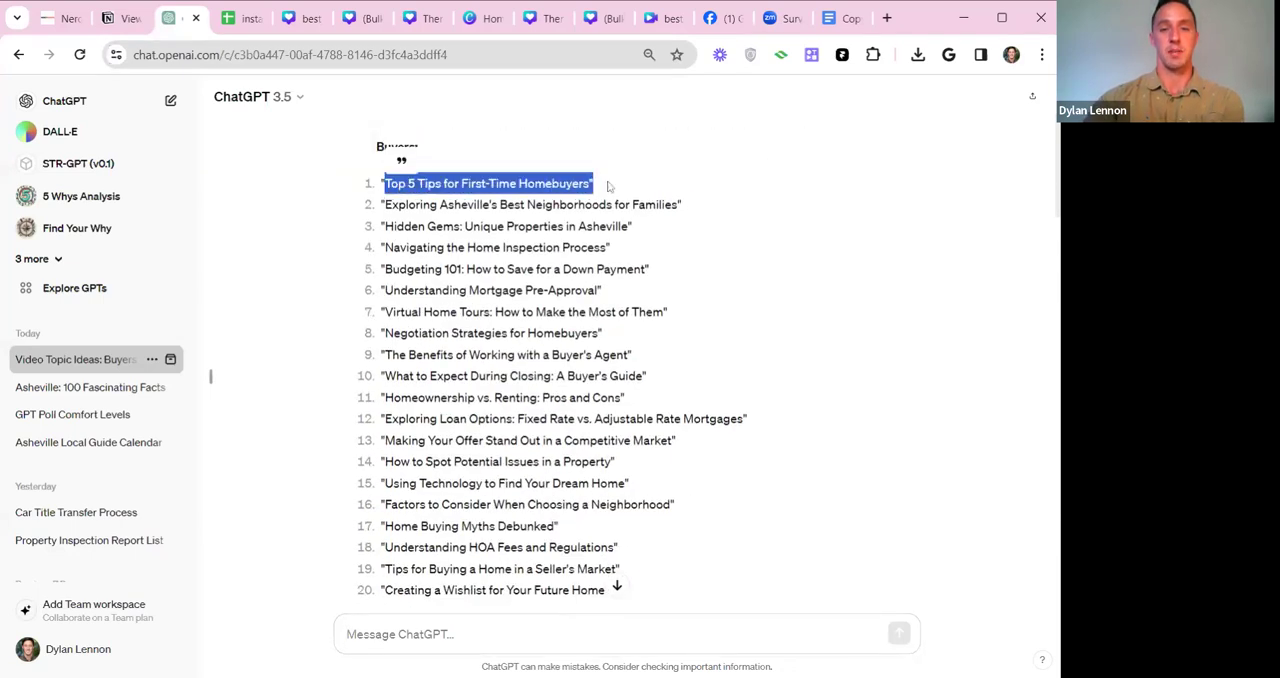
click(611, 186)
drag(372, 210, 702, 204)
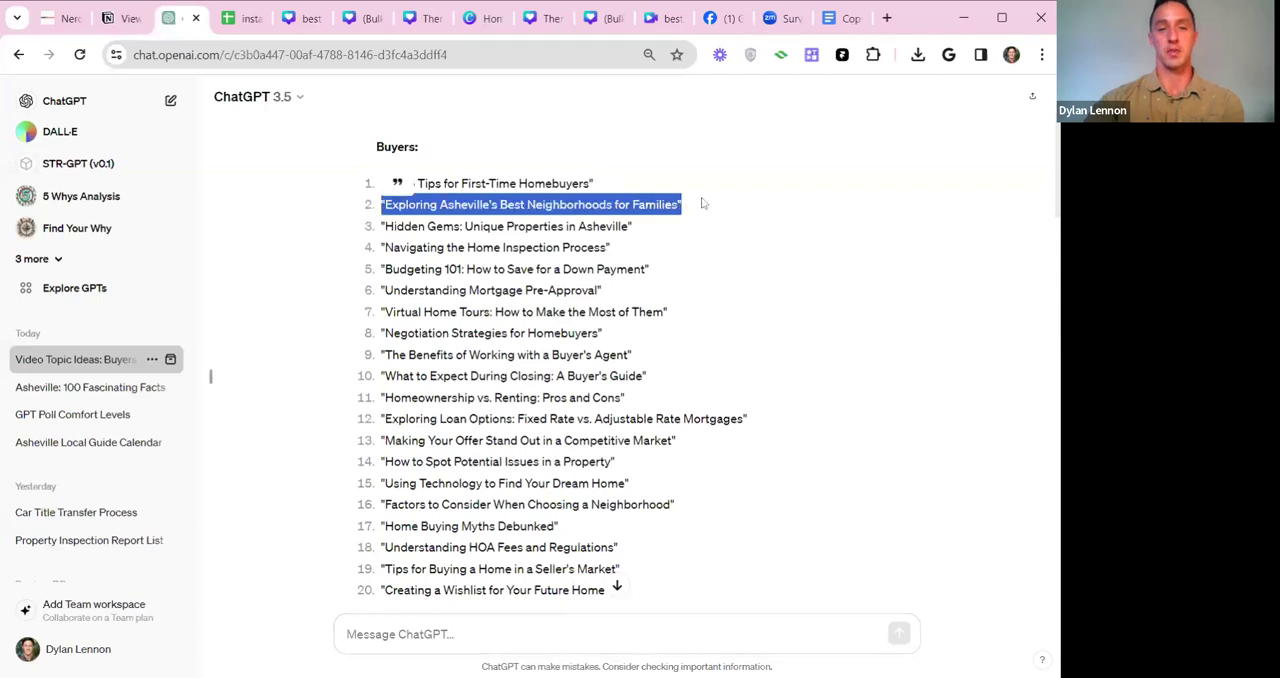
click(702, 204)
mouse_move(618, 205)
mouse_down()
mouse_move(705, 209)
mouse_move(614, 205)
mouse_up()
click(690, 207)
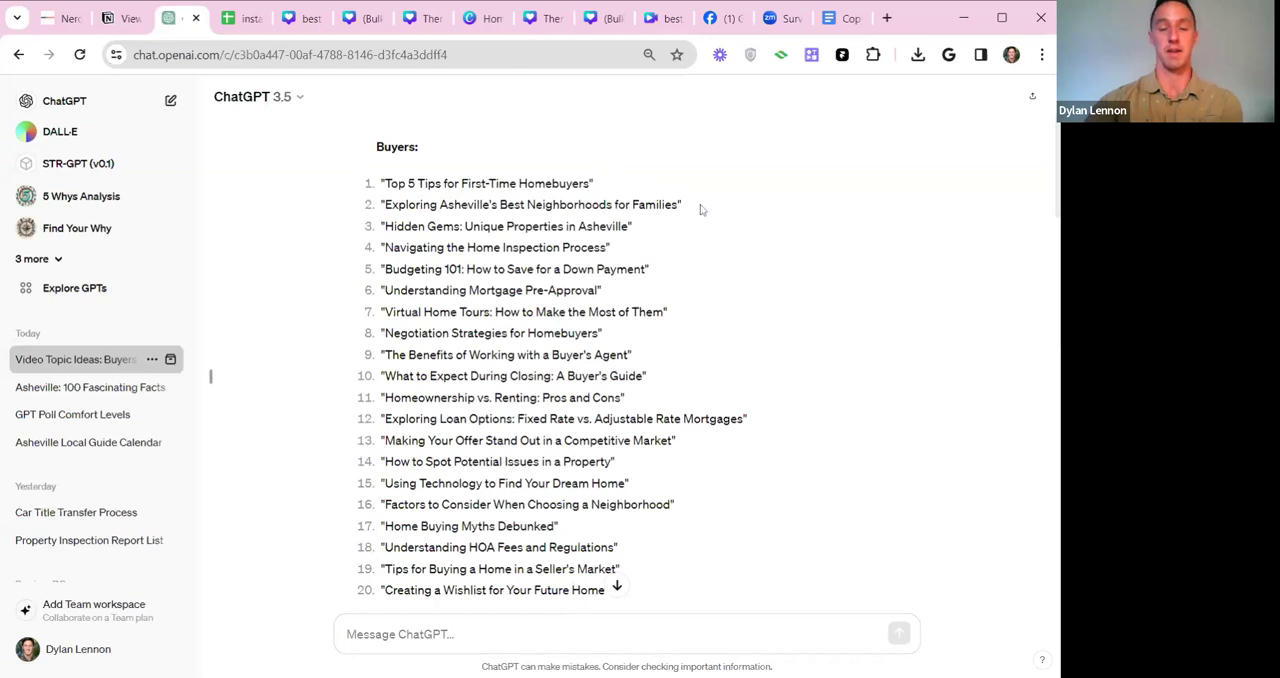
Highlight Buyers topics 3 to 5 in turn, from "Hidden Gems: Unique Properties in Asheville" to "Budgeting 101: How to Save for a Down Payment".
scroll(703, 209, up, 2)
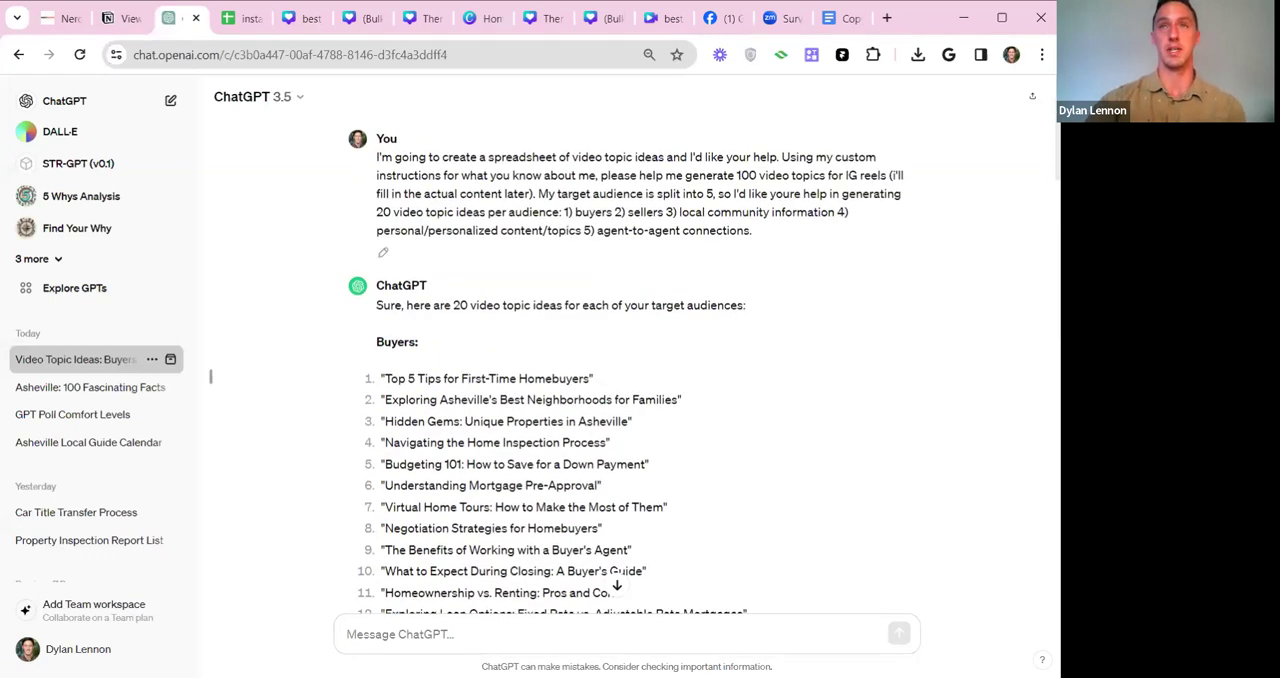
scroll(666, 207, down, 1)
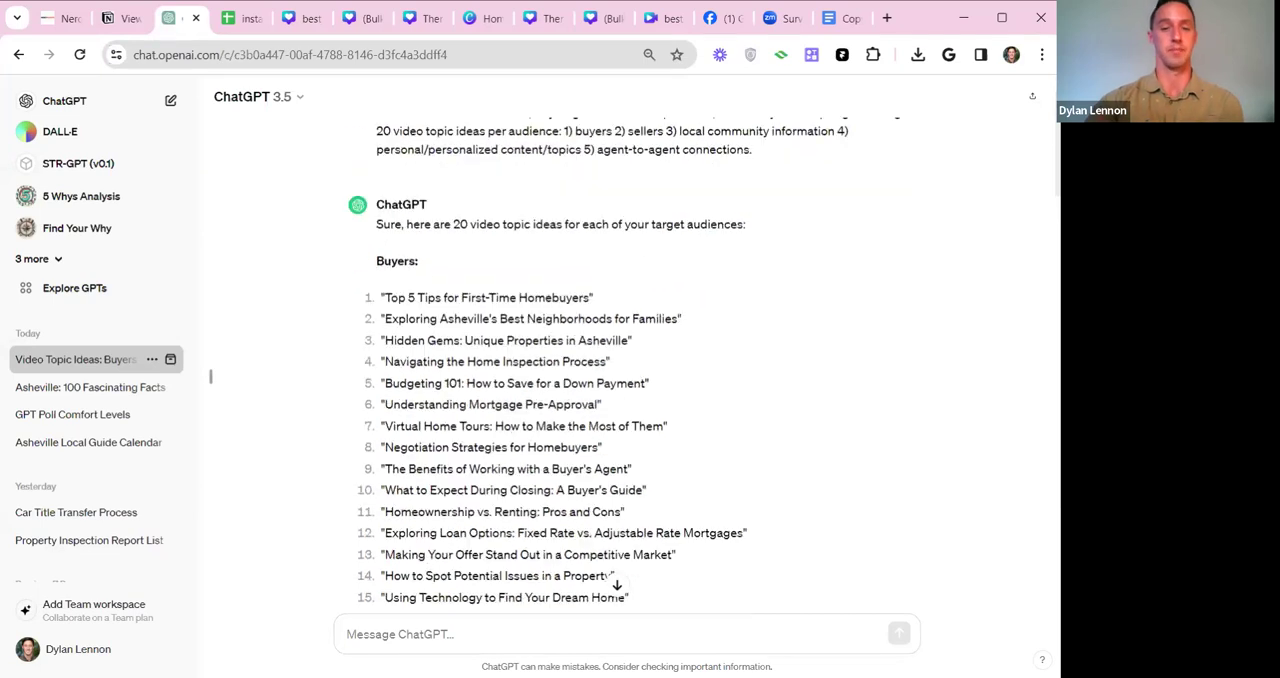
drag(381, 336, 659, 350)
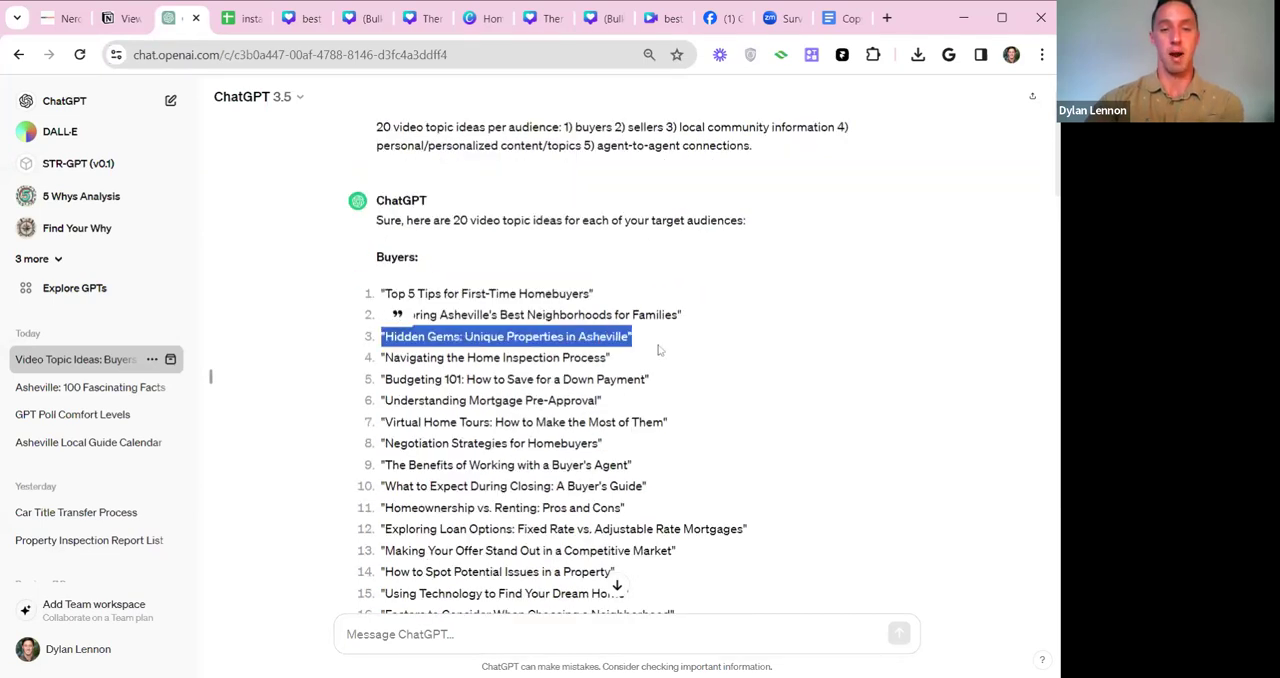
click(640, 349)
drag(373, 366, 666, 357)
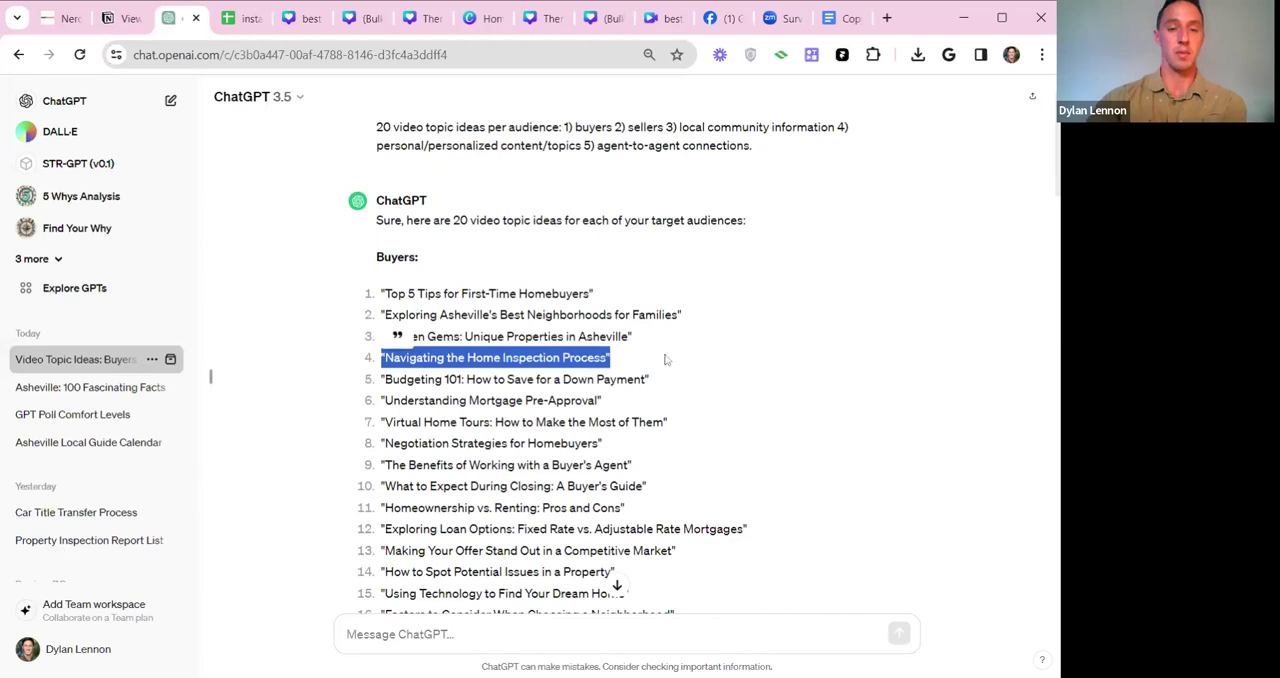
scroll(666, 357, down, 2)
drag(381, 210, 685, 210)
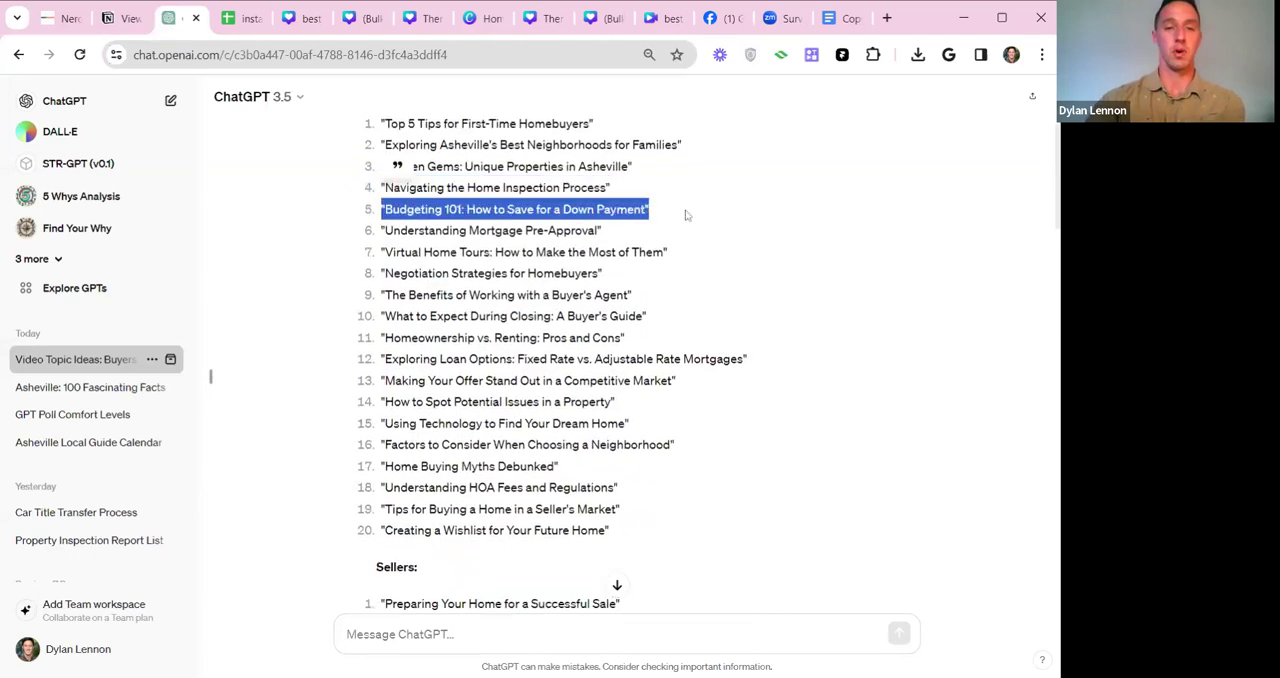
Highlight Buyers topics 6 to 8 in turn, from "Understanding Mortgage Pre-Approval" to "Negotiation Strategies for Homebuyers".
scroll(689, 243, up, 1)
drag(378, 316, 620, 318)
click(622, 318)
drag(379, 338, 694, 337)
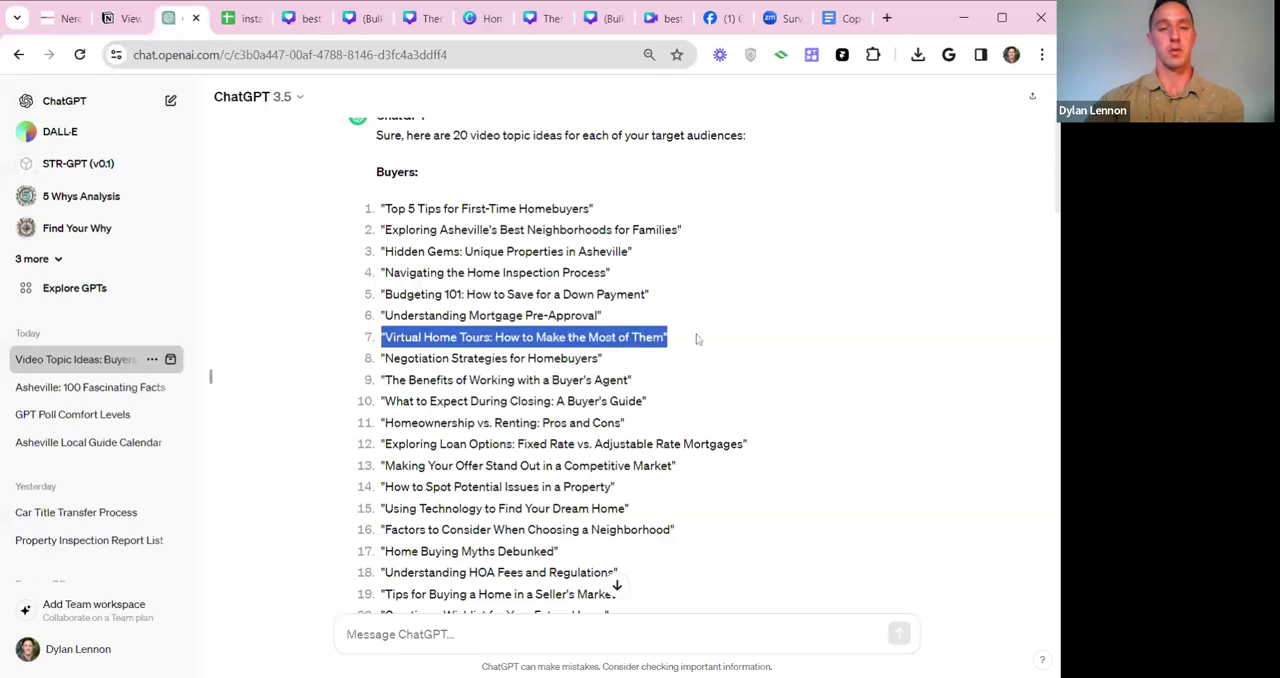
drag(379, 358, 606, 360)
click(606, 360)
drag(379, 358, 640, 364)
click(642, 366)
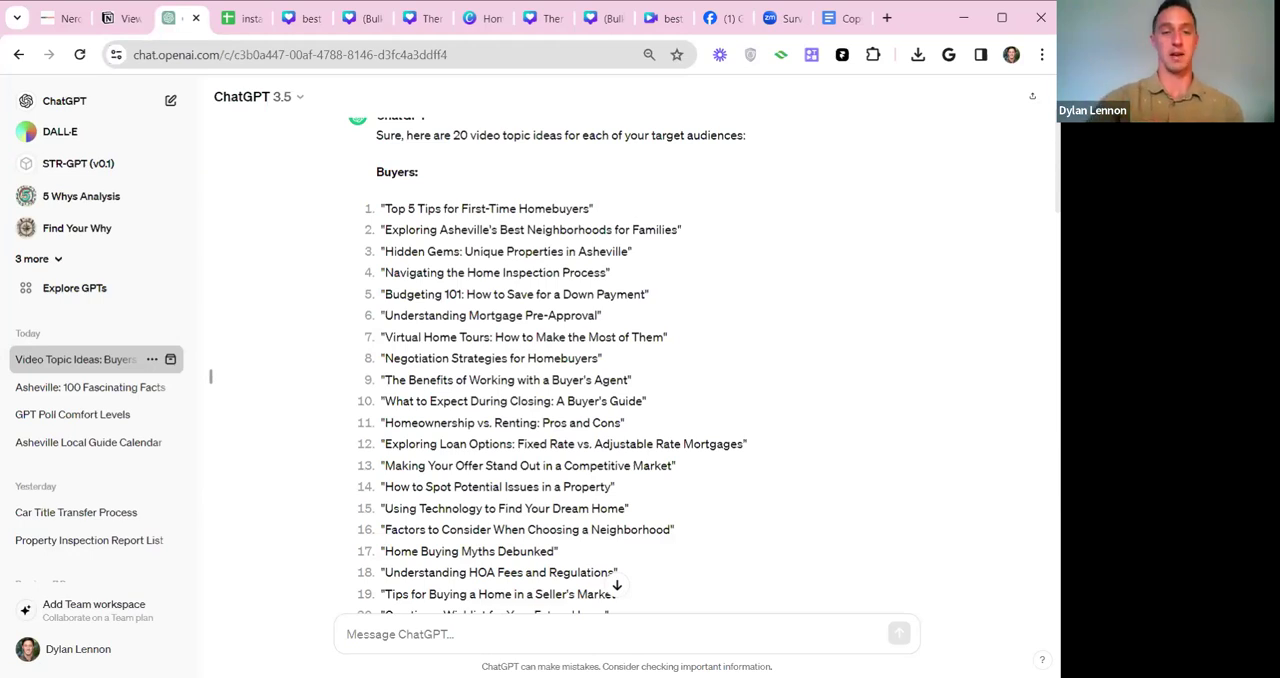
scroll(1057, 185, down, 1)
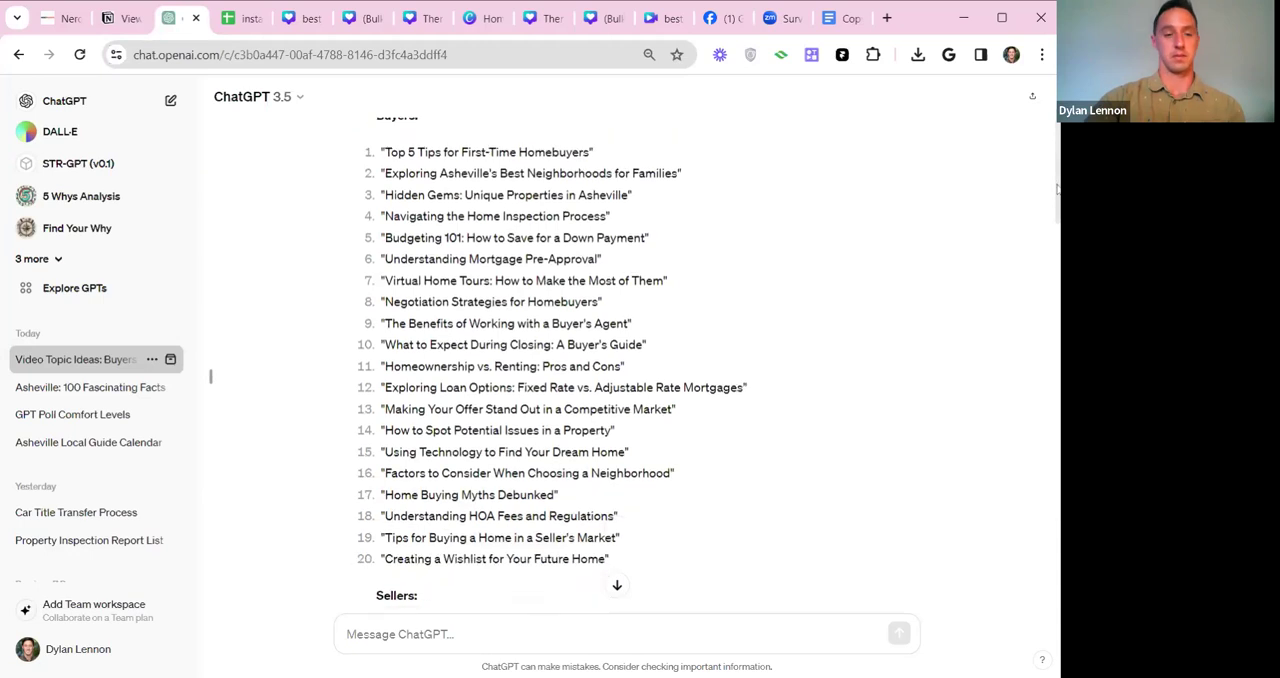
drag(1058, 188, 1058, 187)
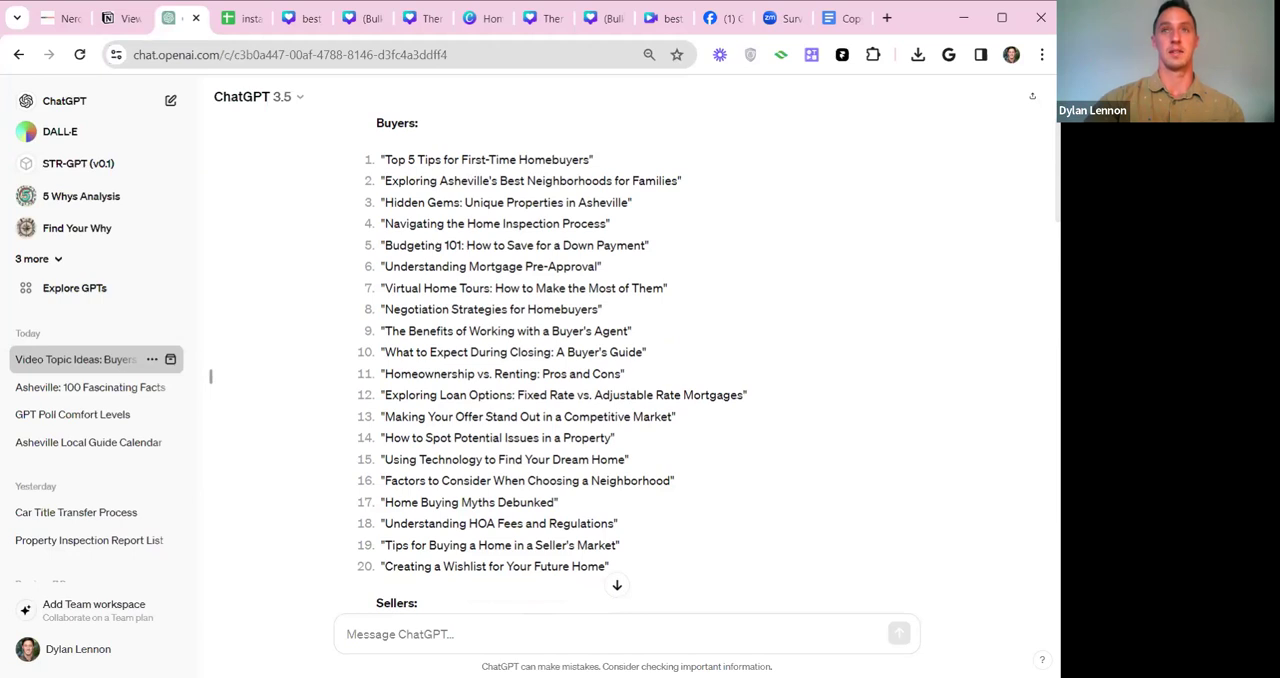
drag(385, 160, 350, 158)
click(348, 166)
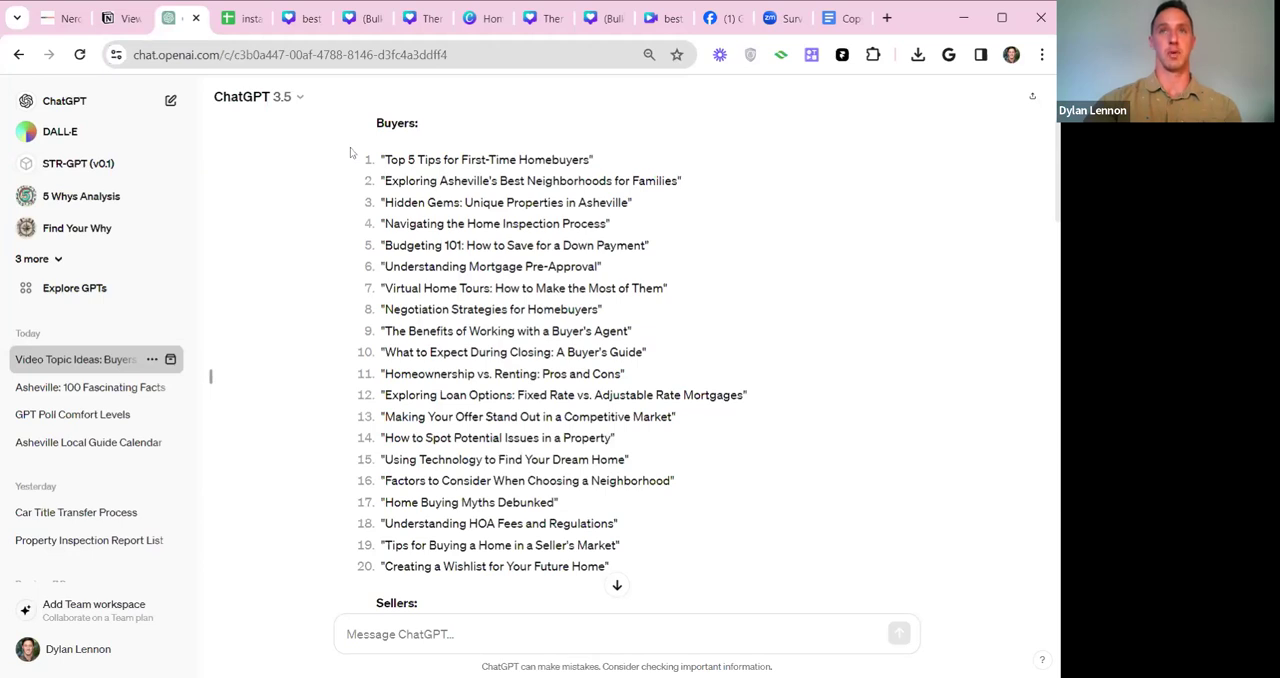
Ask for broll ideas for each of the topics, in a table with topic in column one and b roll in column 2.
click(478, 634)
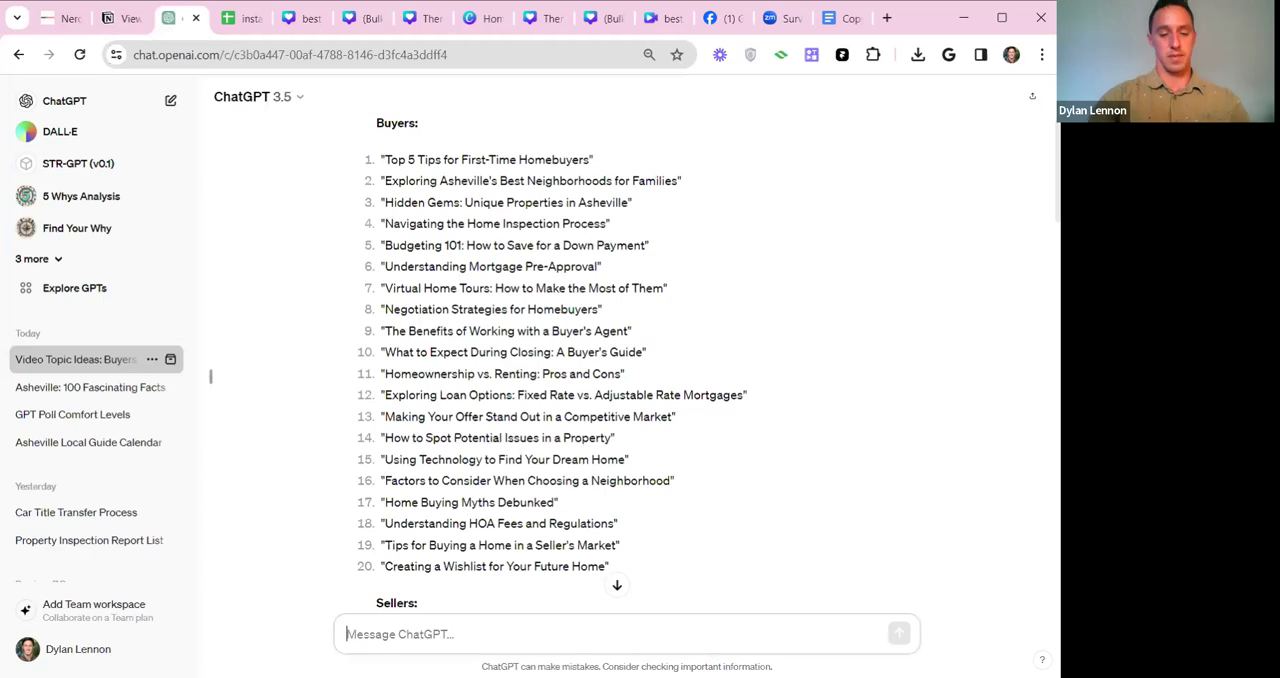
text(thanks for that,)
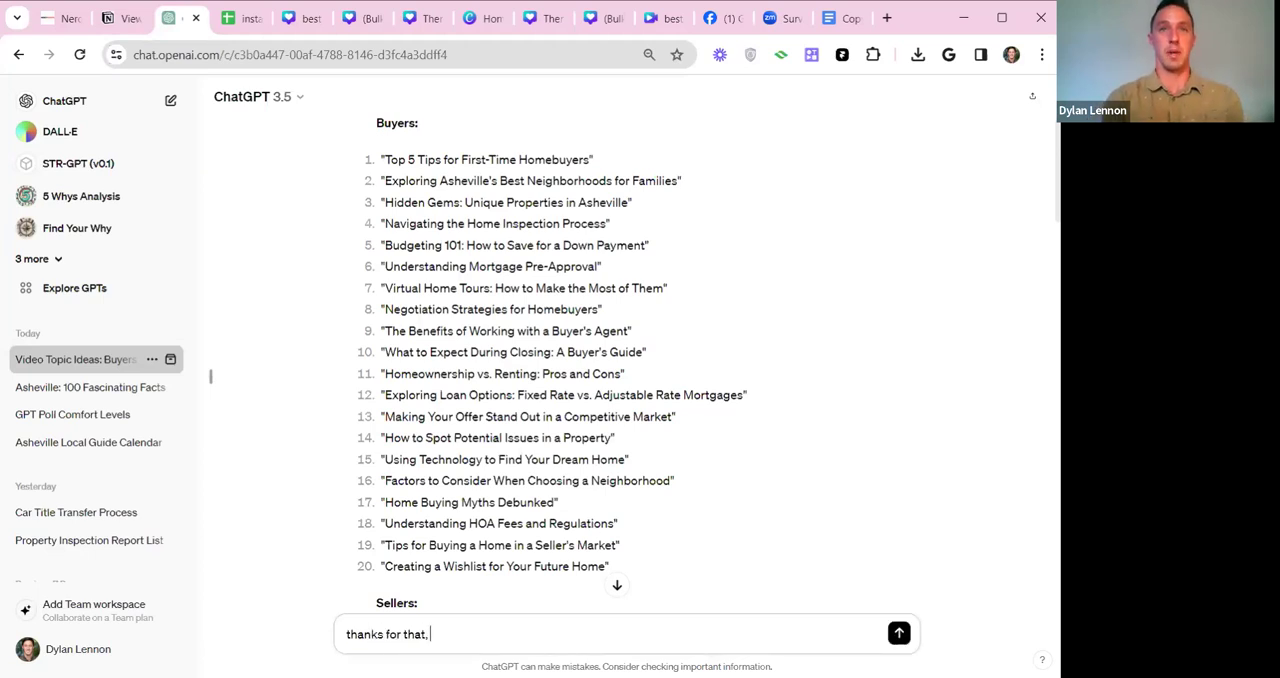
text( could )
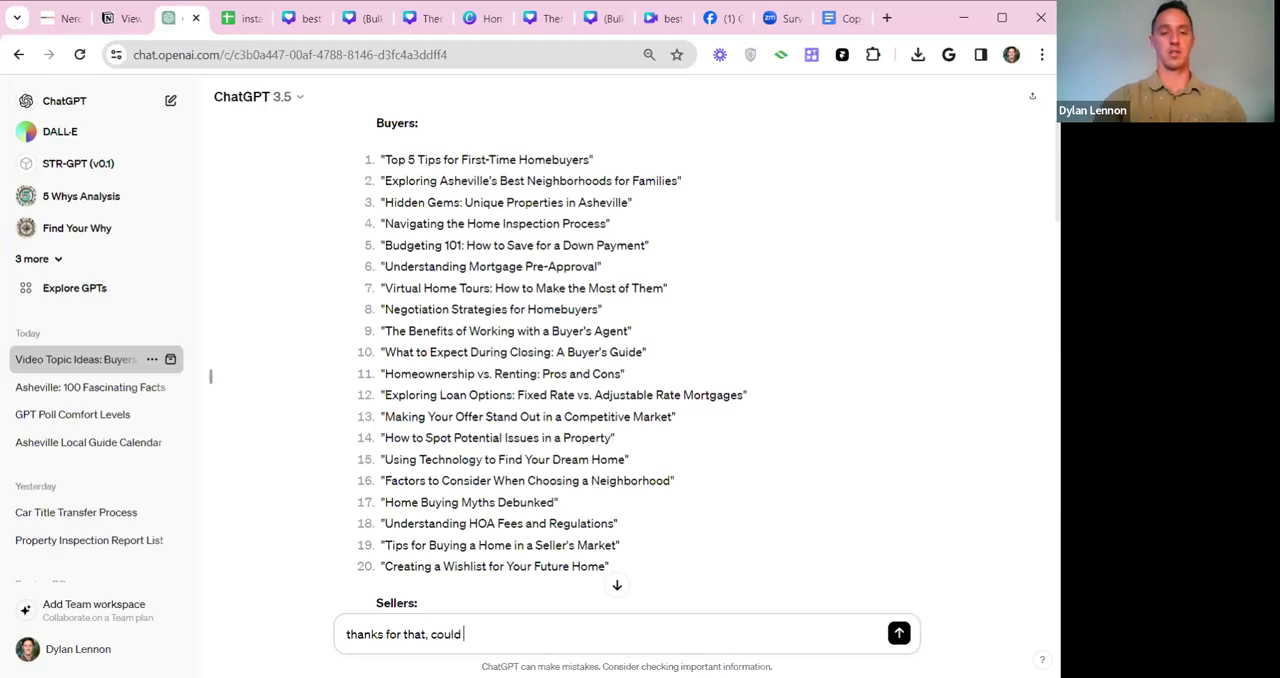
text(you please give me )
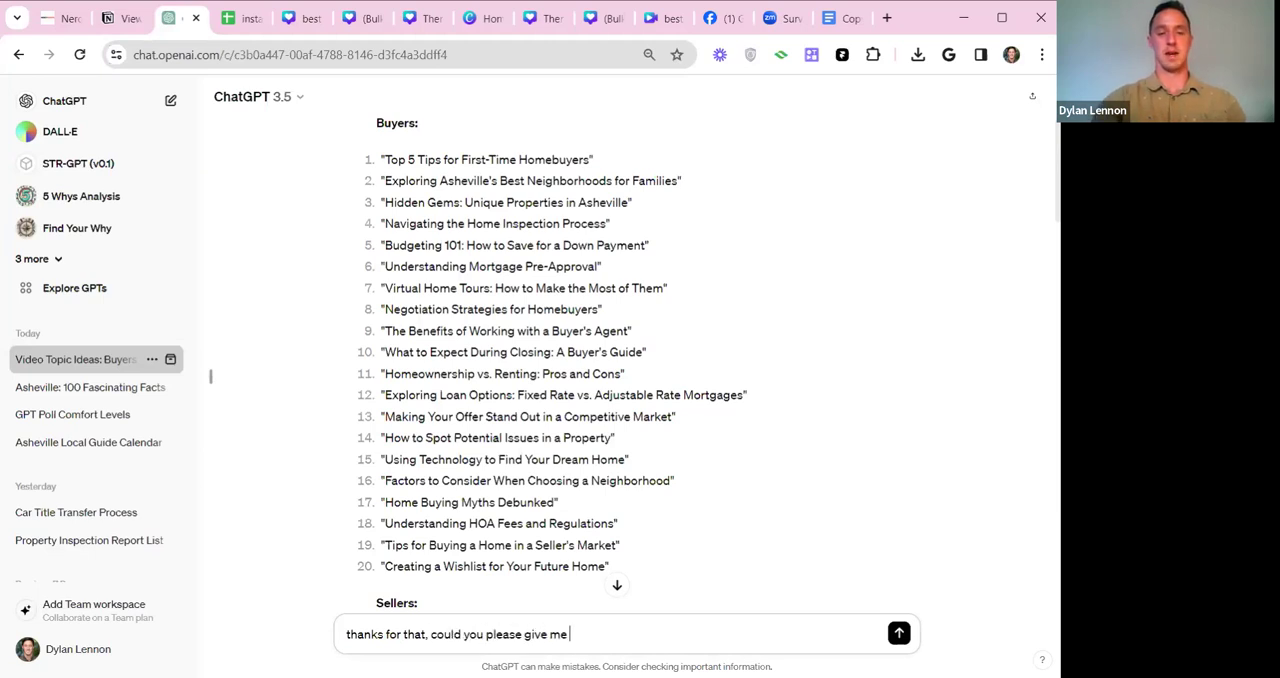
text(ideas for broll for )
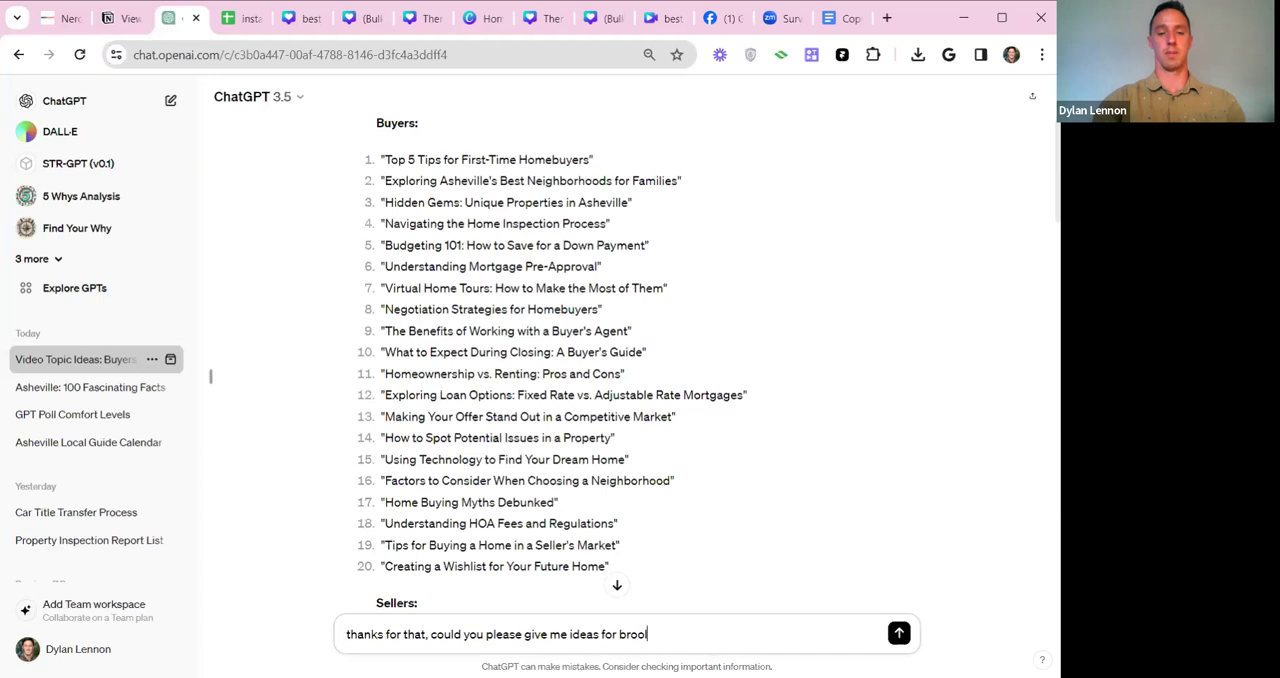
text(each one of)
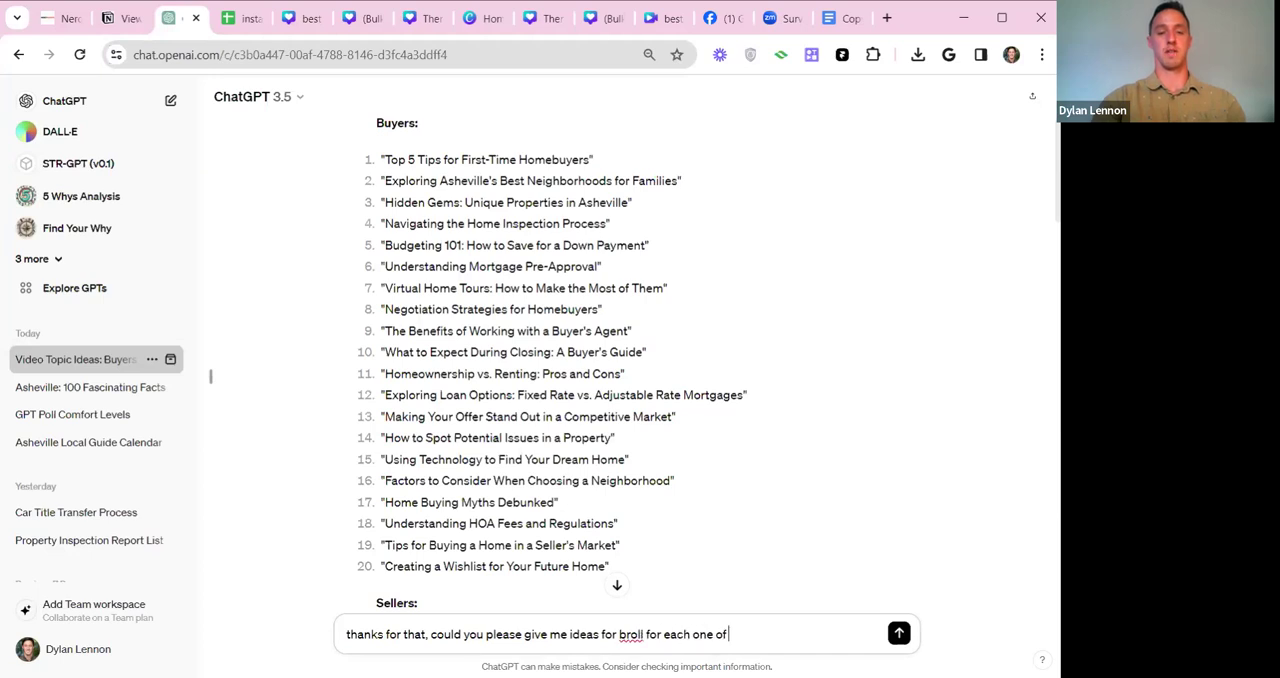
text( those topics, and put)
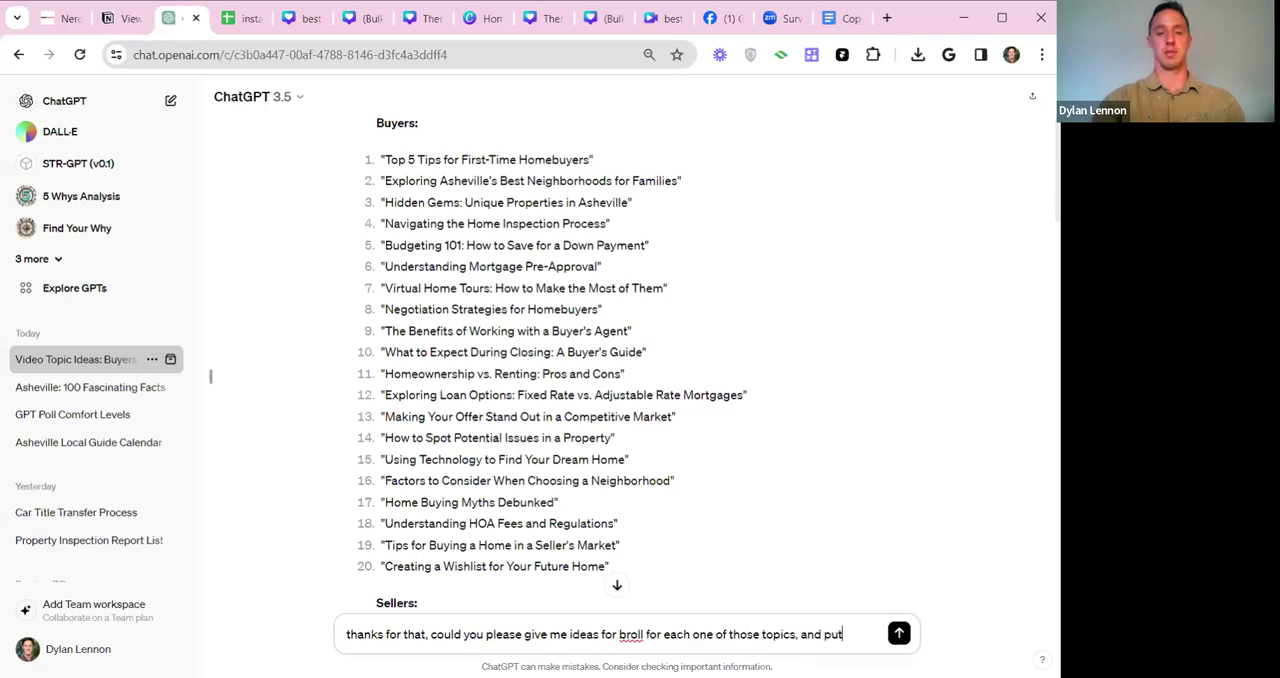
text( the broll )
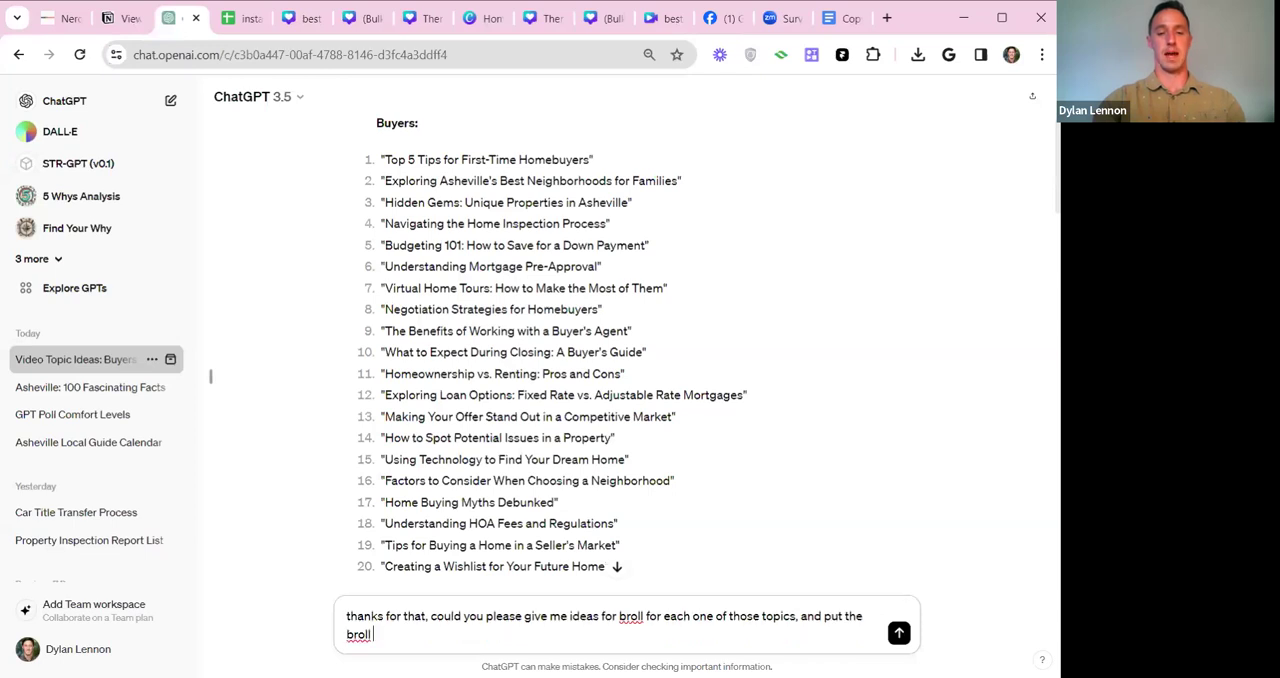
text(idea in a table wit)
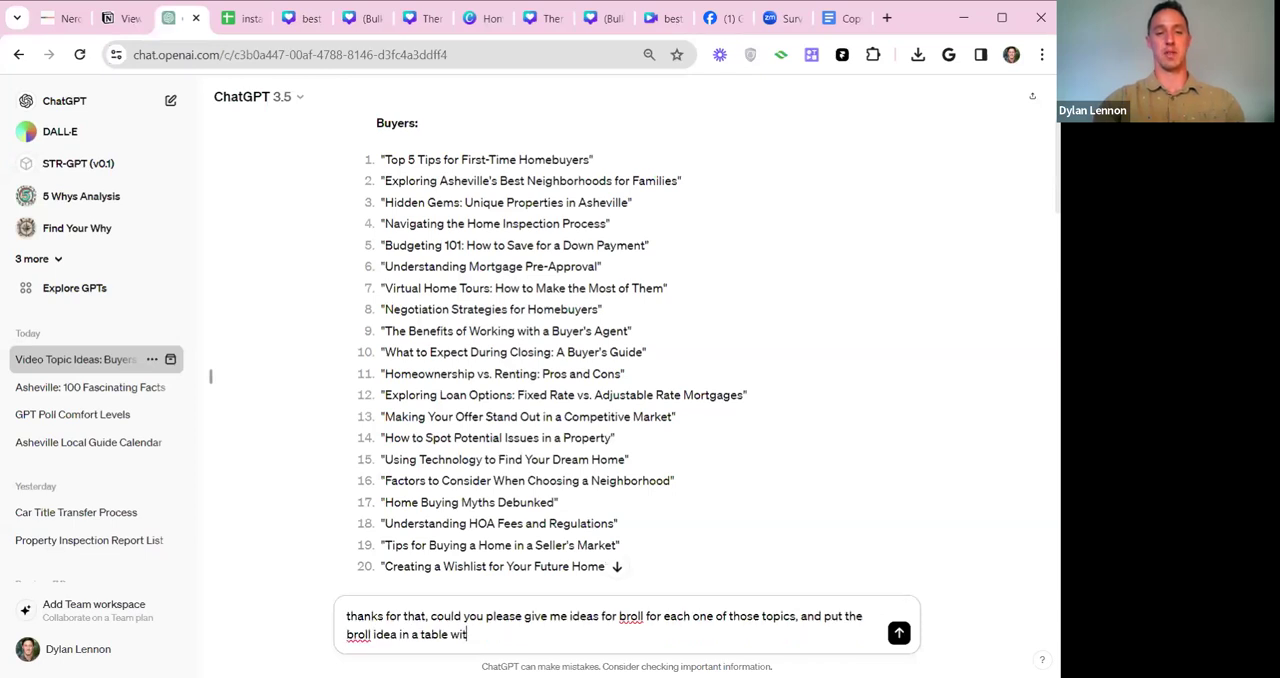
text(h the topic, so)
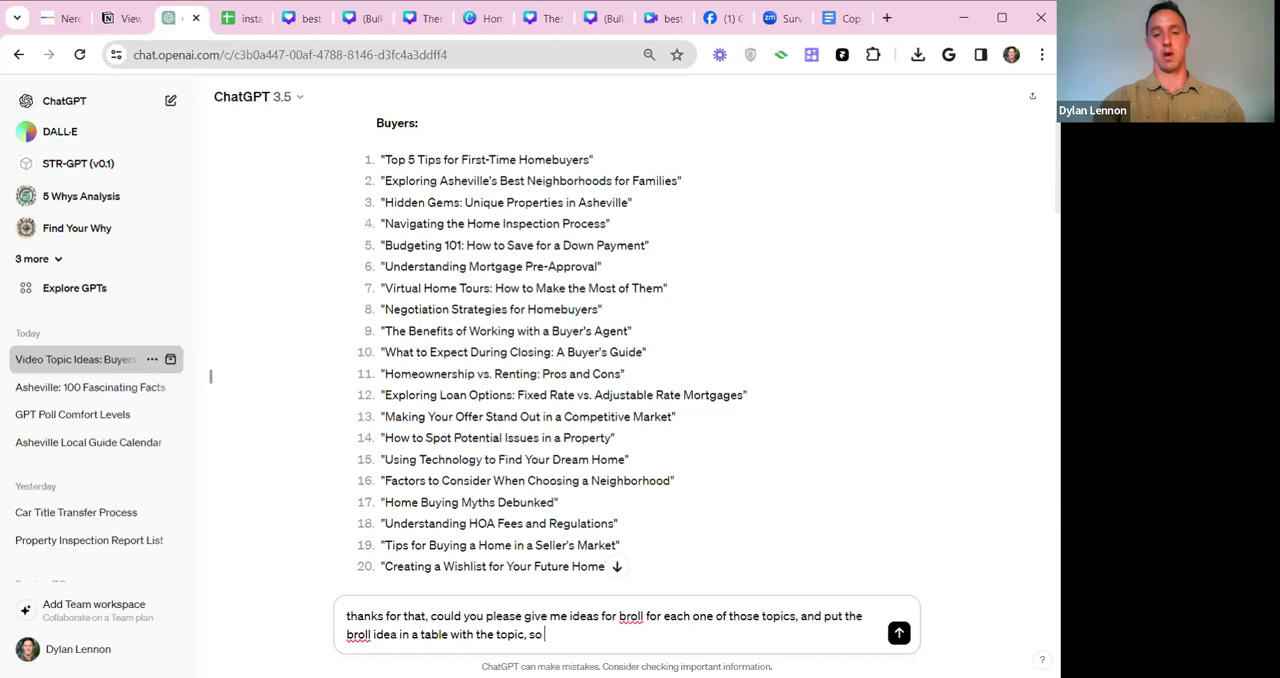
text( column one is)
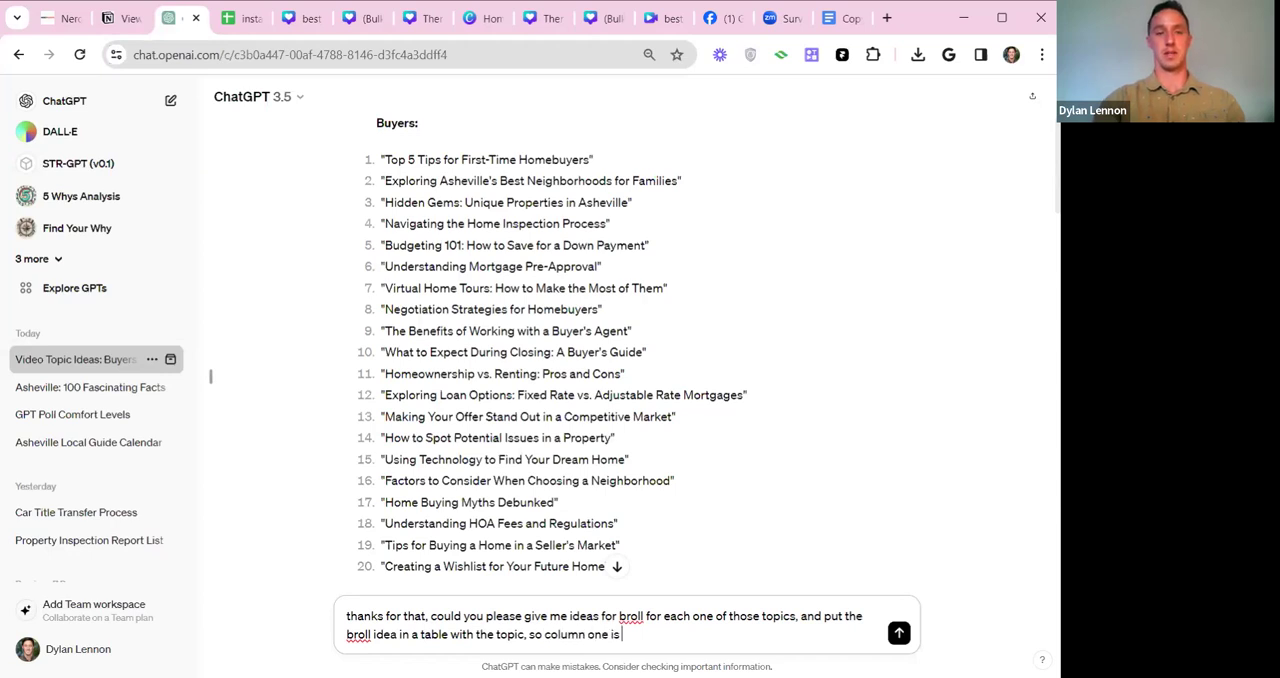
text( top)
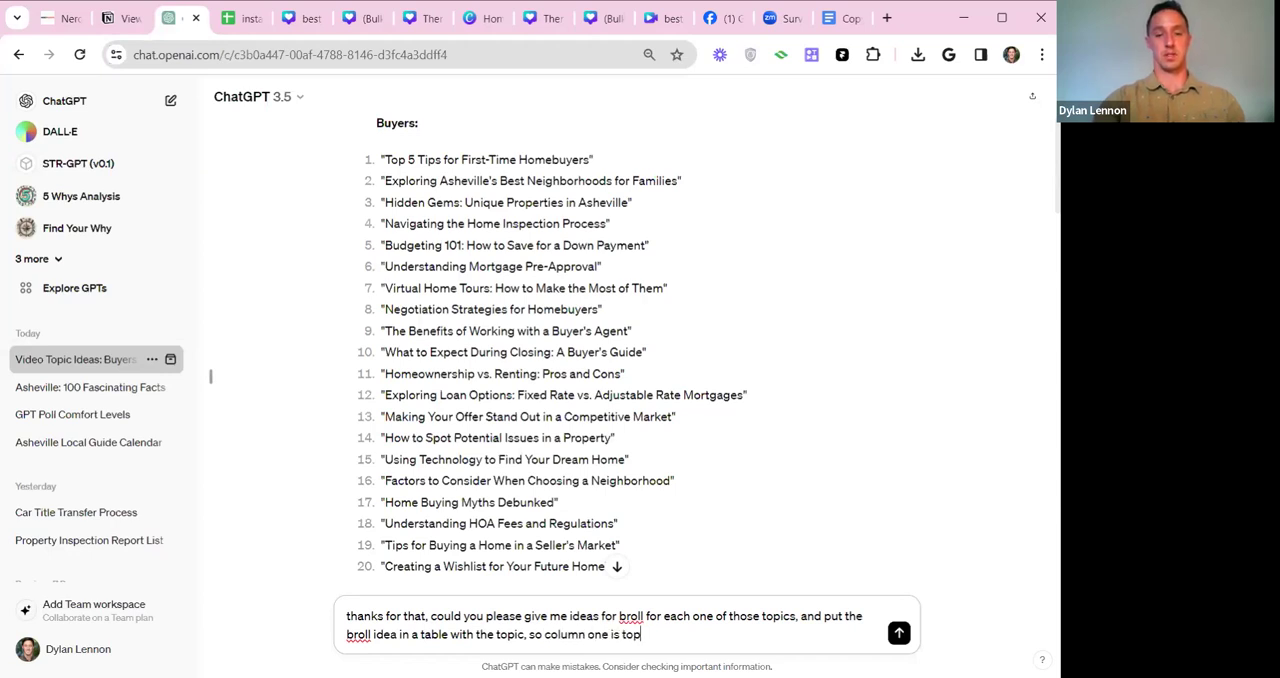
text(ic, and column 2 is b roll)
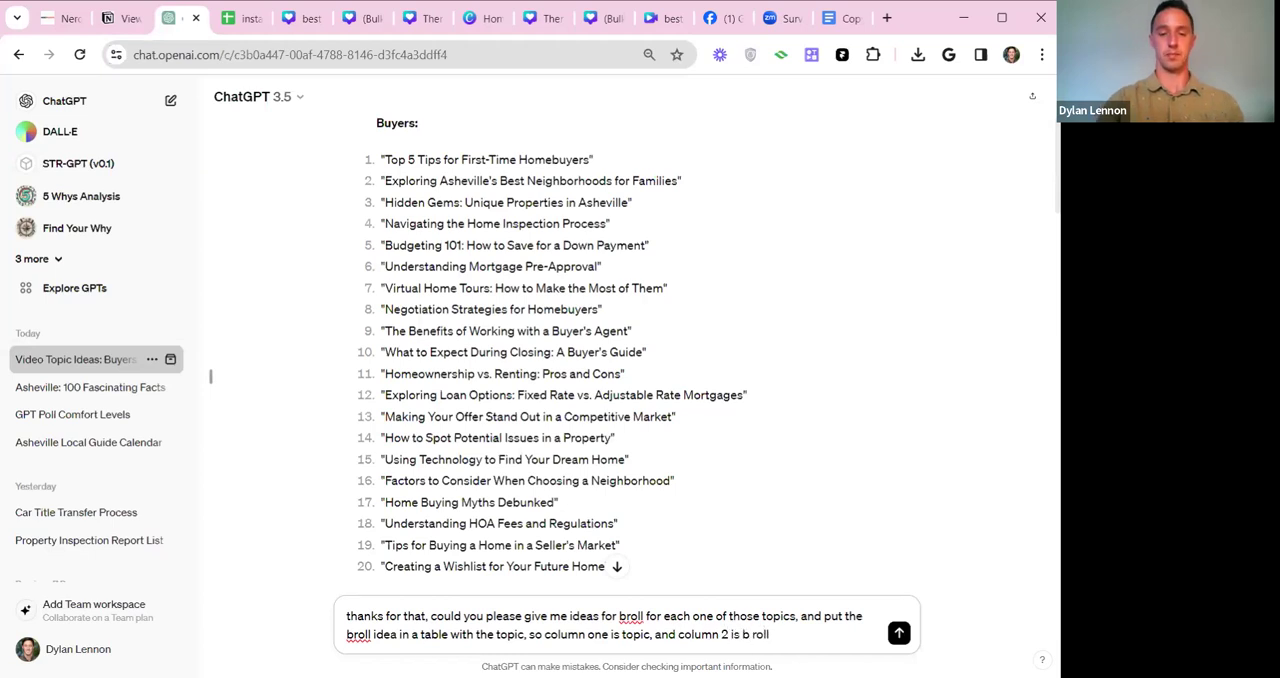
key(Return)
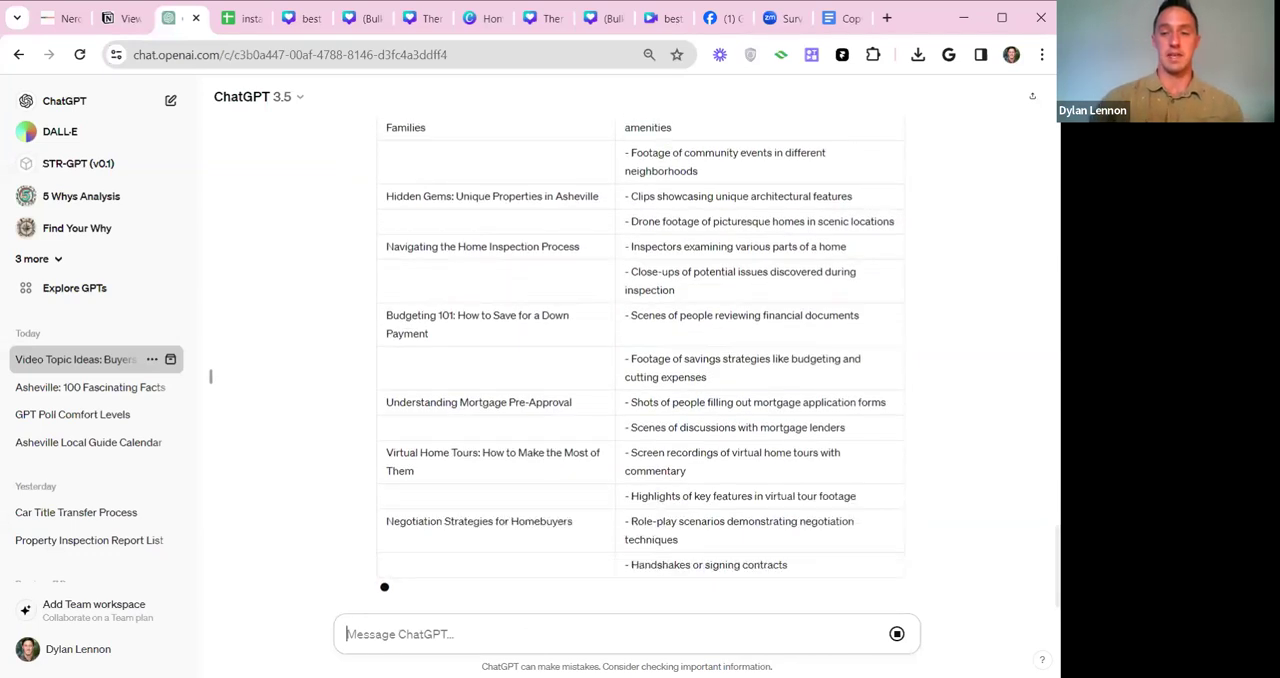
Highlight the b-roll table entries for "Top 5 Tips for First-Time Homebuyers" and "Exploring Asheville's Best Neighborhoods for Families" in turn while reading.
scroll(481, 344, up, 6)
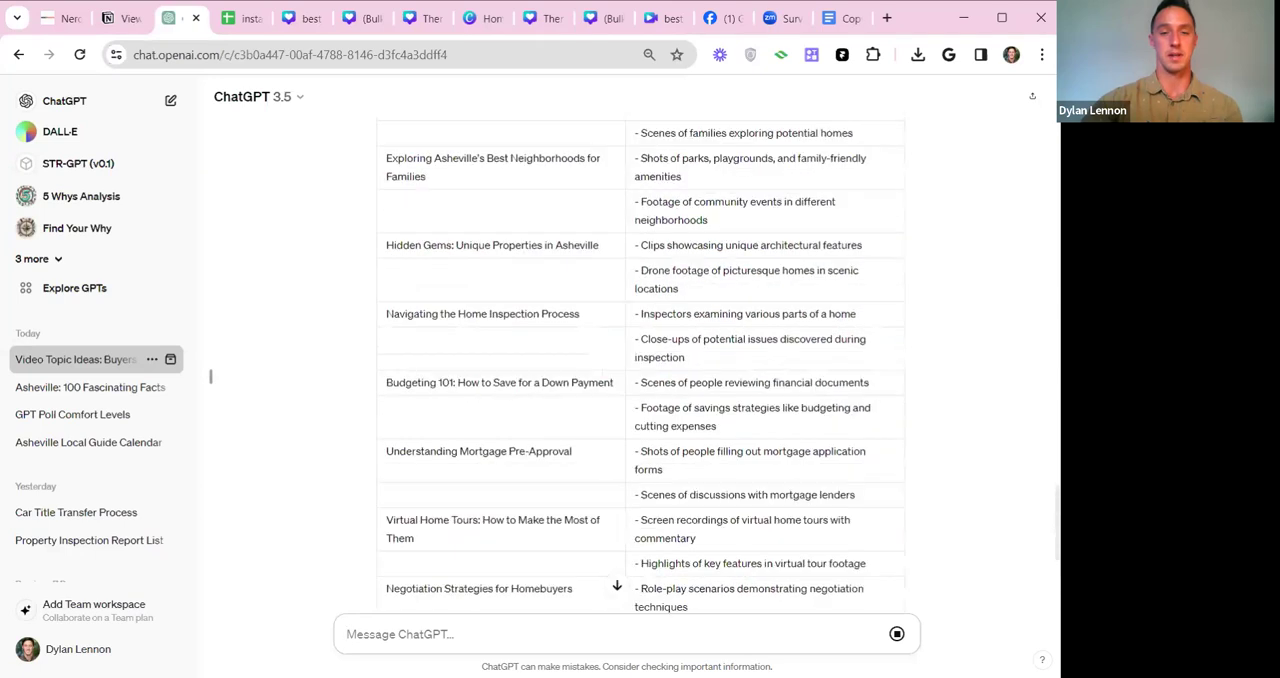
drag(398, 346, 708, 371)
click(708, 371)
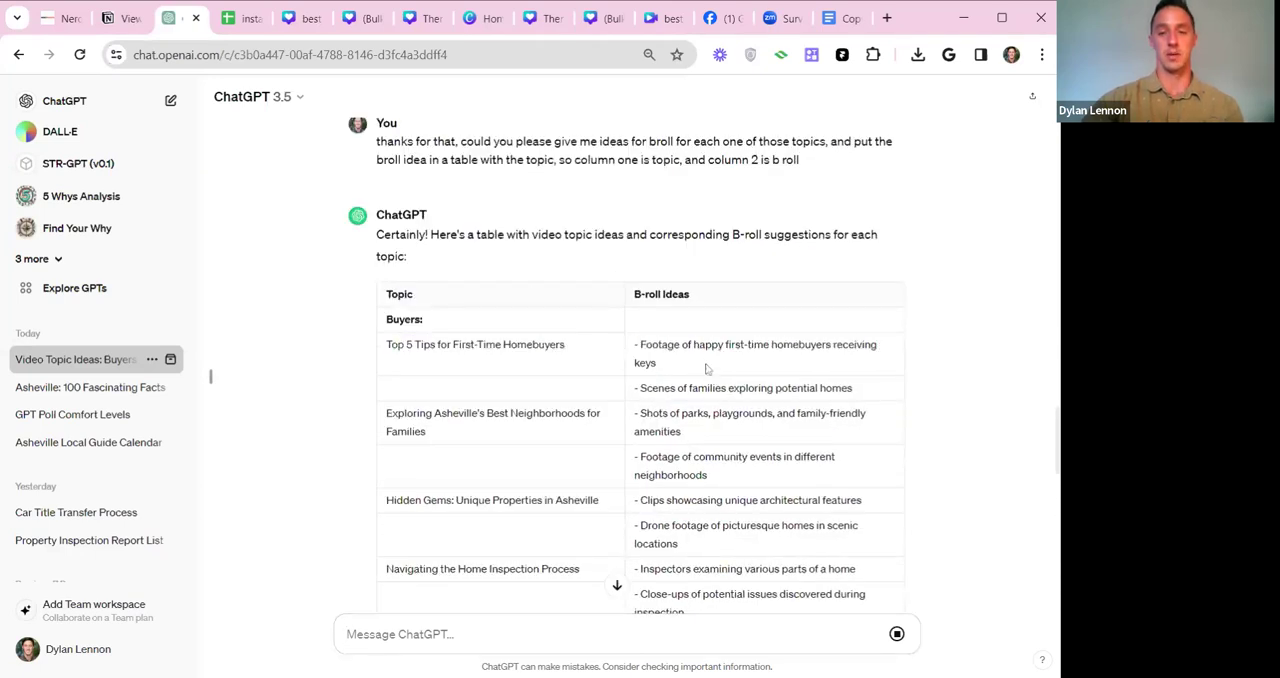
drag(637, 344, 718, 362)
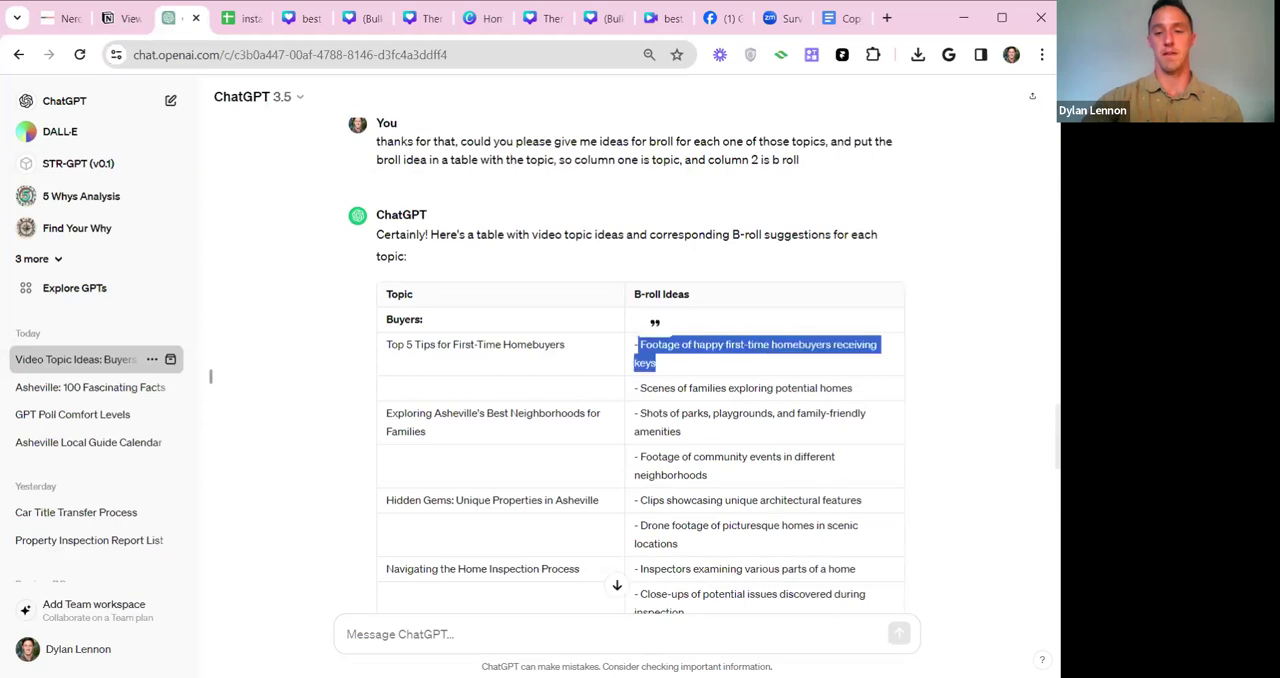
click(730, 363)
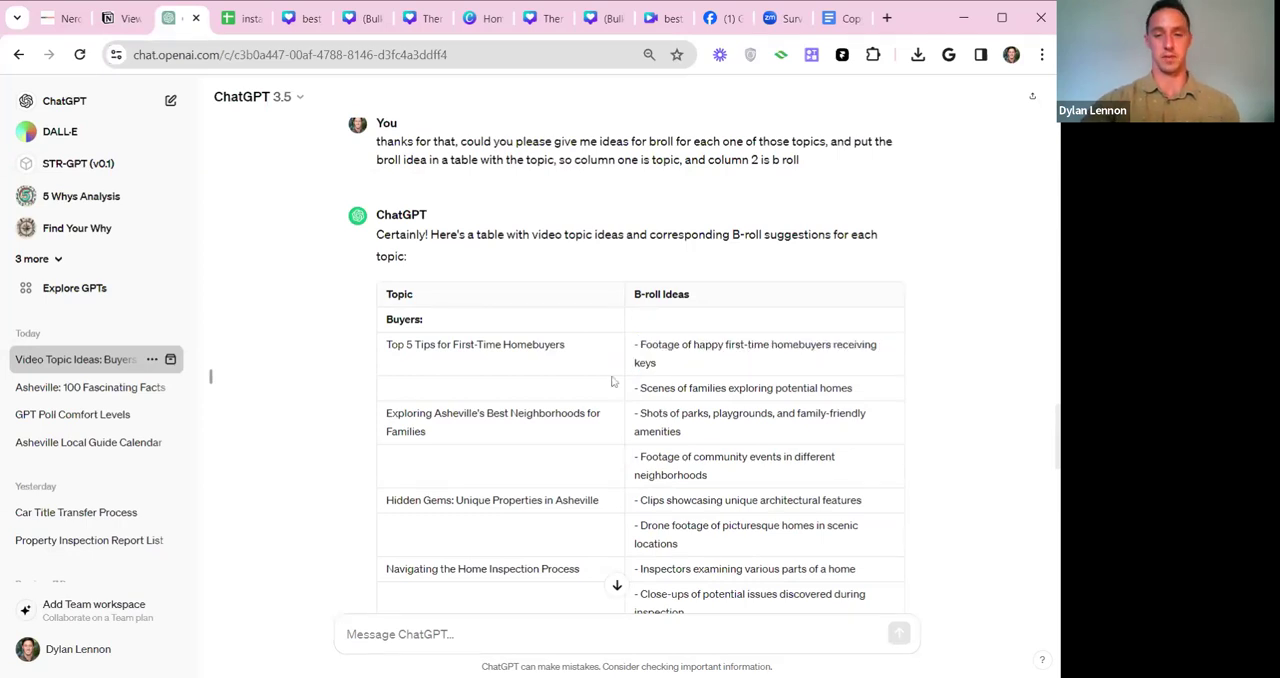
drag(386, 413, 730, 433)
click(750, 438)
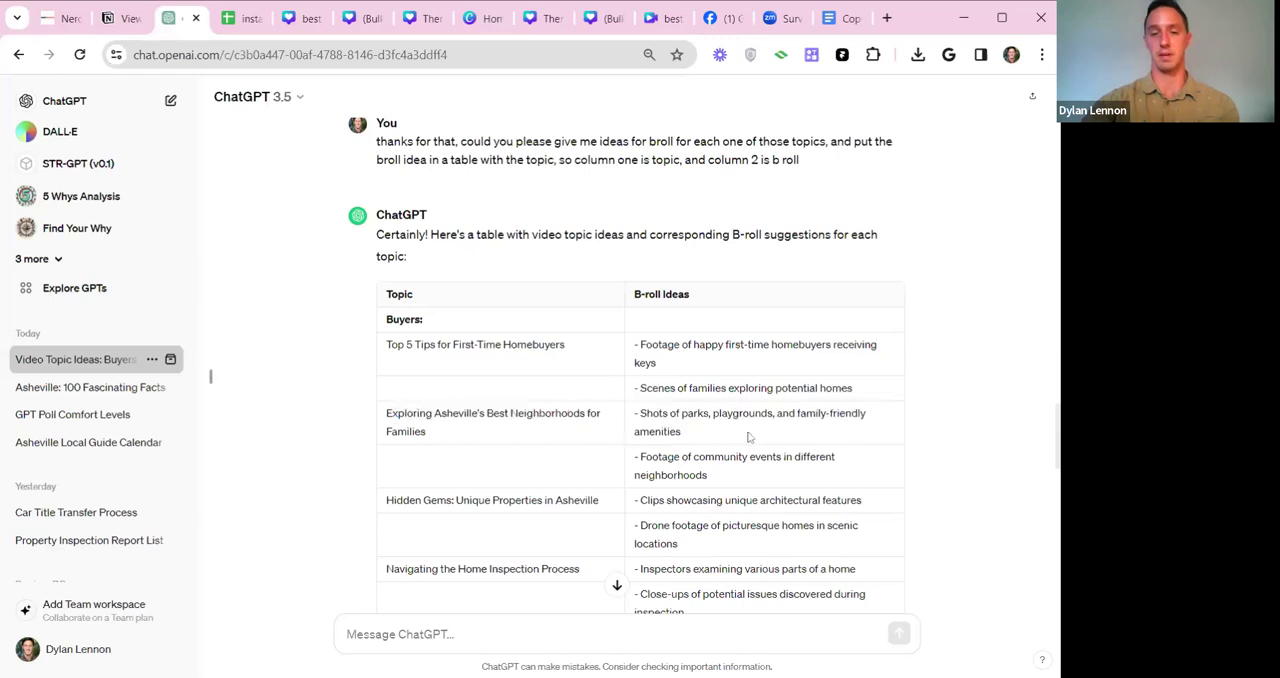
Read through the topic and b-roll table to its end and return to its beginning.
scroll(672, 365, down, 1)
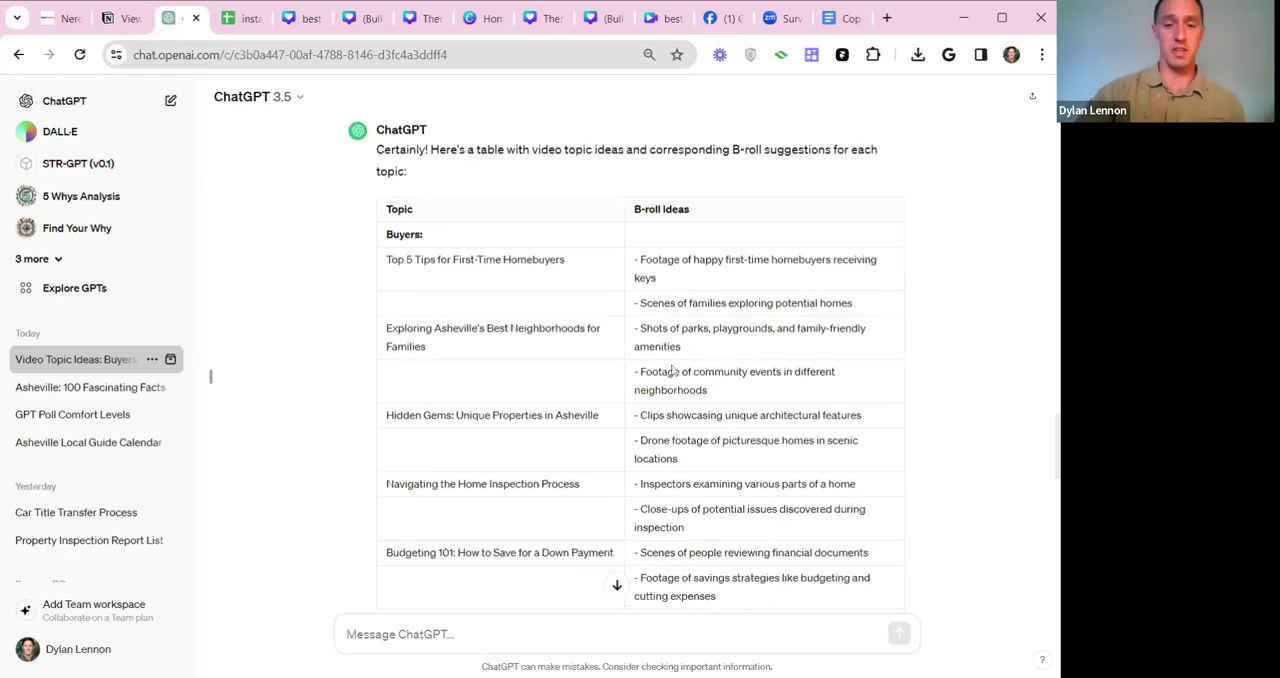
scroll(668, 388, down, 4)
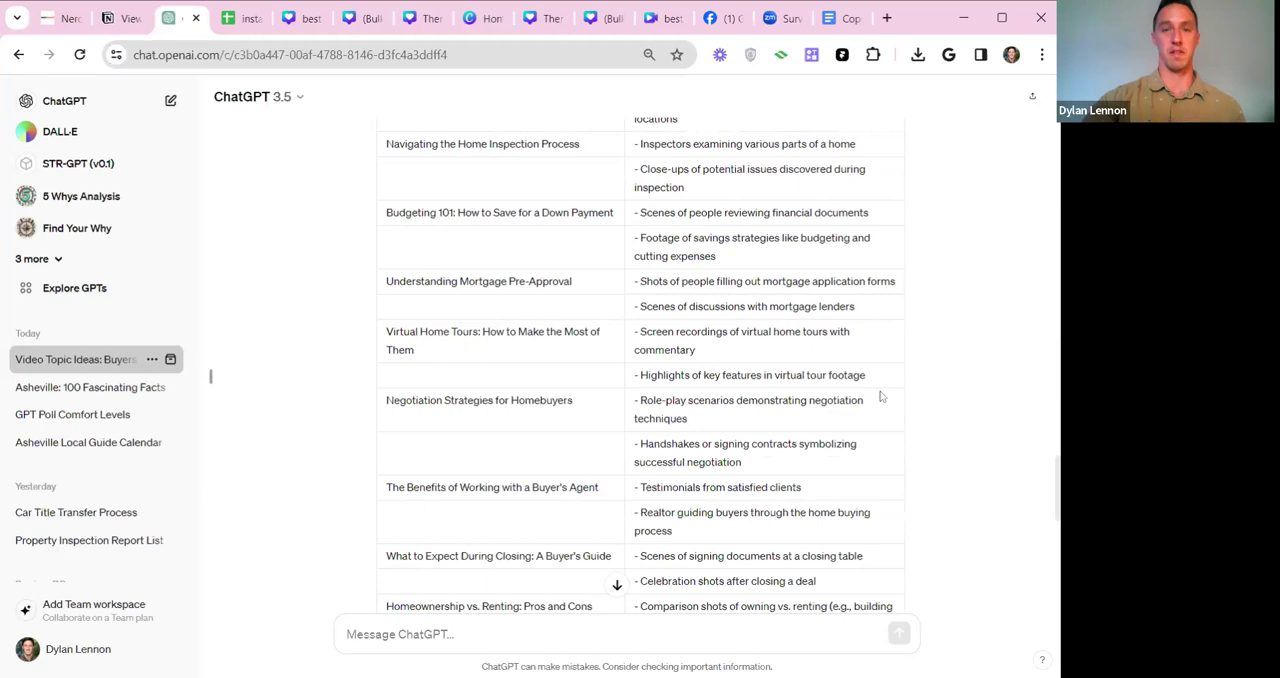
scroll(880, 398, up, 3)
scroll(878, 393, up, 2)
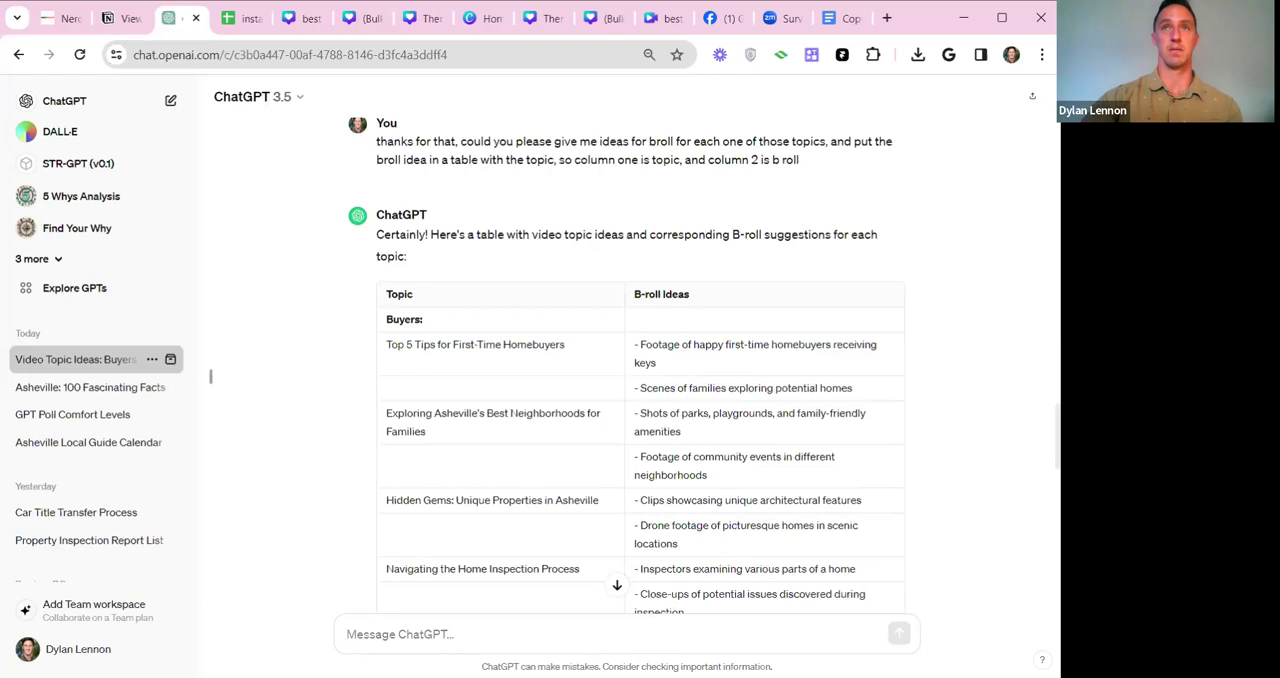
scroll(992, 357, down, 10)
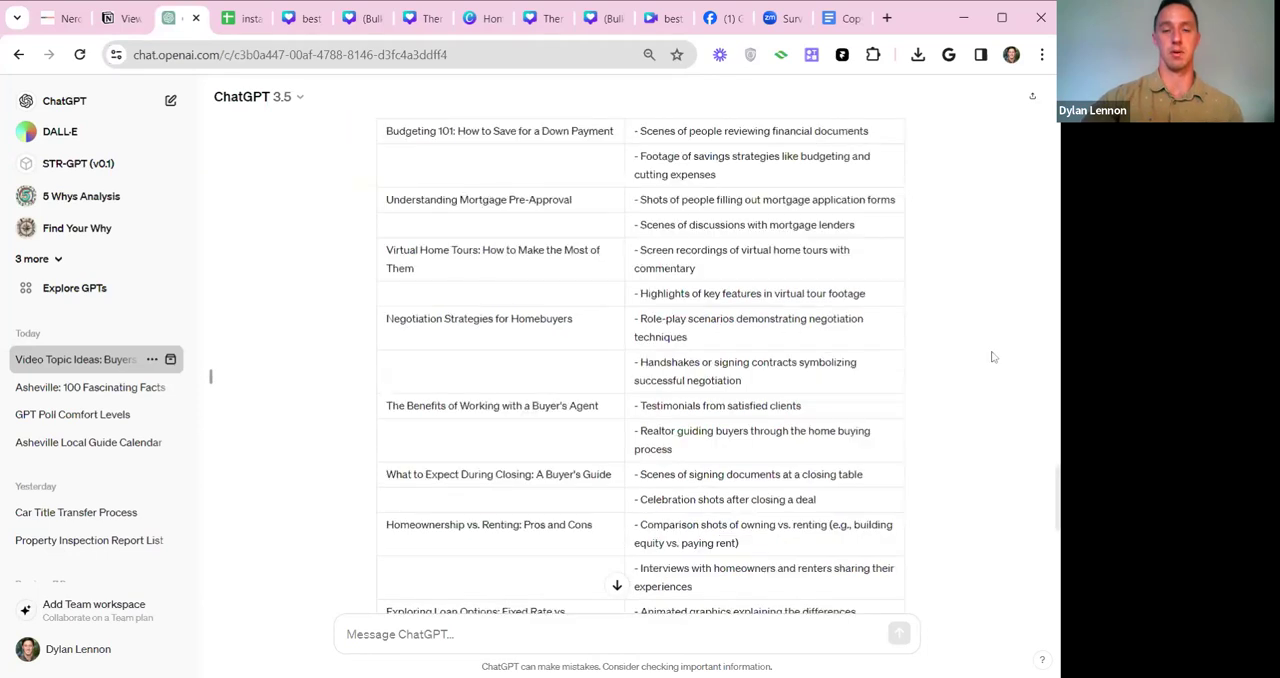
scroll(950, 353, down, 2)
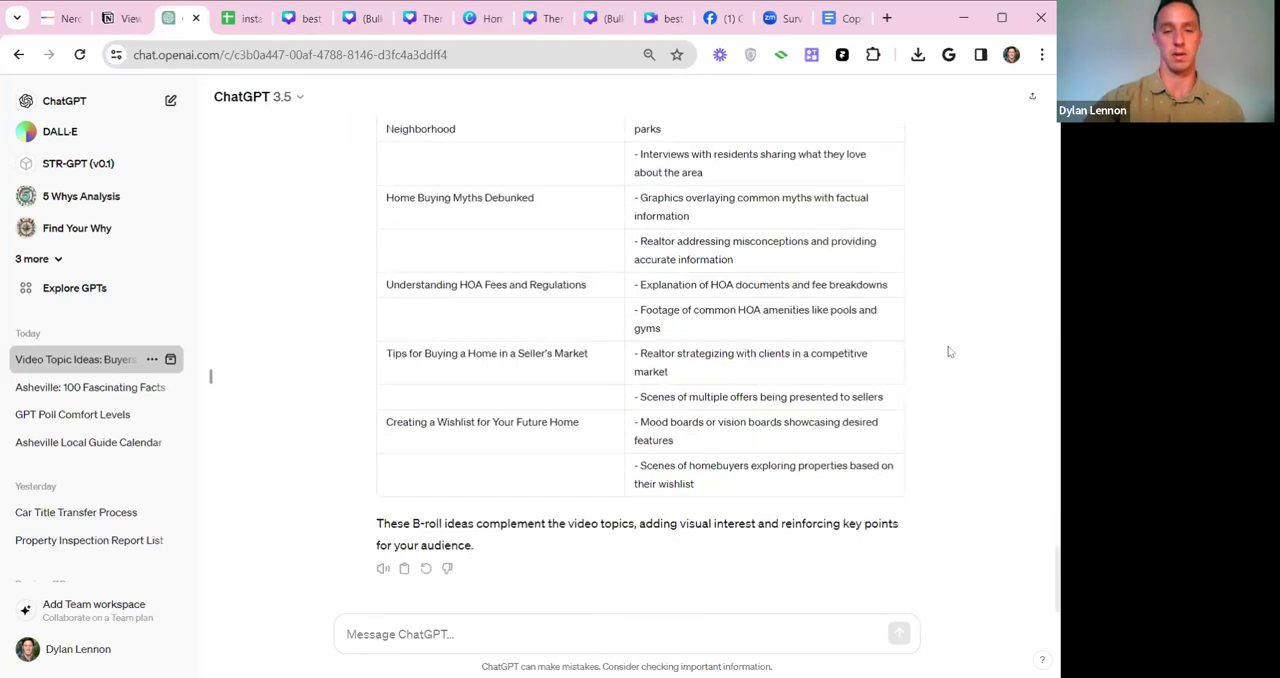
scroll(720, 440, up, 2)
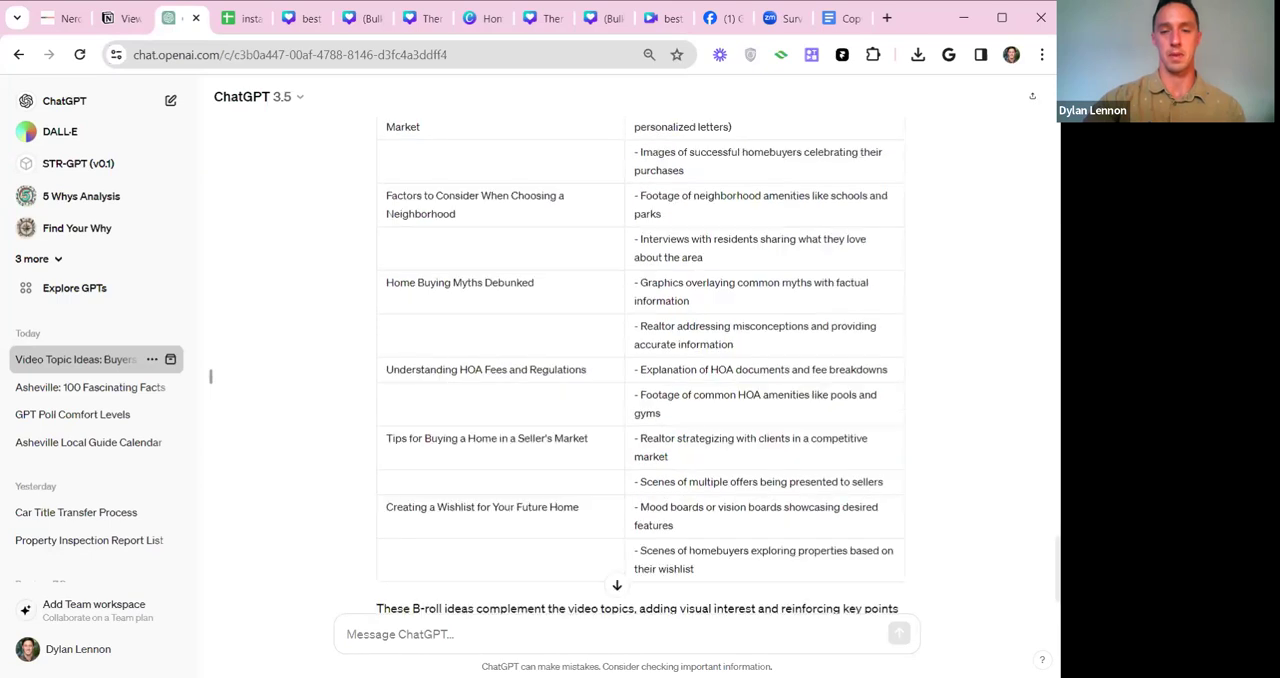
scroll(640, 370, up, 1)
scroll(640, 370, up, 1)
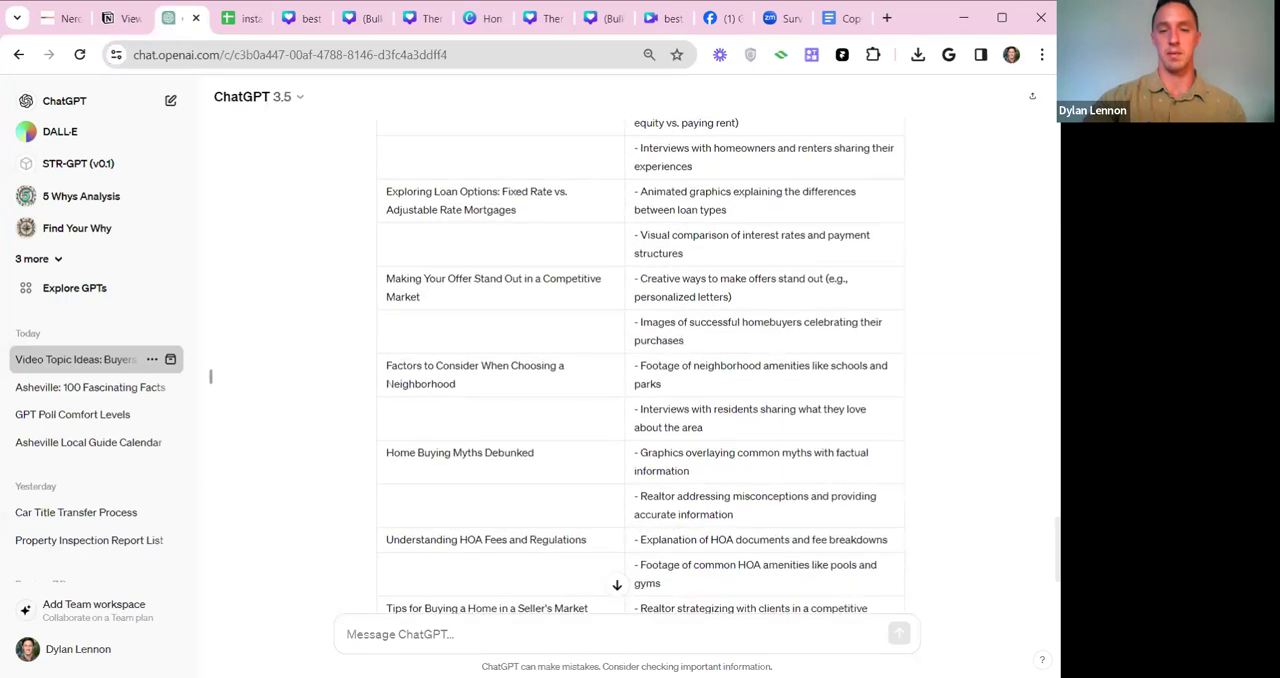
scroll(640, 370, up, 8)
scroll(640, 370, up, 5)
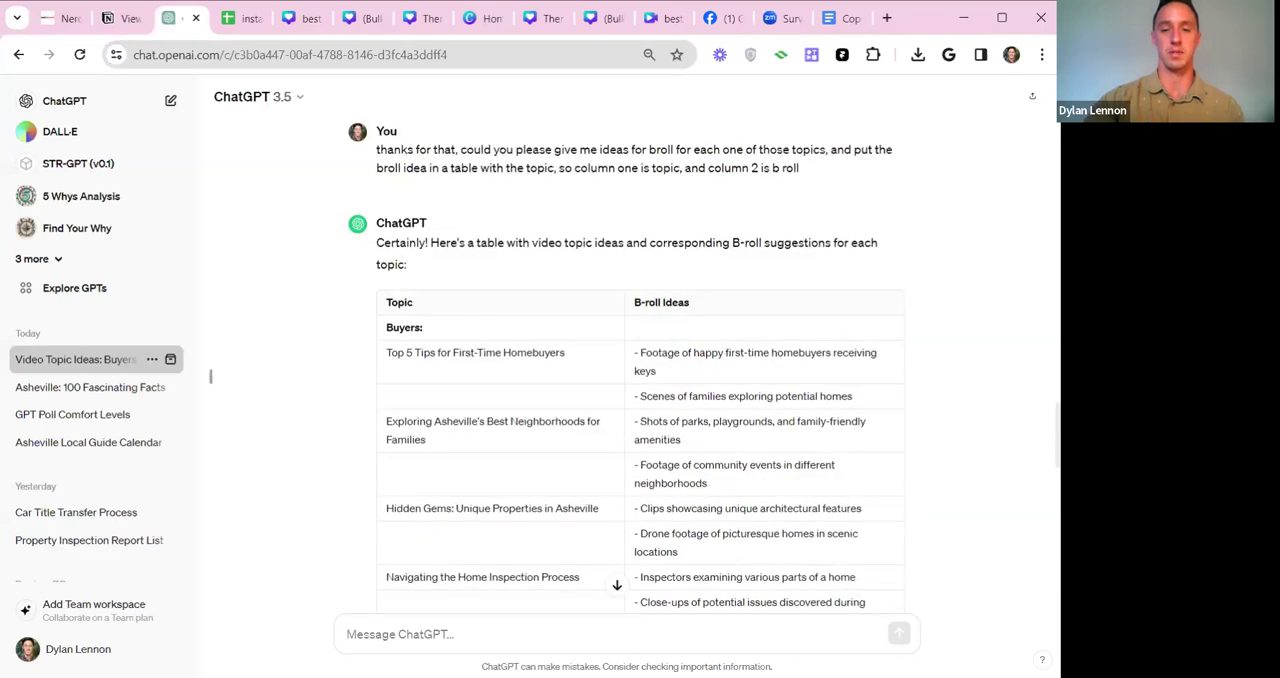
Highlight the b-roll idea "Shots of parks, playgrounds, and family-friendly amenities".
drag(640, 421, 735, 443)
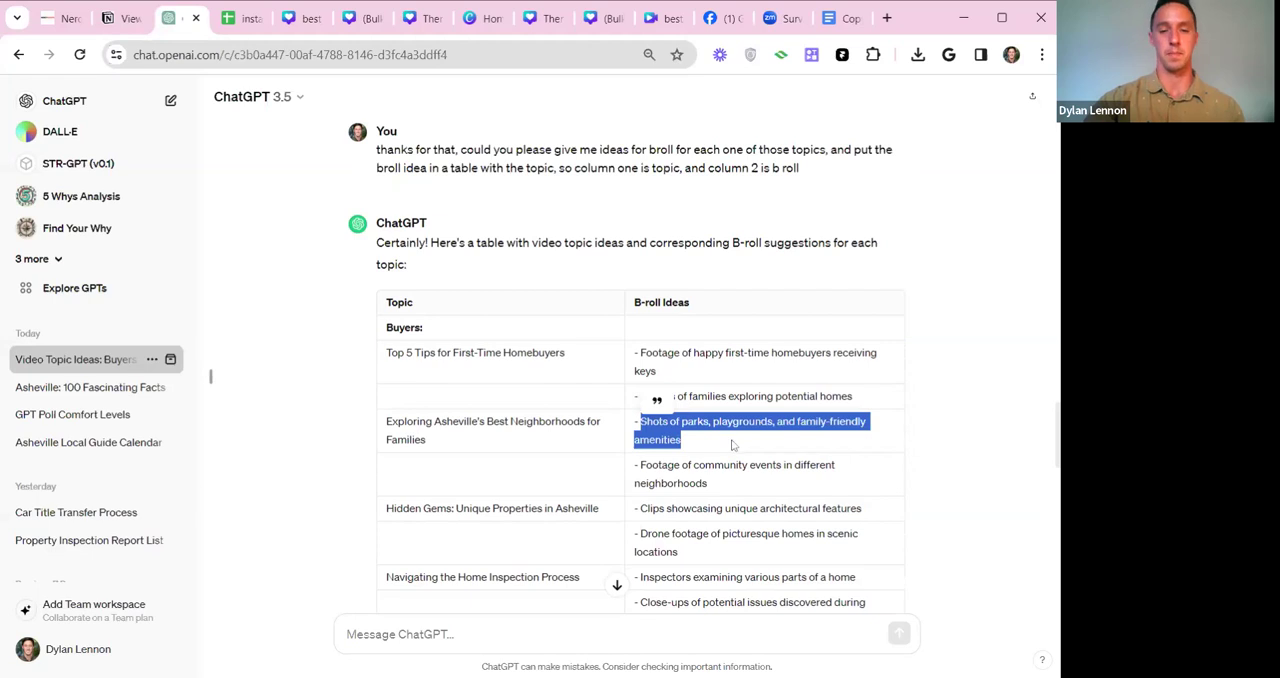
click(730, 485)
drag(697, 445, 640, 421)
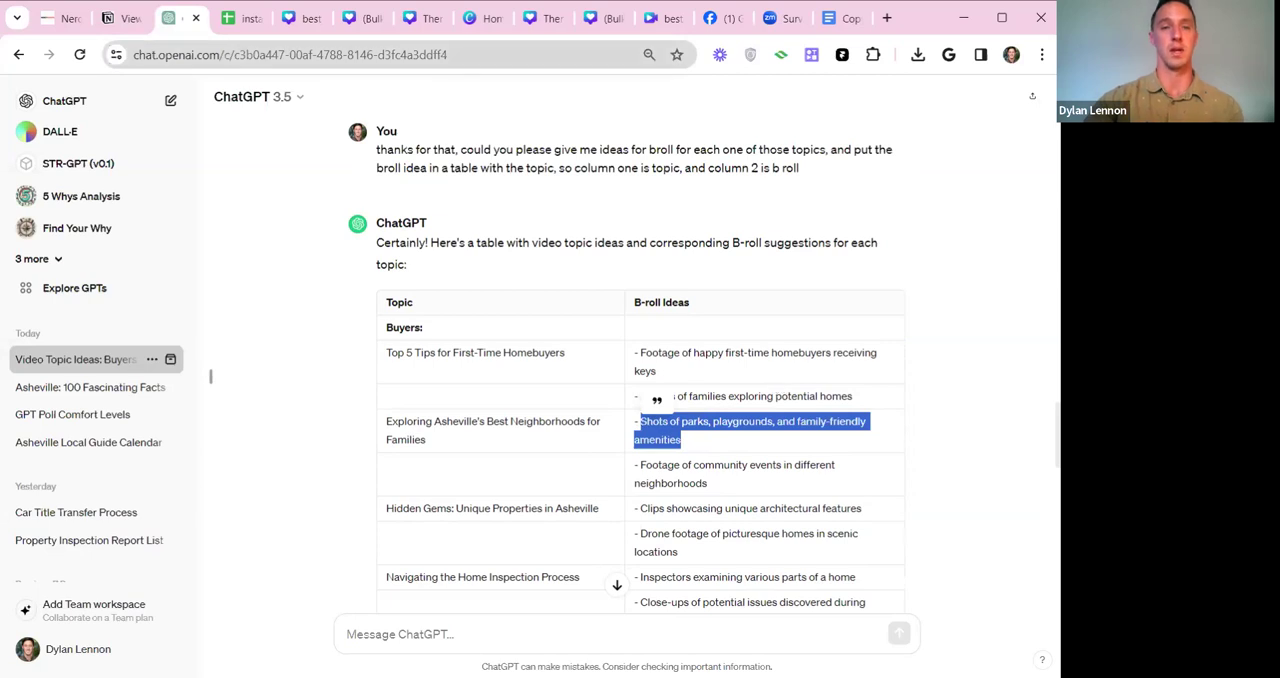
Switch to Canva, go to Magic Studio, and launch Magic Design for video in a separate browser tab.
click(485, 22)
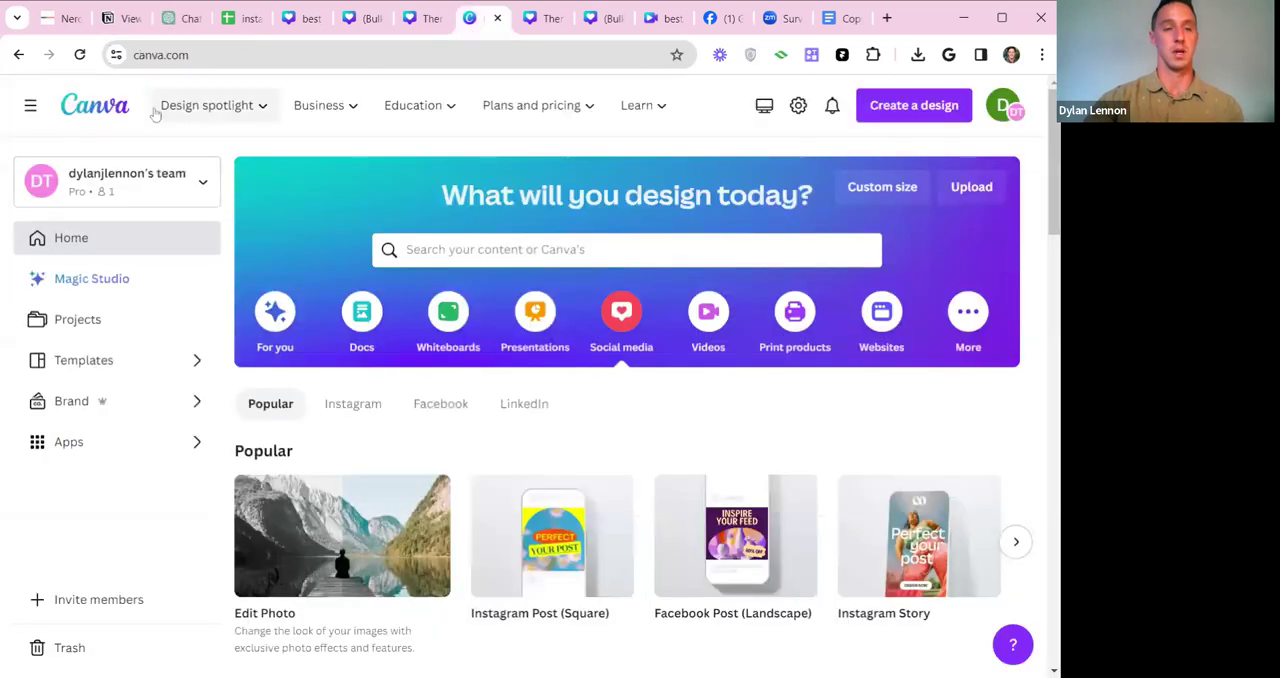
click(140, 280)
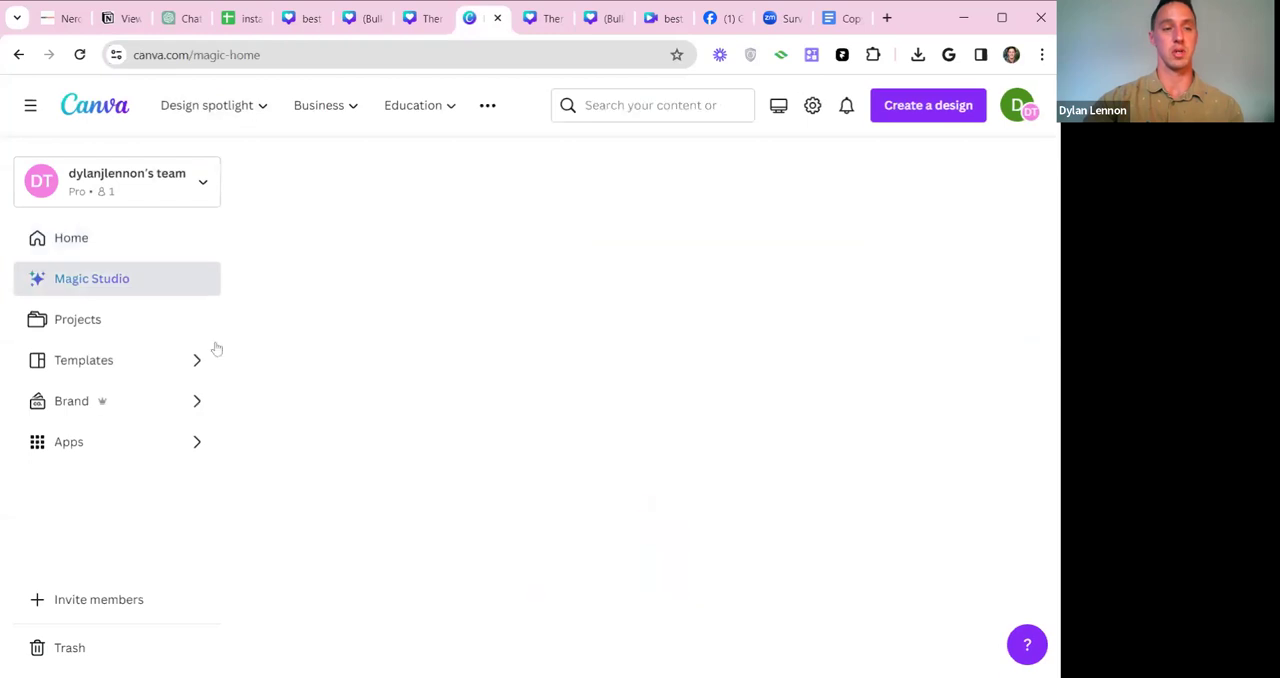
scroll(707, 225, down, 6)
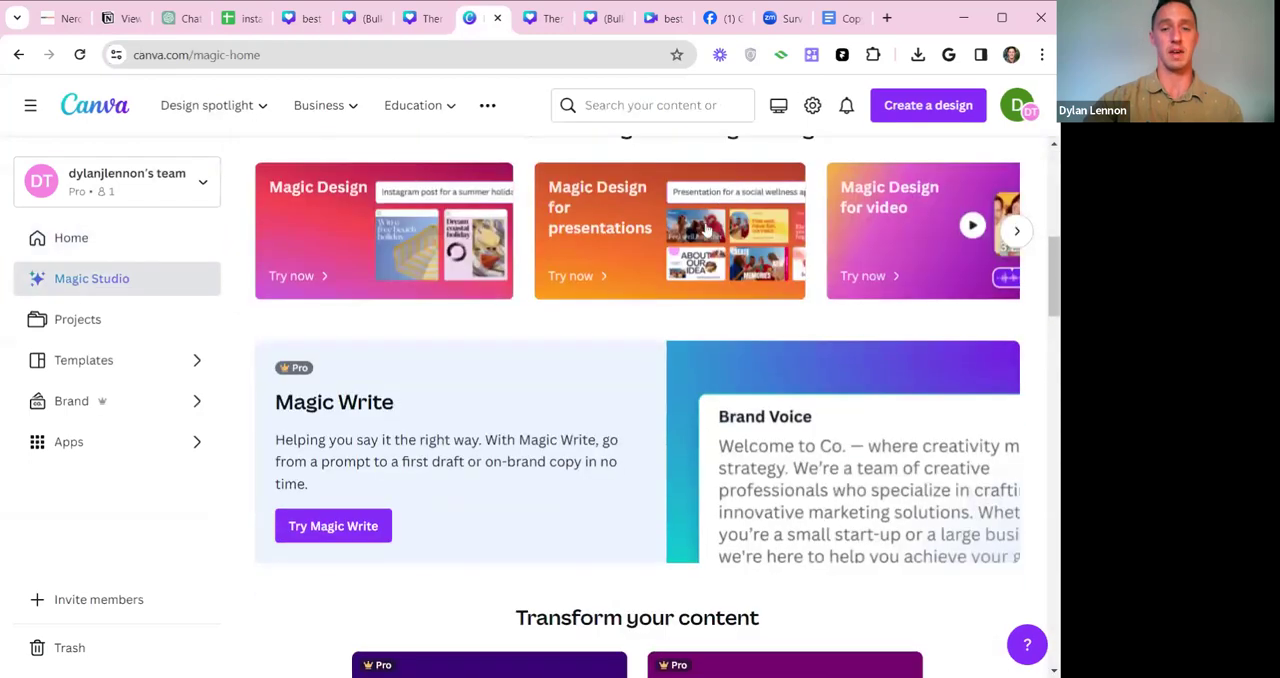
click(904, 246)
Launch Magic Media's Text to Video tool from Magic Studio in a new design.
scroll(673, 372, down, 5)
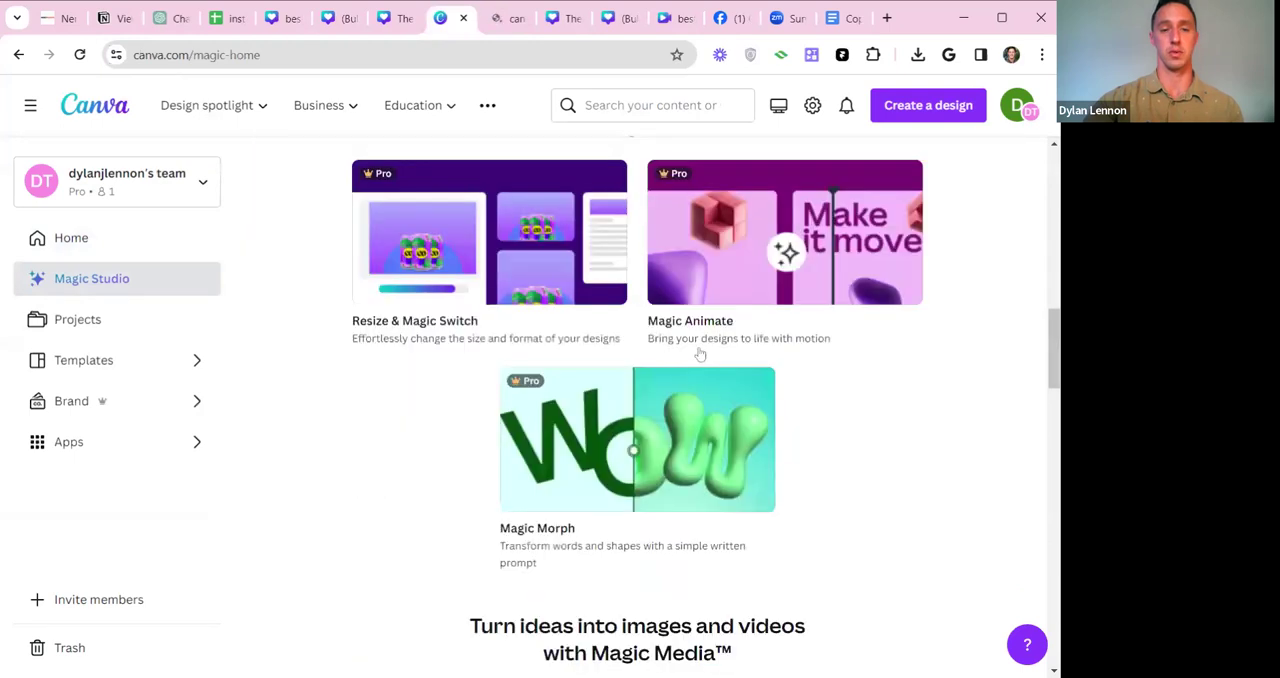
scroll(607, 310, down, 5)
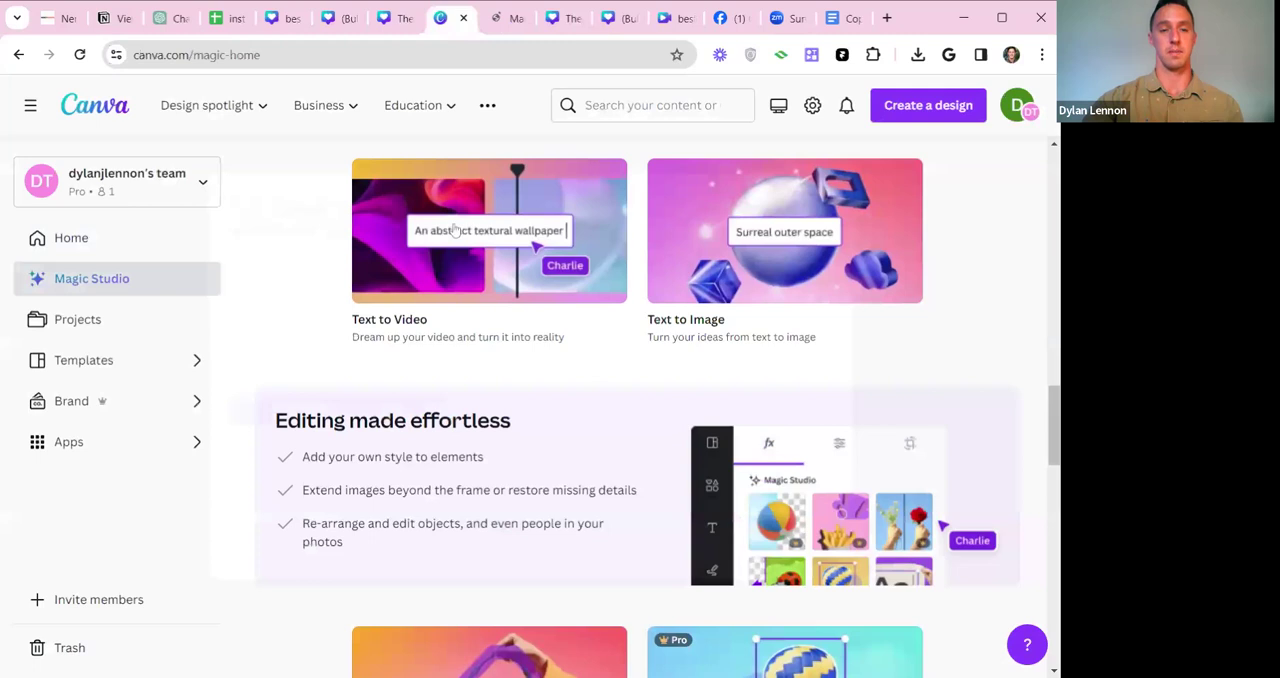
click(413, 333)
click(303, 421)
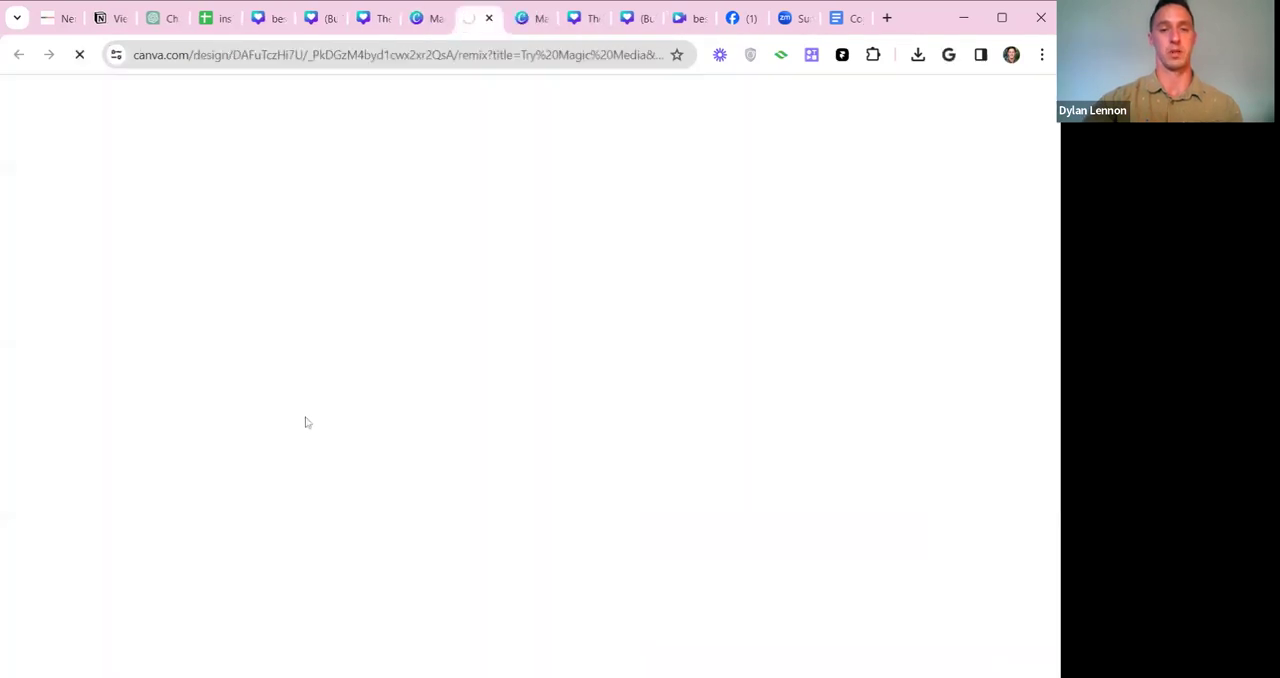
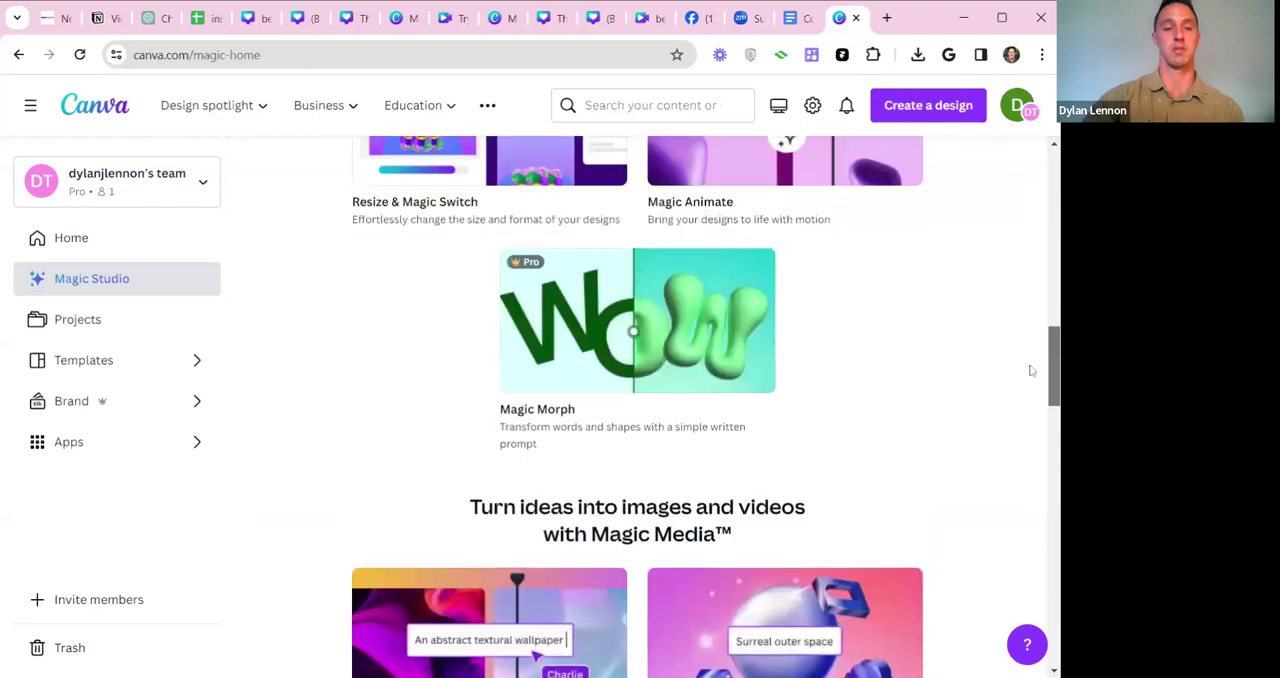
Launch Magic Media's Text to Video tool in a new design, and return to the earlier design holding the generated park video.
click(485, 273)
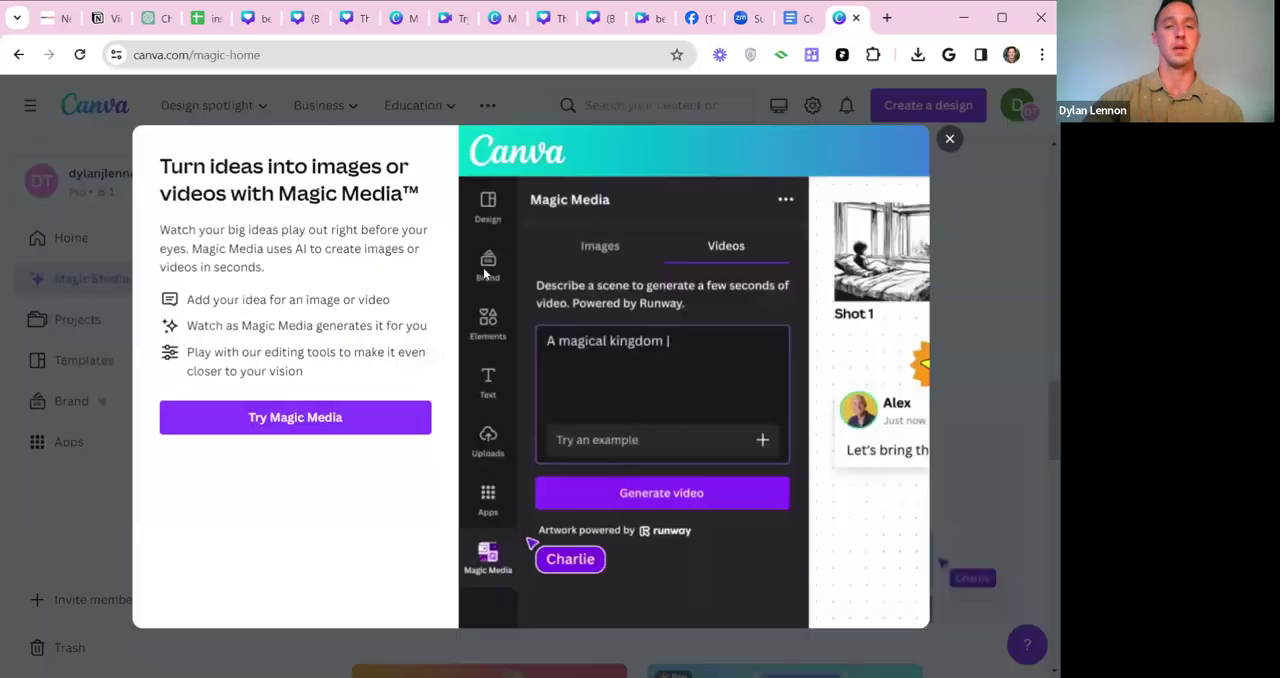
click(292, 428)
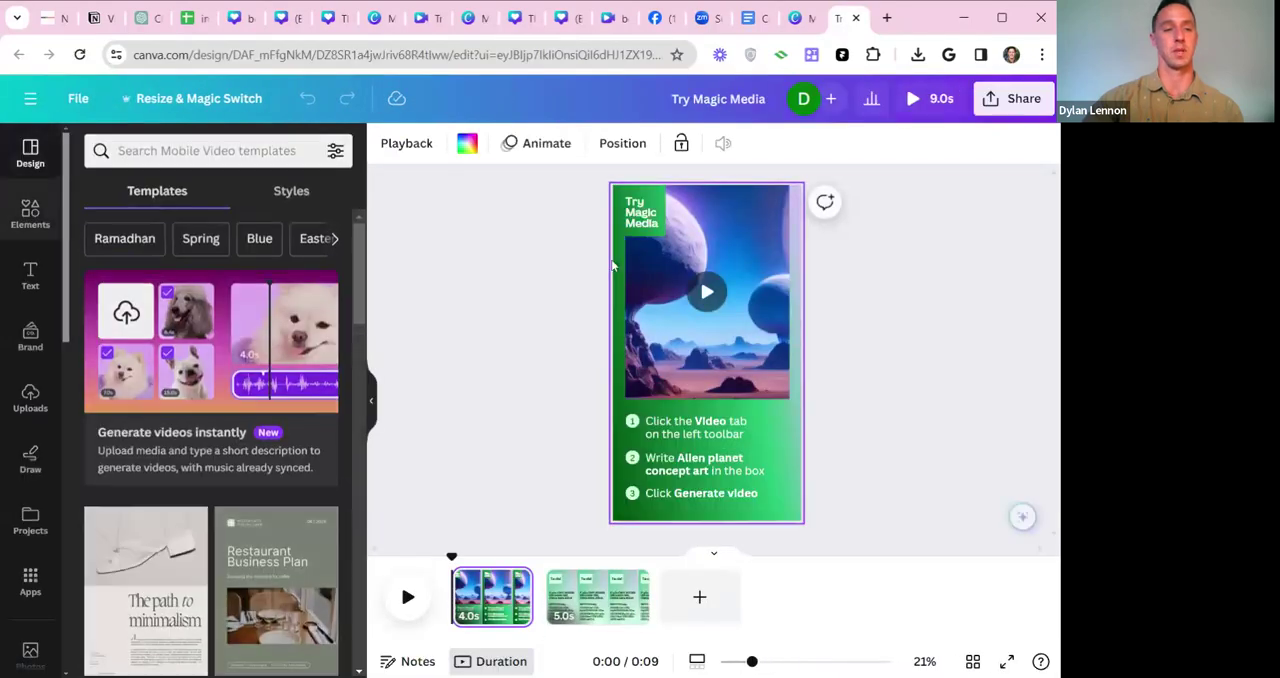
click(797, 18)
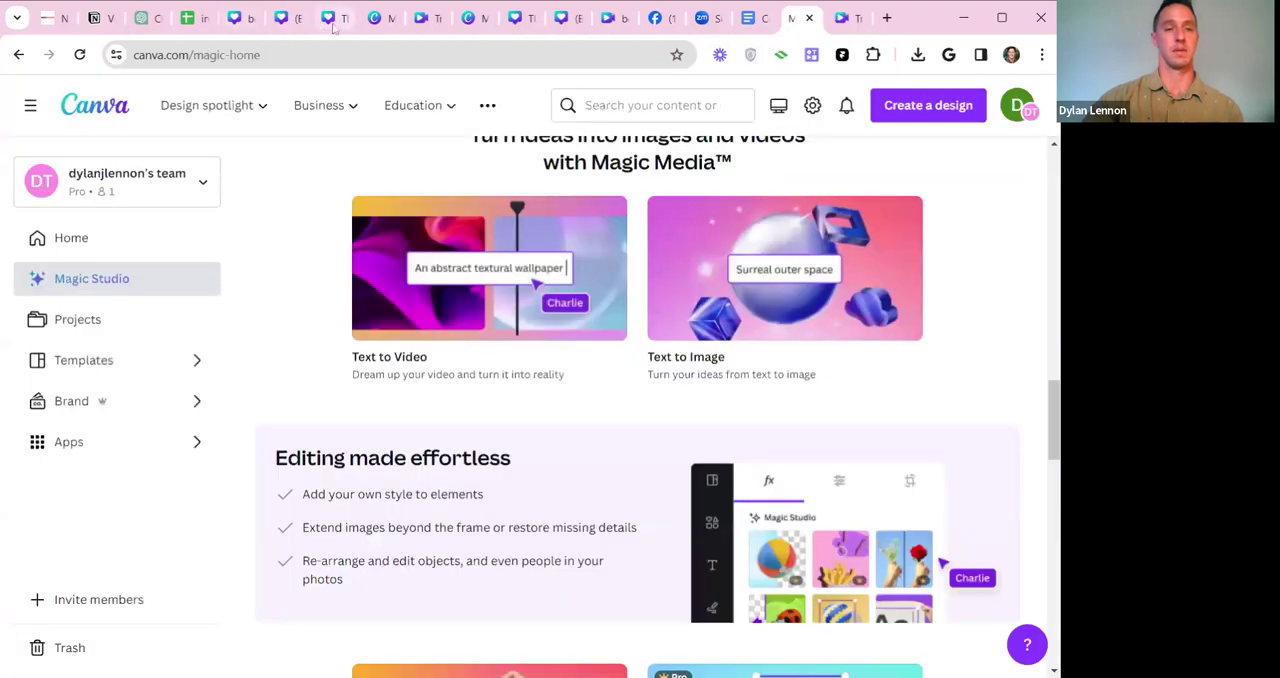
click(420, 22)
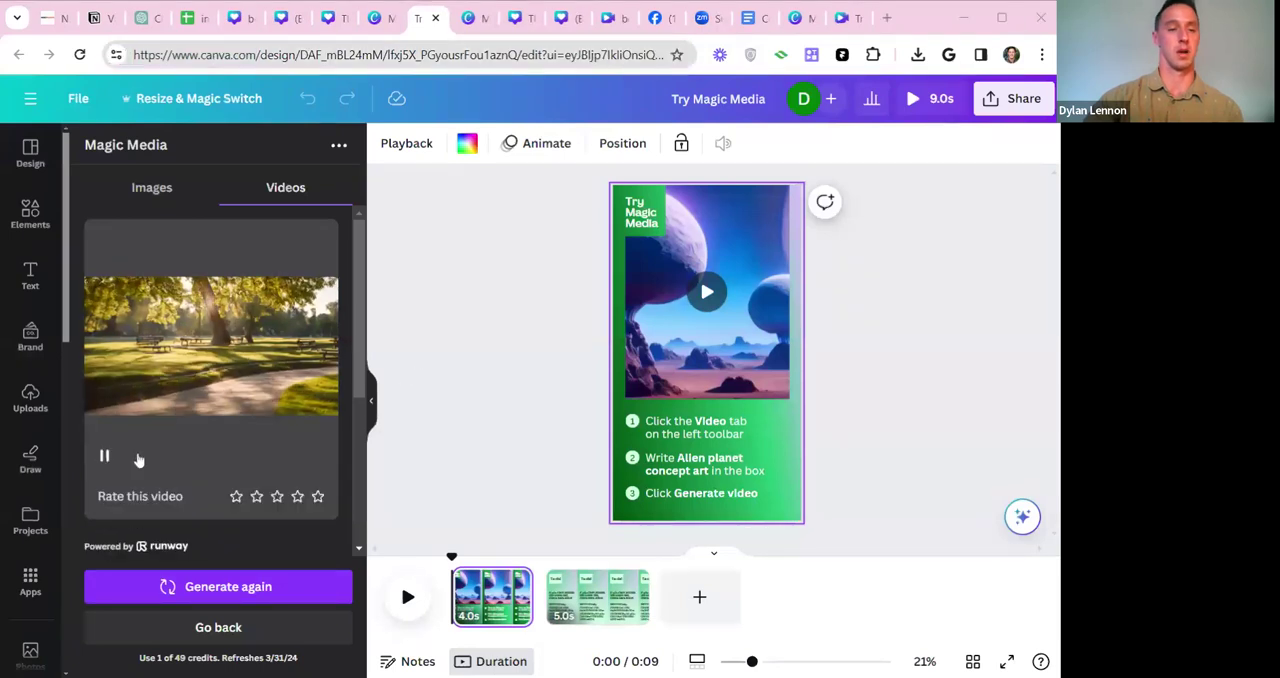
click(229, 145)
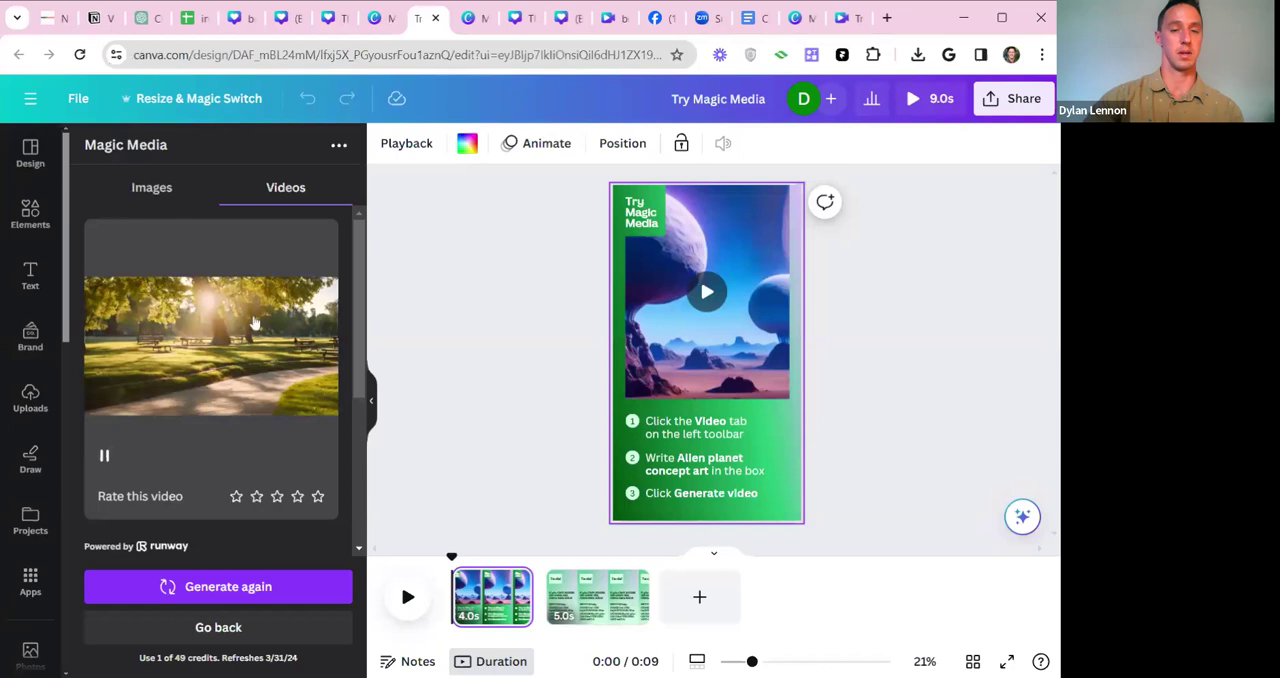
Delete the planet video and the green background from the first page.
drag(572, 182, 984, 620)
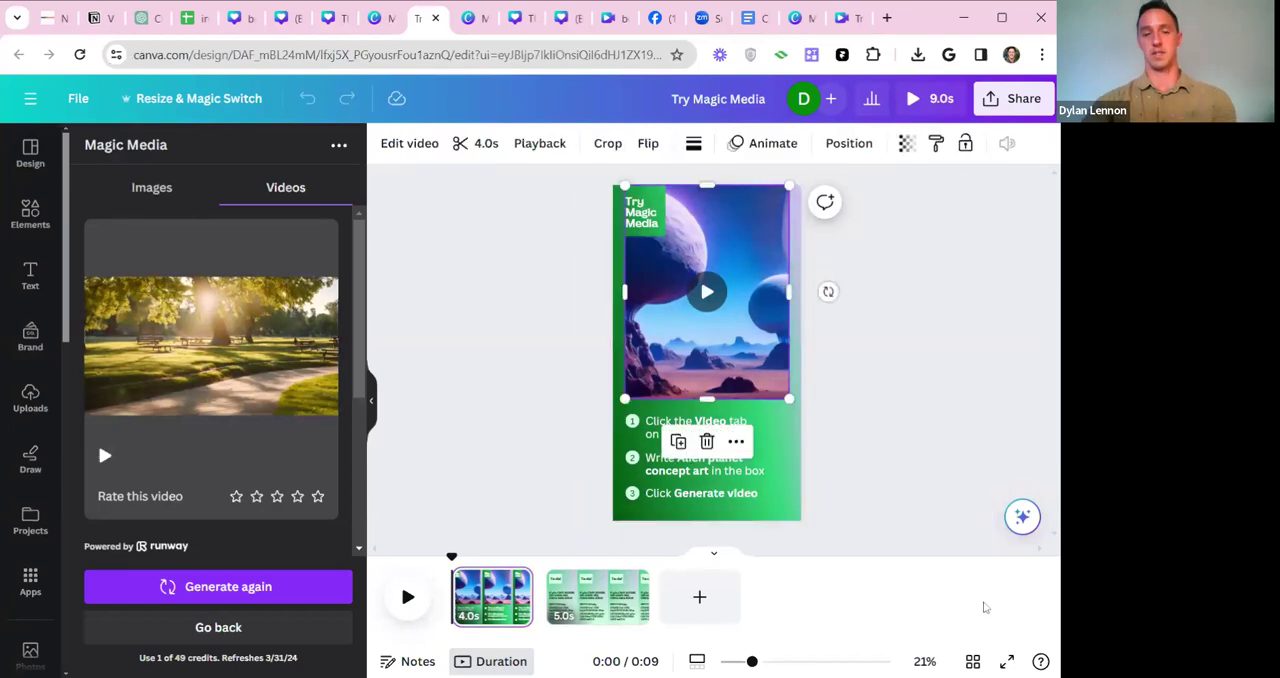
key(Delete)
click(711, 410)
key(Delete)
click(703, 428)
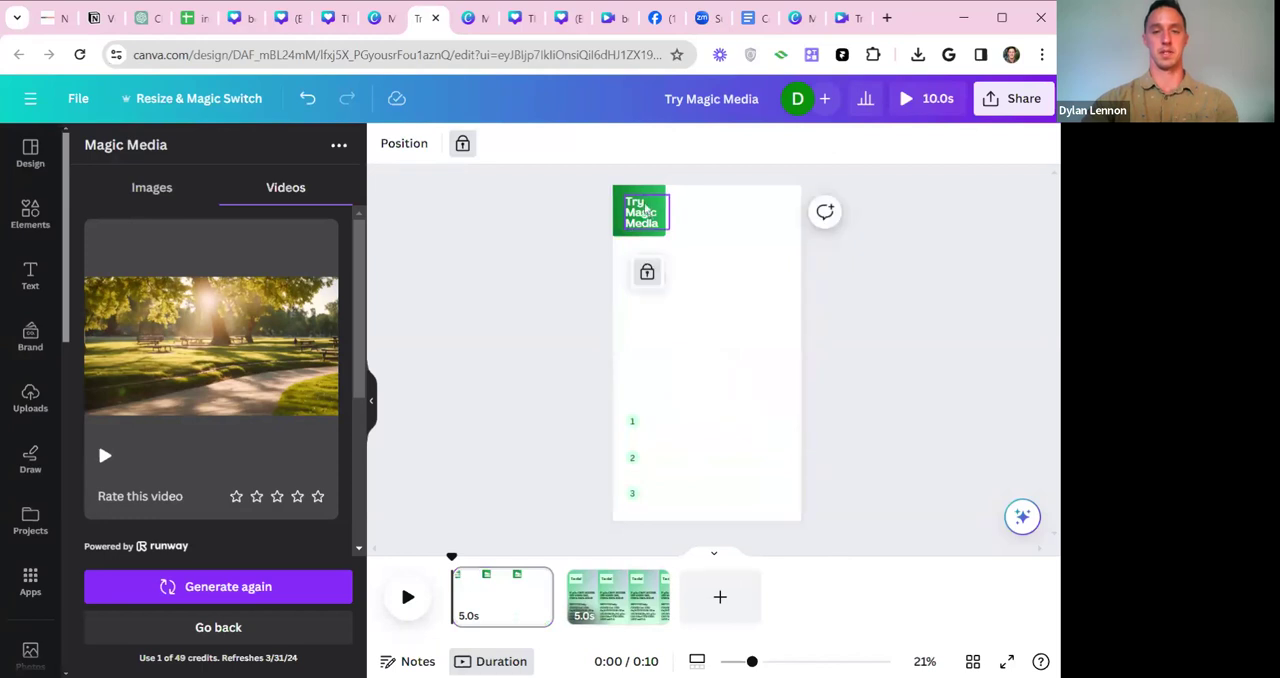
Unlock the "Try Magic Media" title on the first page and delete it.
click(647, 274)
drag(605, 174, 928, 595)
key(Delete)
click(667, 494)
click(860, 497)
drag(591, 168, 1058, 553)
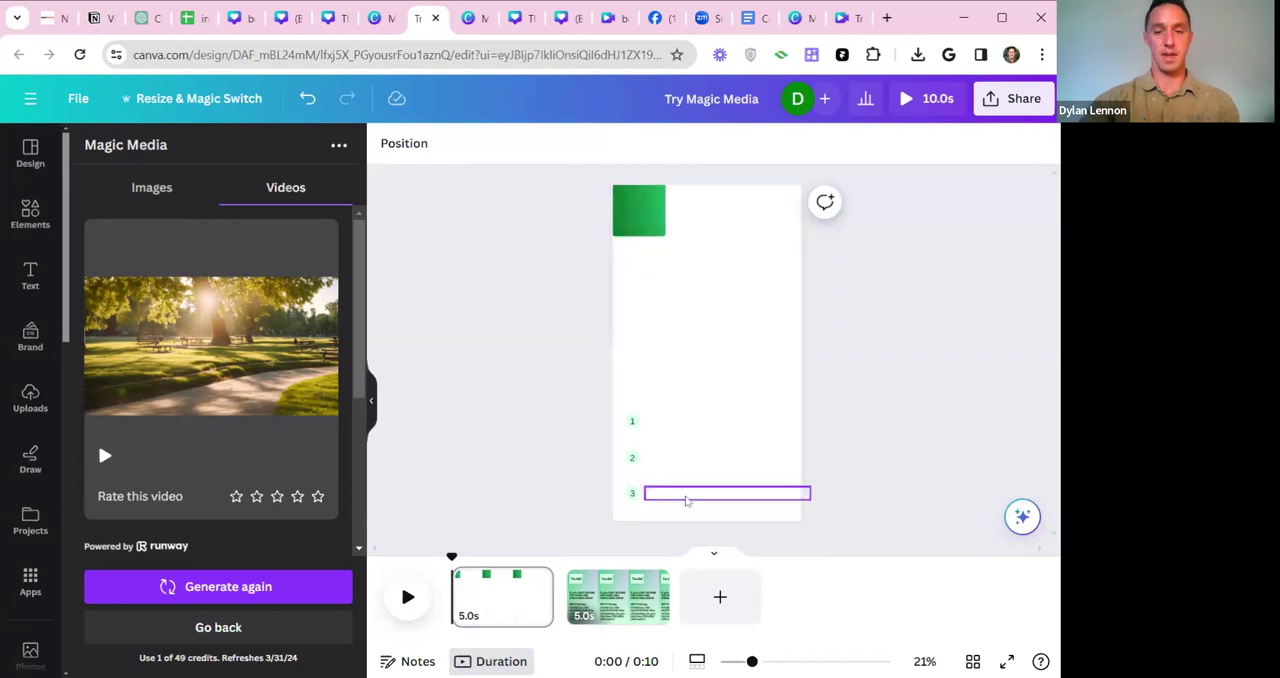
Unlock and delete the three instruction text boxes beside the numbers on the first page.
click(686, 498)
click(728, 444)
key(Delete)
click(711, 475)
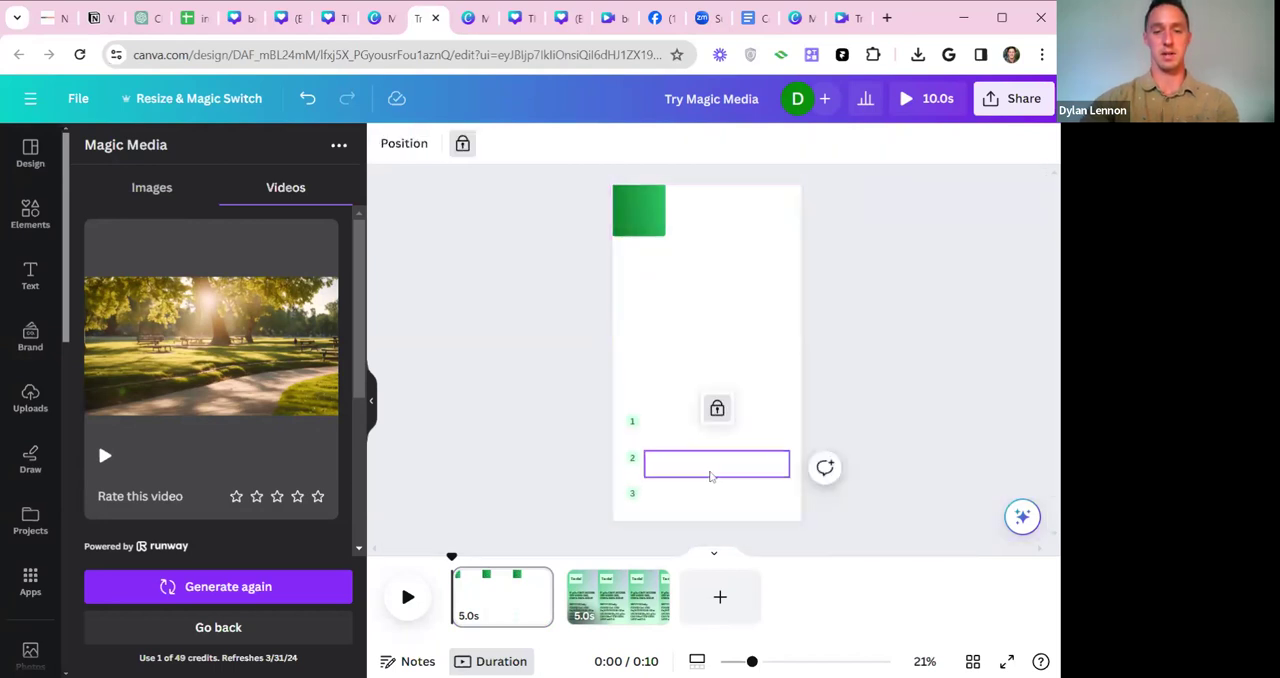
click(717, 409)
key(Delete)
click(722, 436)
click(702, 373)
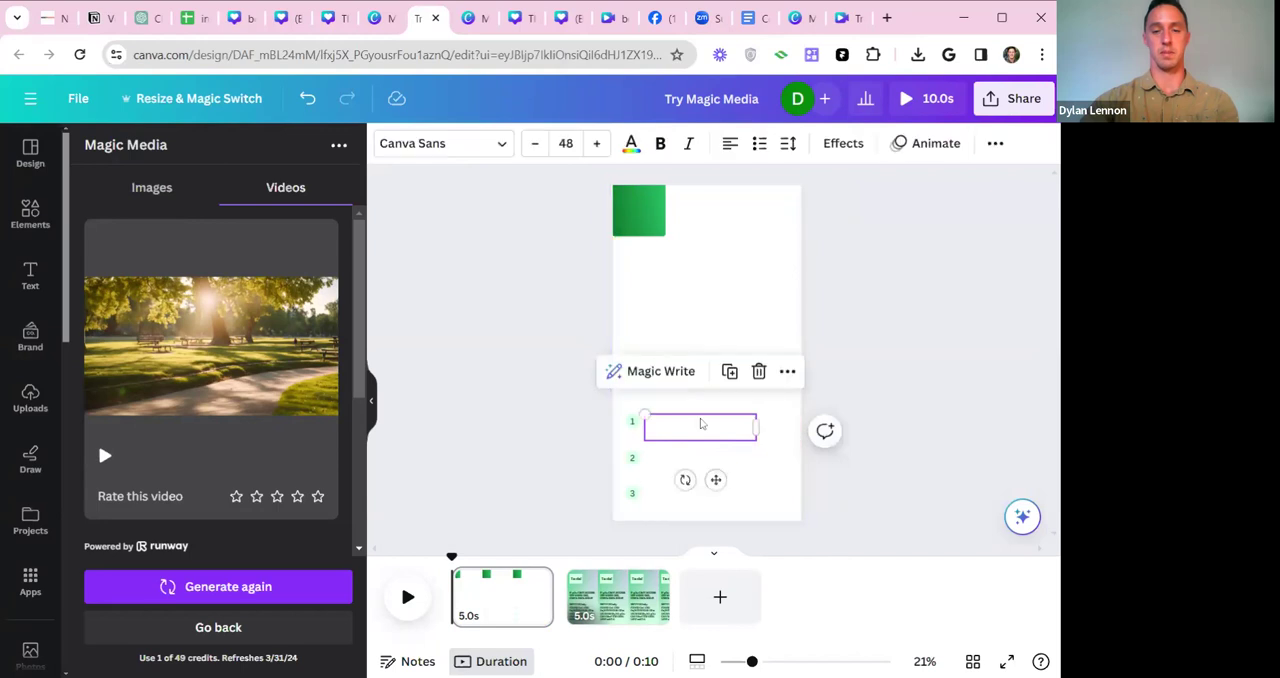
drag(701, 424, 691, 457)
key(Delete)
click(691, 495)
key(Delete)
Unlock and delete the numerals 3 and 2 from their circles on the first page.
click(635, 496)
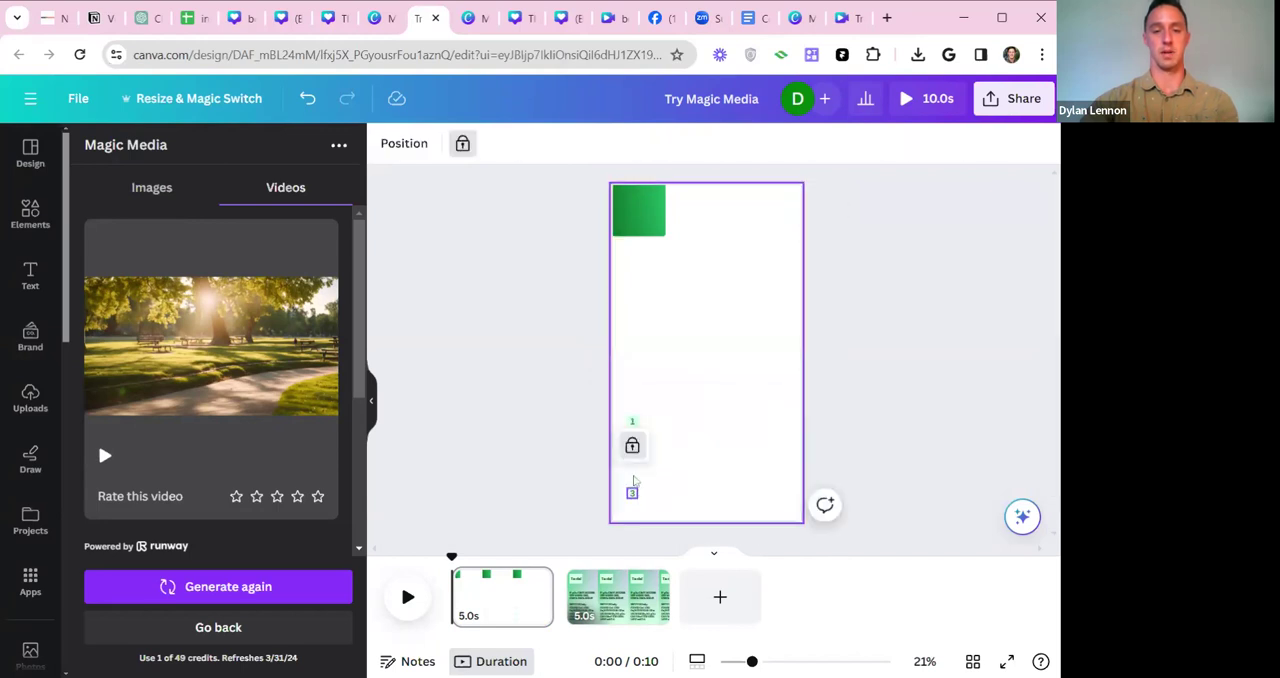
click(632, 445)
click(689, 443)
click(632, 460)
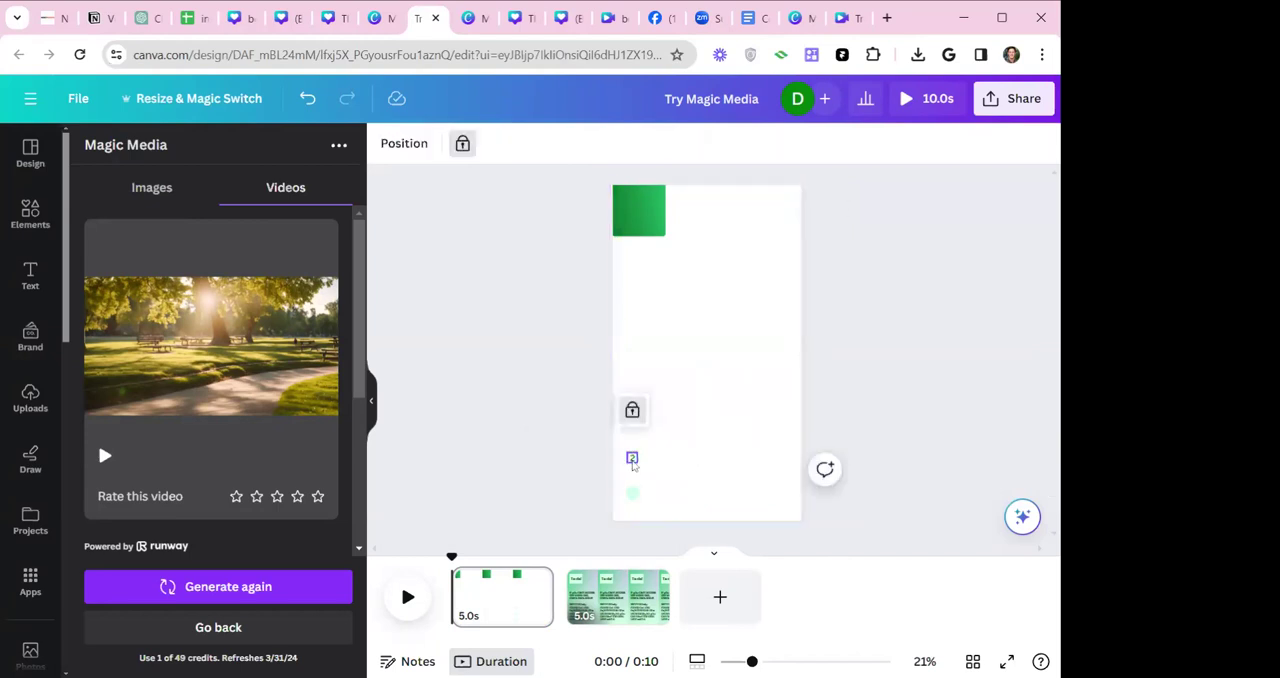
click(632, 410)
click(689, 409)
Unlock the green square on the first page and delete both its image and its frame.
click(623, 200)
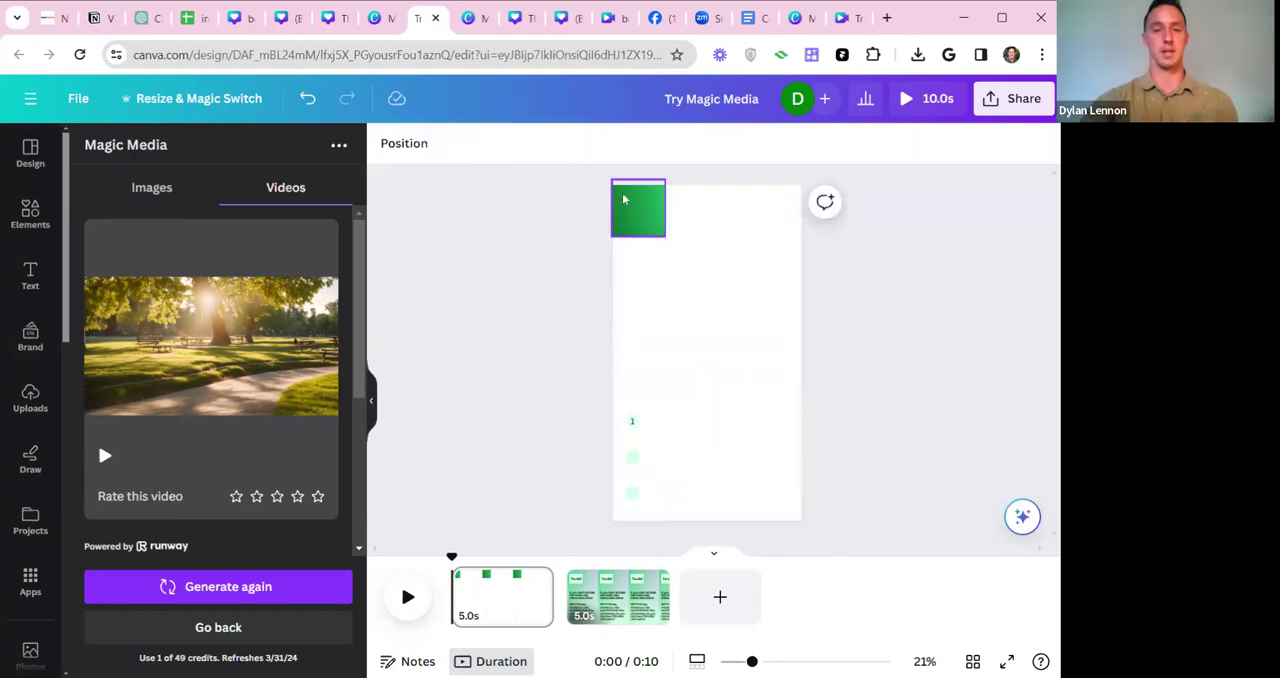
click(639, 280)
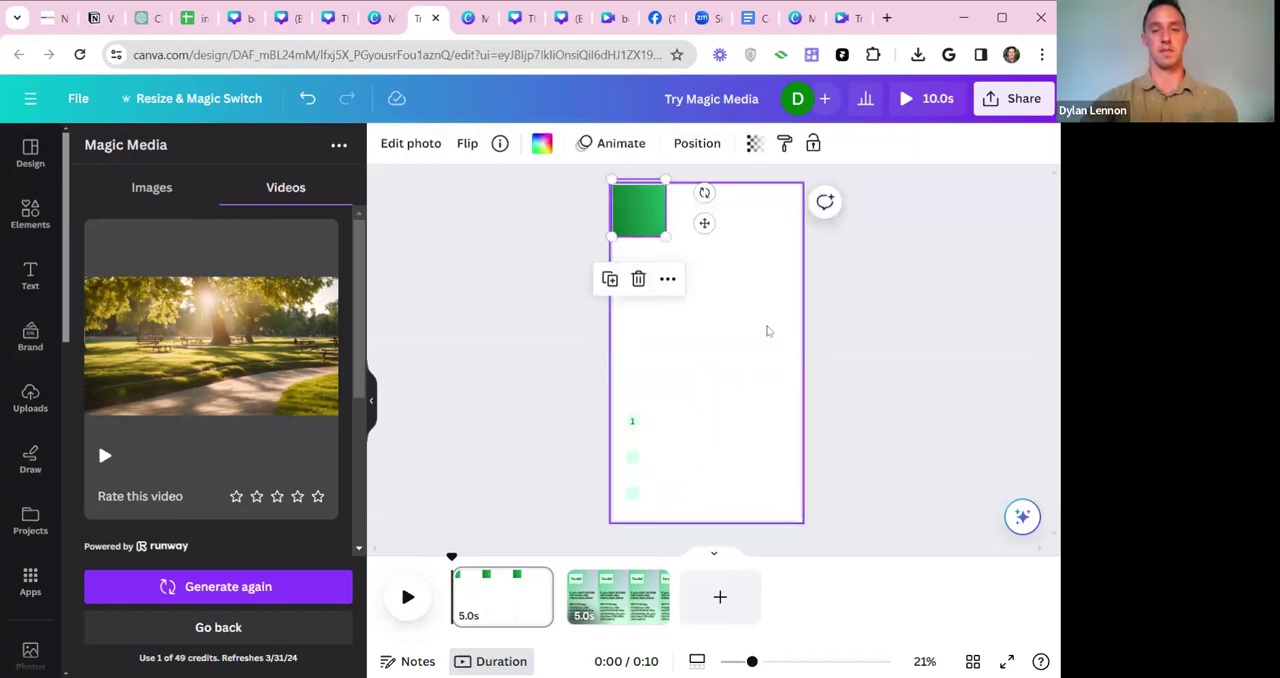
click(639, 281)
click(649, 324)
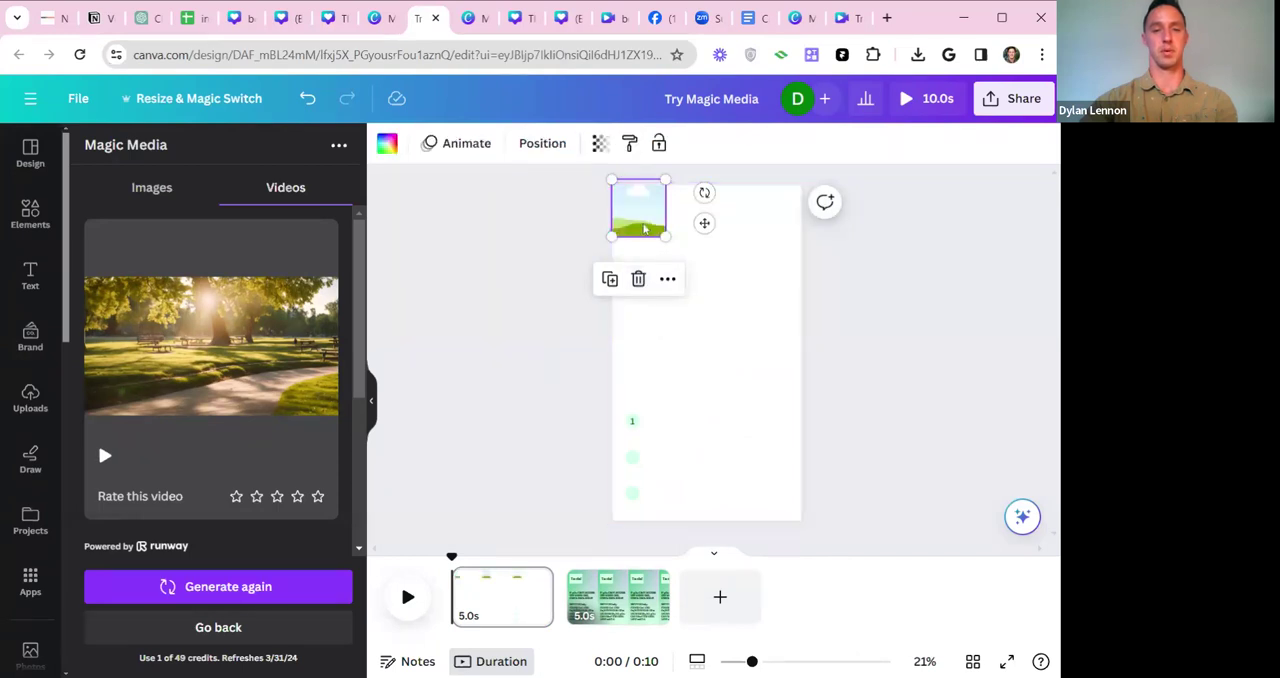
click(638, 405)
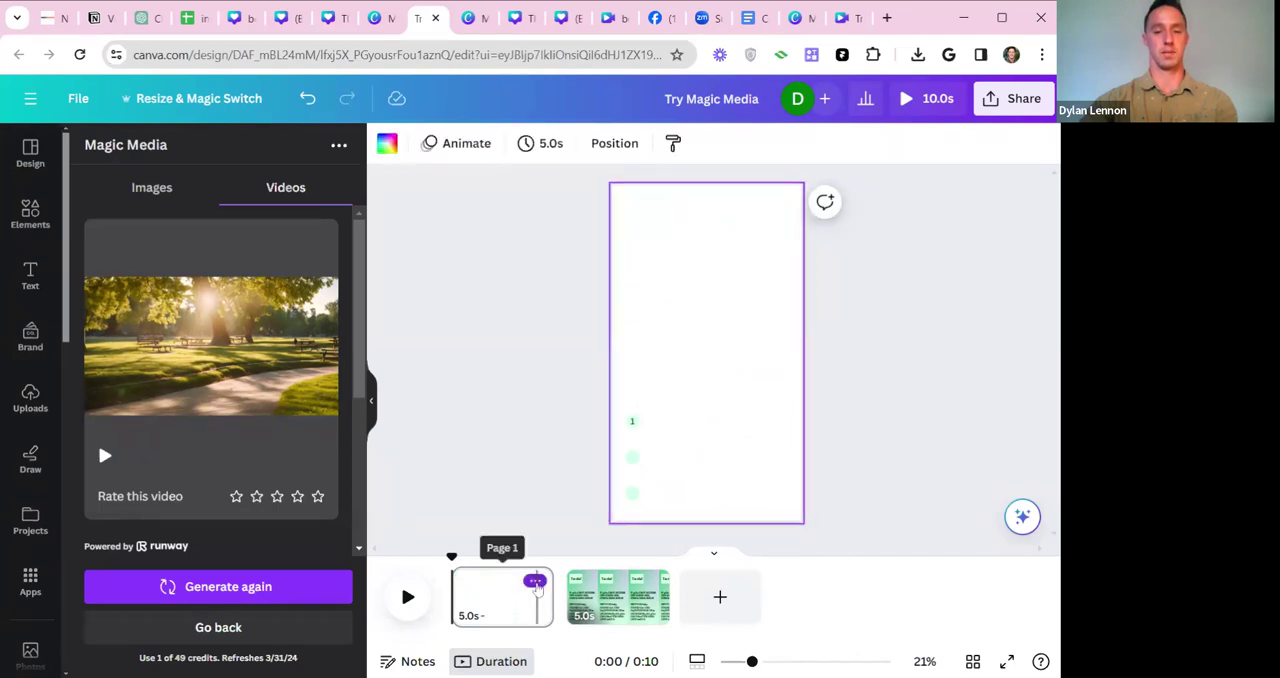
Add the generated park video to the first page and enlarge it to cover the whole page.
click(330, 375)
drag(740, 364, 1070, 612)
drag(837, 317, 720, 353)
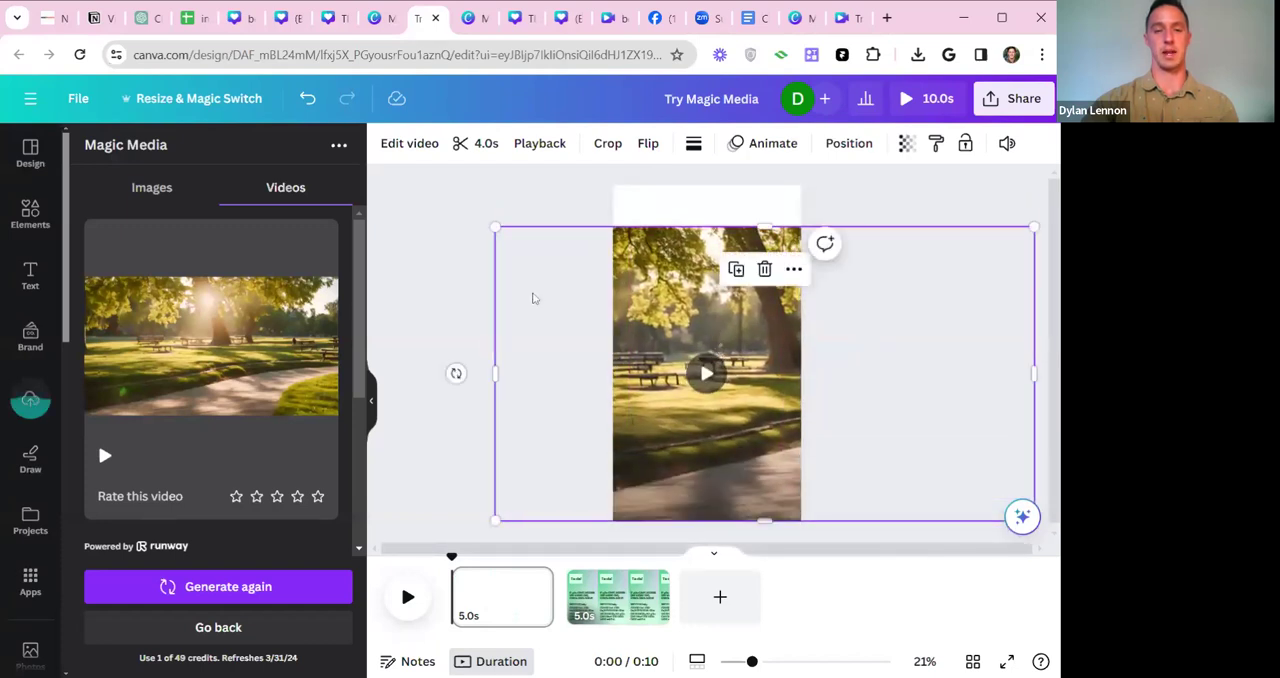
drag(496, 227, 418, 184)
Preview the park video on the first page.
click(697, 358)
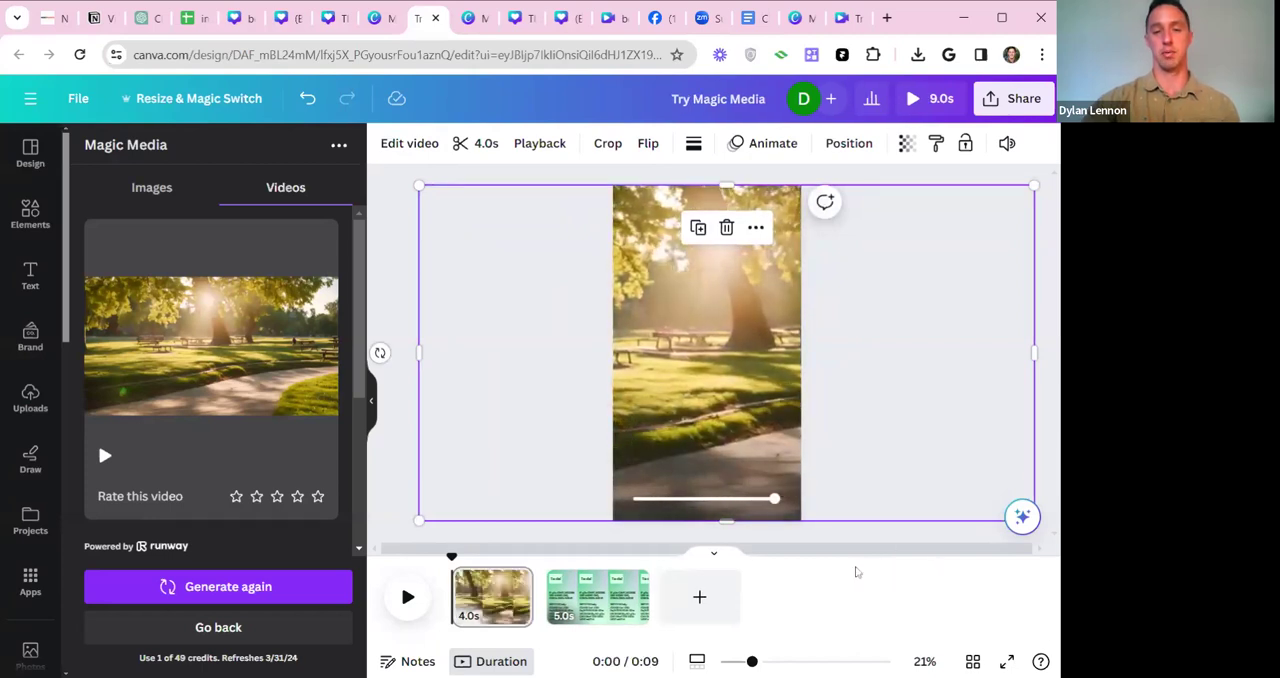
click(568, 177)
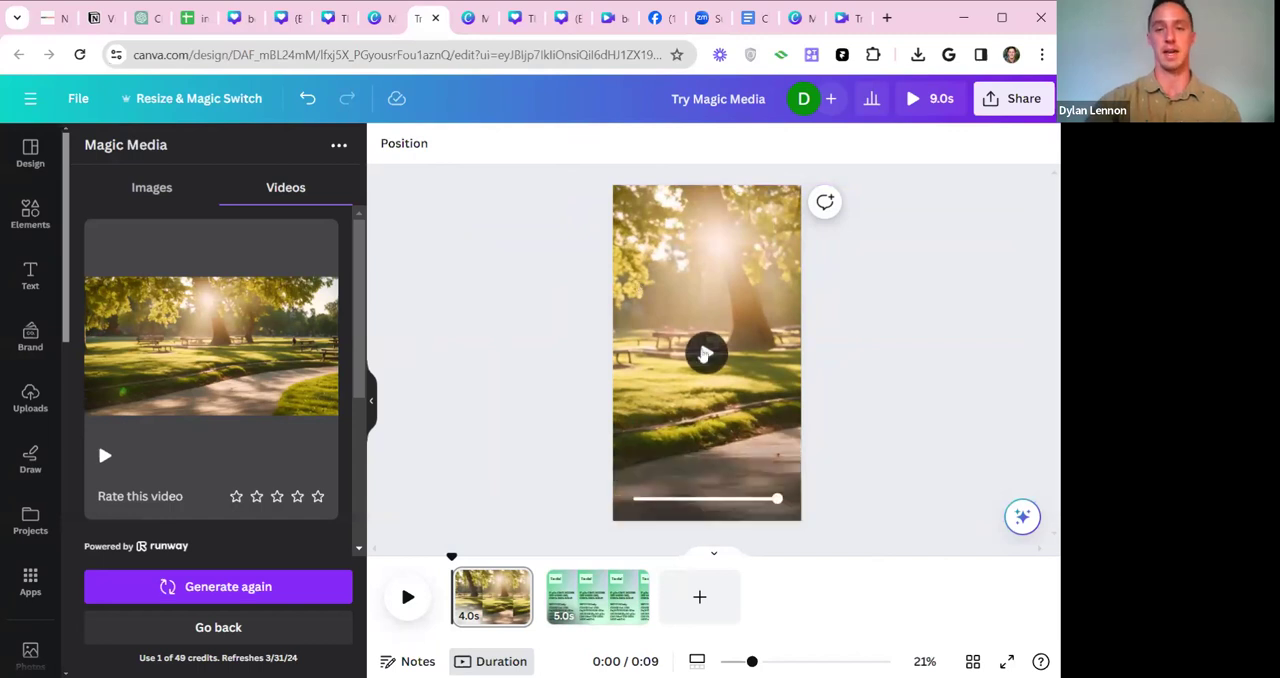
click(705, 353)
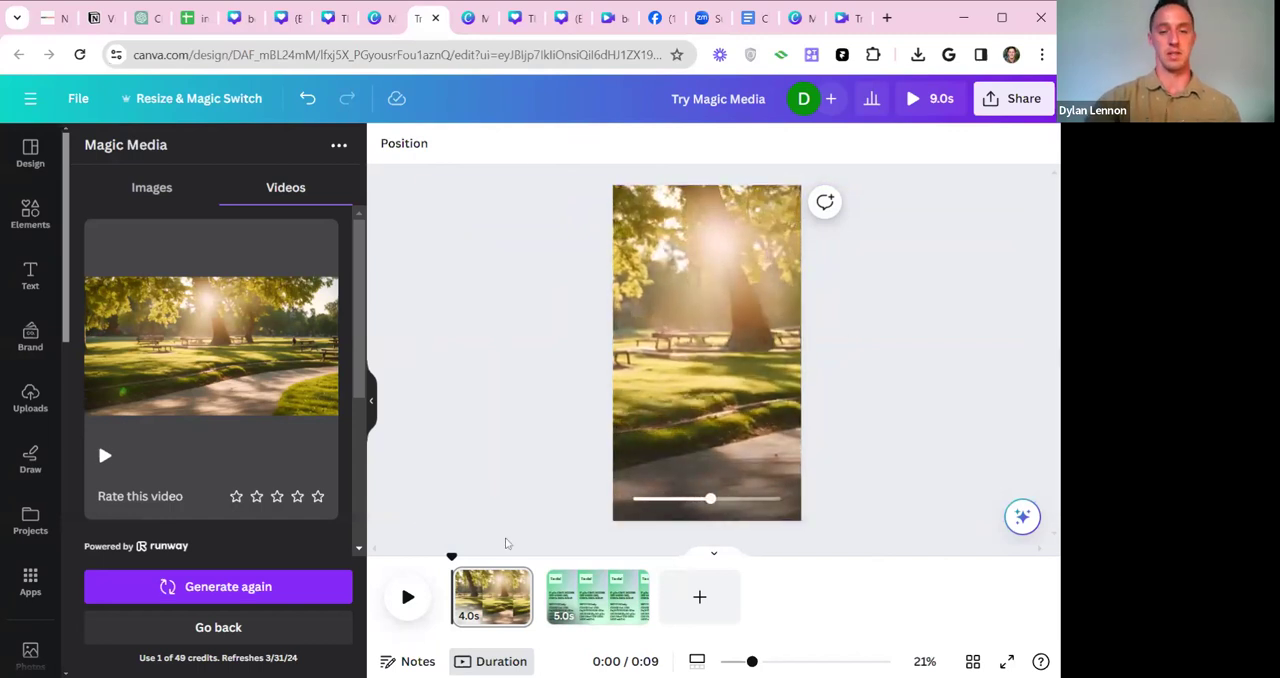
Look over Canva's text styles, and highlight the topic "Exploring Asheville's Best Neighborhoods" in the ChatGPT table.
click(31, 278)
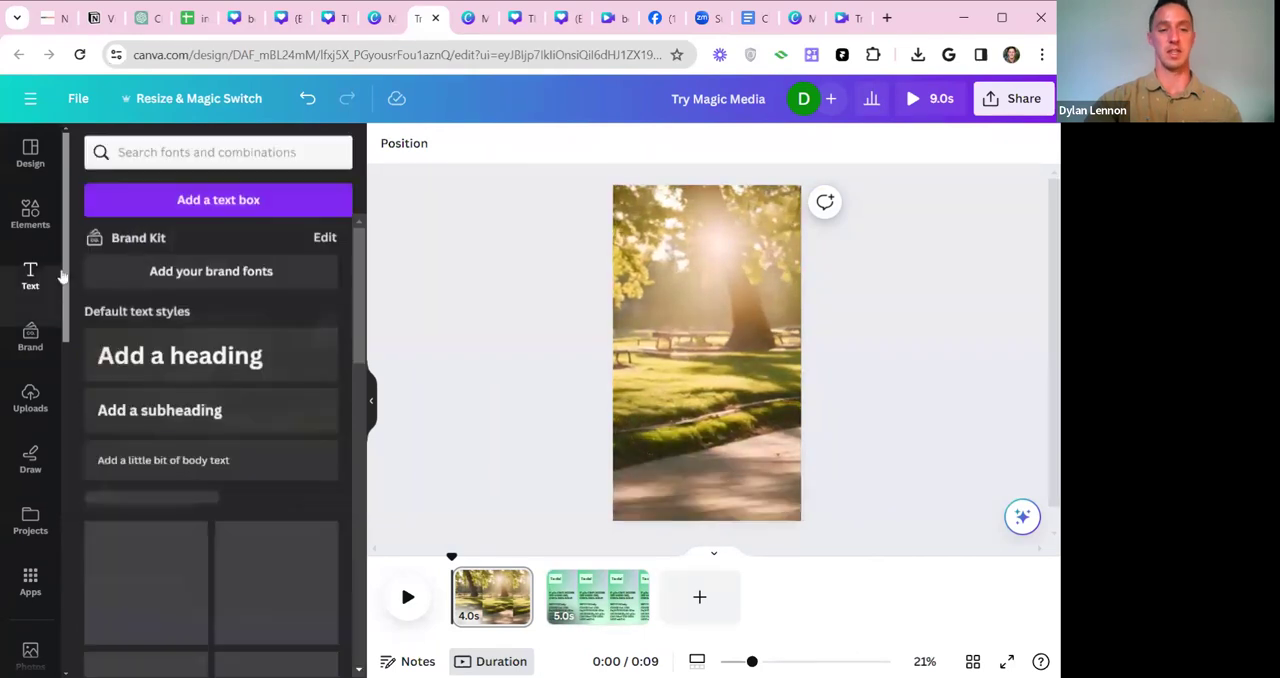
scroll(214, 463, down, 3)
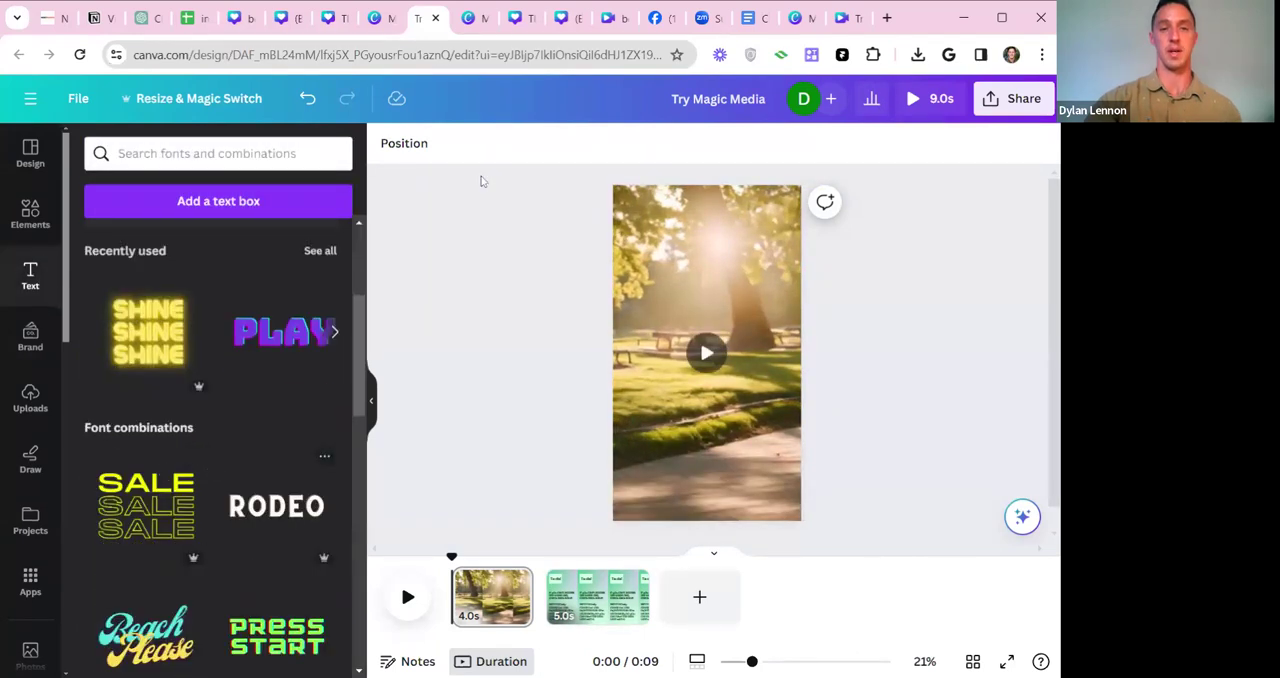
click(143, 18)
drag(444, 442, 384, 428)
click(383, 430)
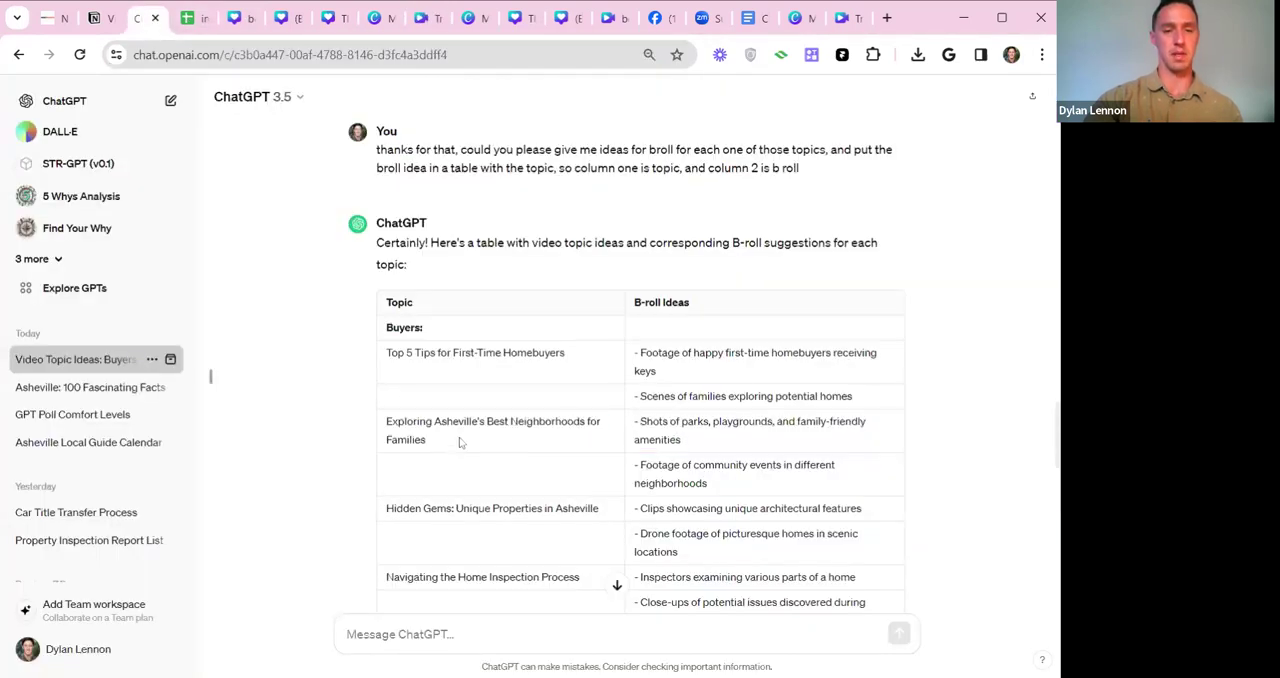
drag(385, 428, 598, 425)
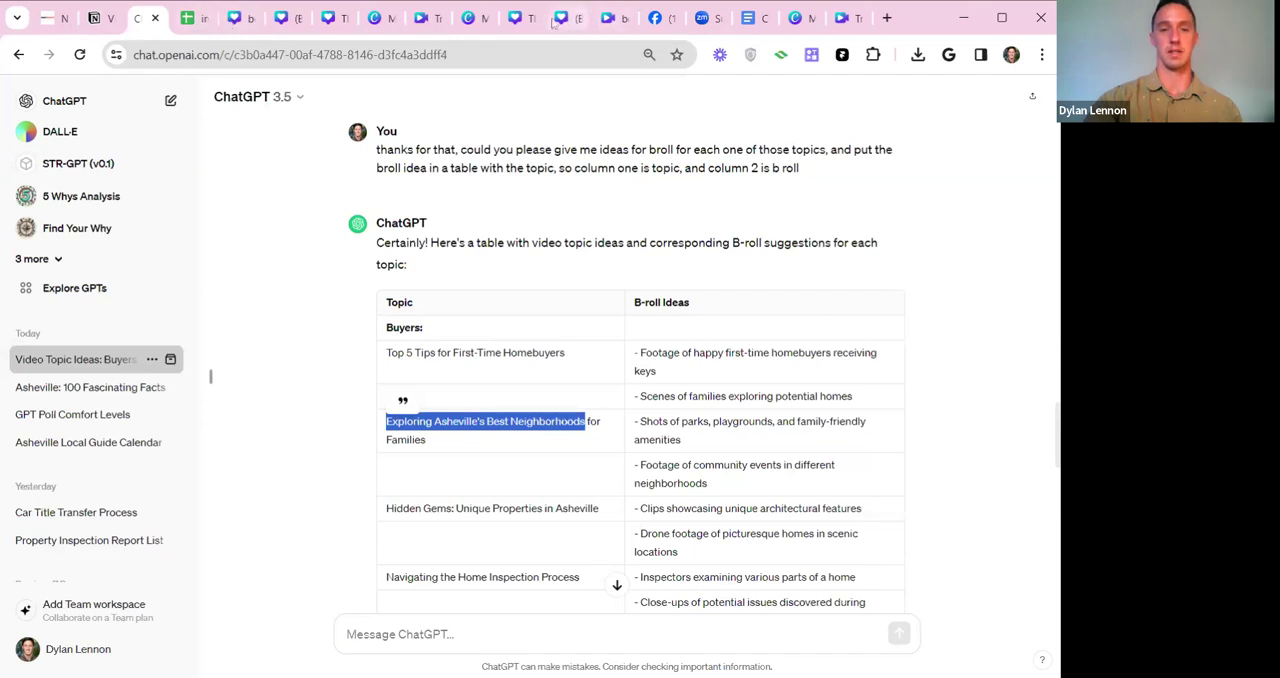
Return to the Canva design, add the yellow "HUGE SALE" font combination, and place it near the bottom of the park video page.
click(433, 21)
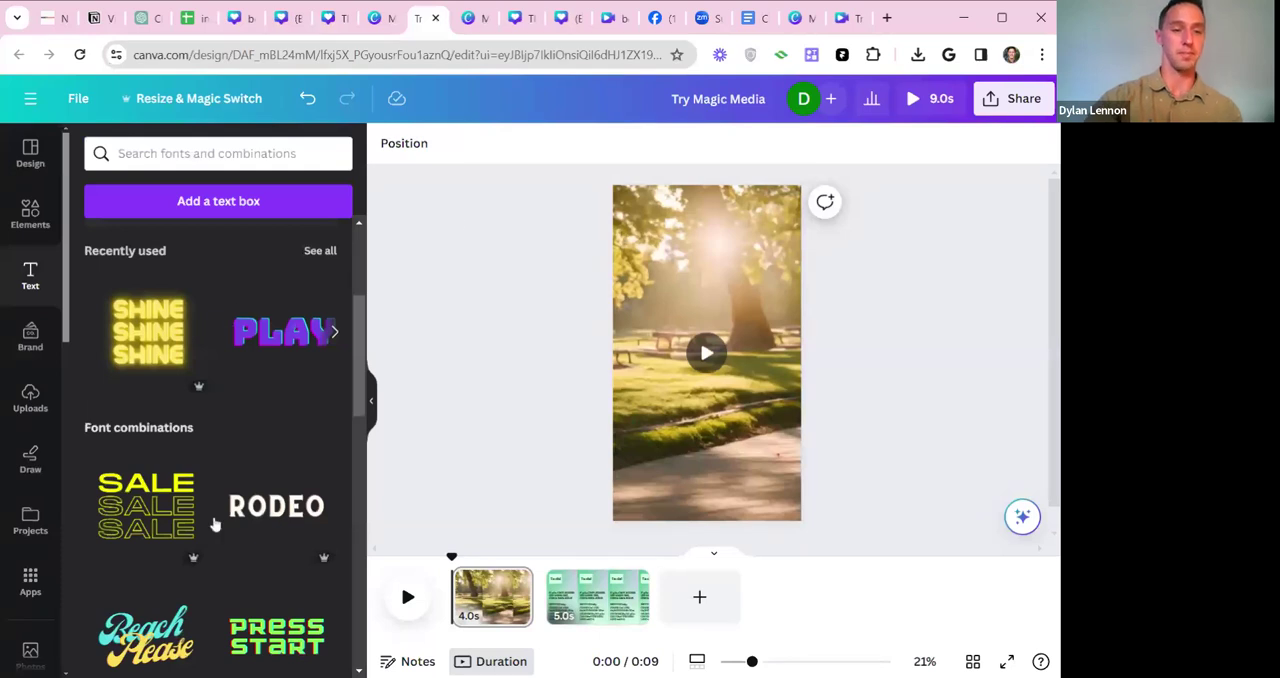
scroll(259, 484, down, 4)
scroll(221, 484, down, 6)
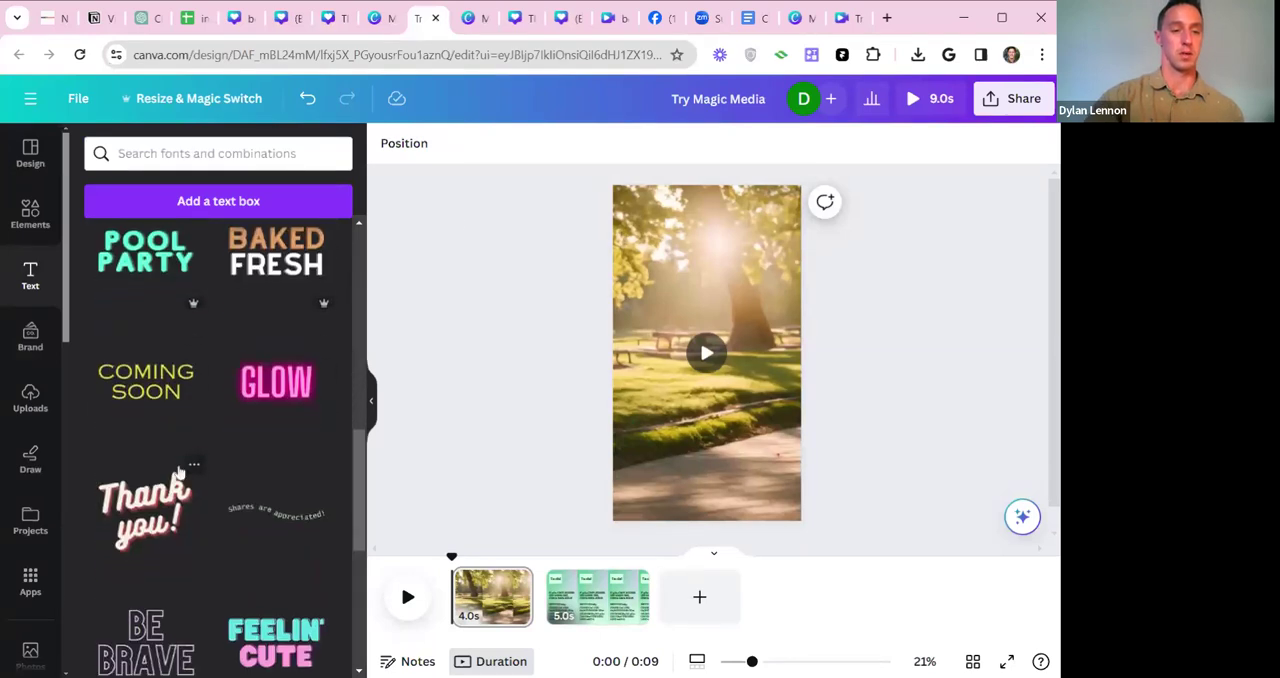
scroll(152, 483, down, 8)
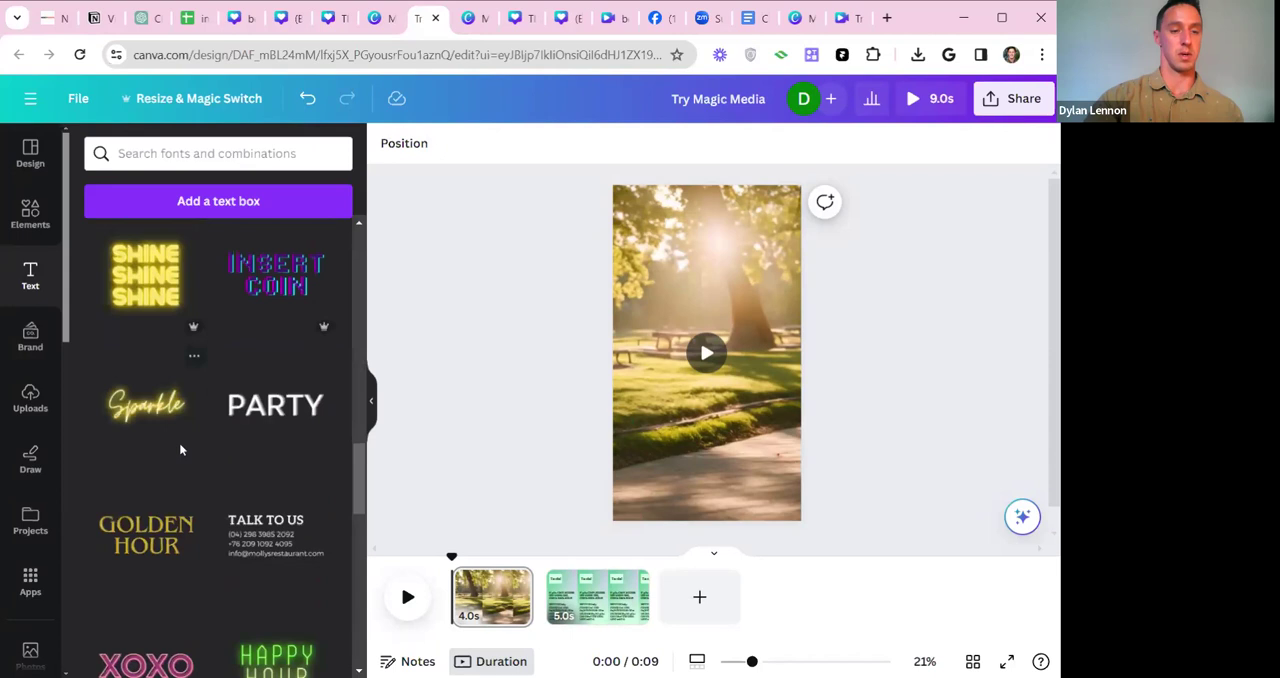
scroll(240, 490, down, 4)
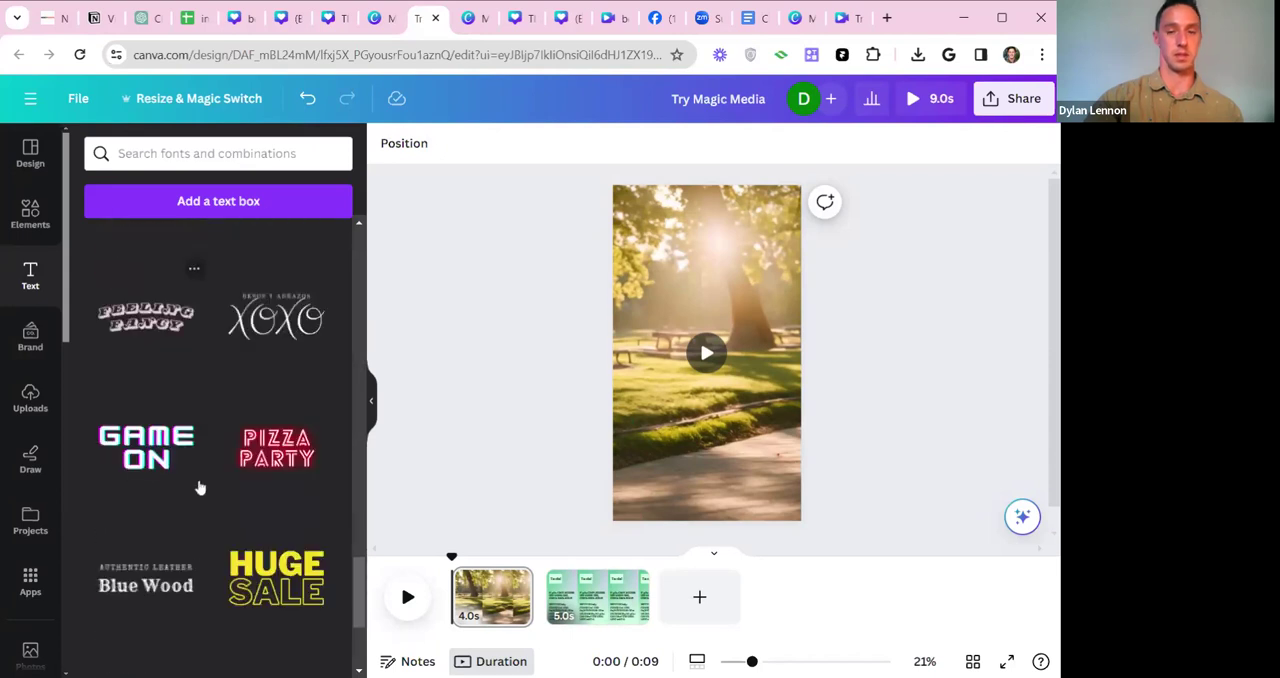
scroll(277, 517, down, 6)
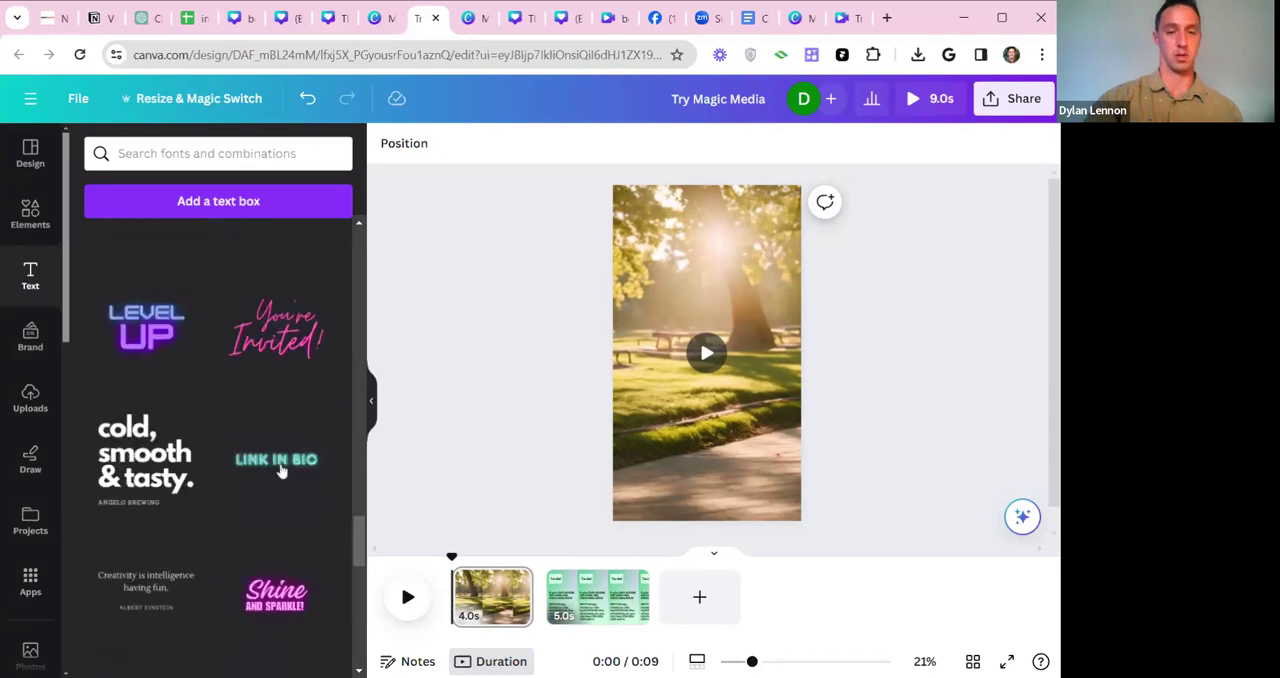
scroll(280, 490, up, 5)
click(286, 512)
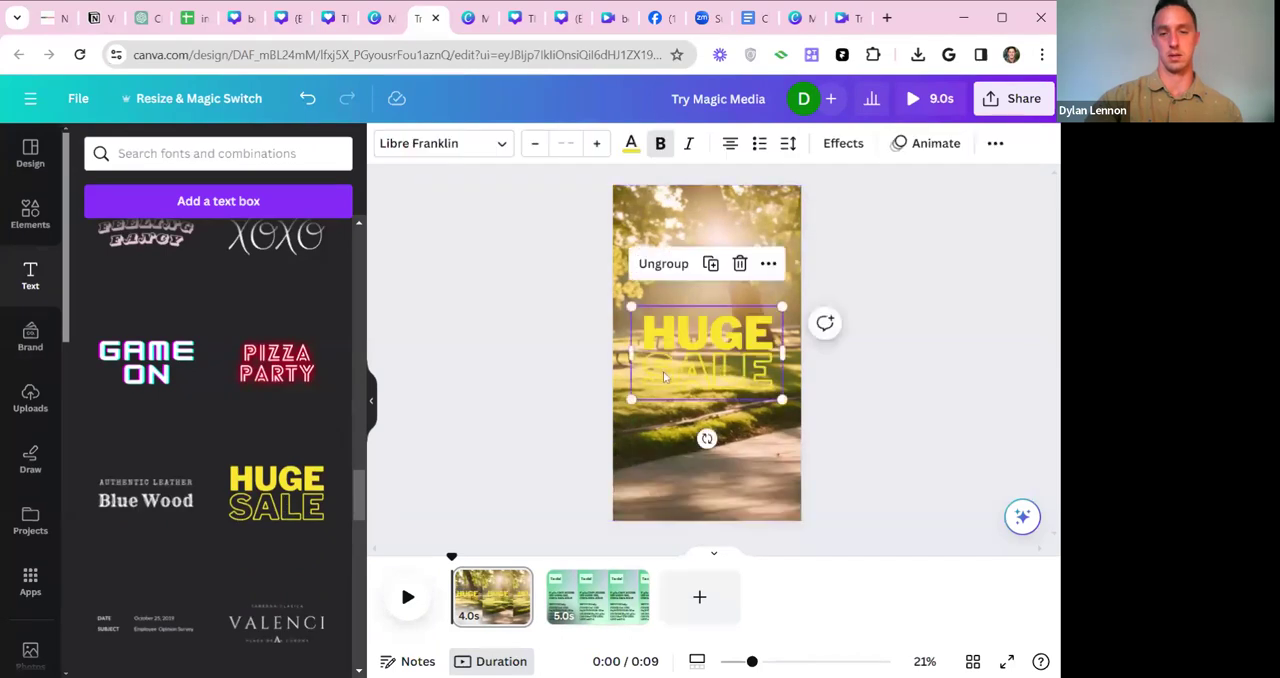
drag(691, 358, 697, 466)
Remove the "SALE" line and replace "HUGE" with "ASHEVILLES BEST PARKS".
click(697, 466)
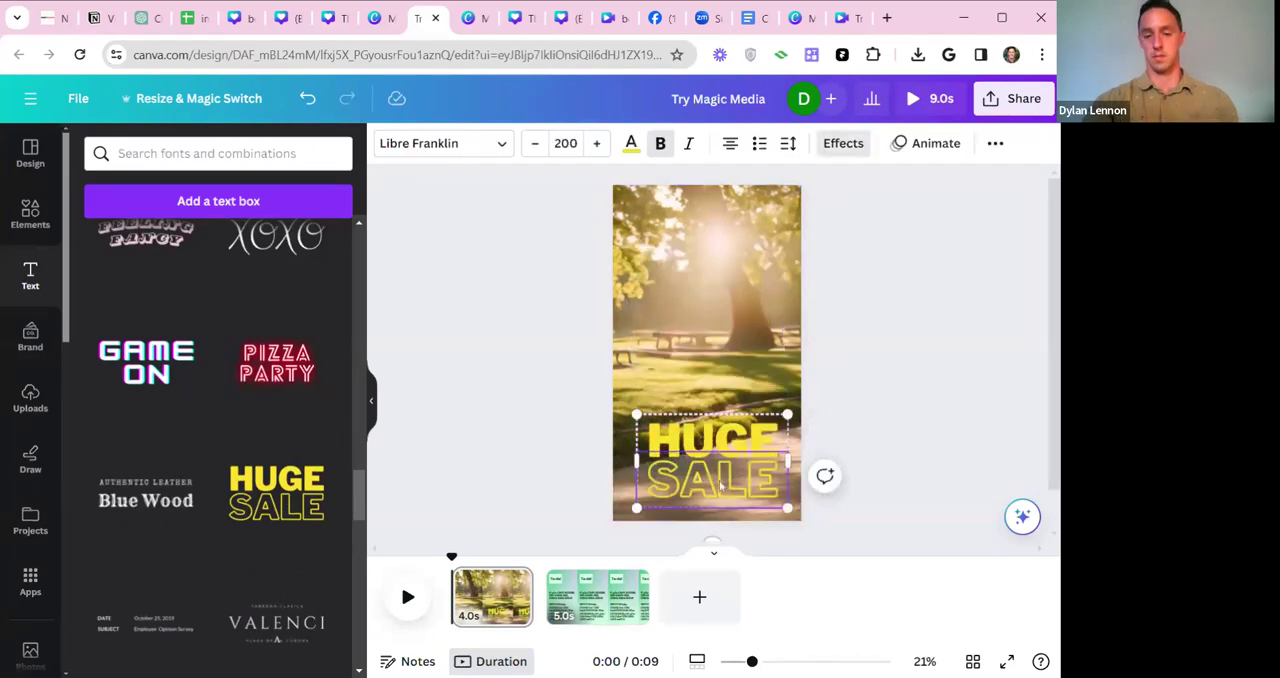
key(BackSpace)
key(BackSpace)
key(BackSpace)
double_click(726, 436)
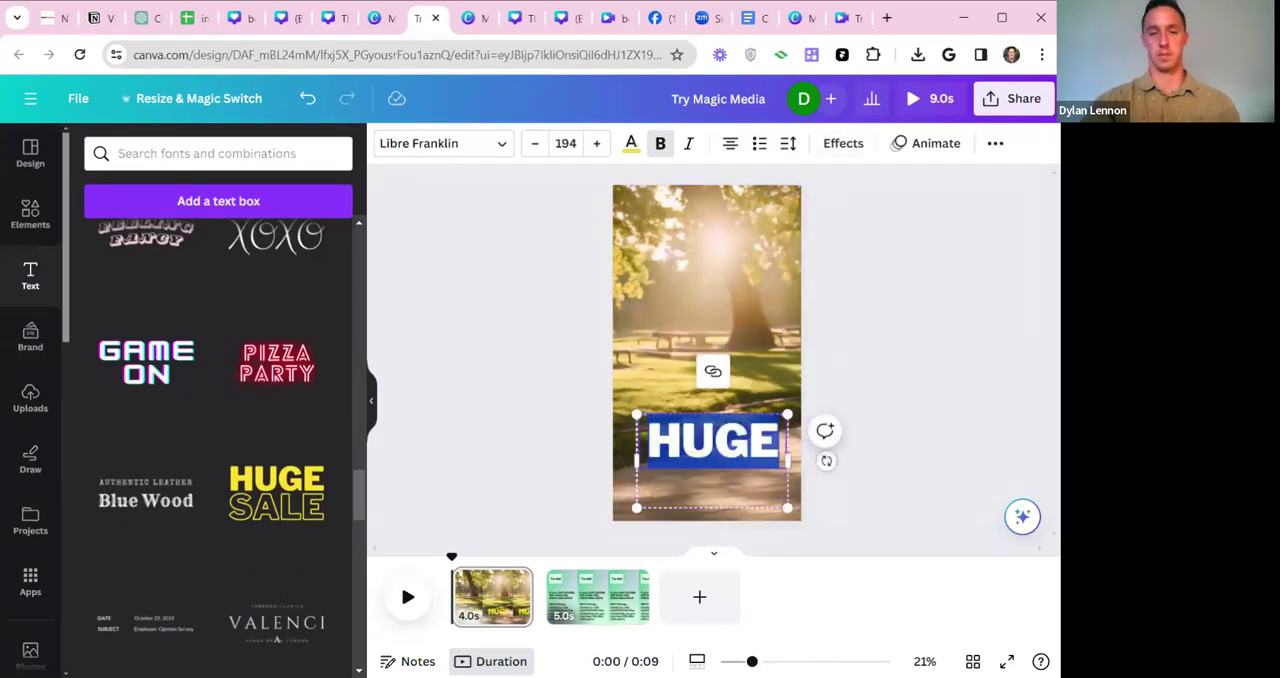
text(ASHEVI)
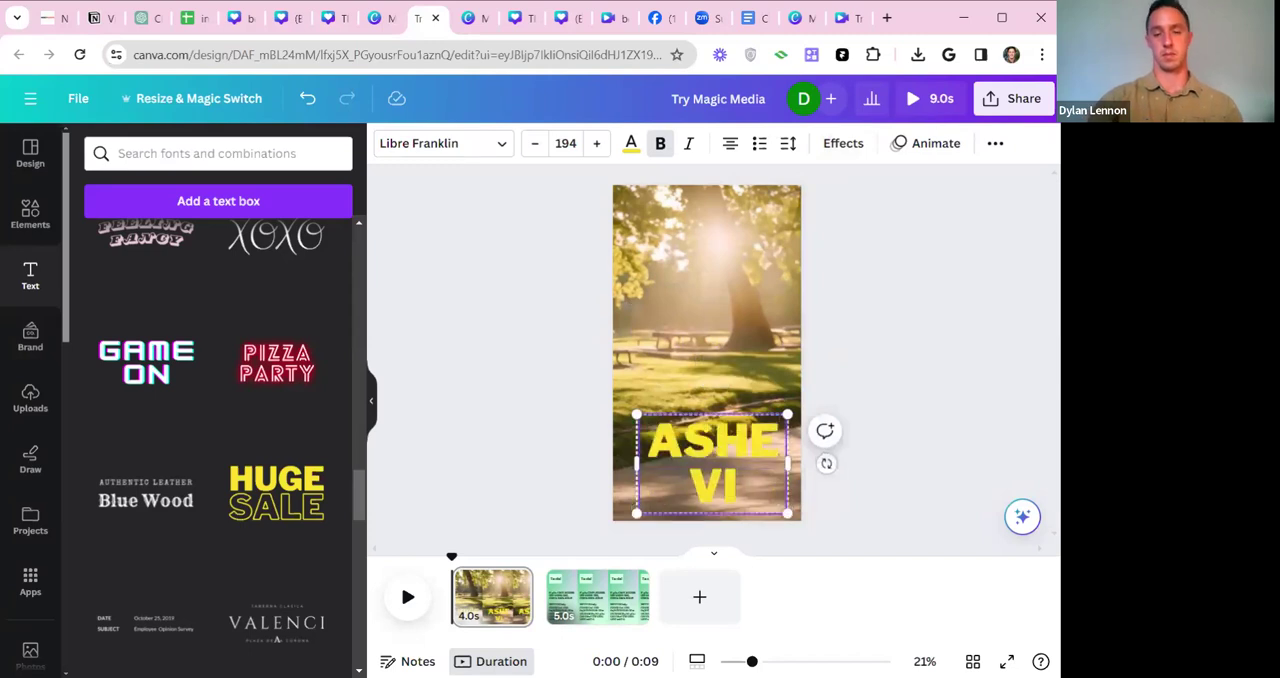
text(LLES BEST PARKS)
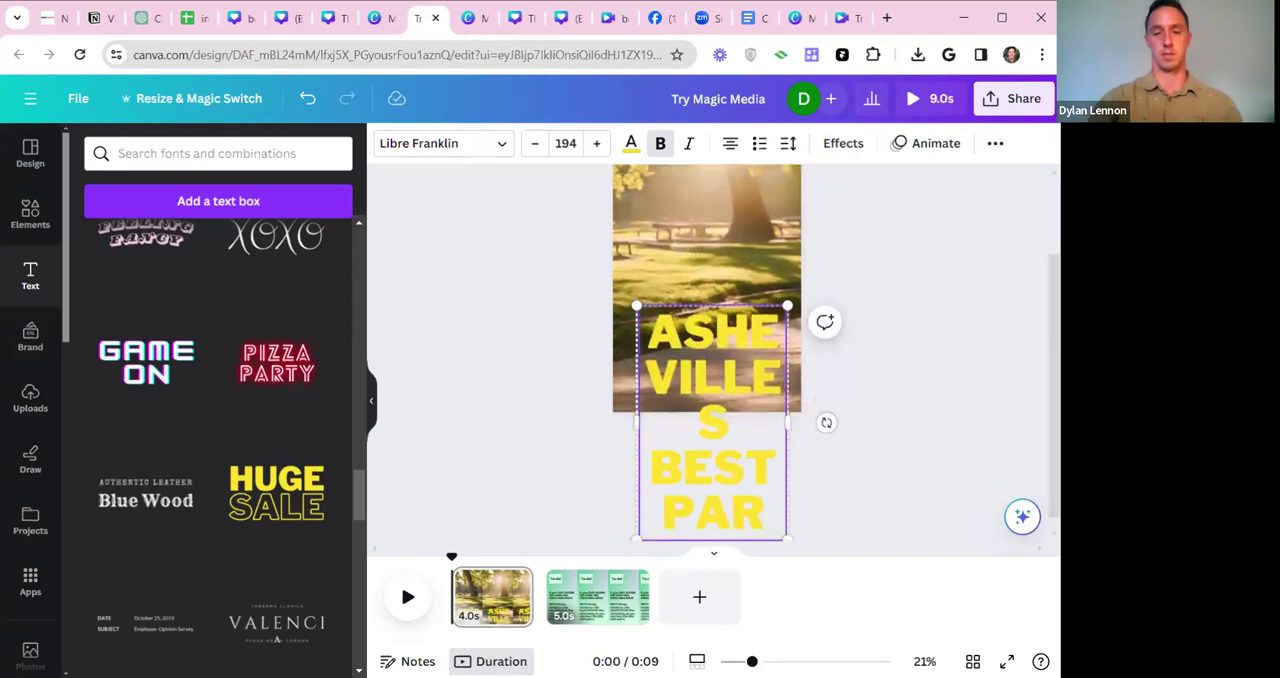
Set the "ASHEVILLES BEST PARKS" title's font size to 50 and move it near the bottom of the park video page.
key(ctrl+a)
click(534, 143)
click(534, 143)
click(534, 143)
click(566, 143)
text(50)
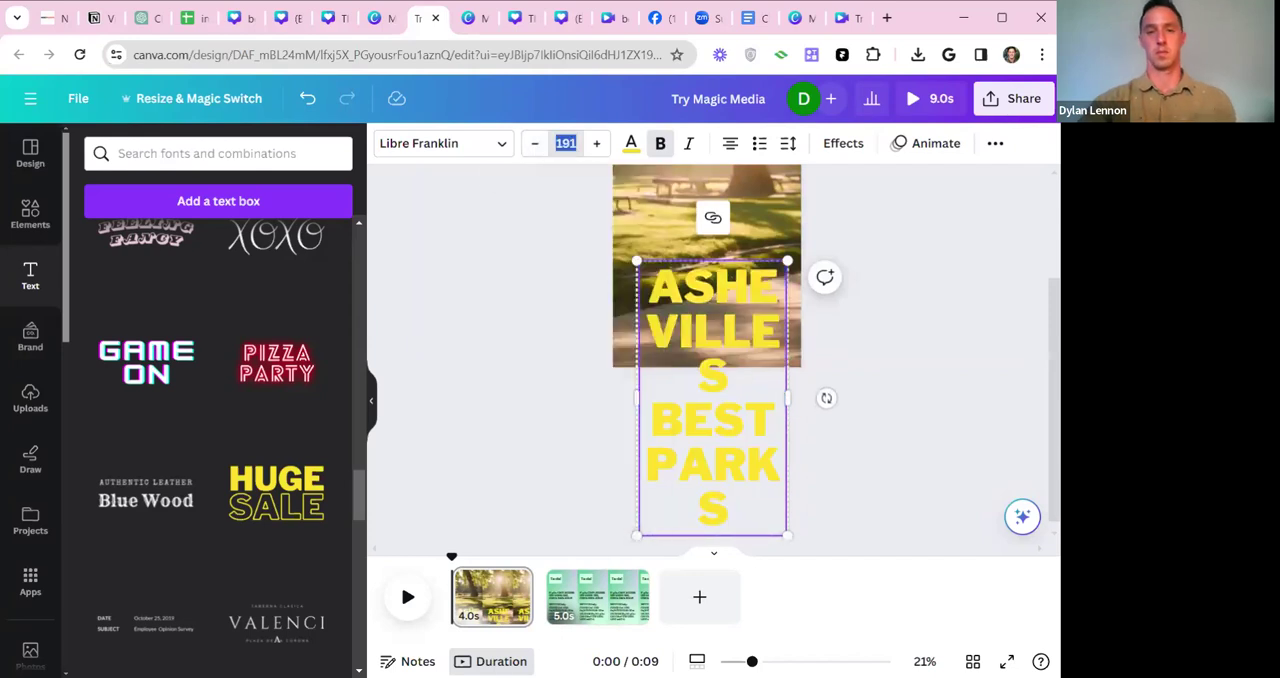
key(Return)
drag(712, 377, 722, 481)
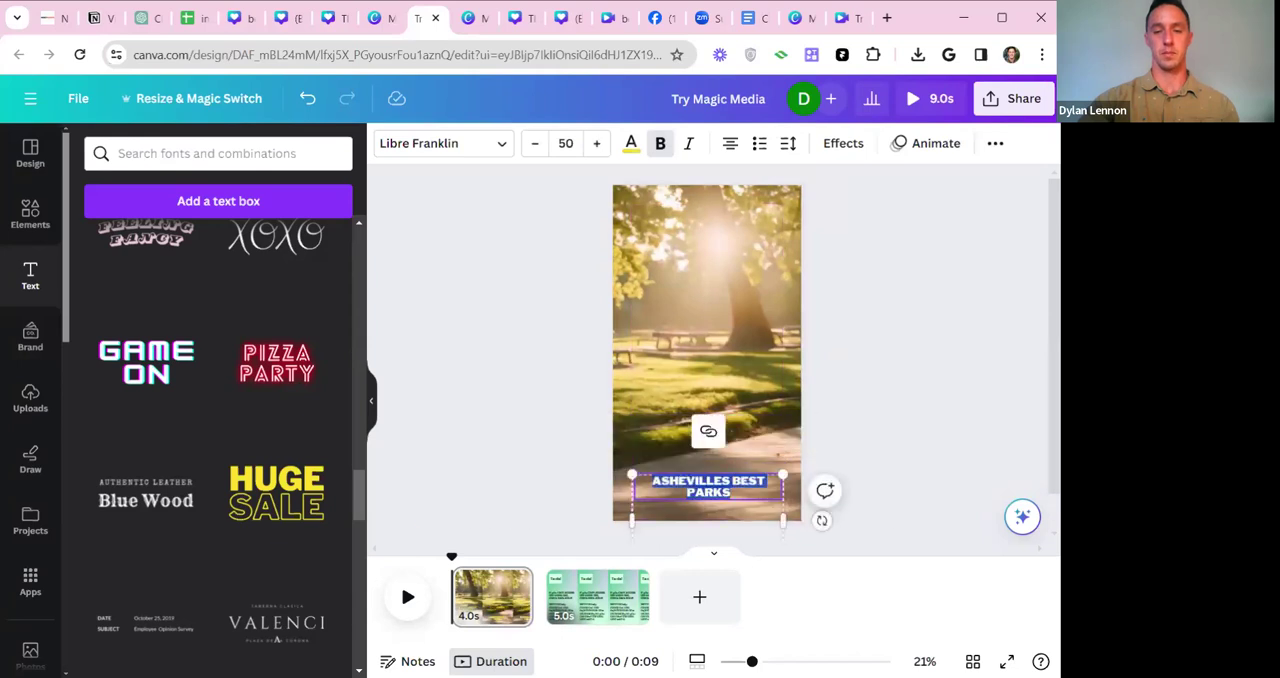
Try the Hollow and Shadow text effects on the title, and apply the Lift effect.
click(846, 148)
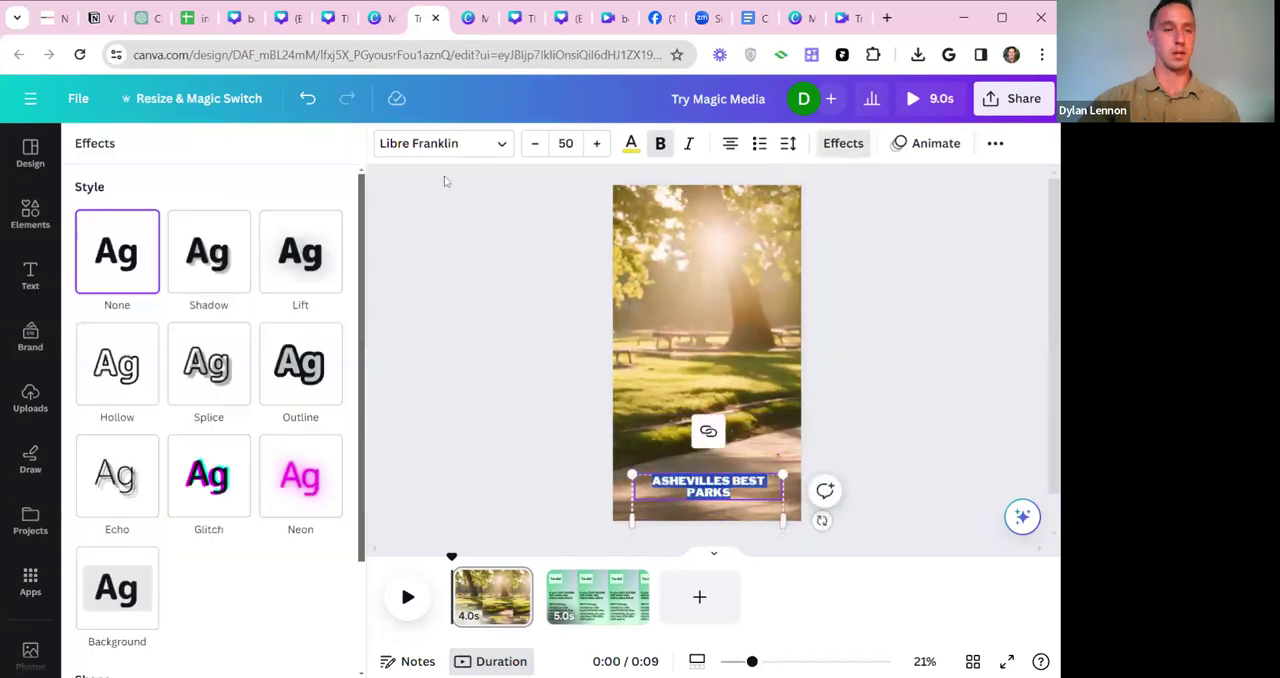
click(137, 373)
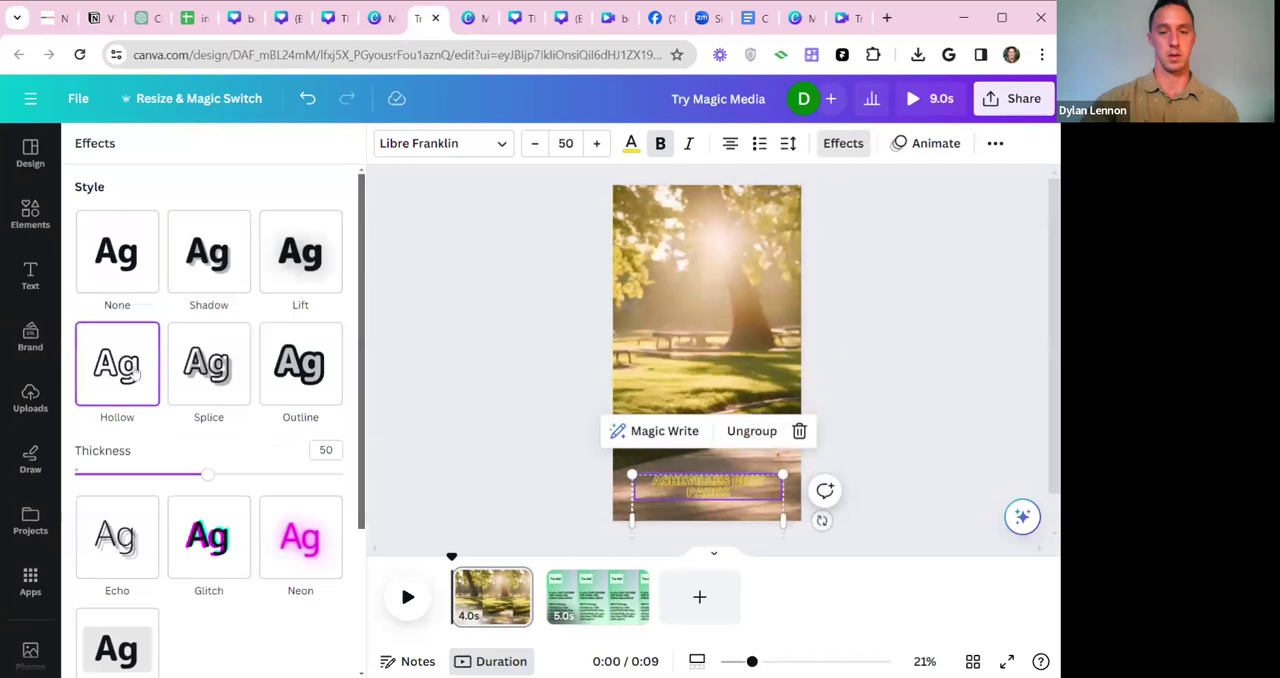
click(207, 276)
click(313, 273)
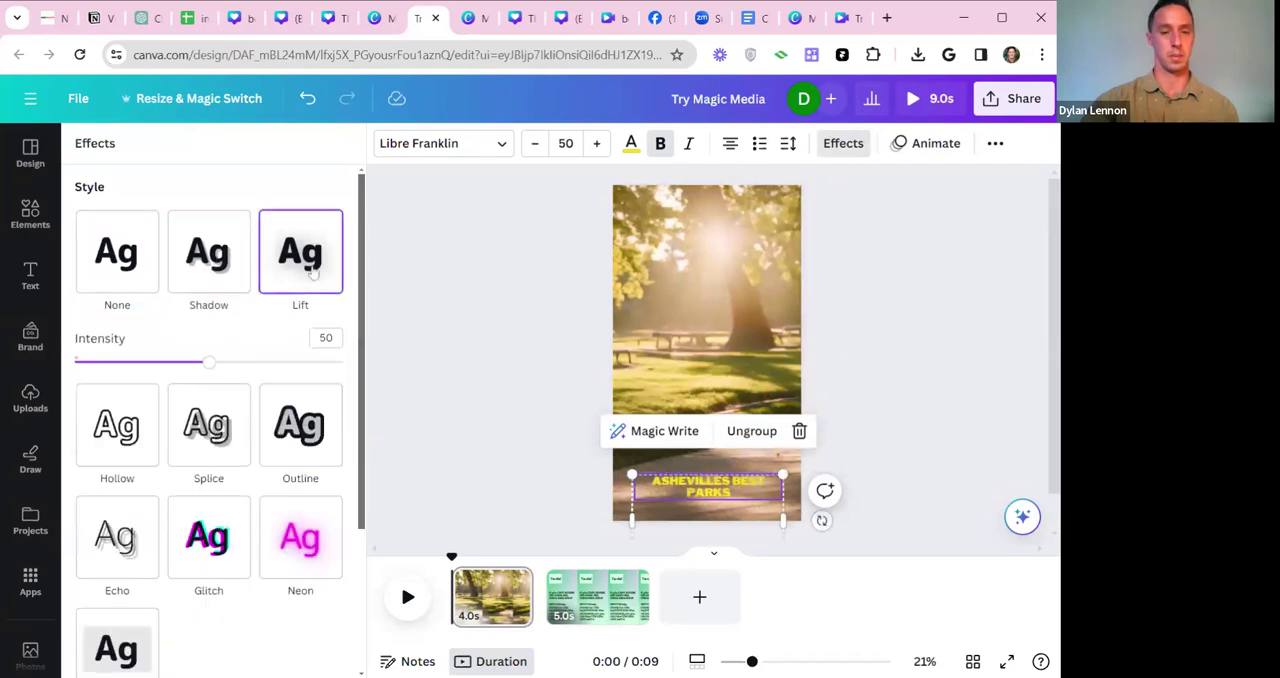
click(1022, 344)
Enlarge the title to about font size 83 and fit it across the bottom of the park video page.
click(717, 485)
drag(633, 474, 531, 411)
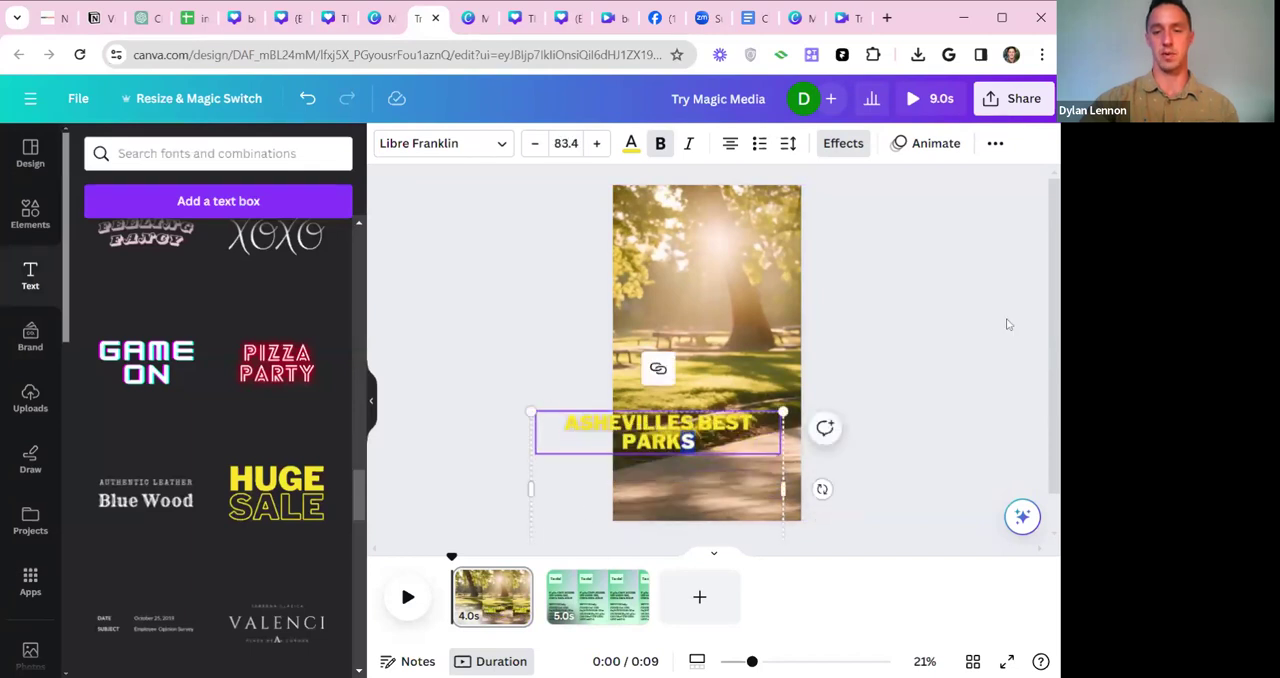
drag(662, 425, 715, 484)
drag(835, 482, 822, 482)
drag(722, 510, 723, 500)
click(938, 309)
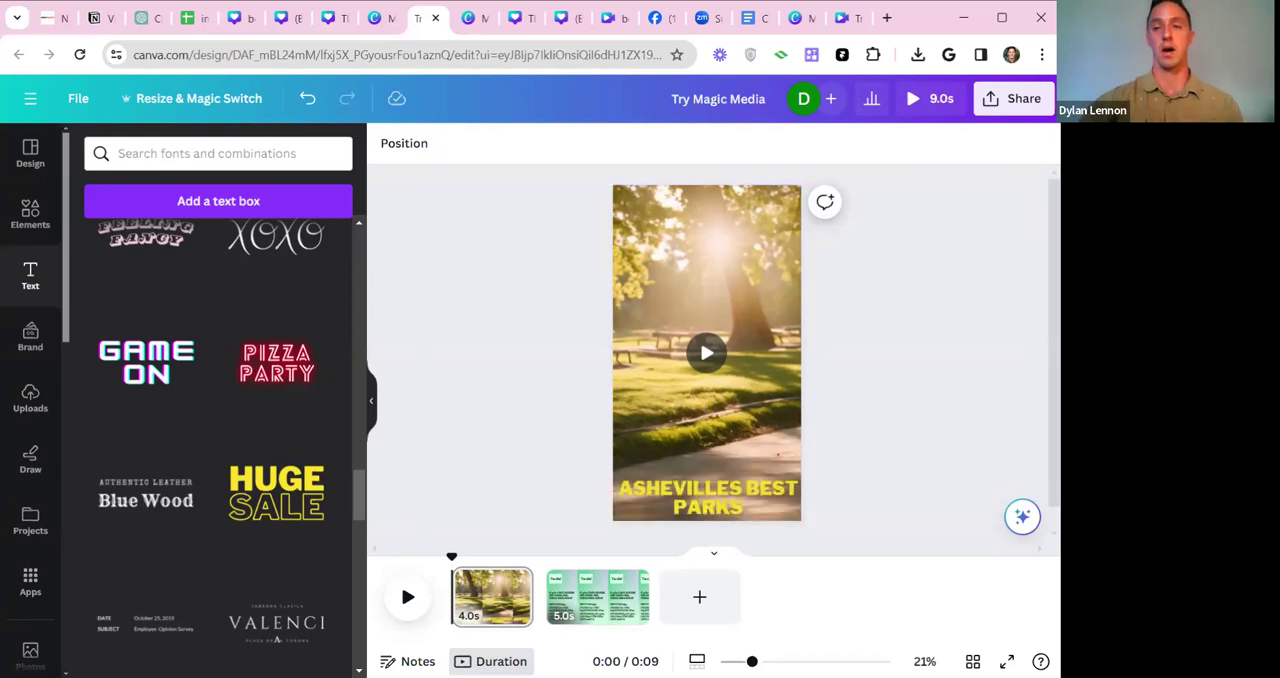
Delete the green second page from the design and look at the sharing and download options.
click(595, 597)
key(Delete)
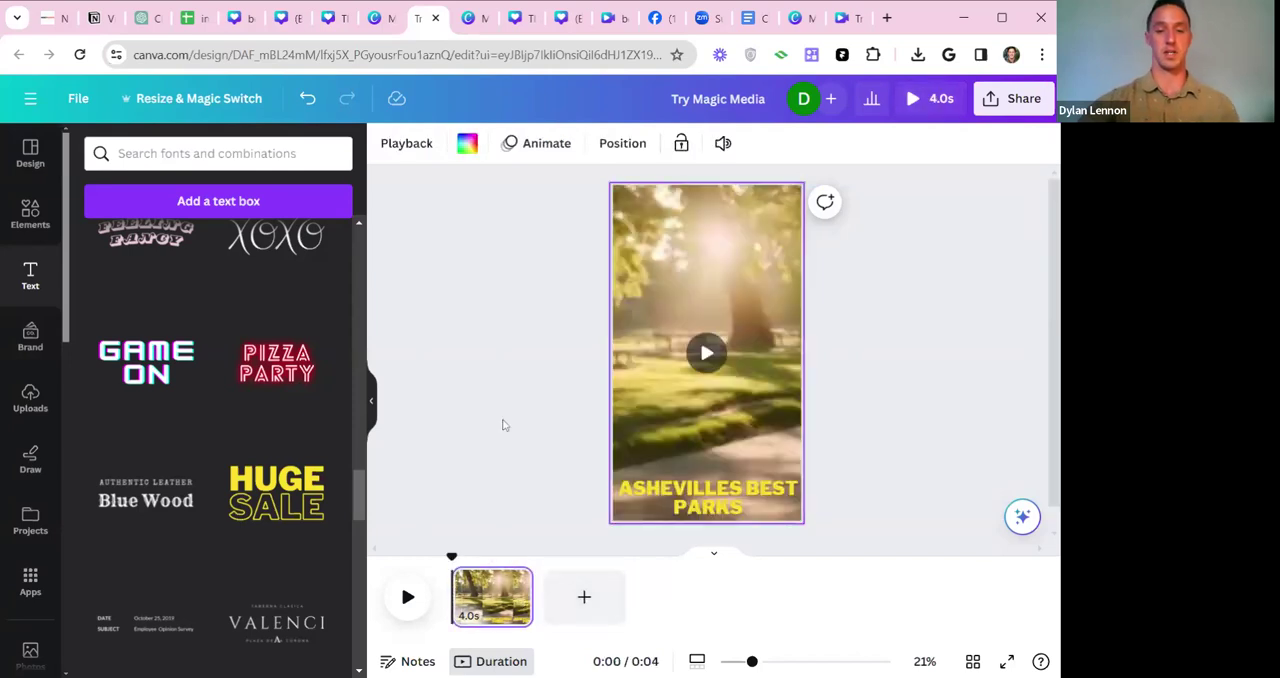
click(1005, 99)
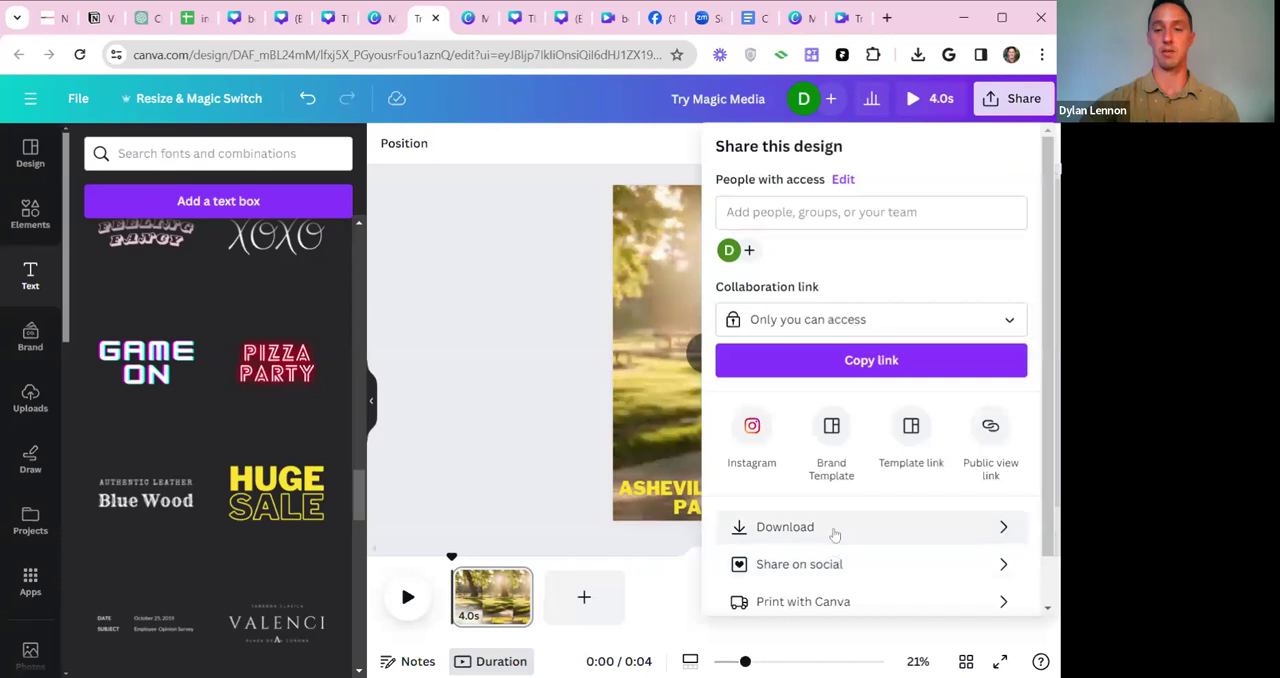
click(545, 321)
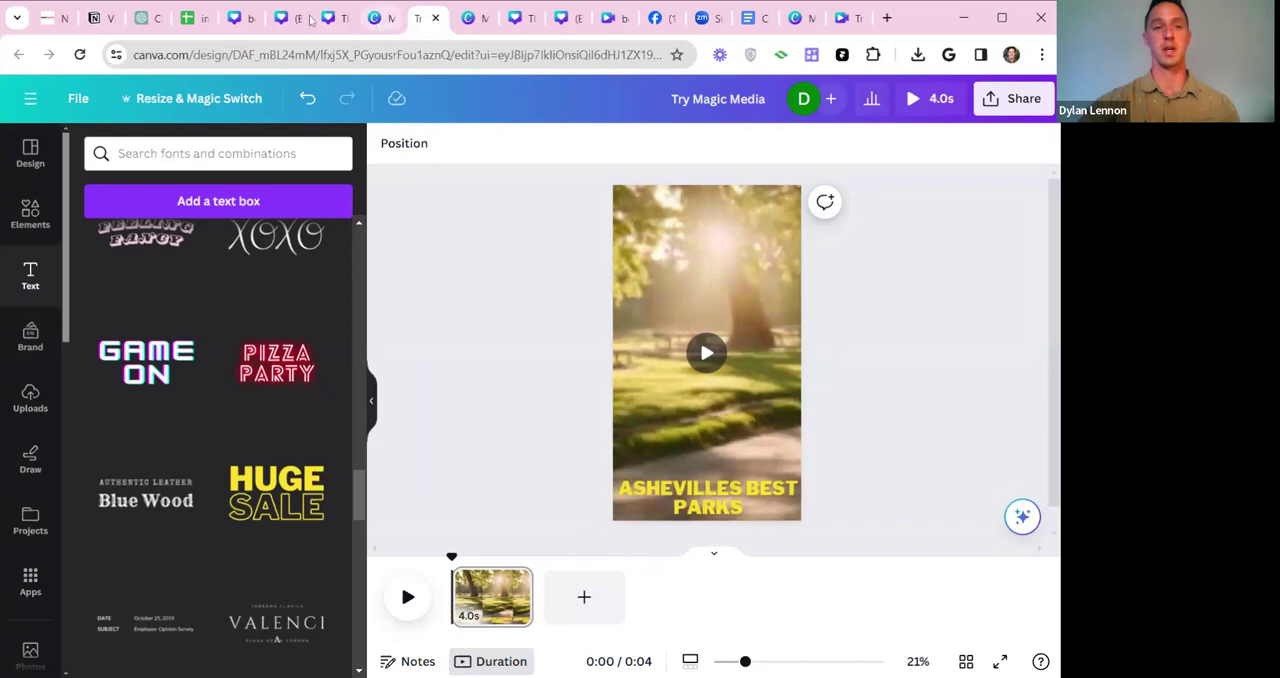
Switch to ChatGPT and send the prompt "can you please generate a bullet list of asheville's top 5 parks".
click(147, 20)
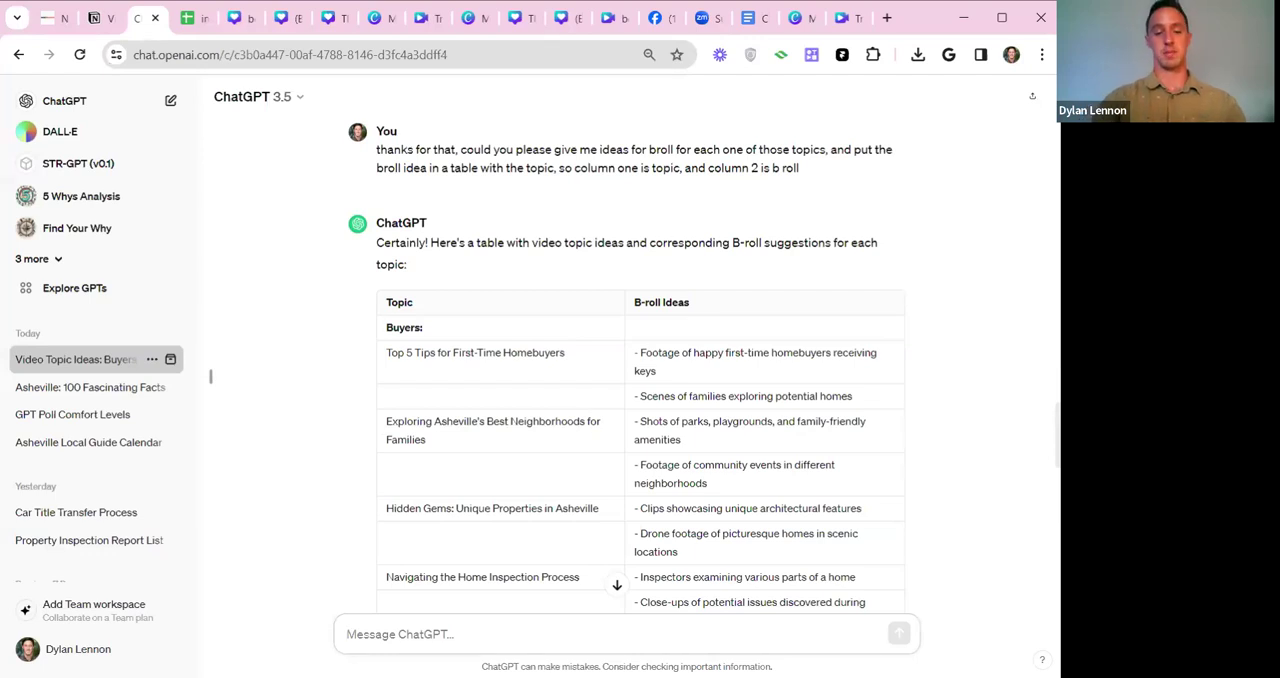
text(can you please ge)
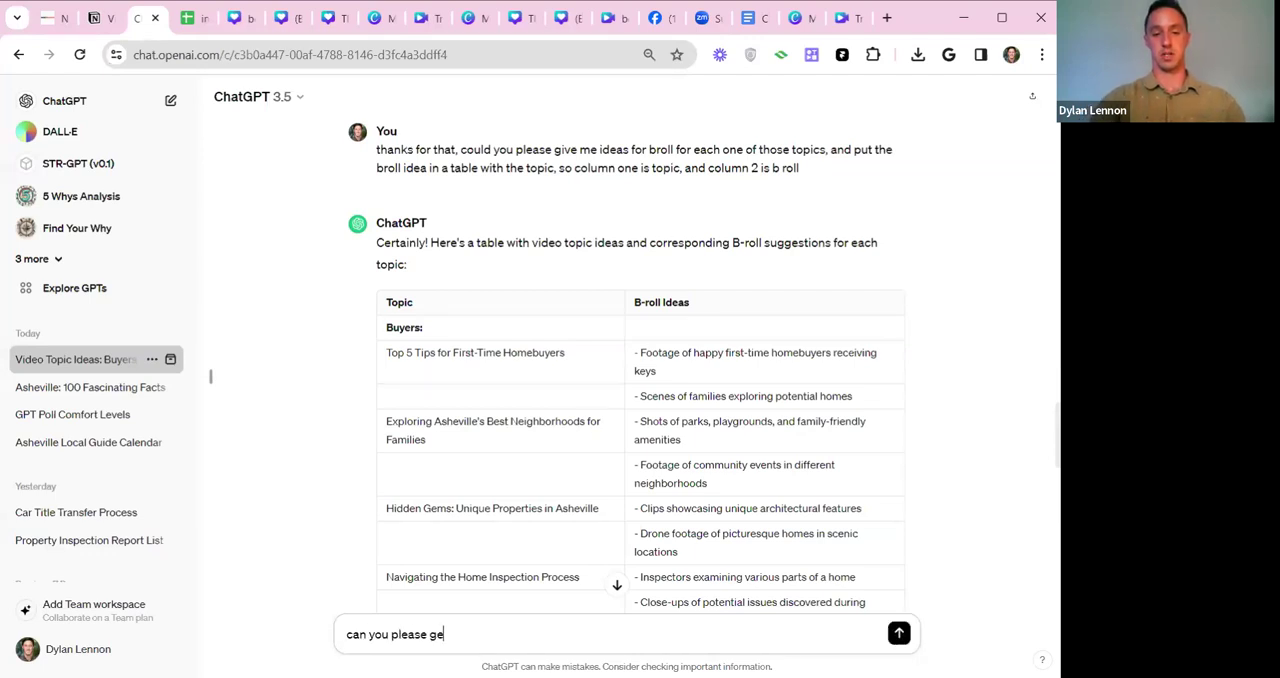
text(list of )
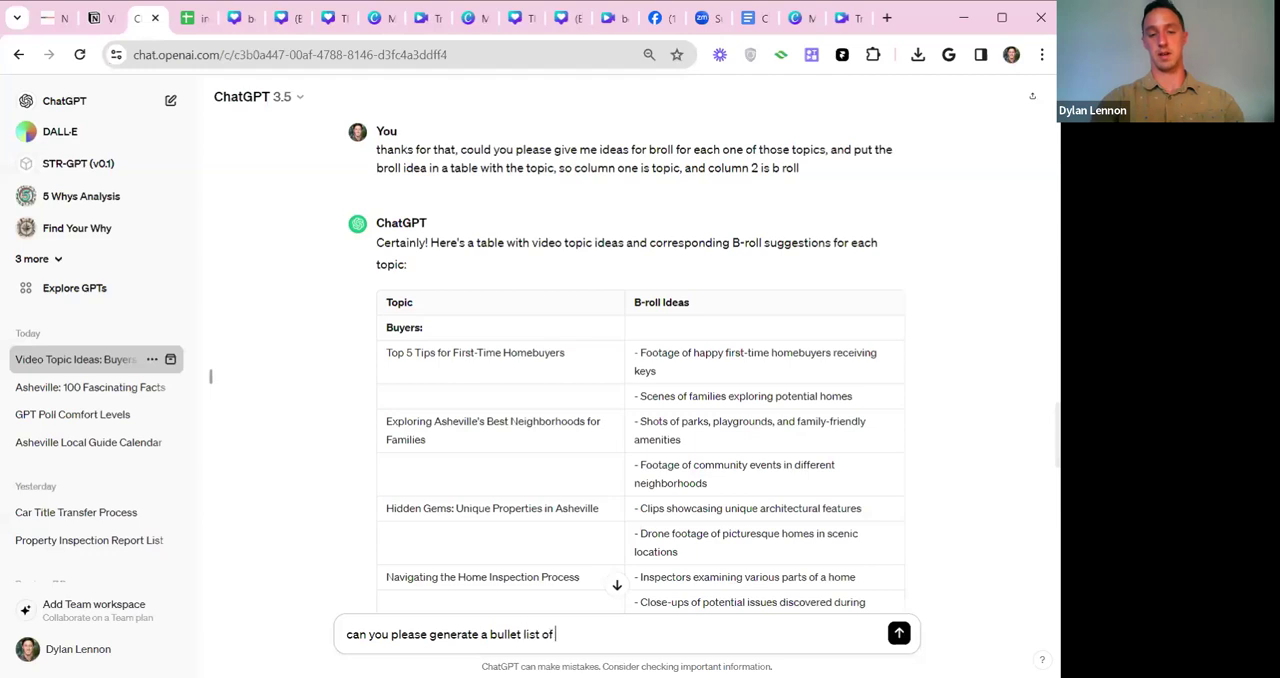
text(ashevill)
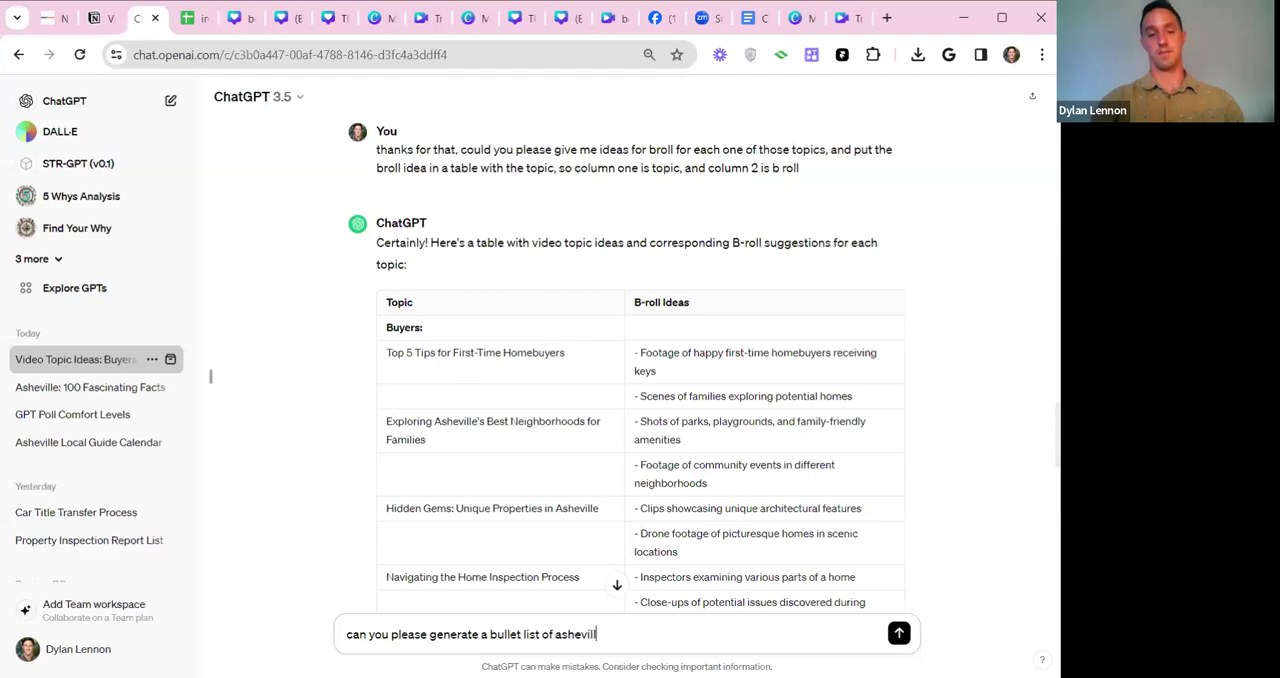
text(e's top 5 parks)
key(Return)
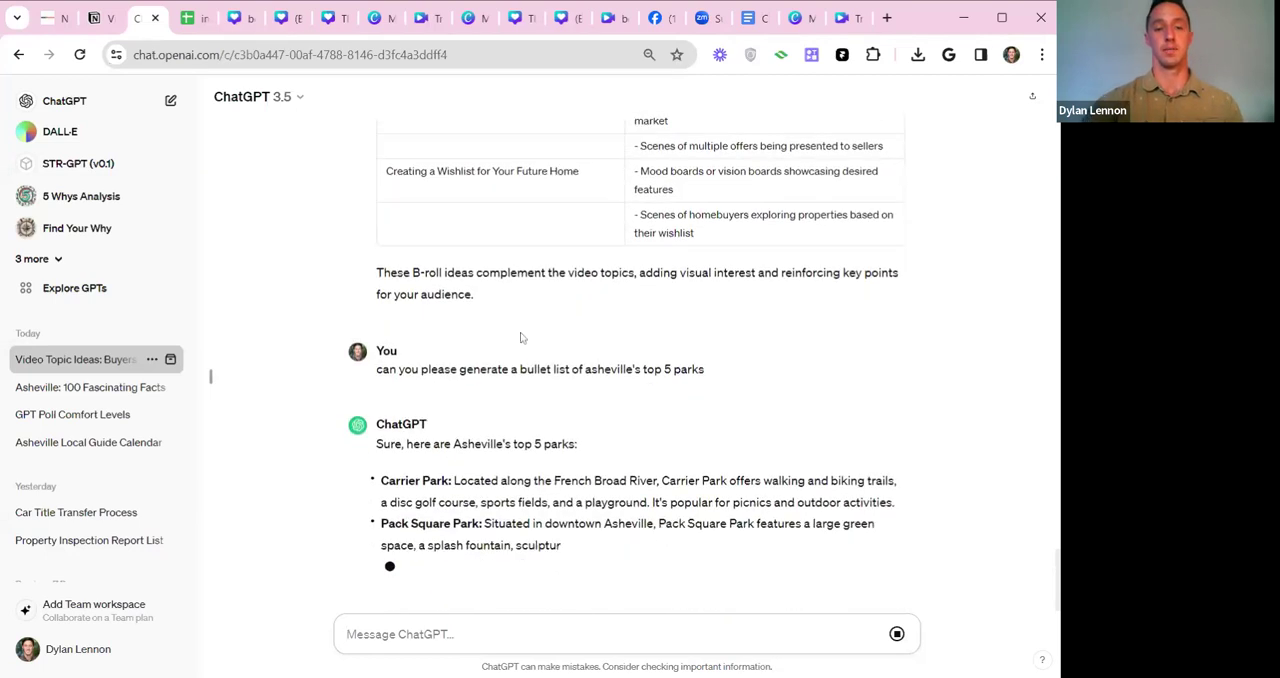
Read through the generated park list, and look back over the b-roll table up to the numbered Buyers topic list.
scroll(627, 350, up, 2)
scroll(627, 350, down, 1)
drag(380, 316, 545, 300)
click(541, 300)
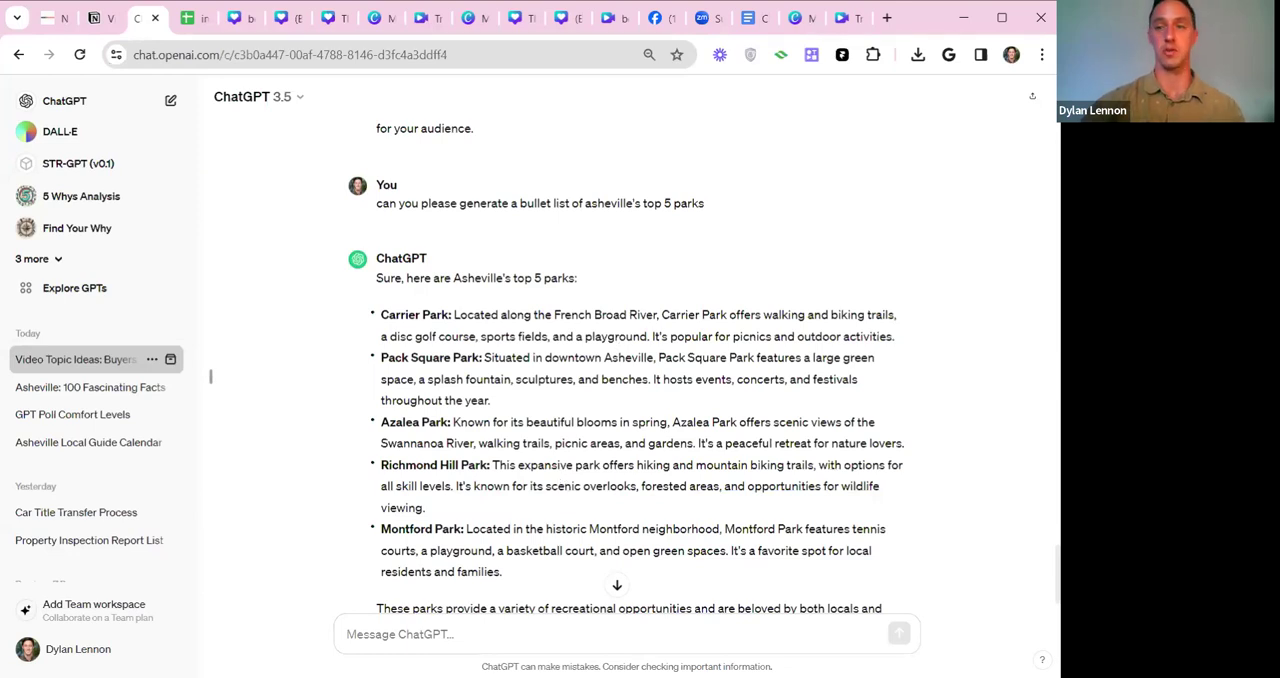
scroll(736, 284, up, 1)
scroll(736, 284, up, 3)
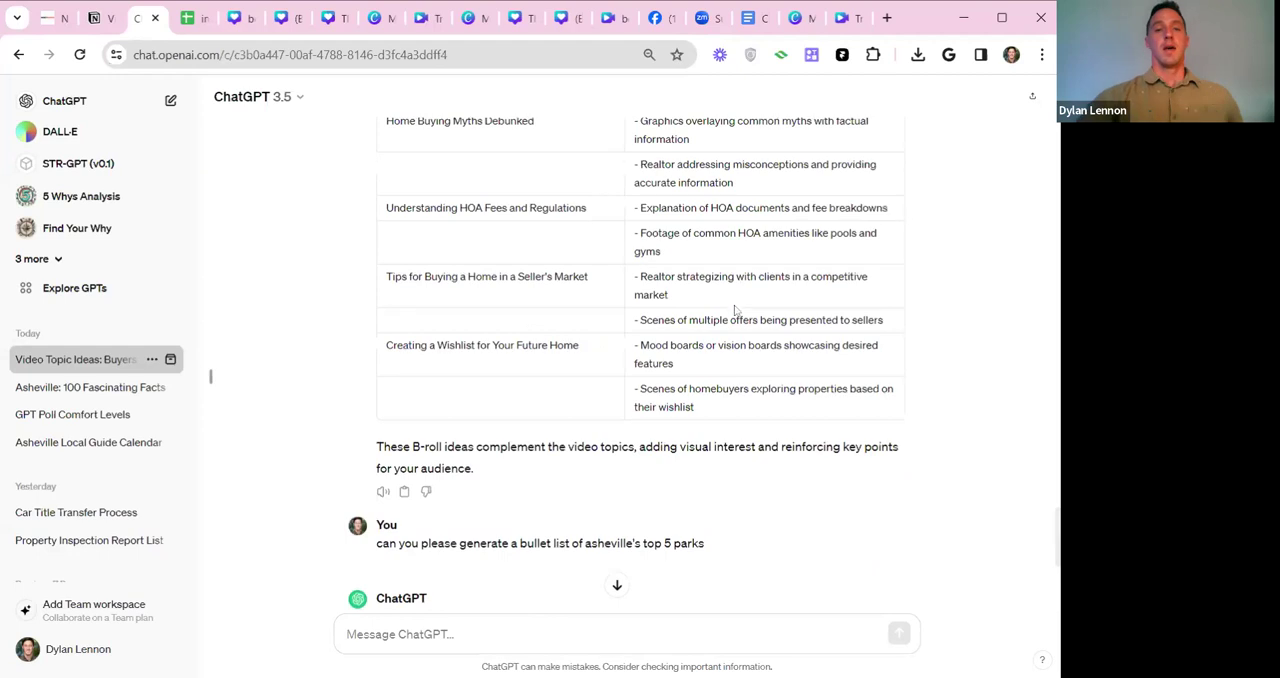
scroll(736, 310, up, 3)
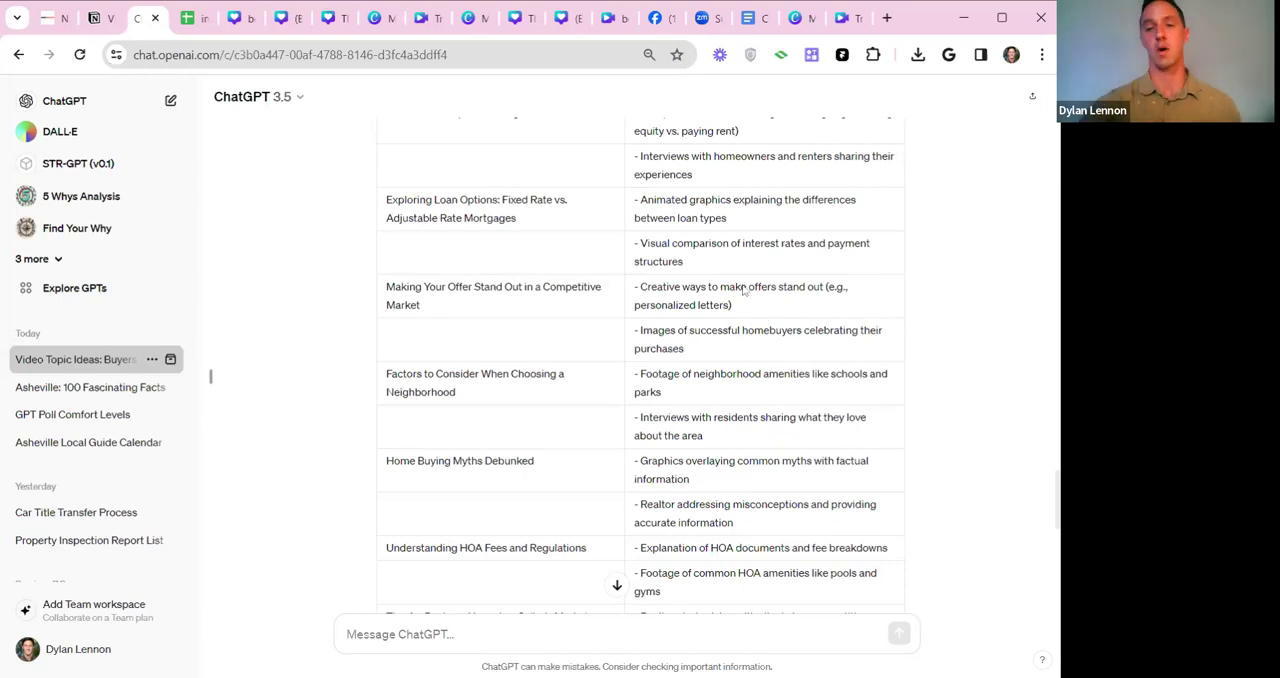
drag(1058, 492, 1056, 117)
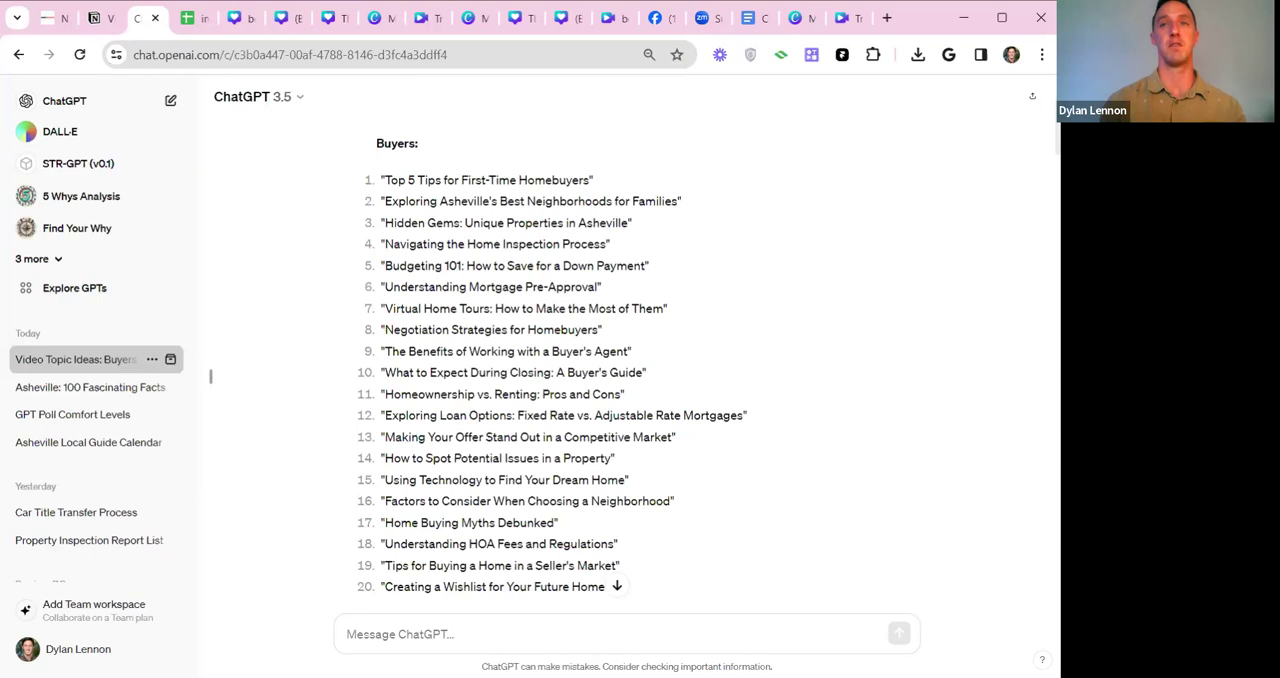
Switch to the Google Docs file "Copy of 03/15/2024 100 Pieces of Content Canva Pro" and view the custom instructions questions.
click(755, 18)
scroll(640, 400, down, 1)
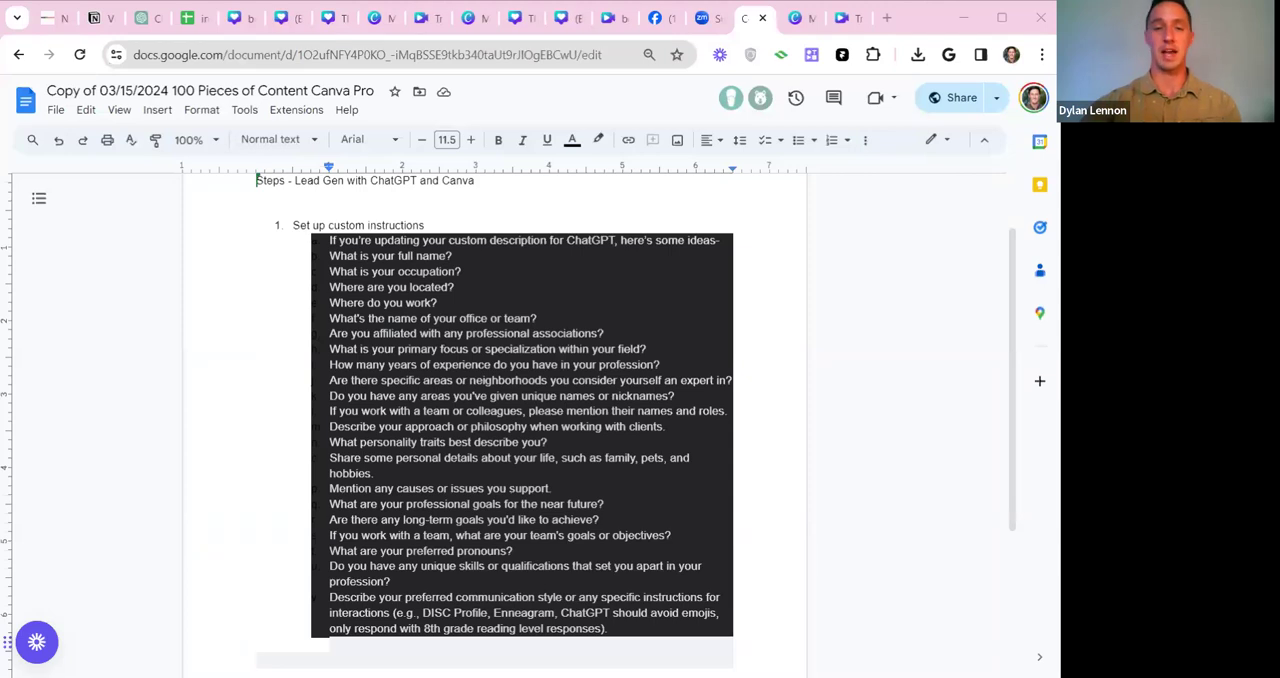
click(355, 287)
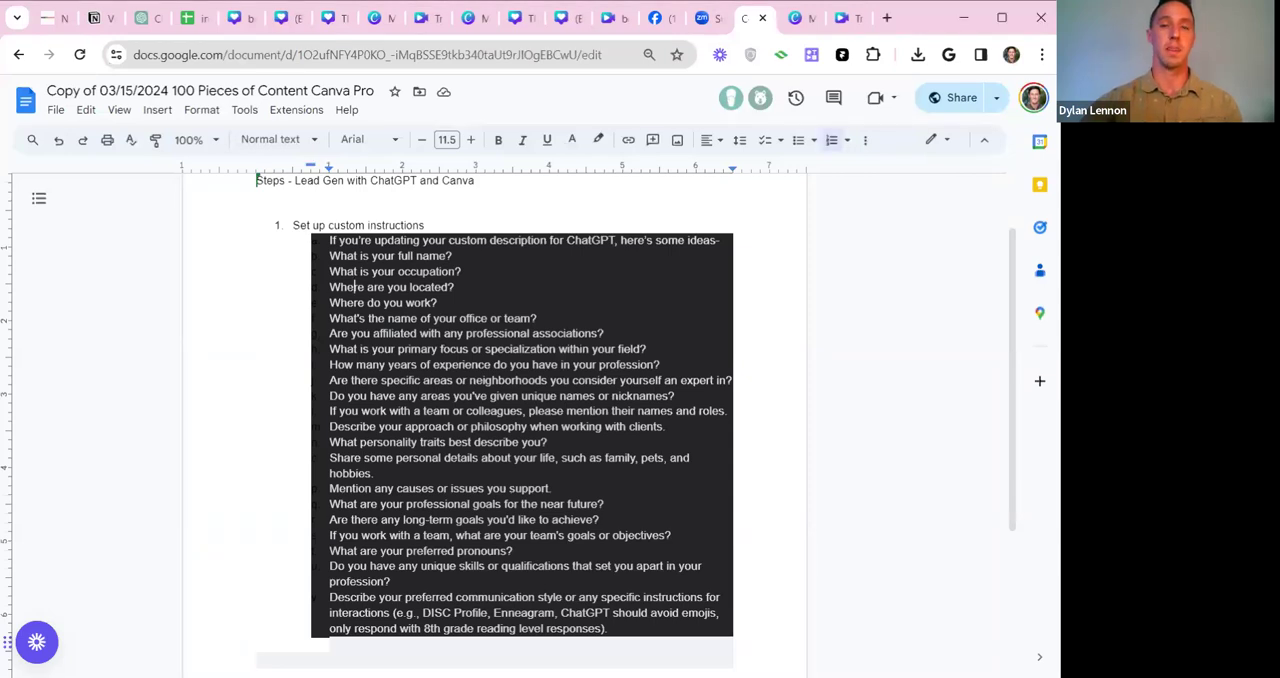
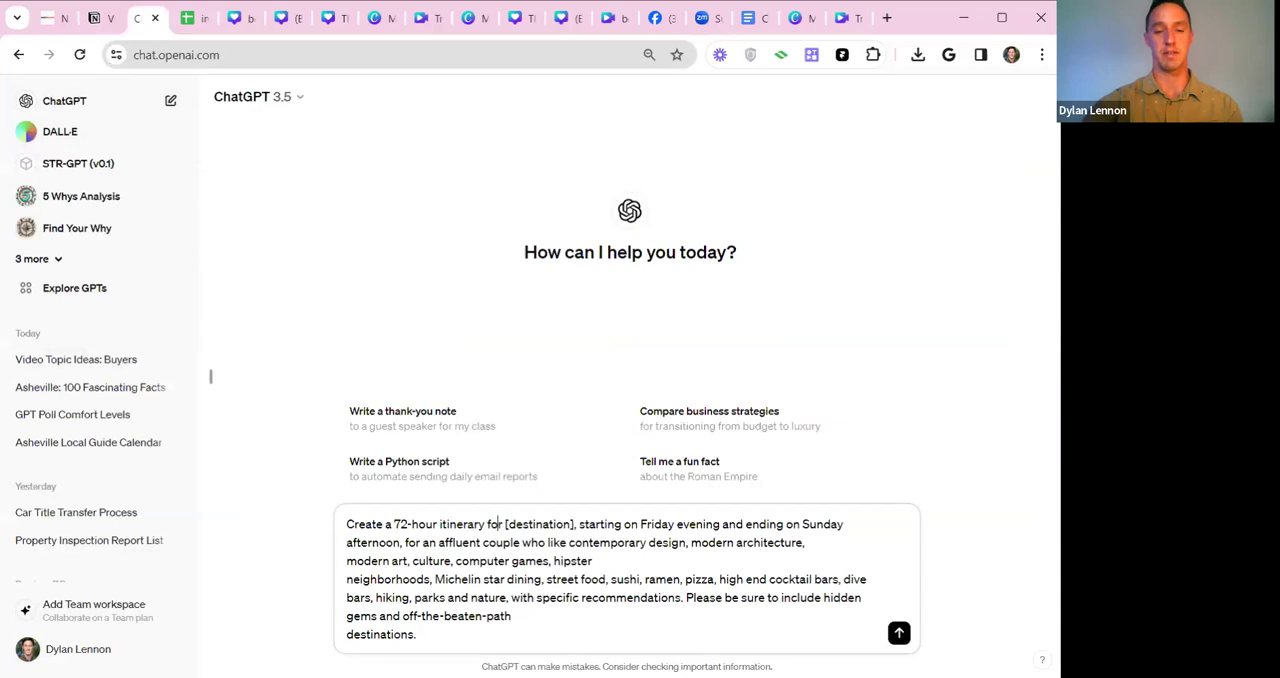
Replace the destination placeholder in the itinerary prompt with "Asheville, NC" and correct its wording to "starting on a Friday" and "likes".
text(Asheville)
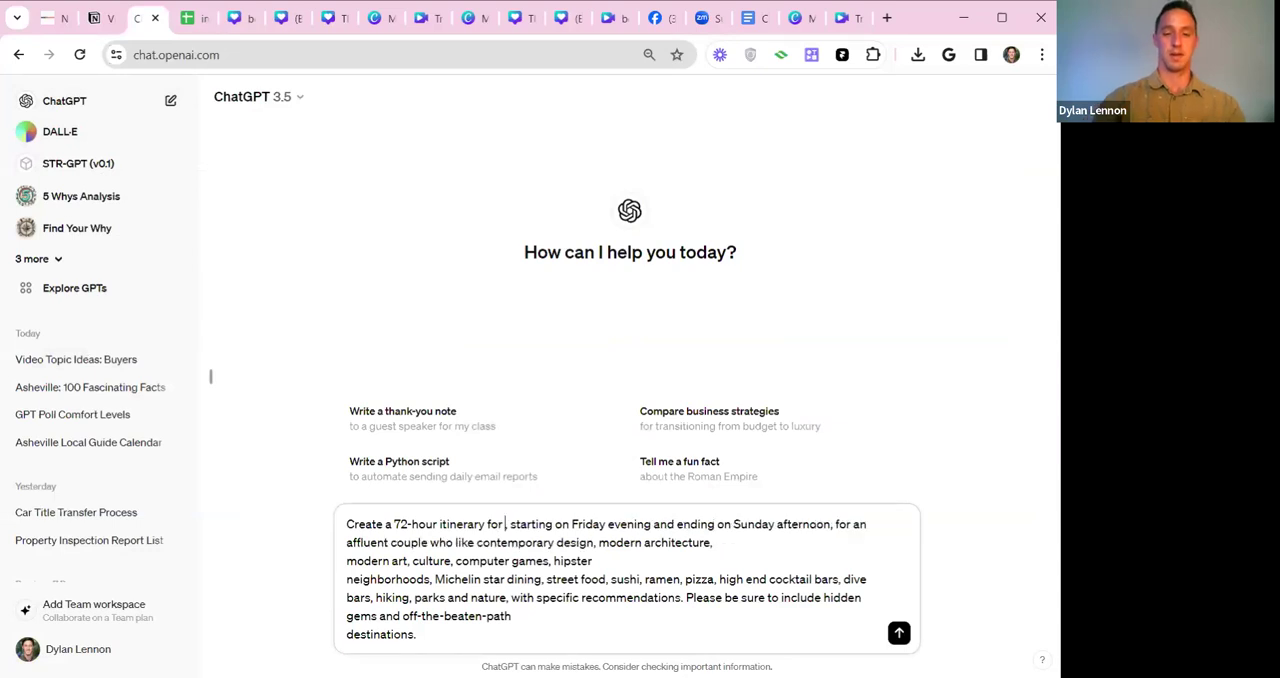
text(, NC,)
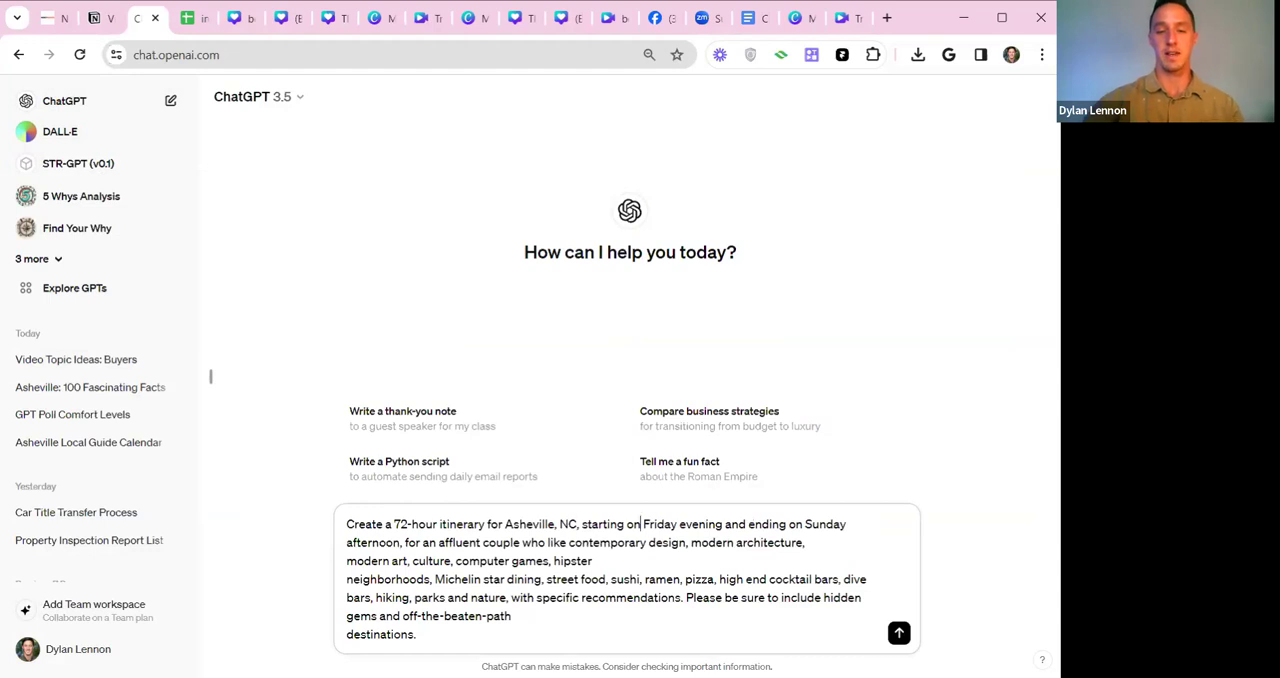
text( sta)
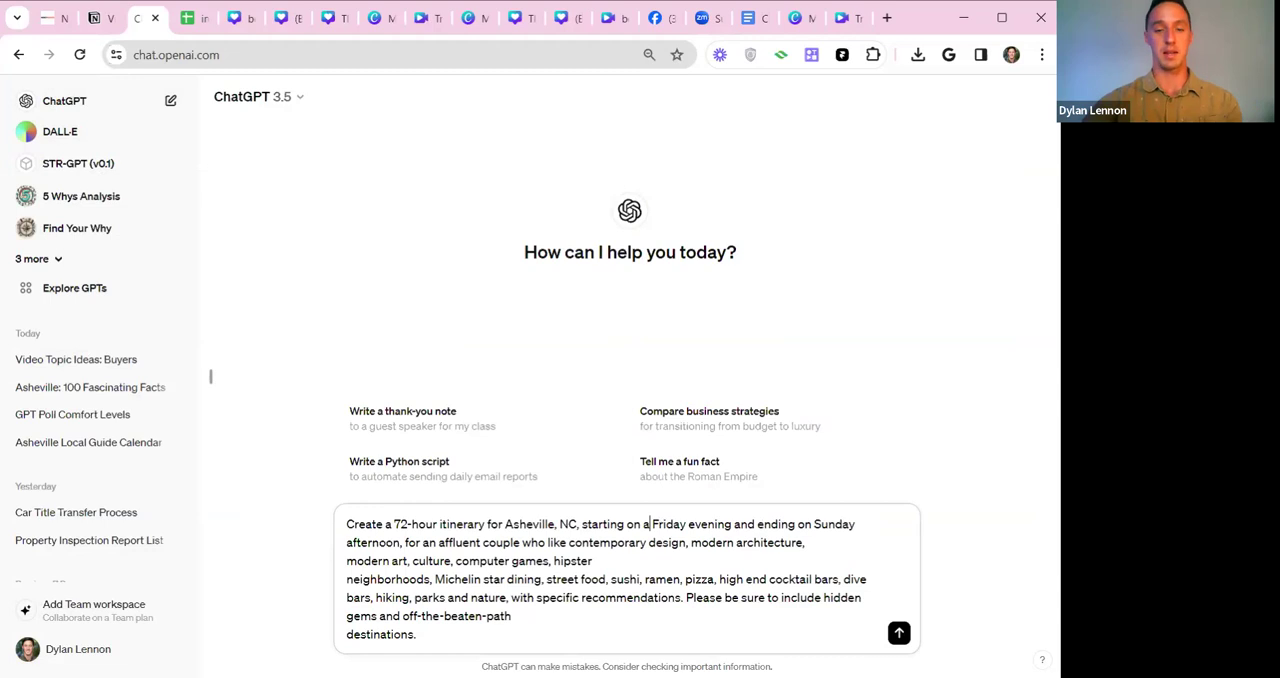
drag(407, 542, 552, 542)
click(566, 542)
text(s)
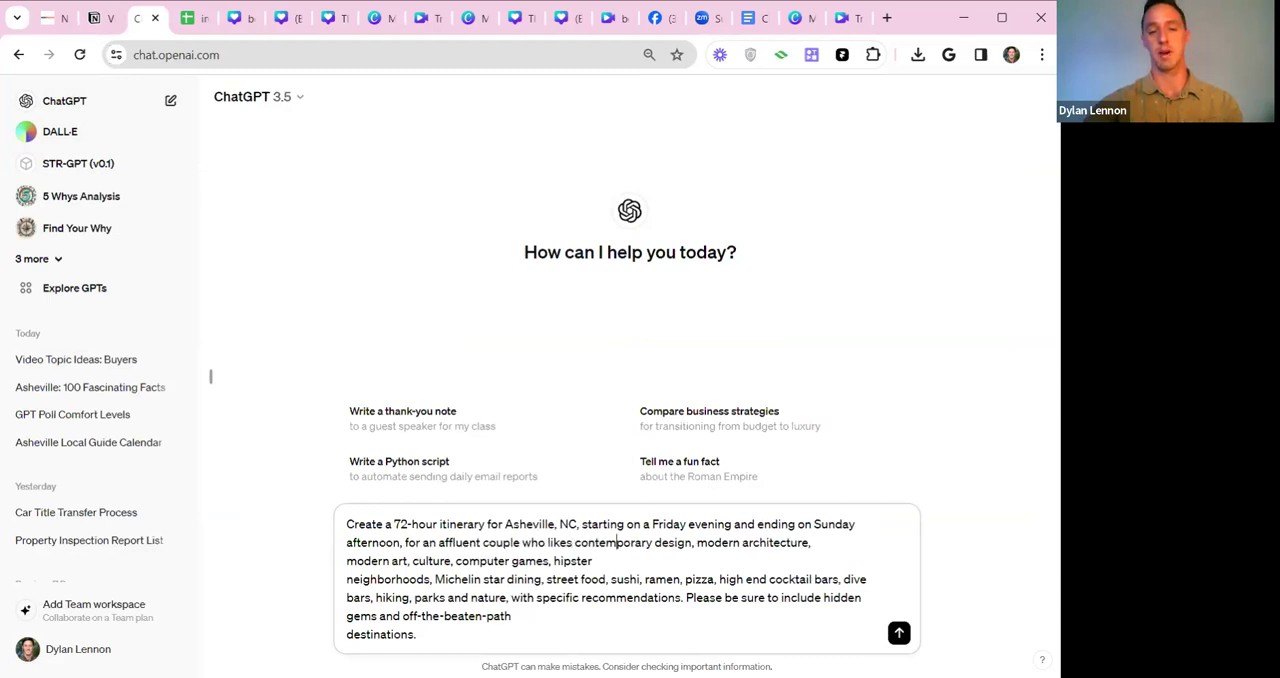
Remove the stray line breaks before "neighborhoods" and "destinations", restore the spaces between words, and send the 72-hour itinerary prompt.
drag(573, 542, 507, 597)
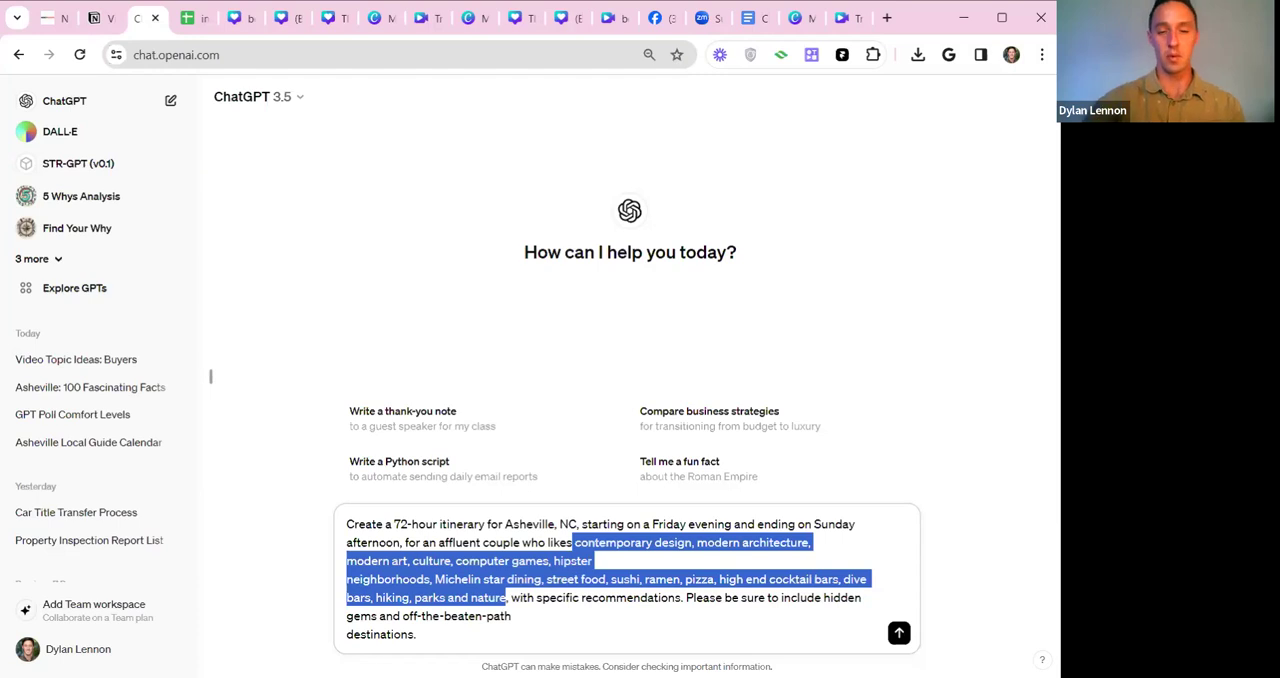
click(512, 616)
drag(685, 598, 855, 598)
click(512, 616)
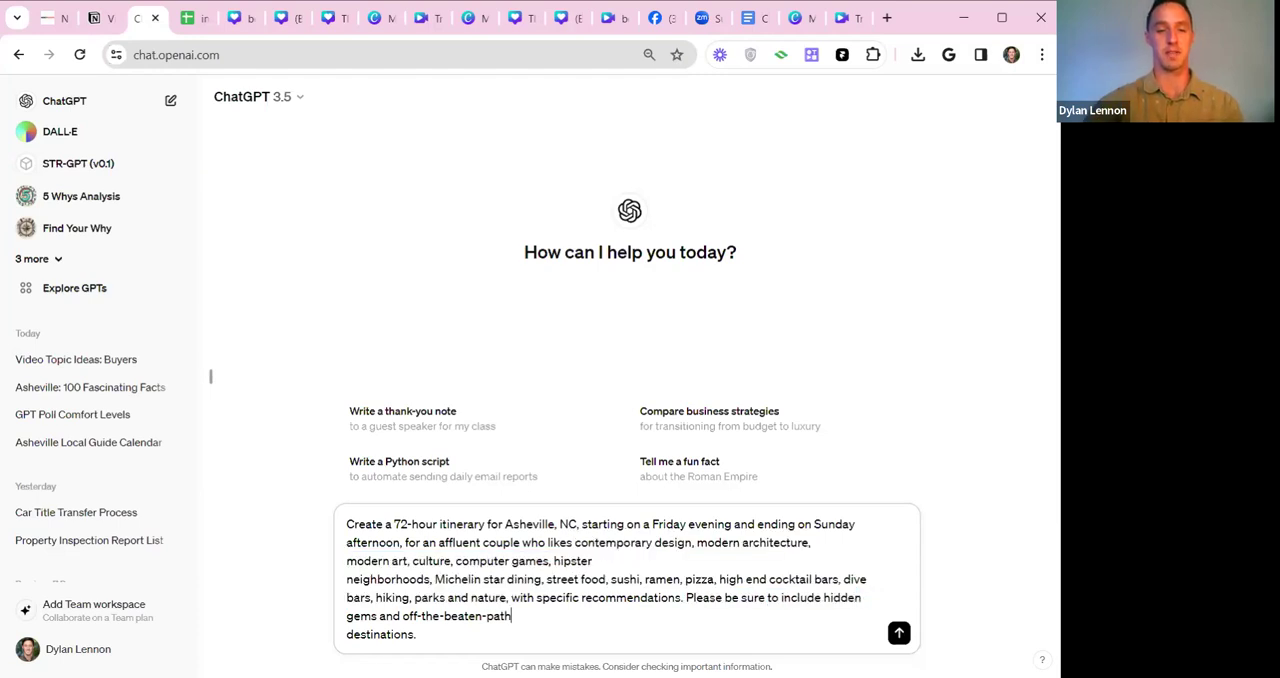
key(BackSpace)
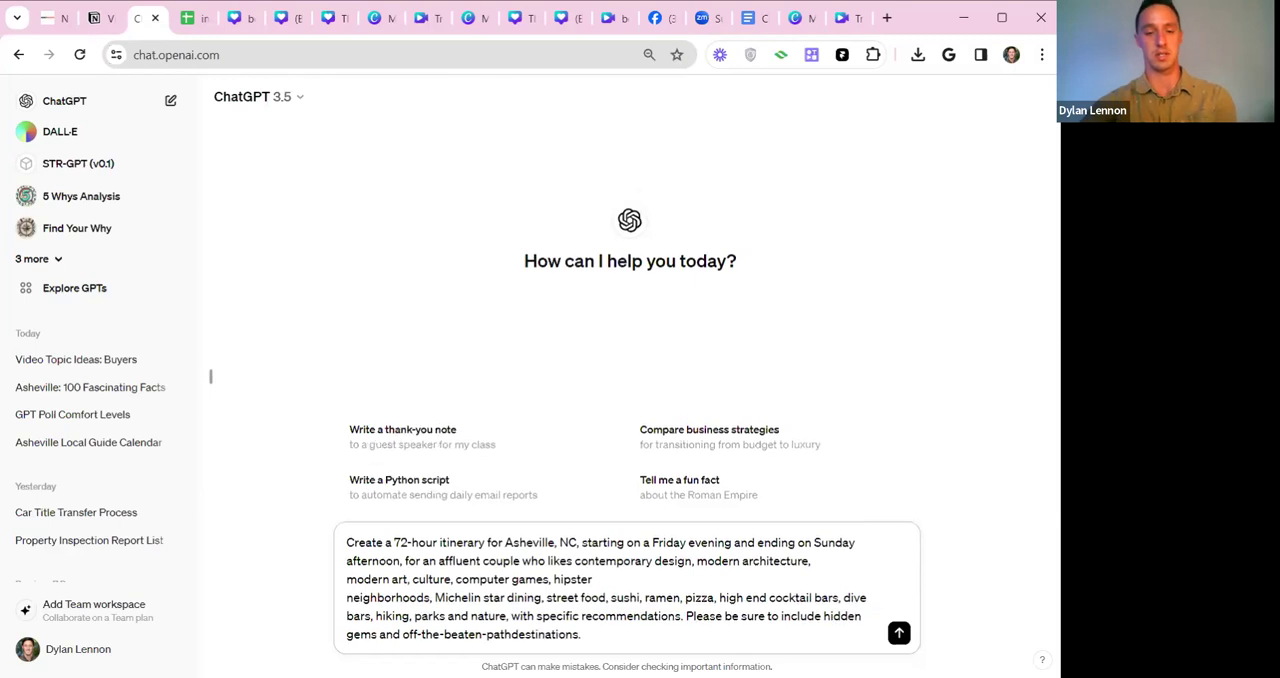
key(BackSpace)
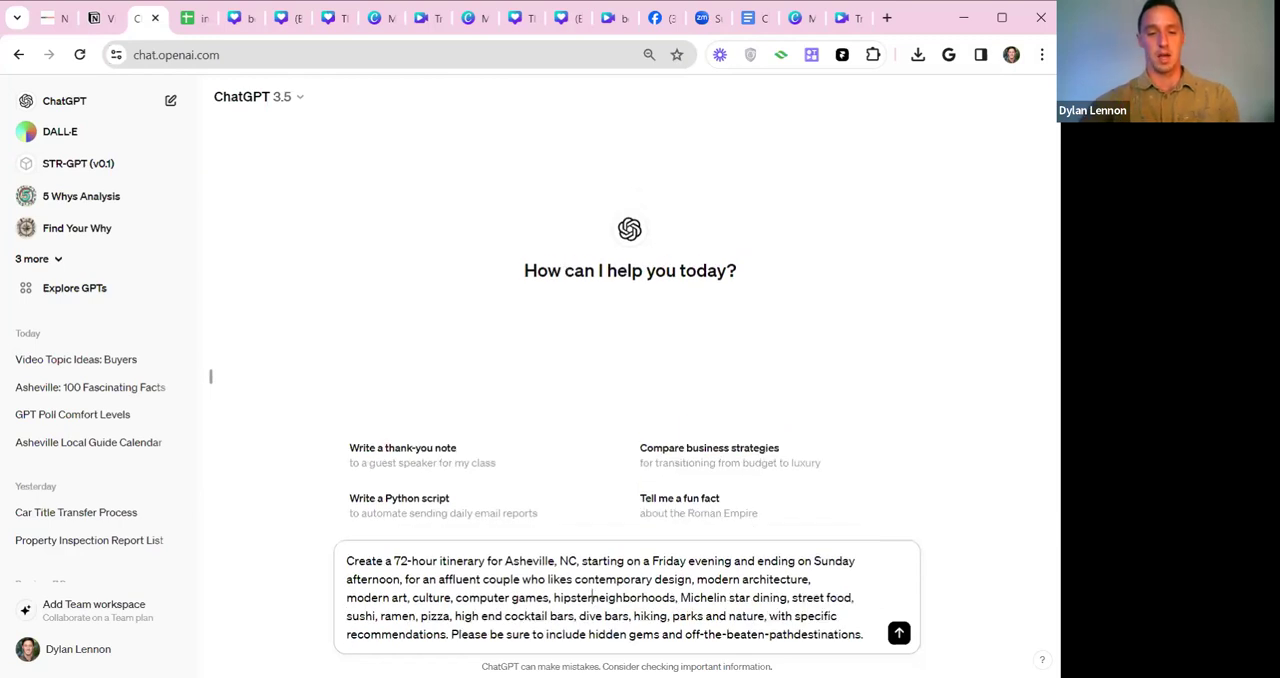
click(794, 634)
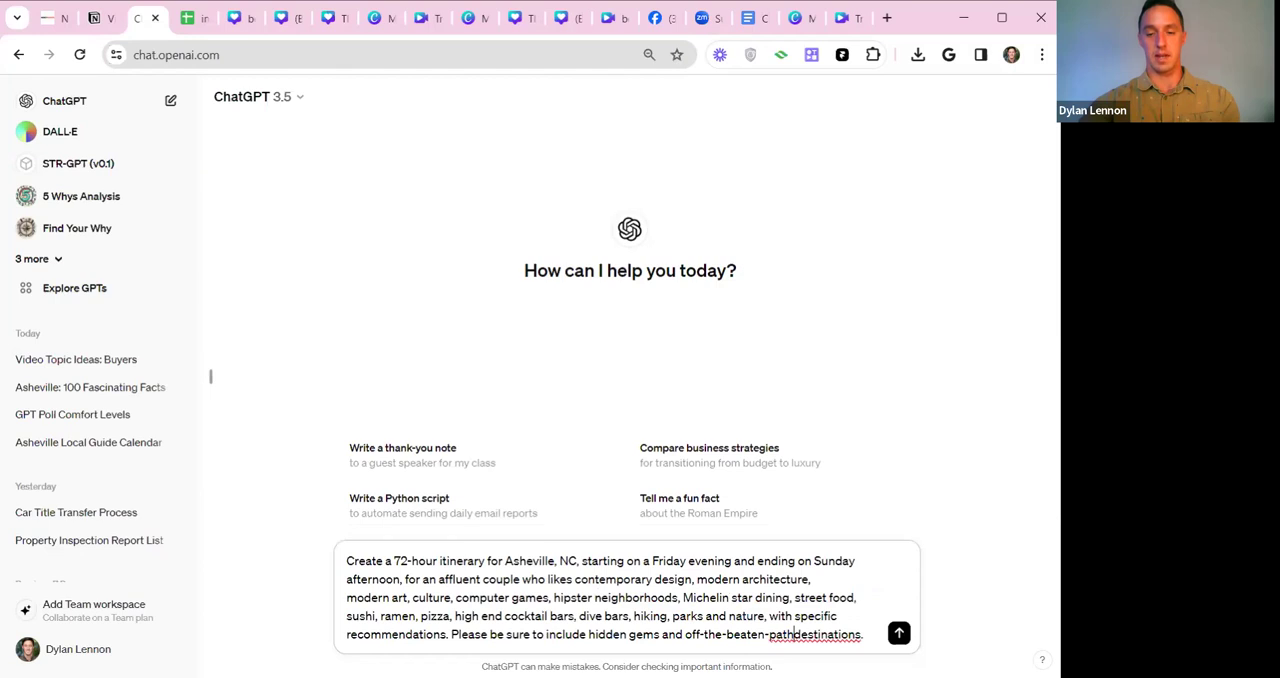
key(Return)
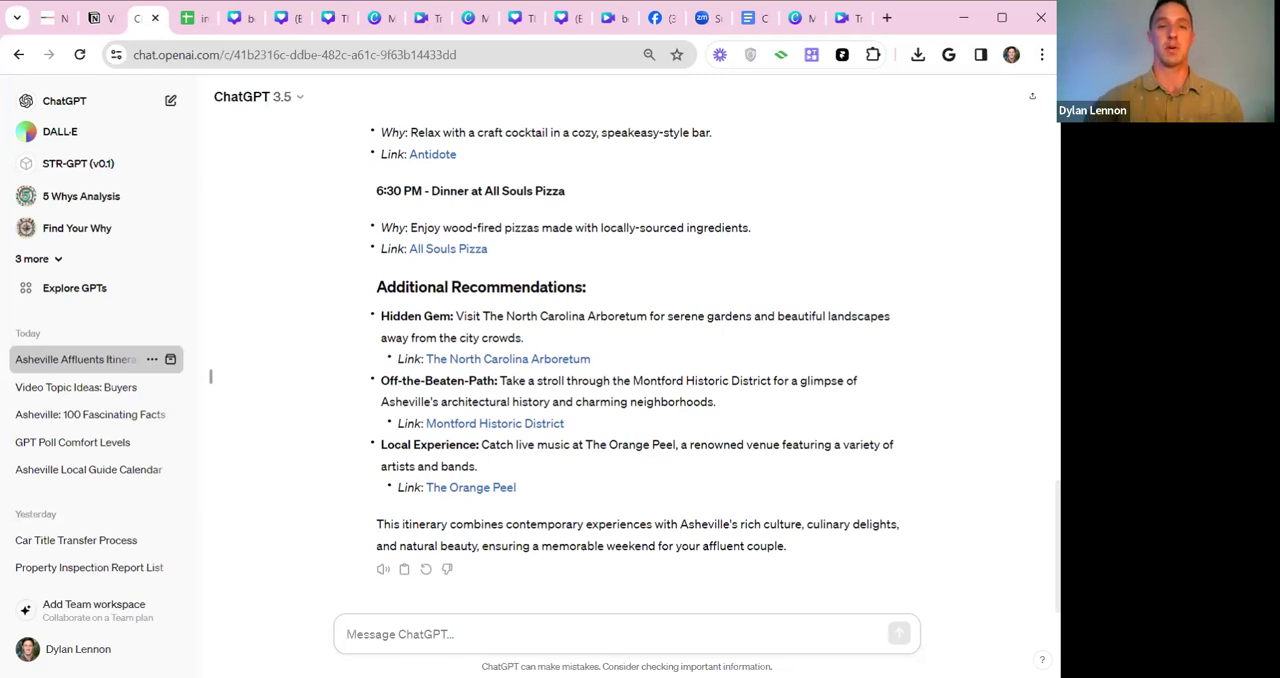
Read the generated itinerary from its beginning, including the Friday evening dinner entry at Cúrate.
scroll(914, 355, up, 15)
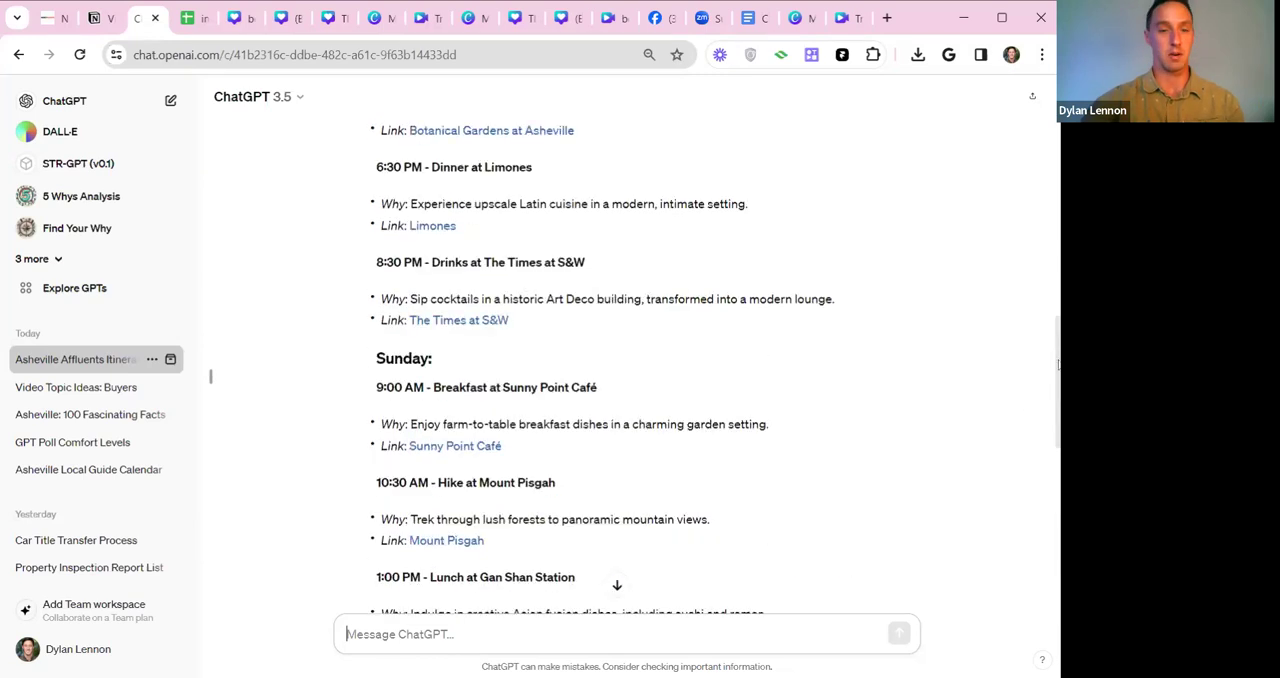
scroll(700, 370, up, 7)
scroll(700, 370, down, 3)
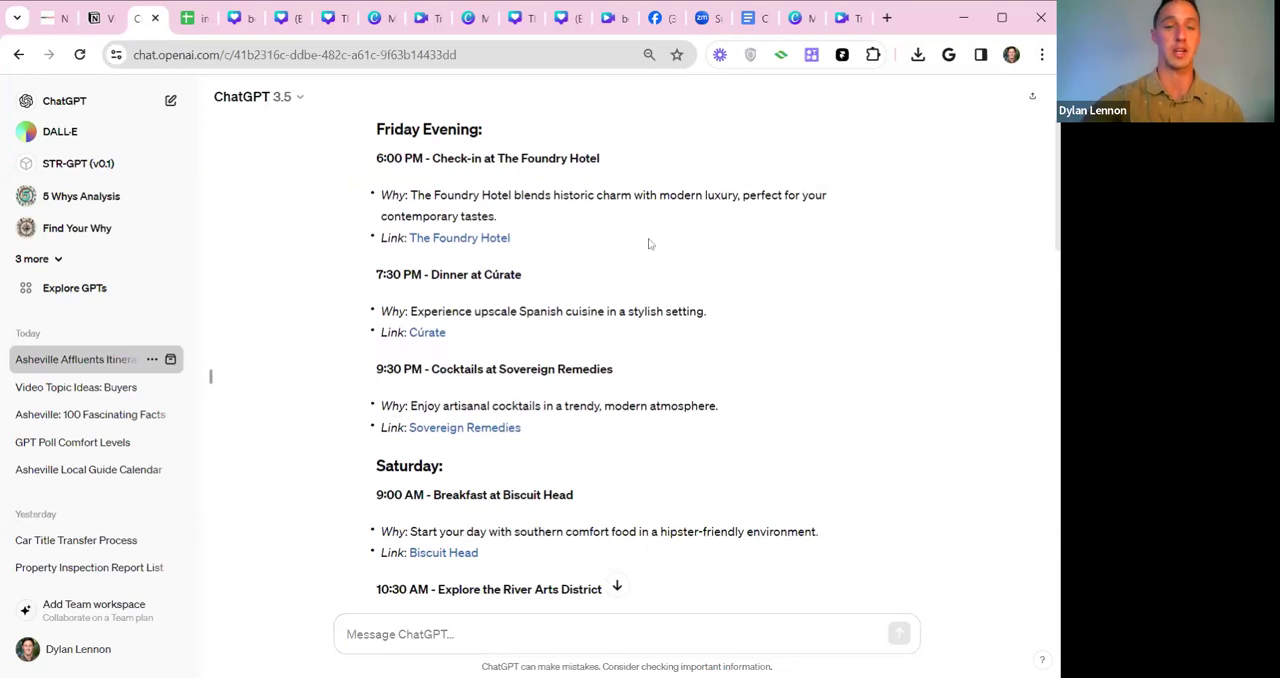
scroll(567, 270, down, 1)
drag(494, 226, 442, 189)
double_click(540, 226)
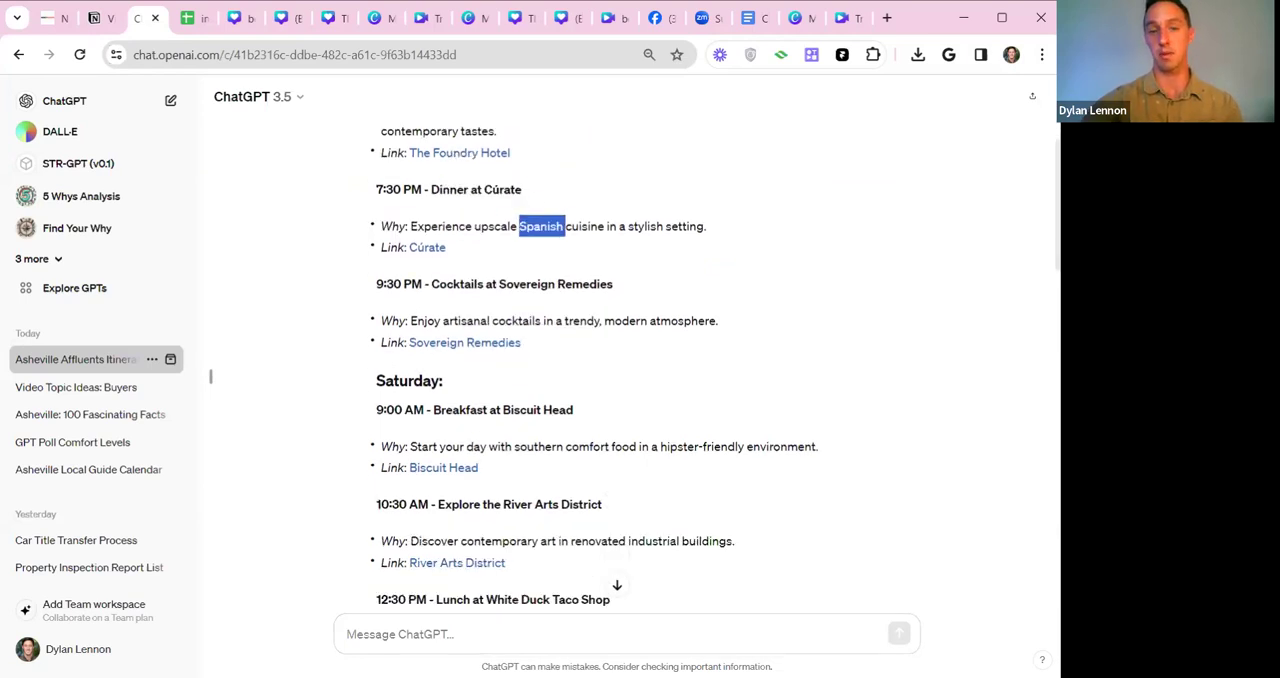
click(558, 258)
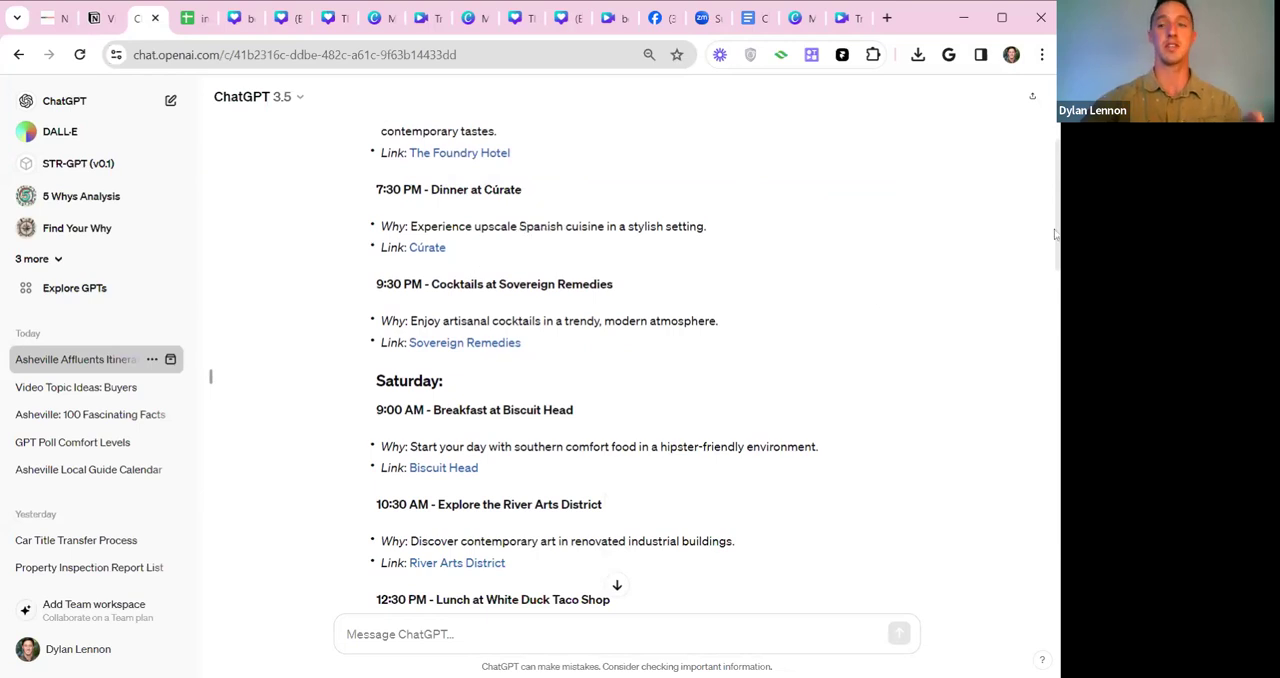
Check the "Michelin star dining" request in the prompt against the itinerary through to the additional recommendations.
scroll(1058, 215, up, 3)
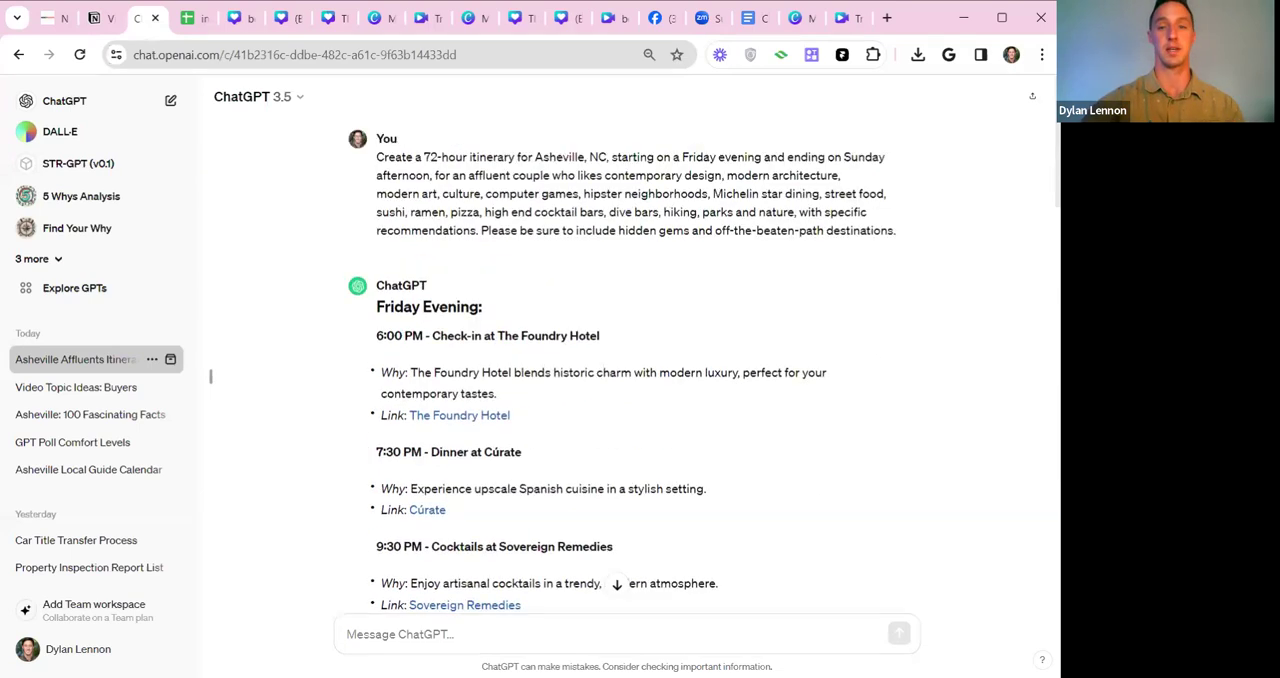
drag(713, 193, 819, 193)
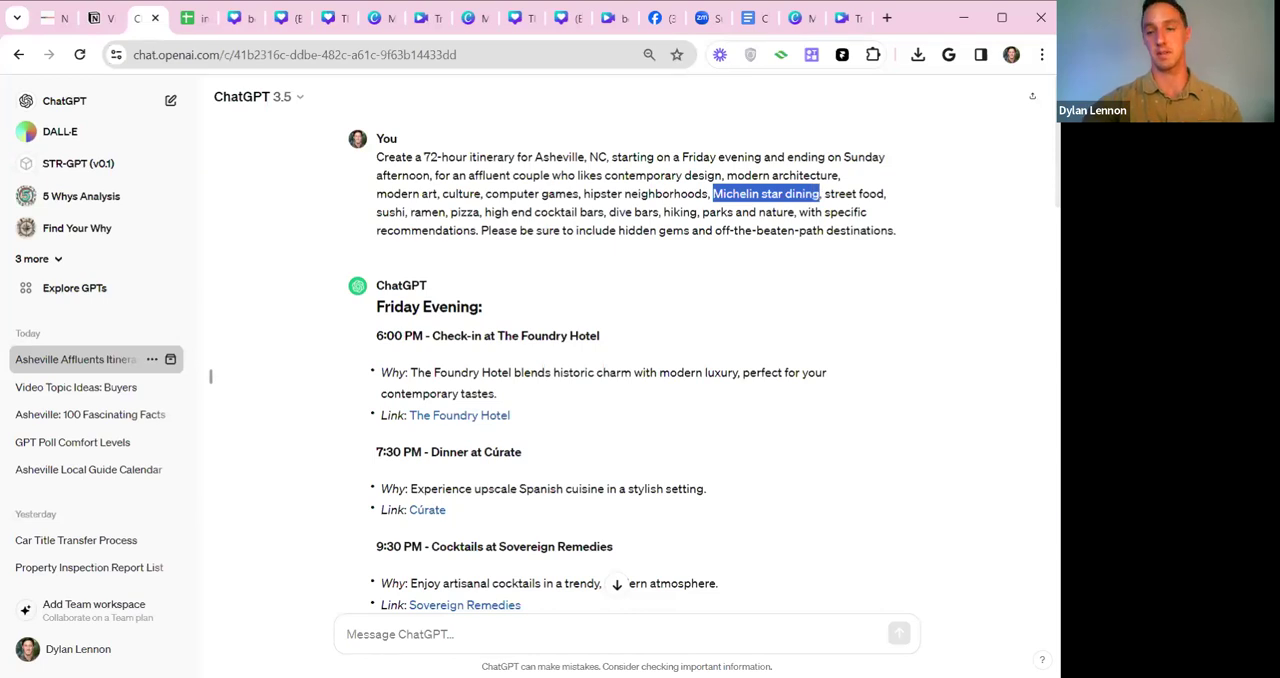
scroll(1056, 240, down, 3)
scroll(1053, 278, down, 2)
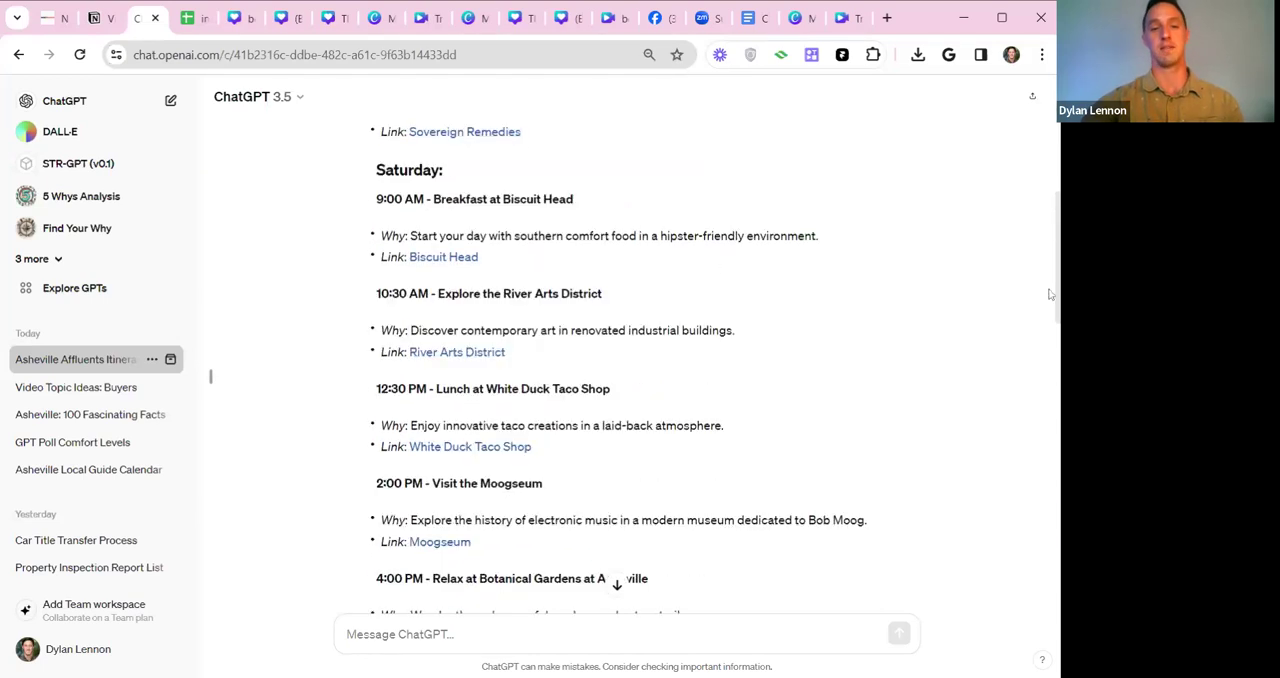
scroll(537, 381, down, 1)
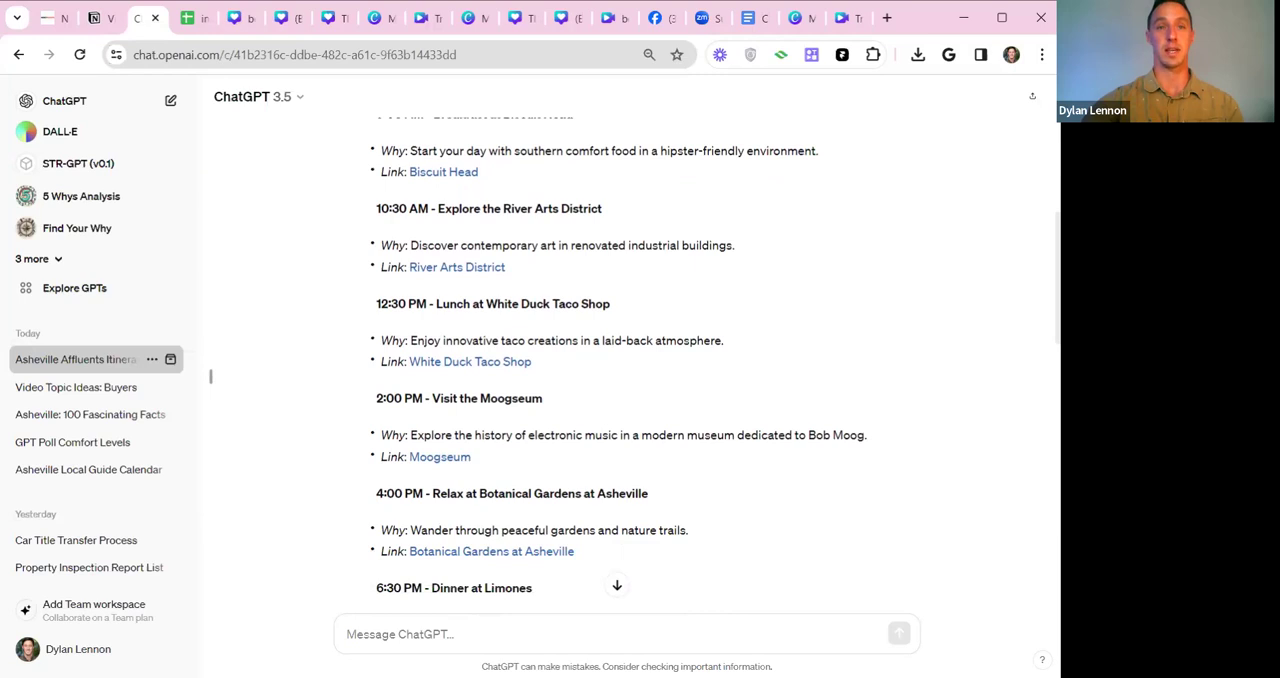
scroll(540, 383, down, 6)
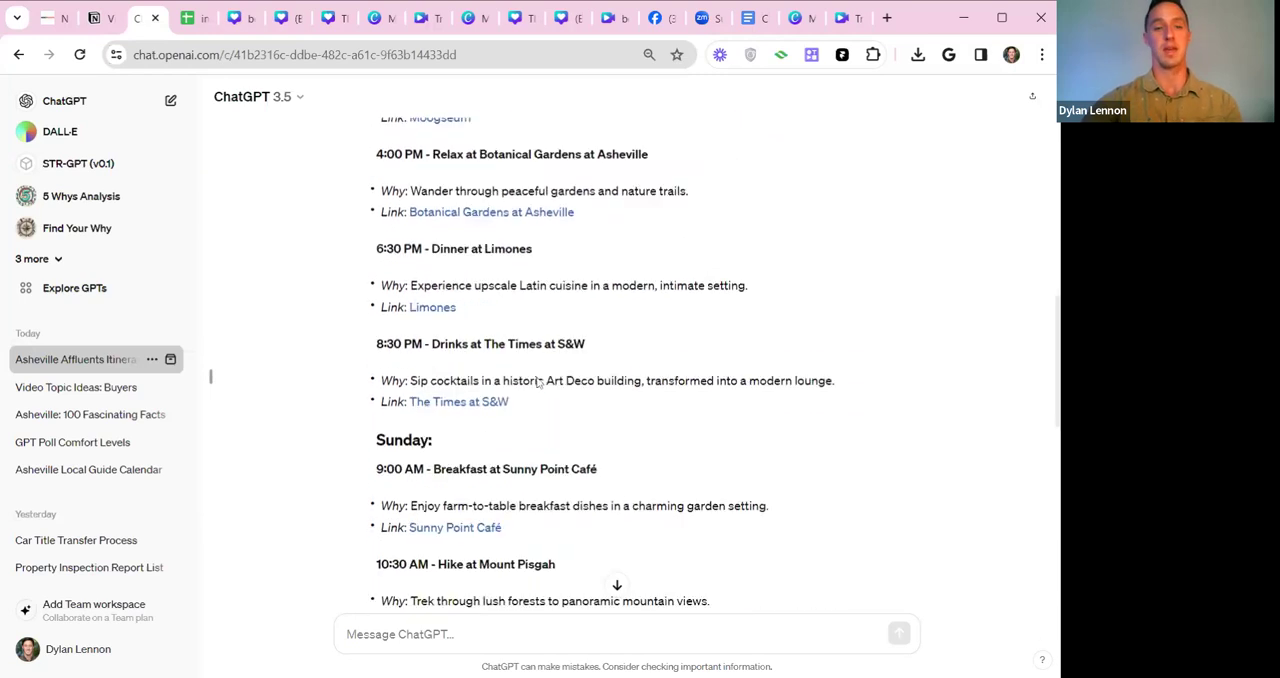
scroll(700, 420, down, 4)
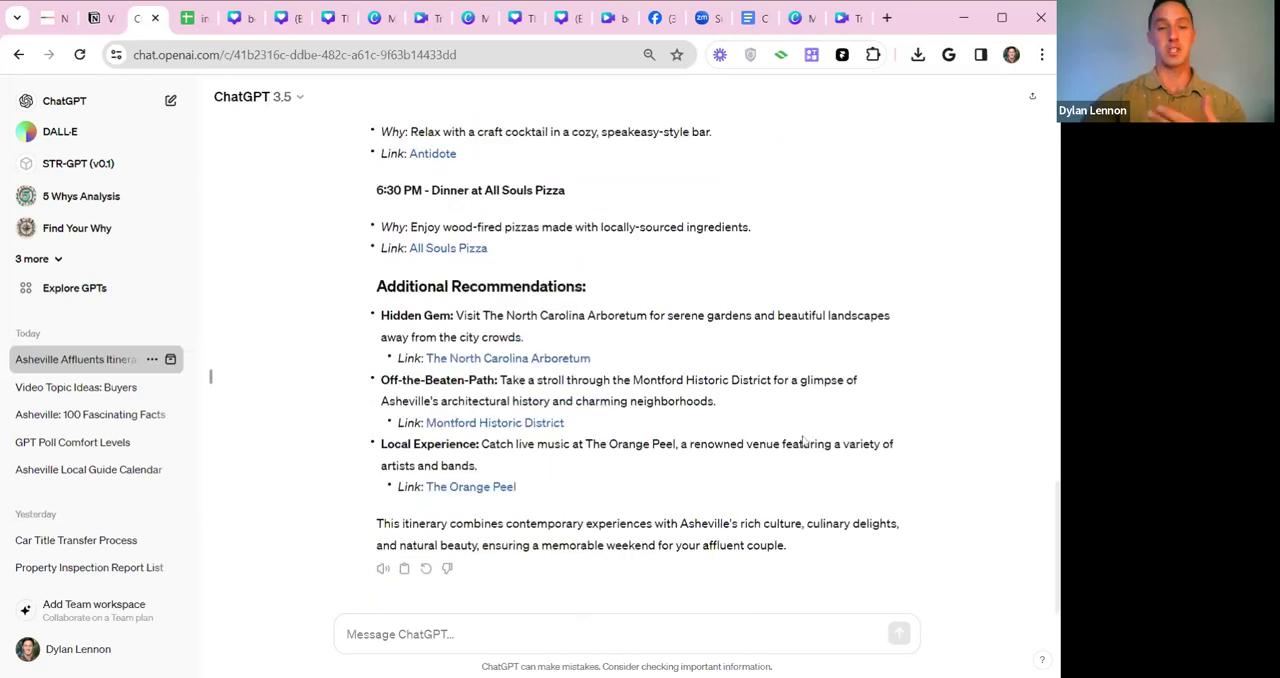
Look back over how the itinerary is divided into Friday evening, Saturday and Sunday sections.
scroll(802, 441, up, 10)
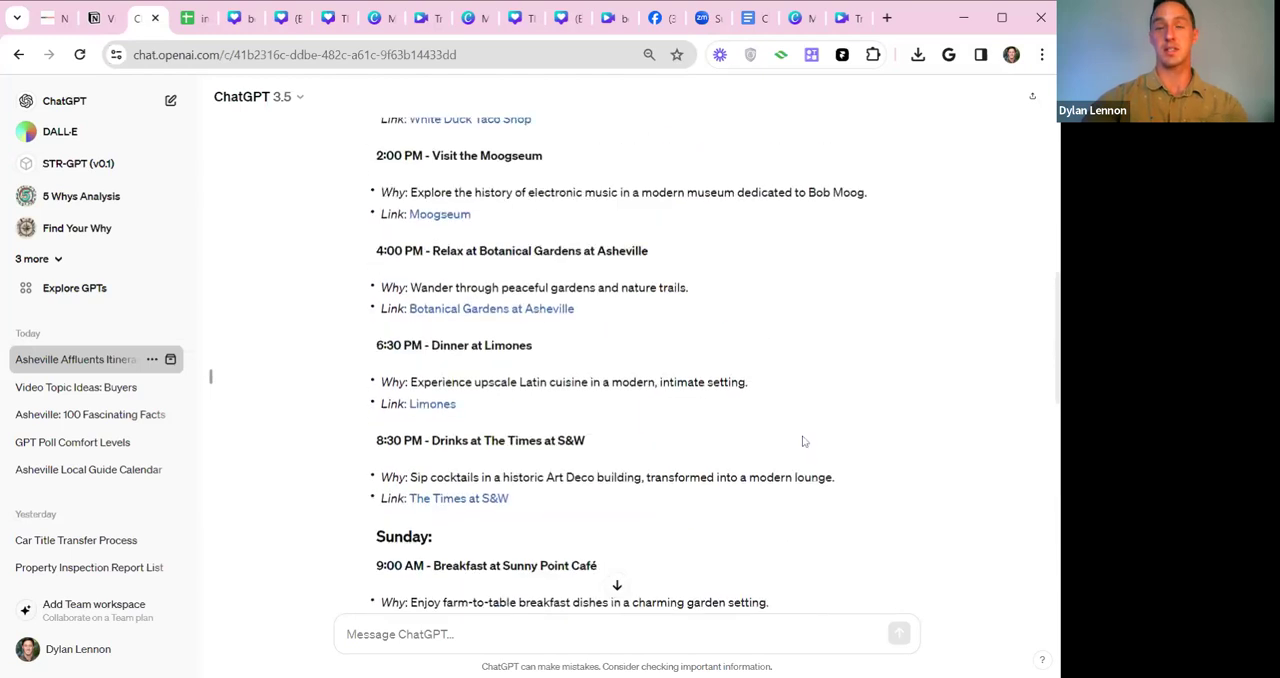
scroll(802, 441, up, 6)
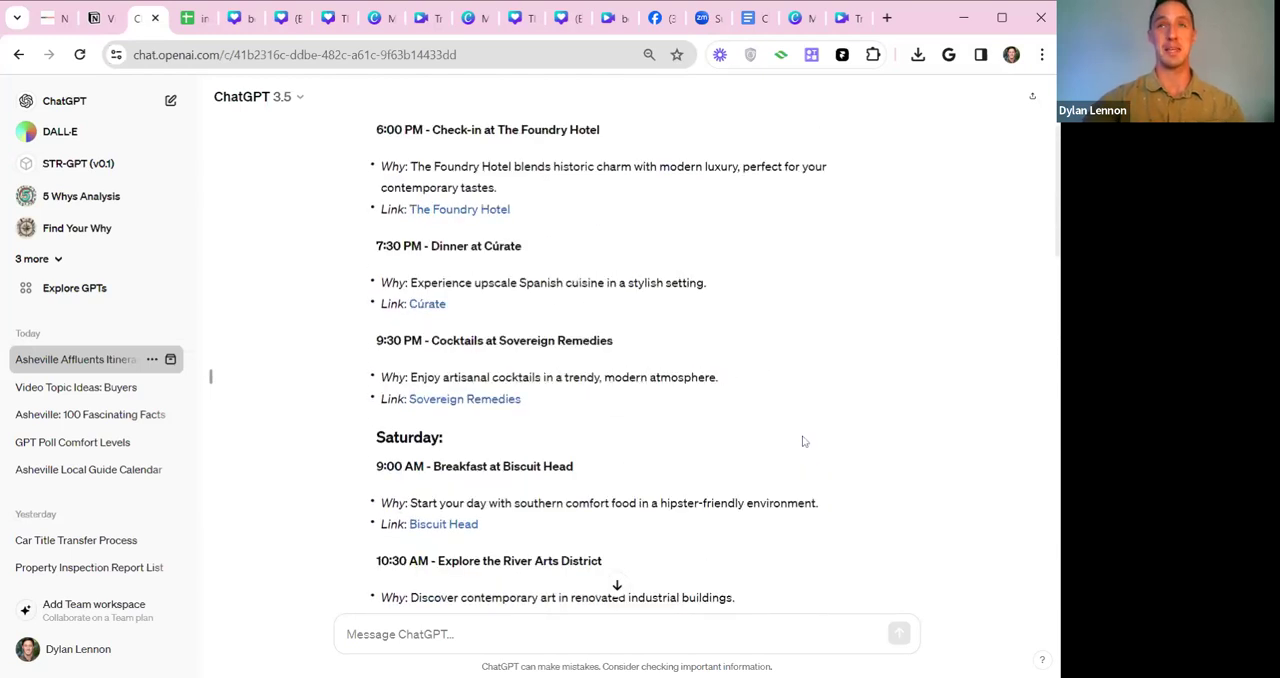
scroll(802, 441, up, 3)
scroll(802, 441, down, 1)
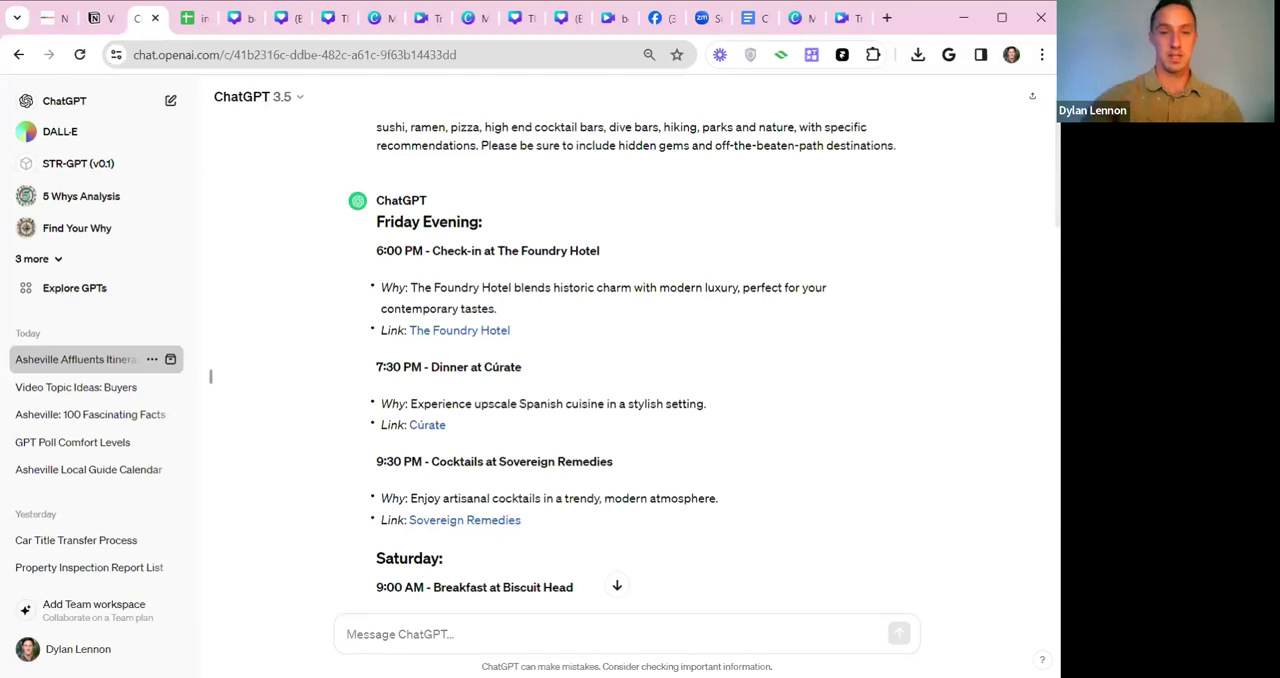
drag(390, 219, 483, 223)
scroll(500, 246, down, 2)
drag(385, 381, 440, 386)
scroll(501, 346, down, 1)
scroll(500, 346, down, 9)
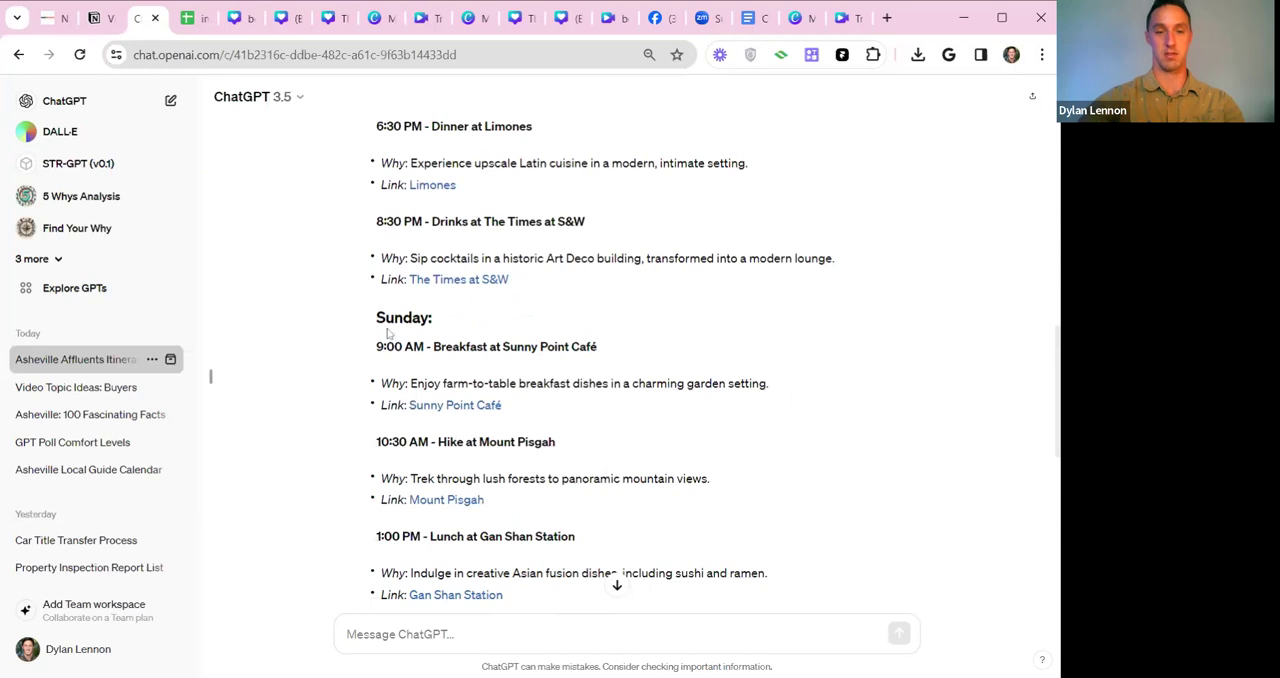
scroll(622, 361, down, 3)
scroll(622, 361, up, 4)
scroll(622, 362, up, 12)
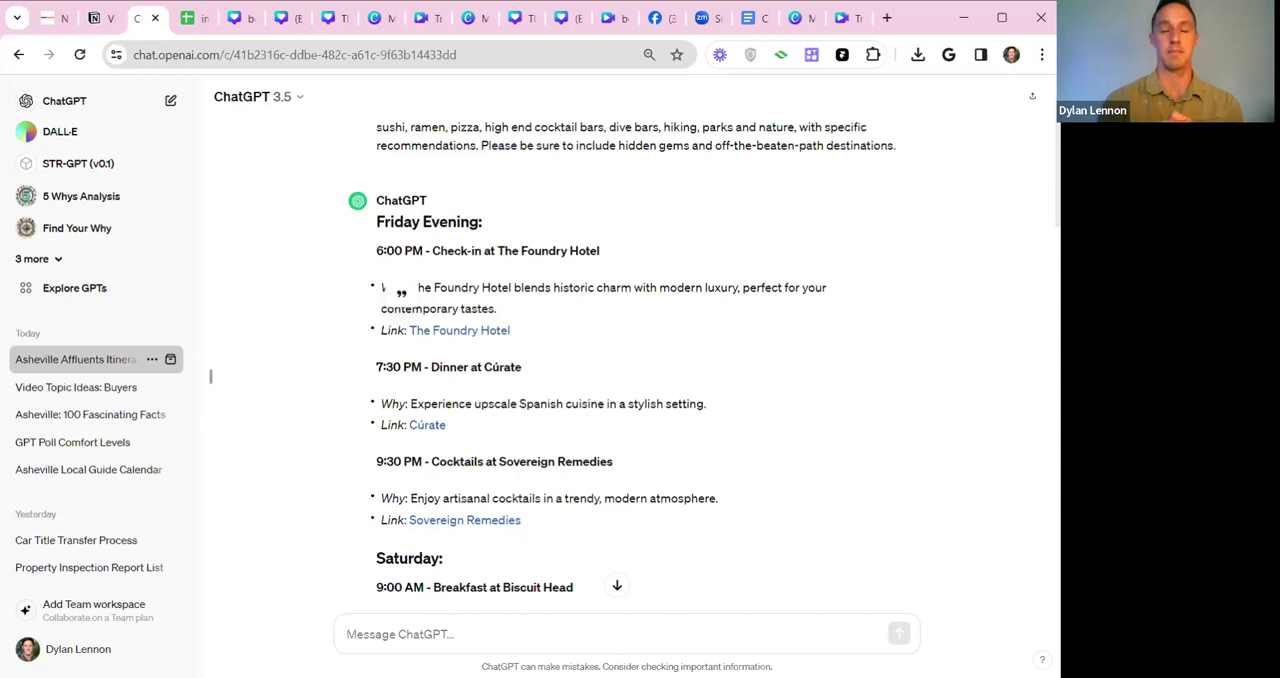
Select the full text of the itinerary prompt and switch to the Nerdy Agents website.
scroll(652, 357, up, 1)
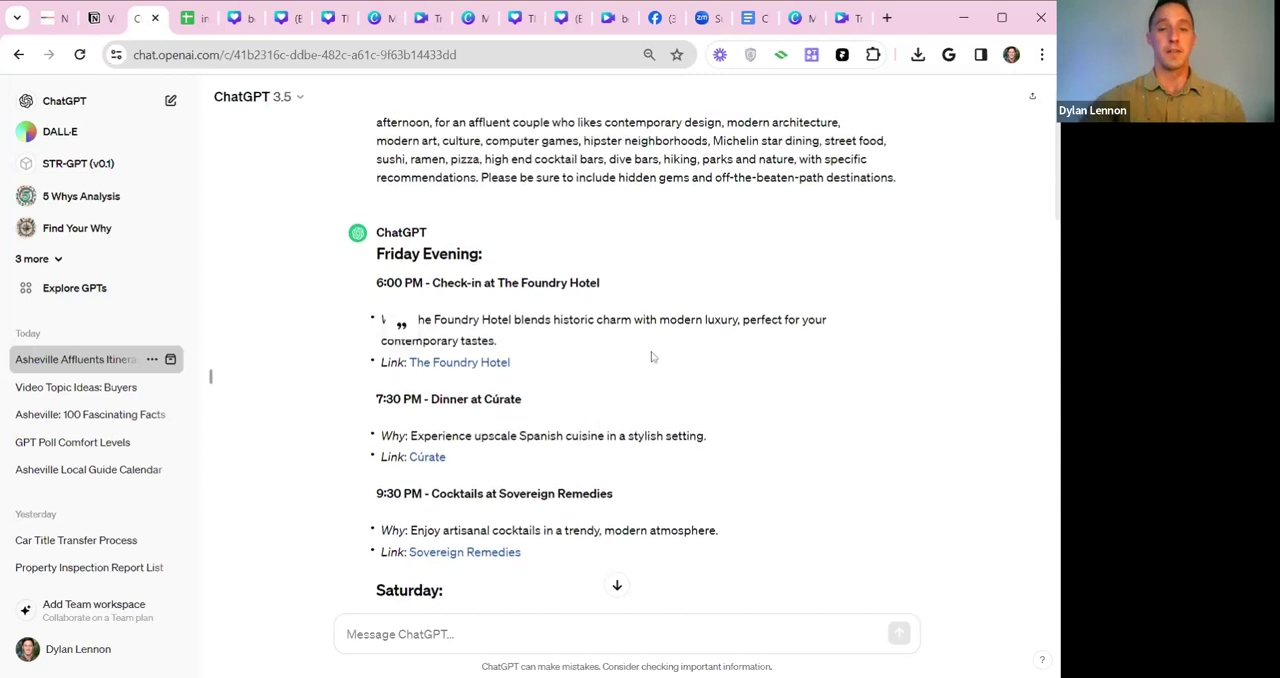
mouse_move(903, 237)
mouse_down()
mouse_move(380, 157)
mouse_move(915, 233)
mouse_up()
click(380, 157)
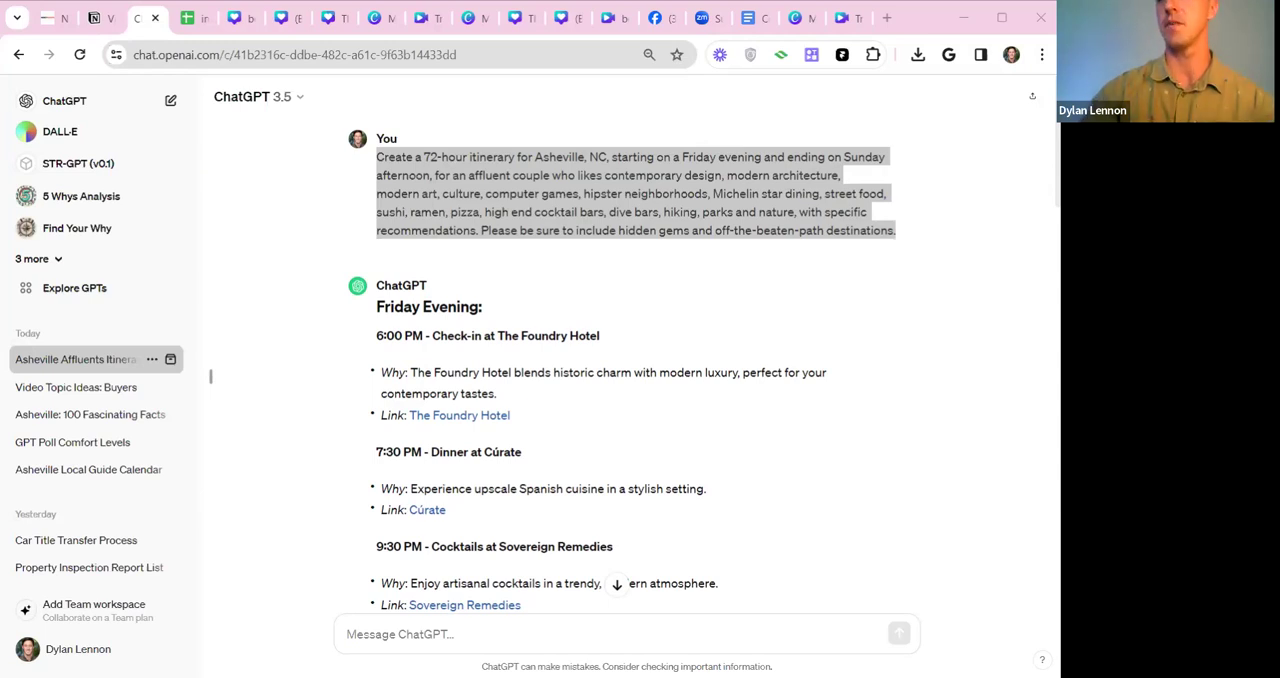
click(50, 19)
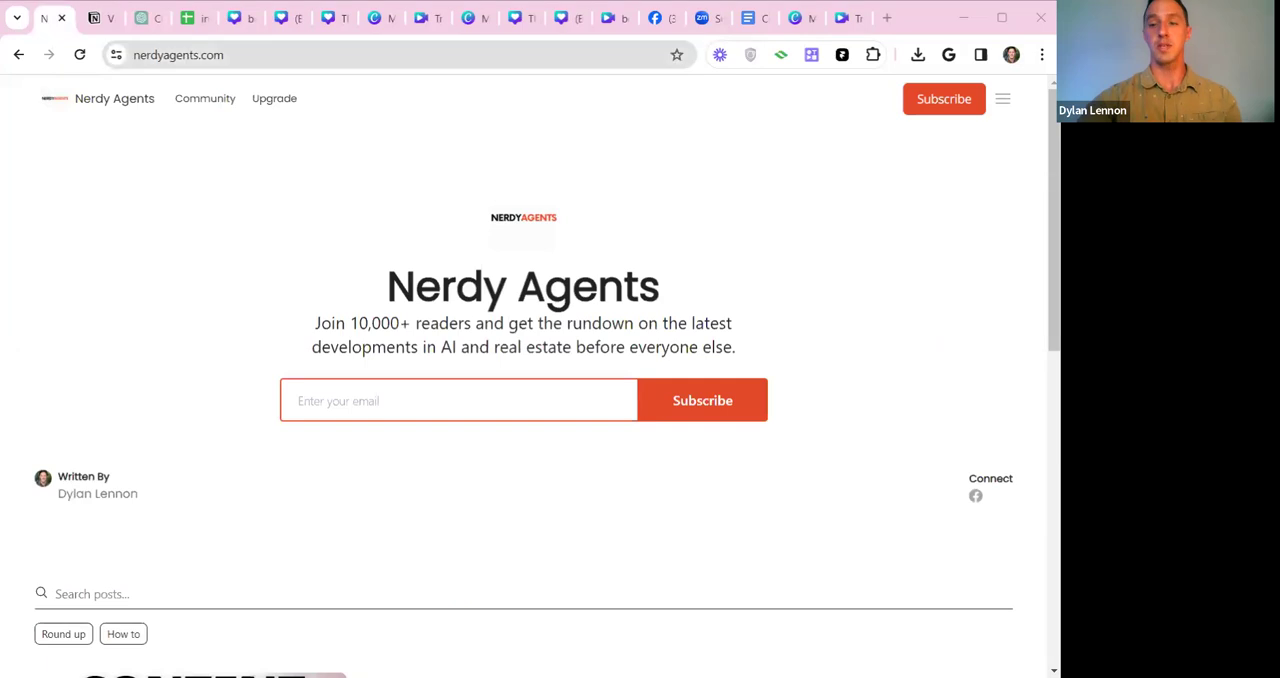